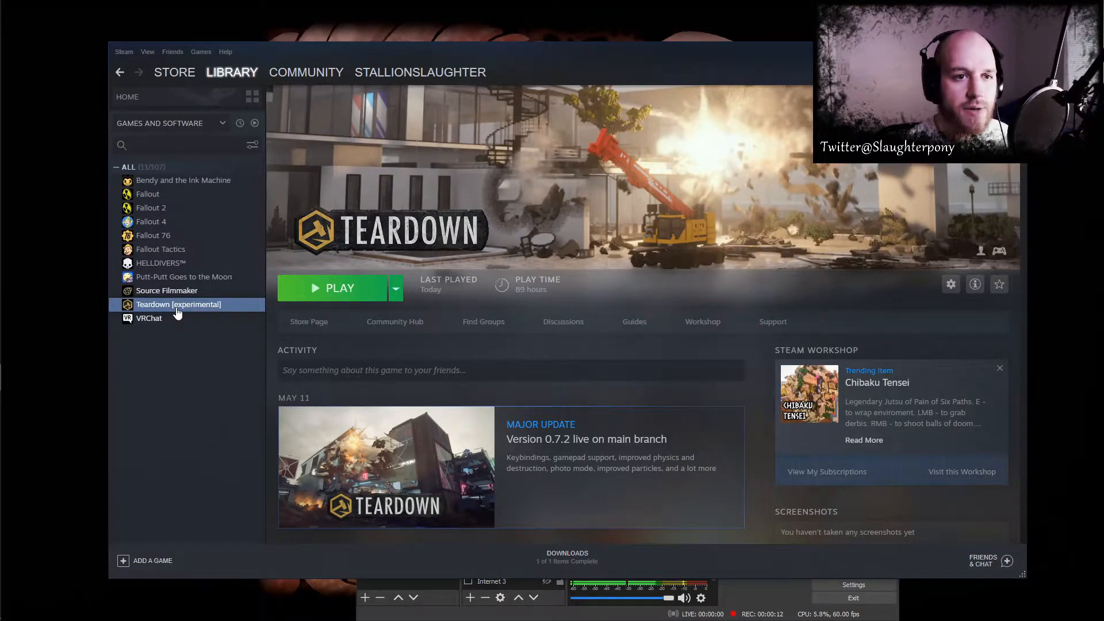
- Check the beta branch choices in Teardown's properties, leaving the experimental branch selected
right_click(175, 306)
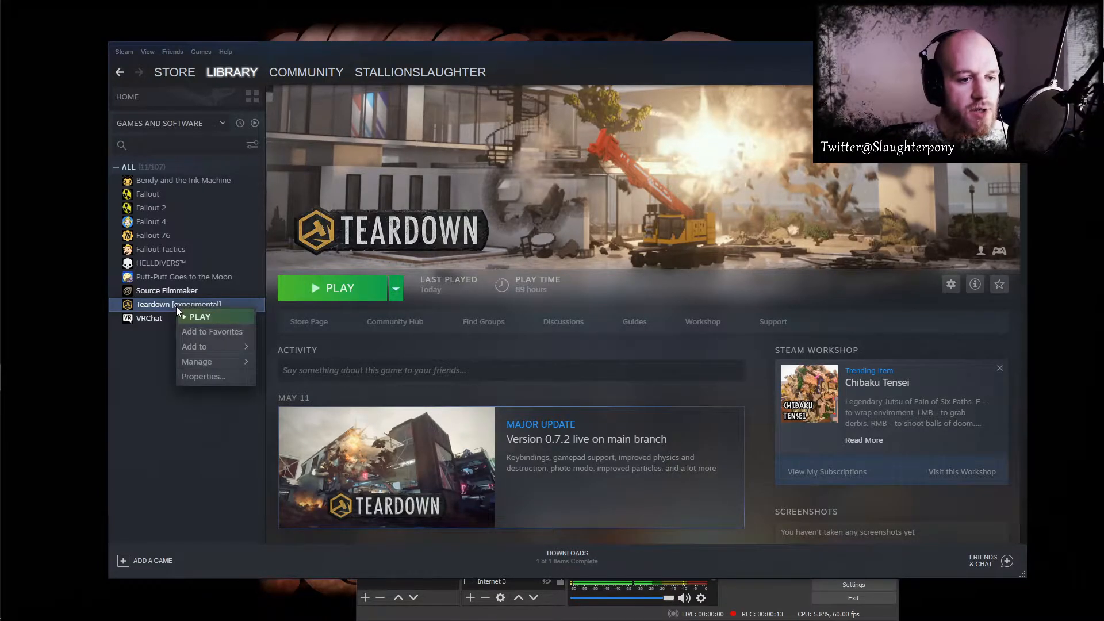
left_click(216, 375)
left_click(343, 241)
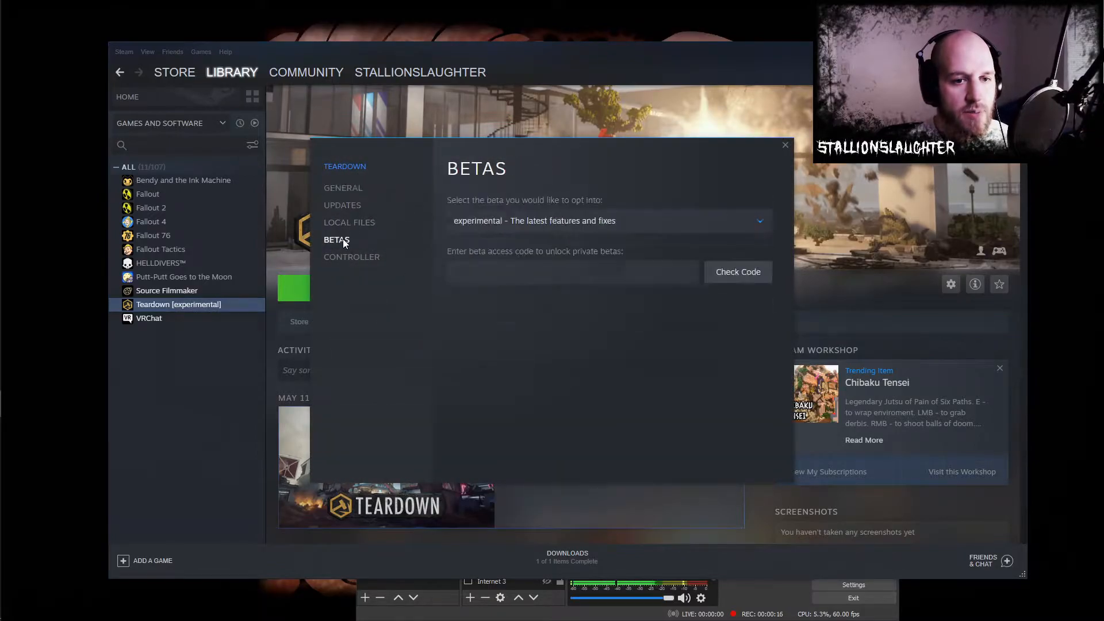
left_click(623, 221)
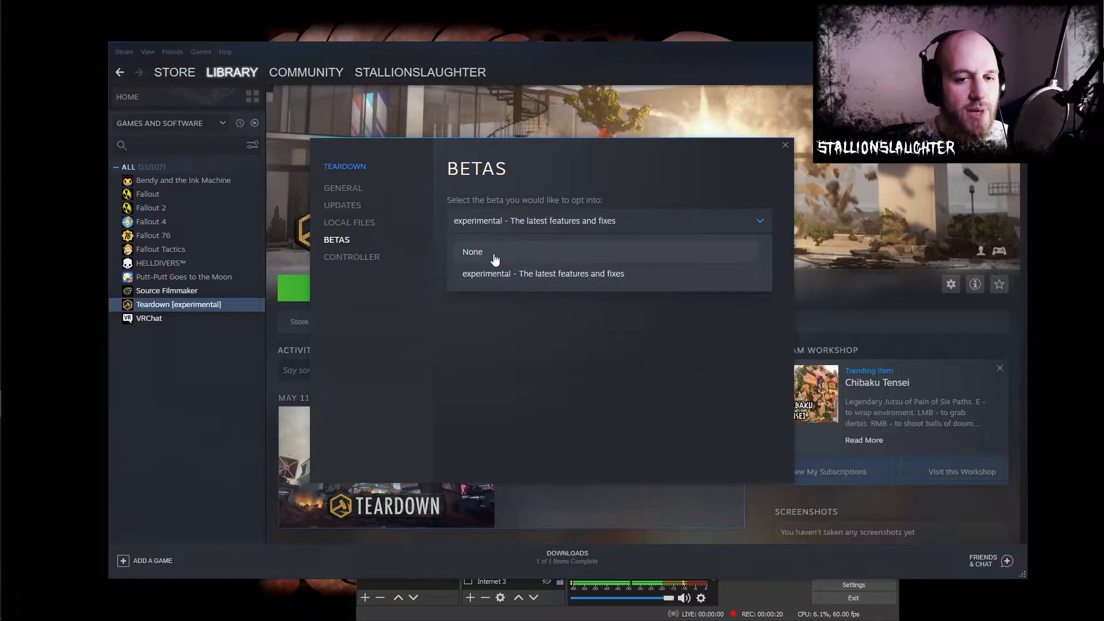
left_click(583, 369)
left_click(786, 146)
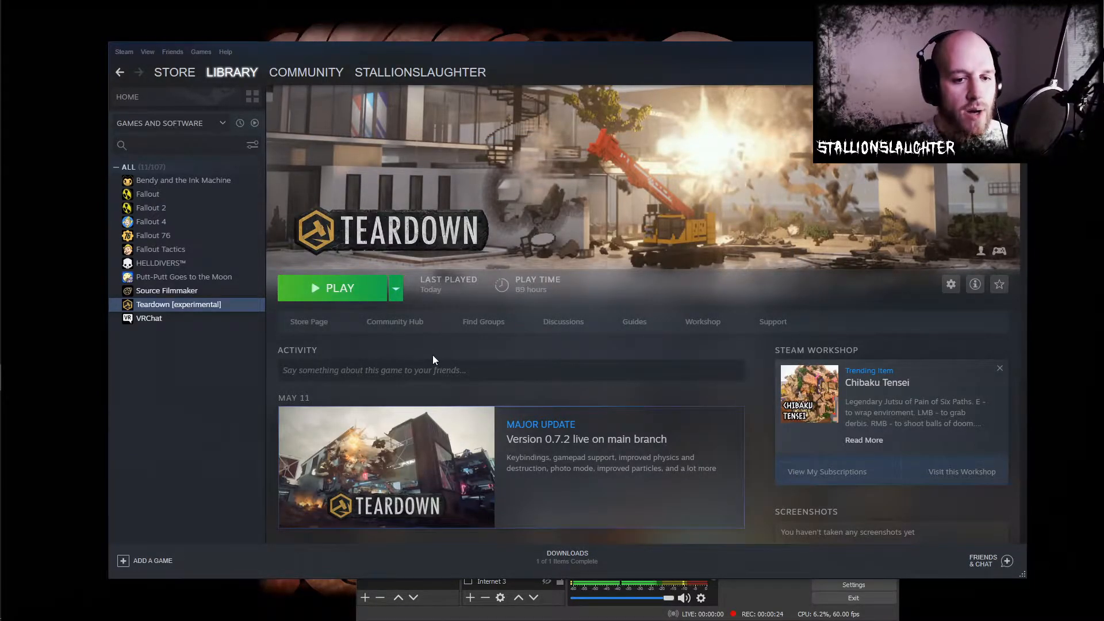
- Launch Teardown and open its Mods screen
left_click(350, 299)
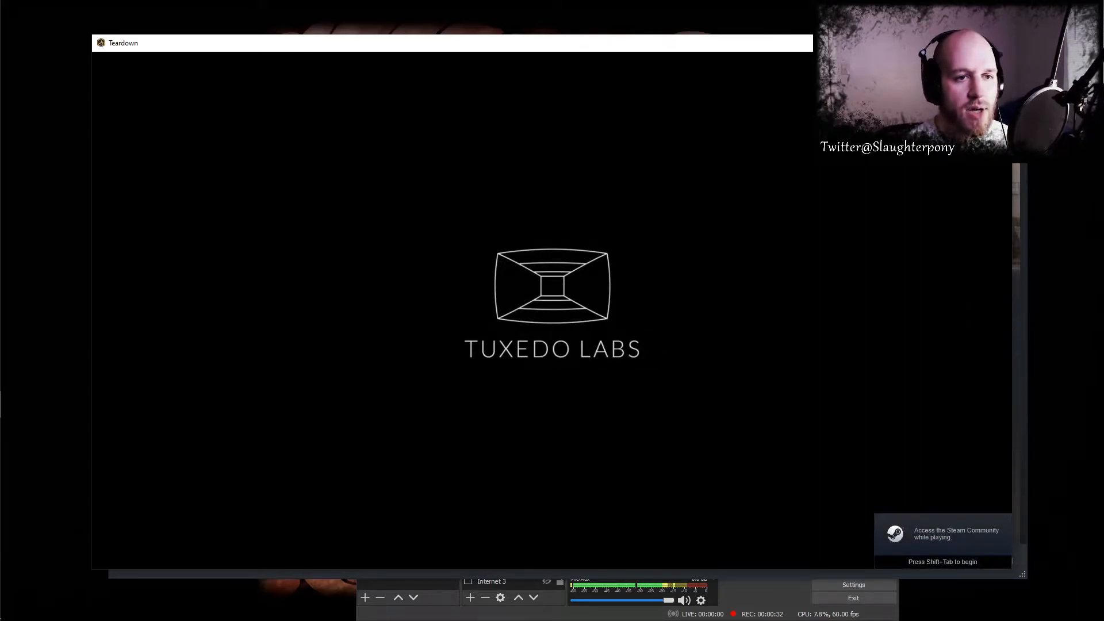
key("space")
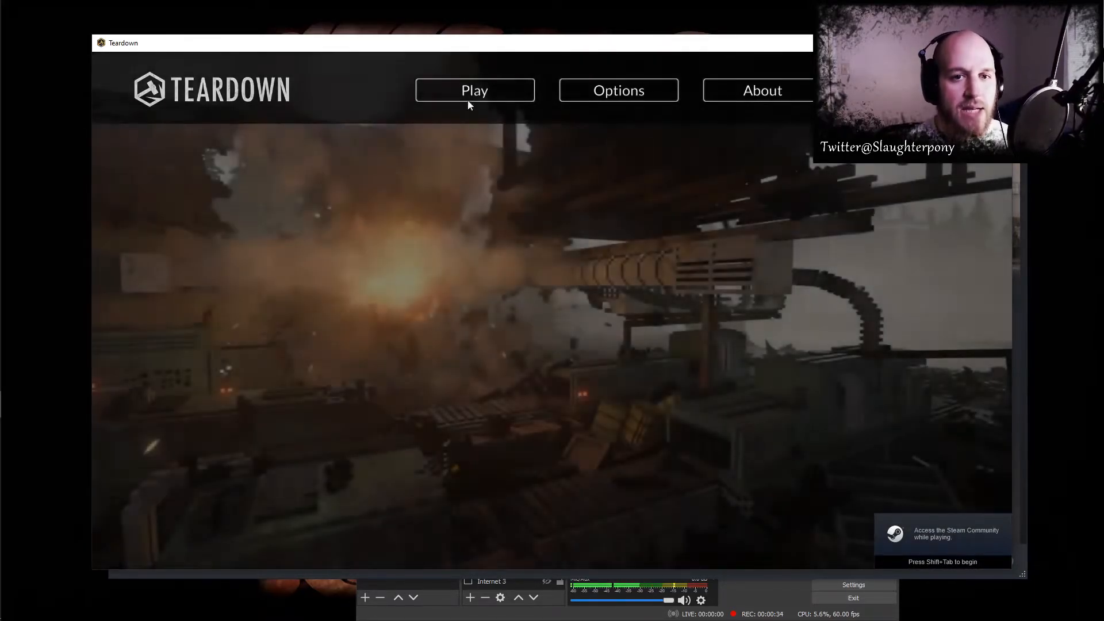
left_click(475, 91)
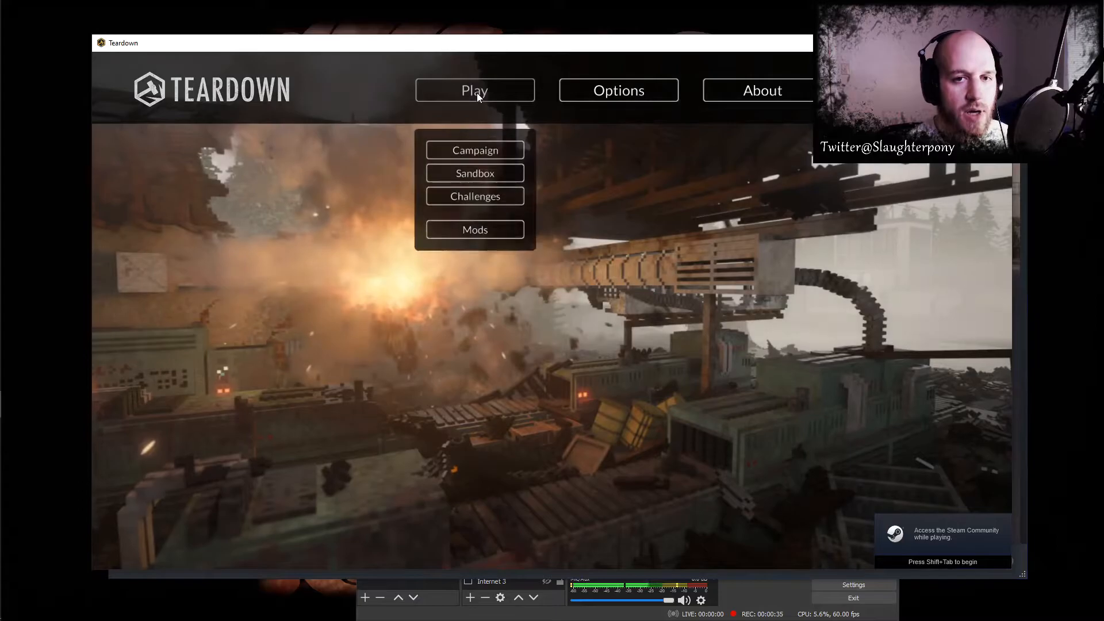
left_click(487, 232)
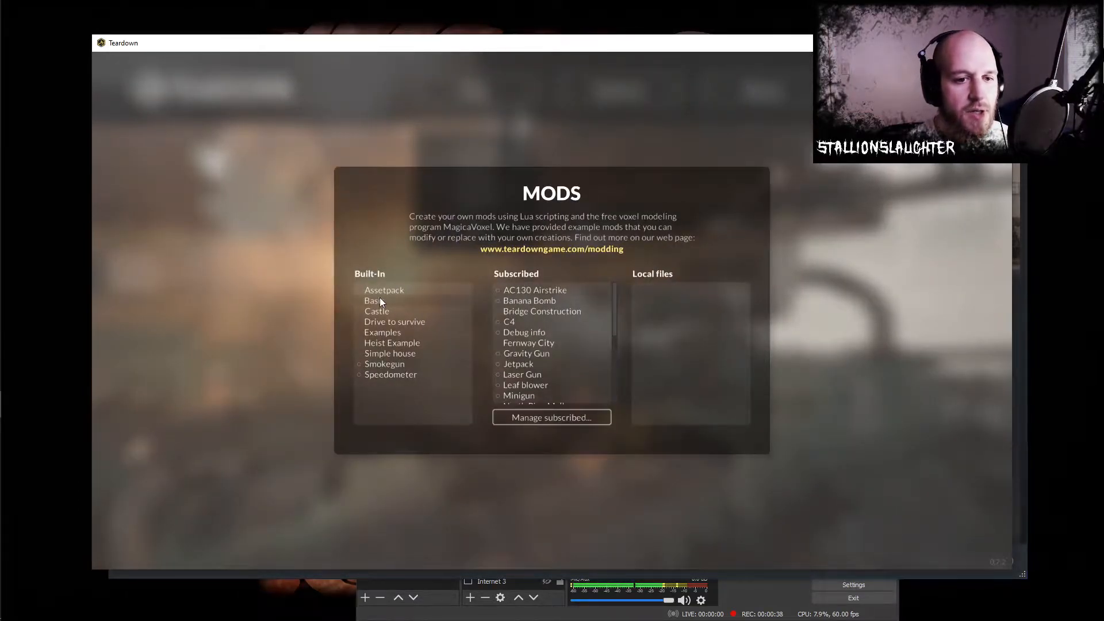
- Make a local copy of the built-in Basic mod
left_click(379, 299)
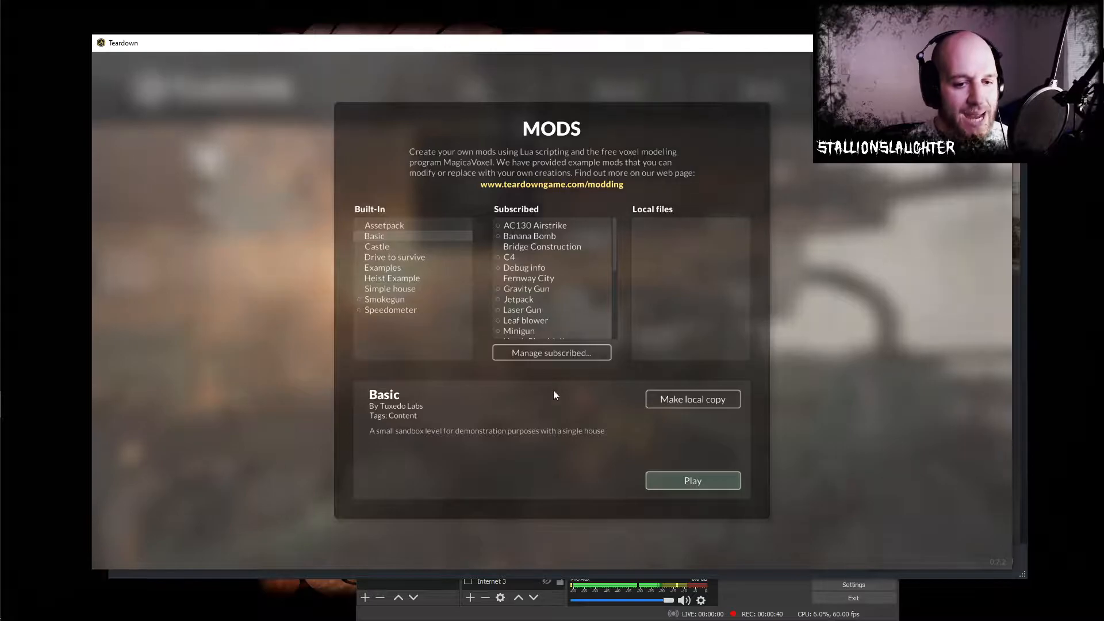
left_click(668, 401)
left_click(867, 257)
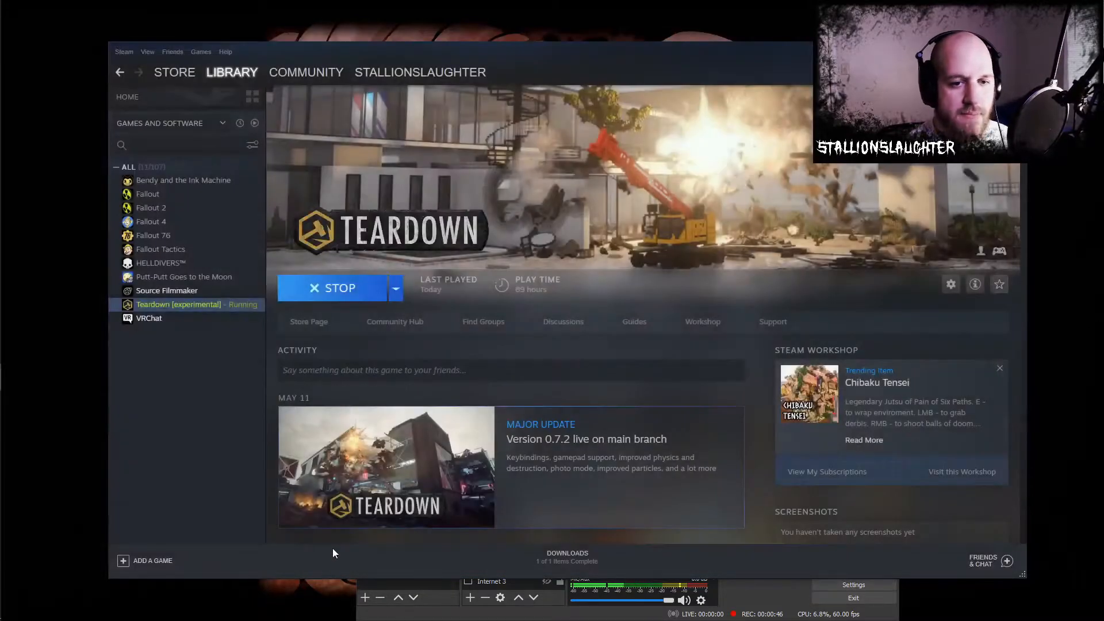
- In File Explorer, open Teardown's mods folder under C:\Program Files (x86)\Steam\steamapps\common\Teardown
mouse_move(4, 125)
left_click(17, 107)
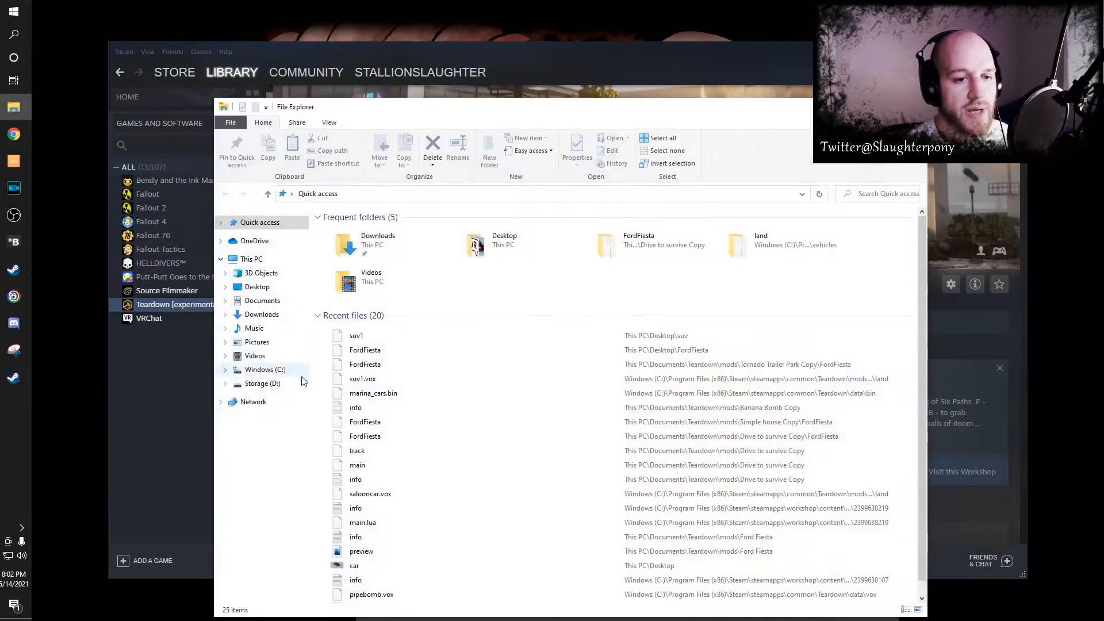
left_click(264, 371)
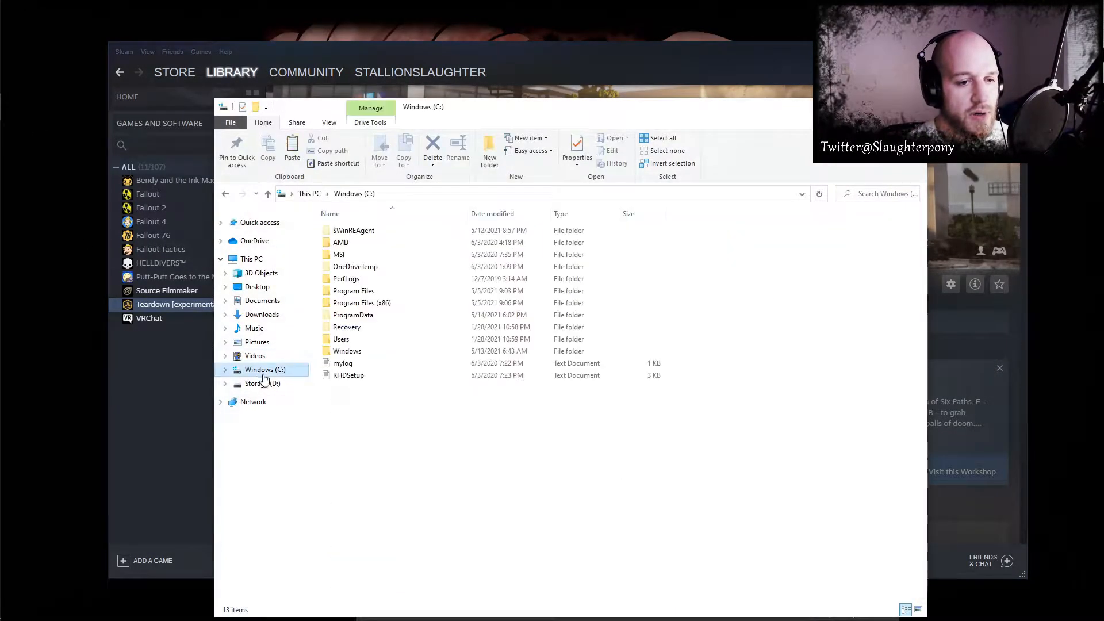
double_click(362, 303)
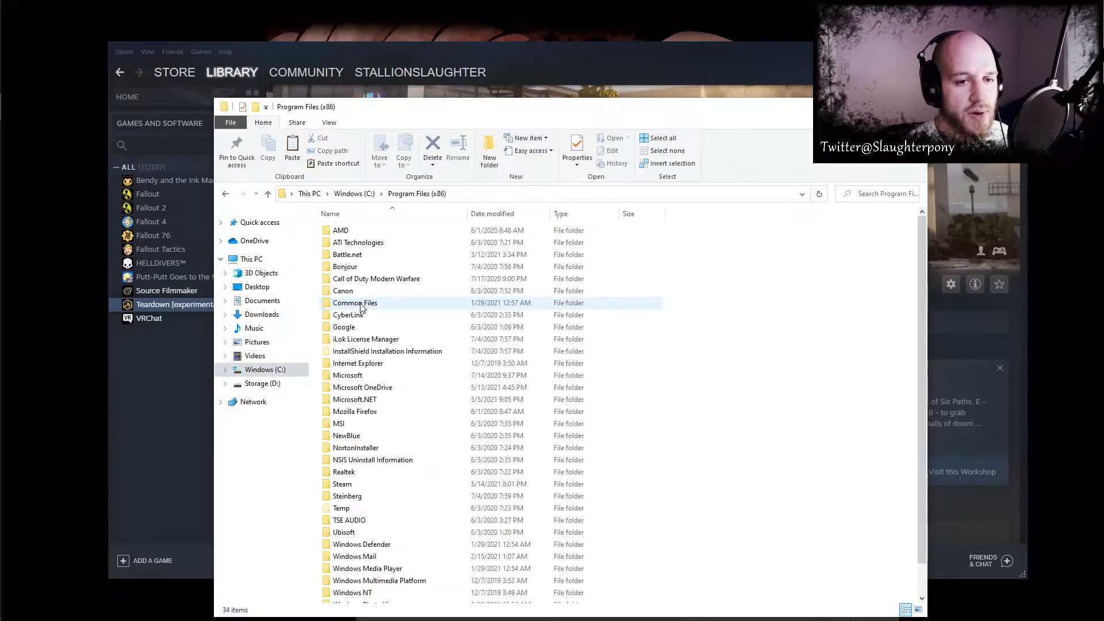
double_click(343, 484)
double_click(341, 452)
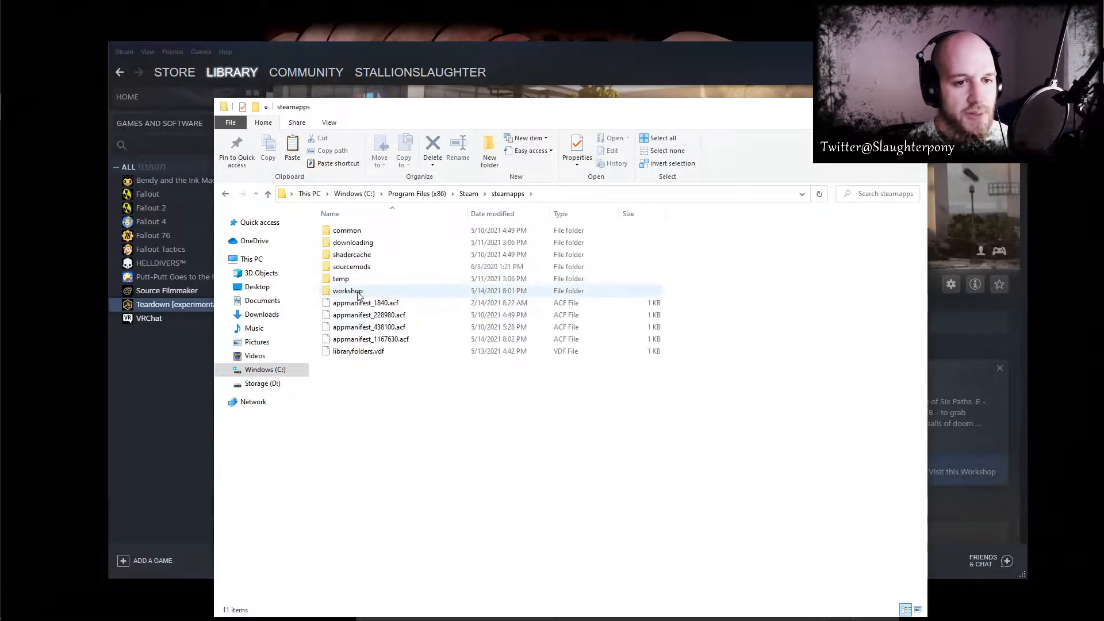
double_click(358, 232)
double_click(347, 255)
double_click(344, 244)
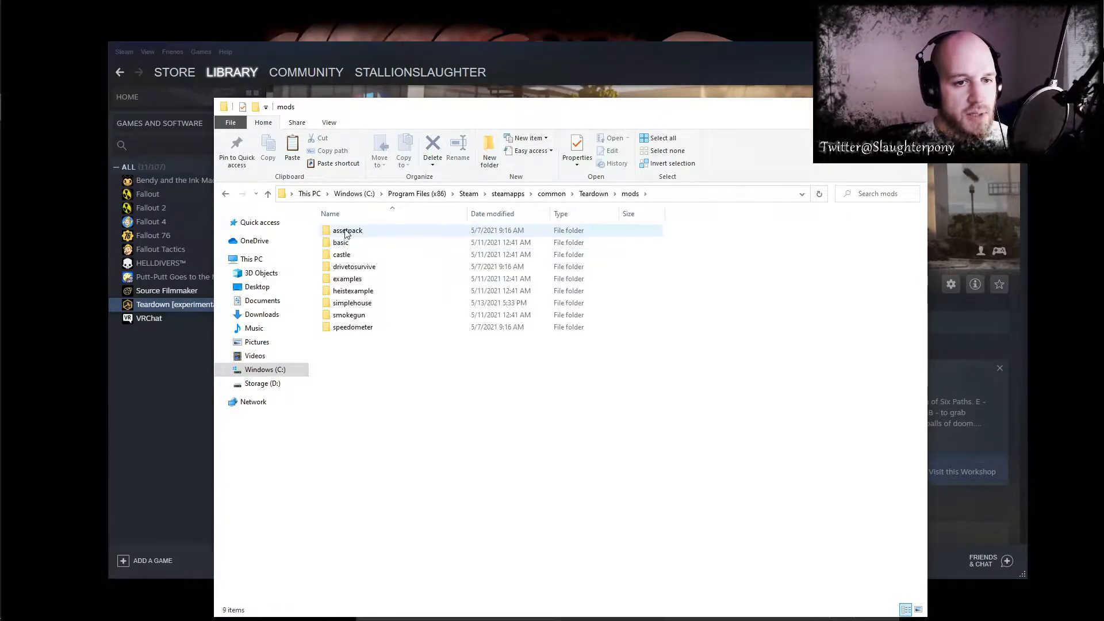
- Open the land vehicles folder of the asset pack, assetpack\assets\vehicles\land
double_click(344, 230)
double_click(345, 230)
double_click(351, 291)
double_click(339, 231)
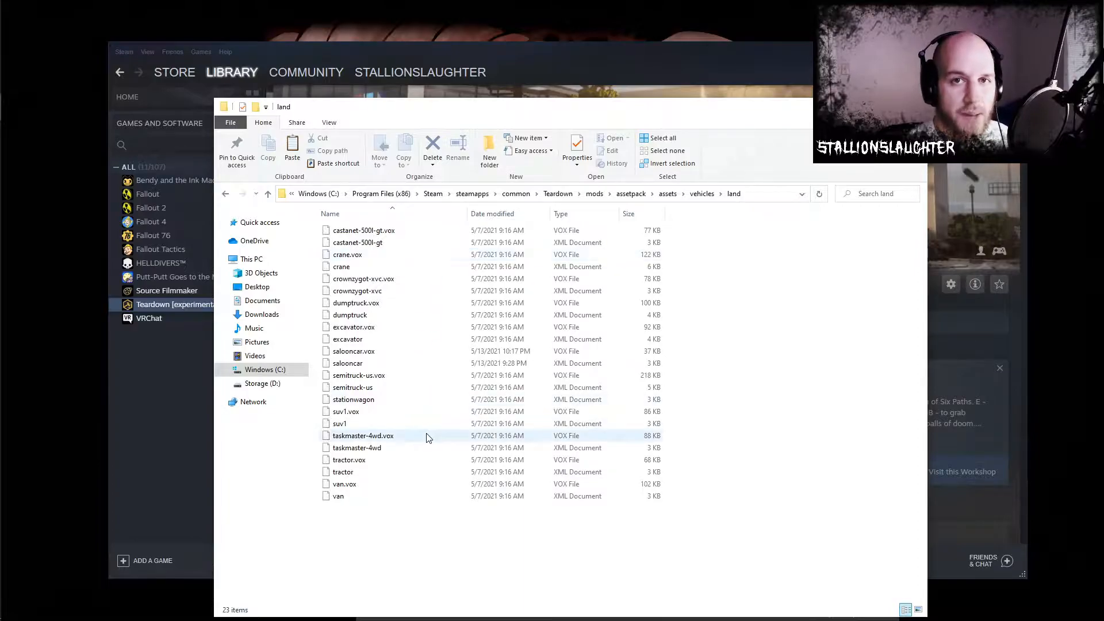
- Copy both the suv1.vox file and the suv1 XML document from the land folder
left_click(356, 424)
left_click(361, 412, "ctrl")
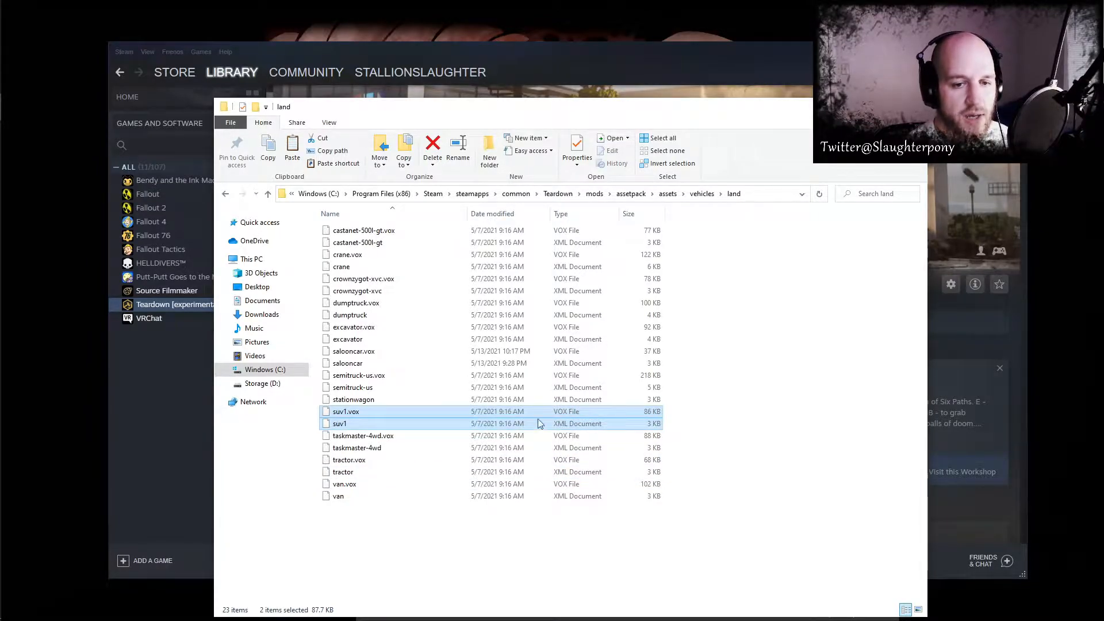
right_click(504, 412)
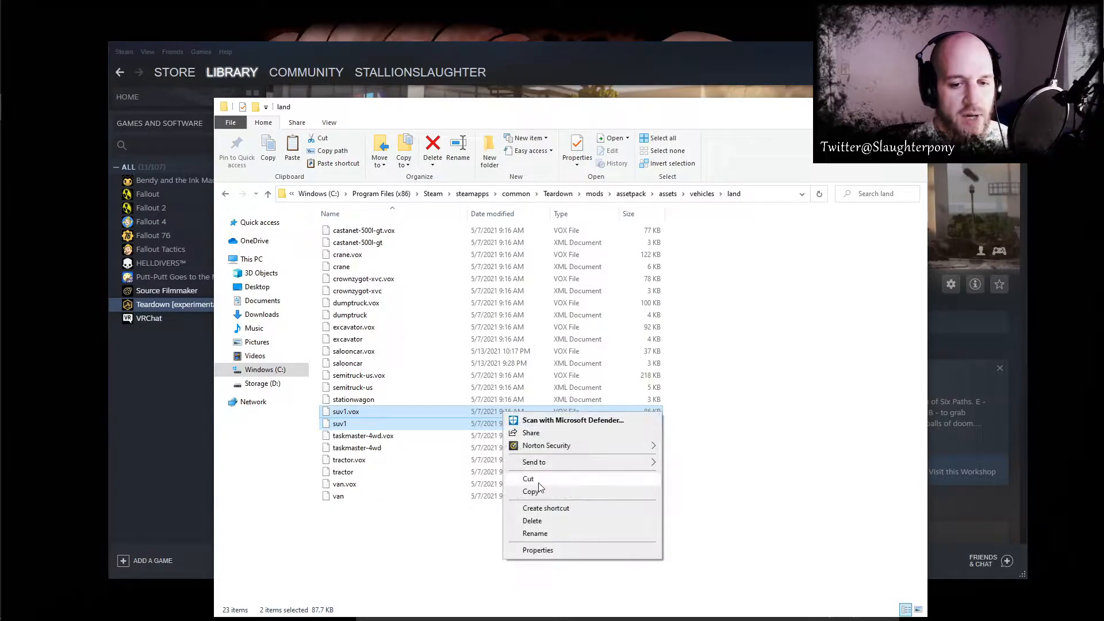
left_click(538, 492)
- Delete the existing folder on the Desktop that contains the old suv1 files
left_click(253, 287)
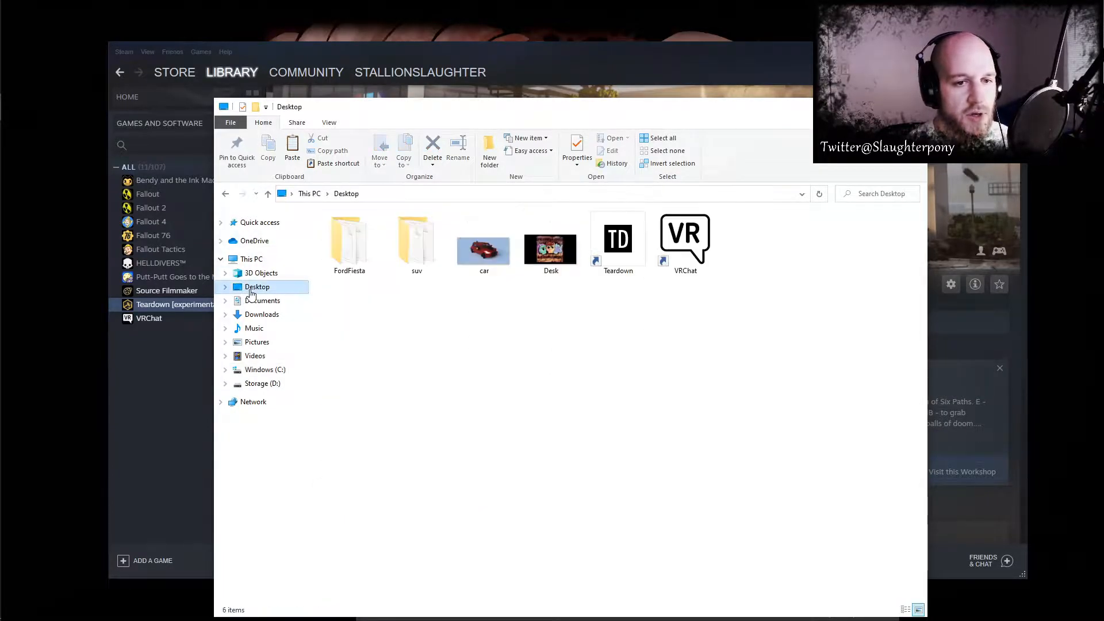
left_click(415, 253)
key("Delete")
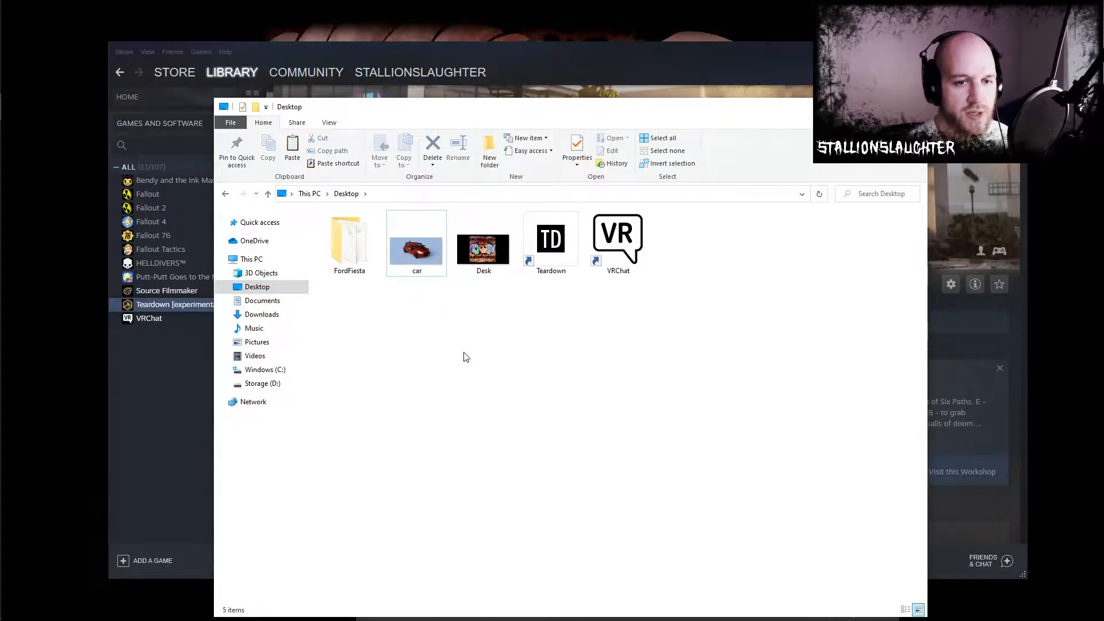
- Create a Desktop folder named suv and paste the copied suv1 files into it
right_click(435, 345)
mouse_move(494, 482)
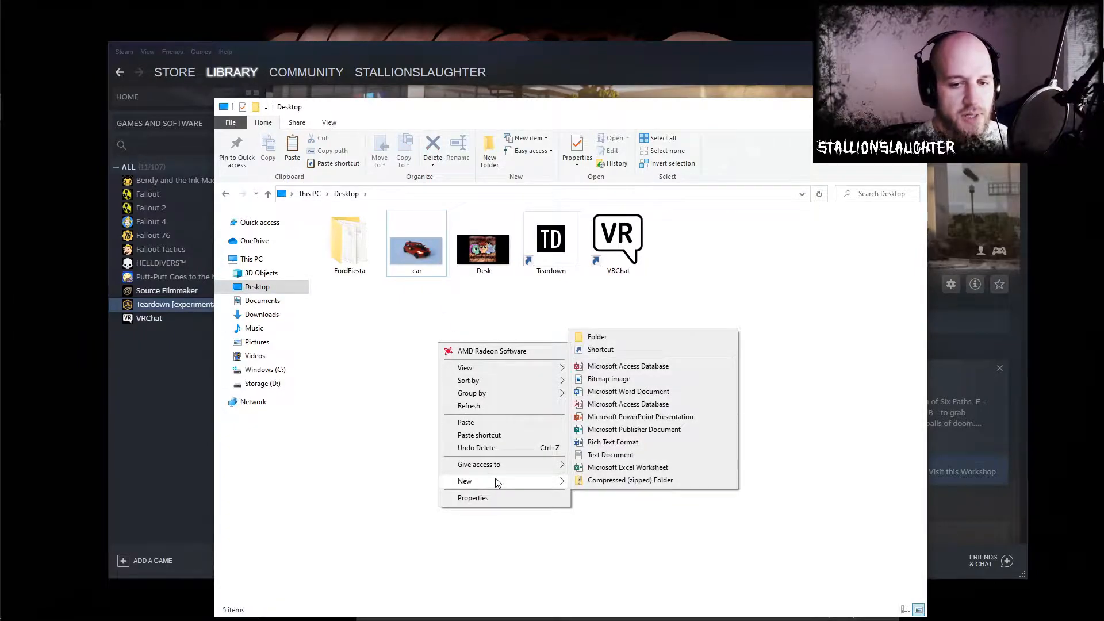
left_click(612, 341)
type("suv")
key("Return")
key("Return")
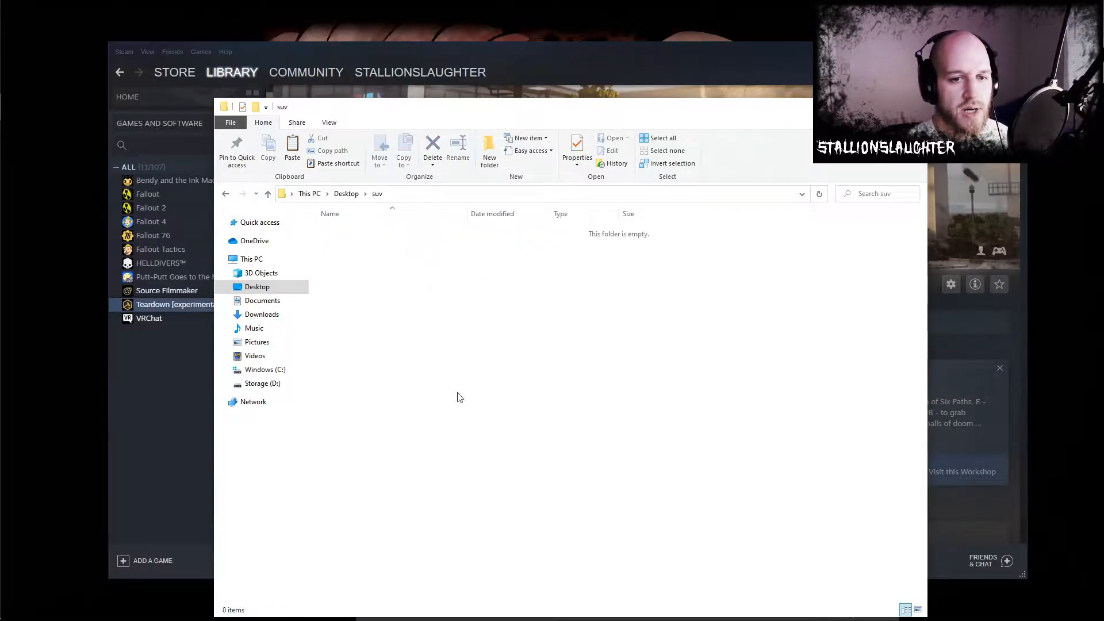
key("ctrl+v")
left_click(492, 464)
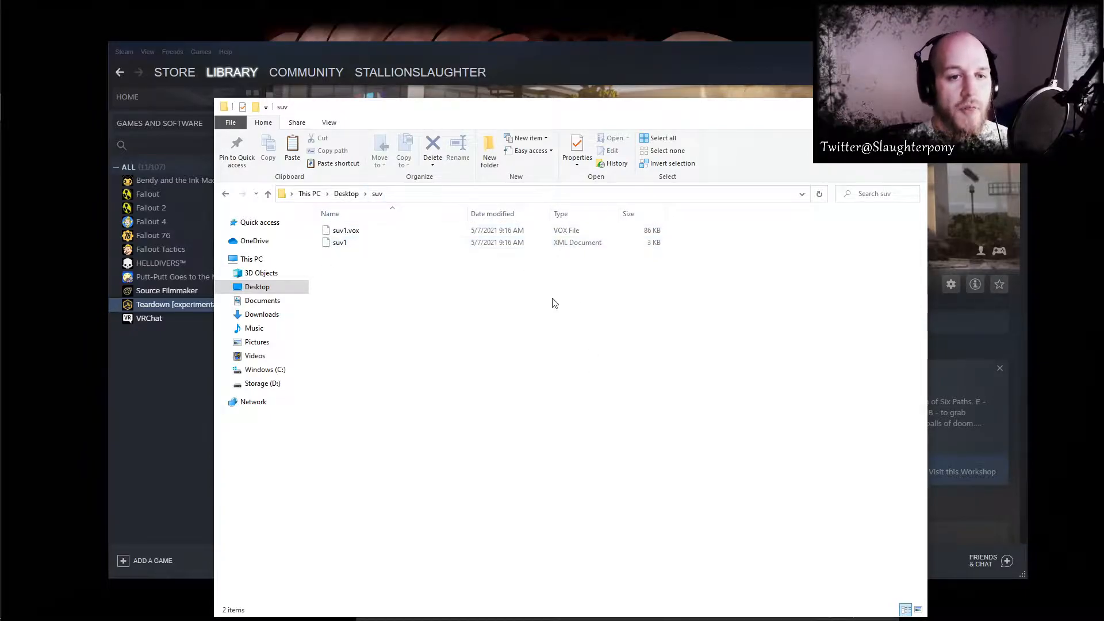
- Open the suv1 XML document from the new suv folder in Notepad
right_click(505, 243)
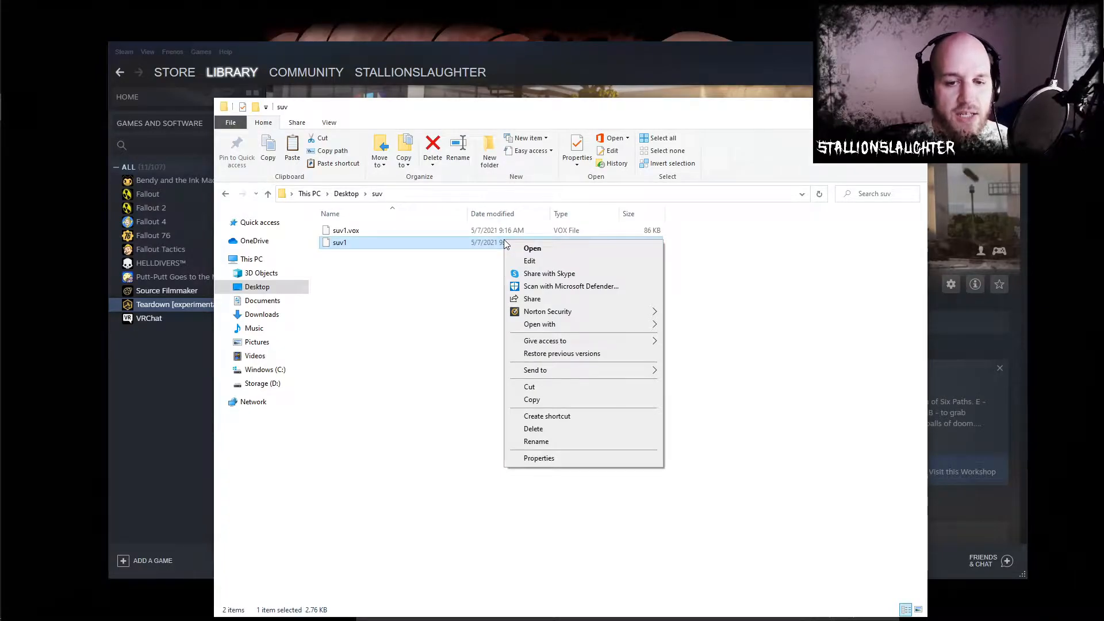
mouse_move(569, 324)
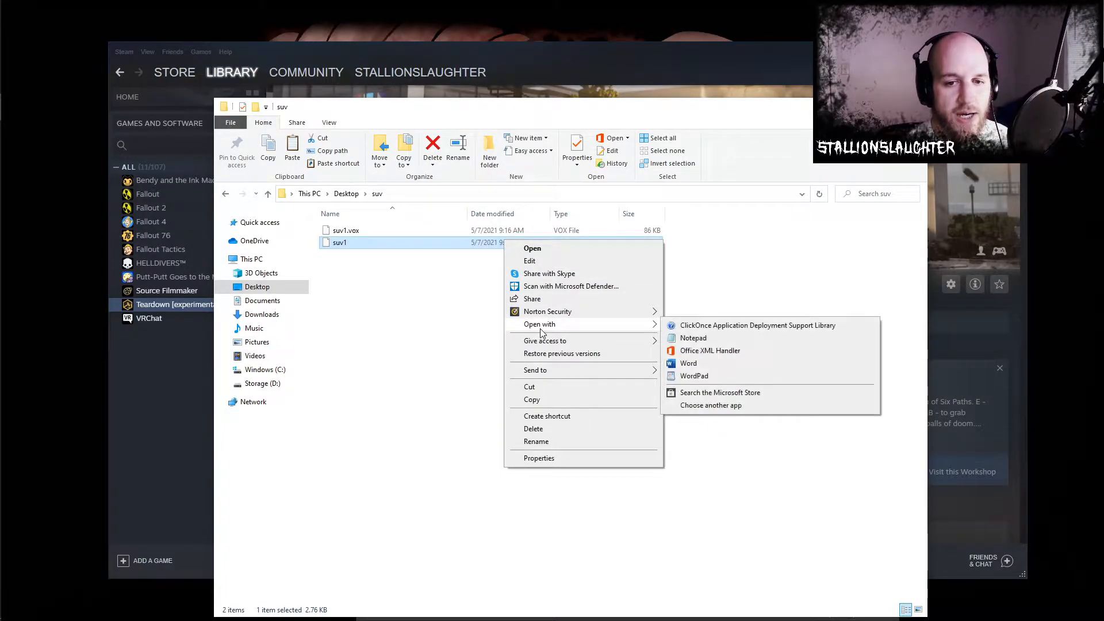
left_click(741, 340)
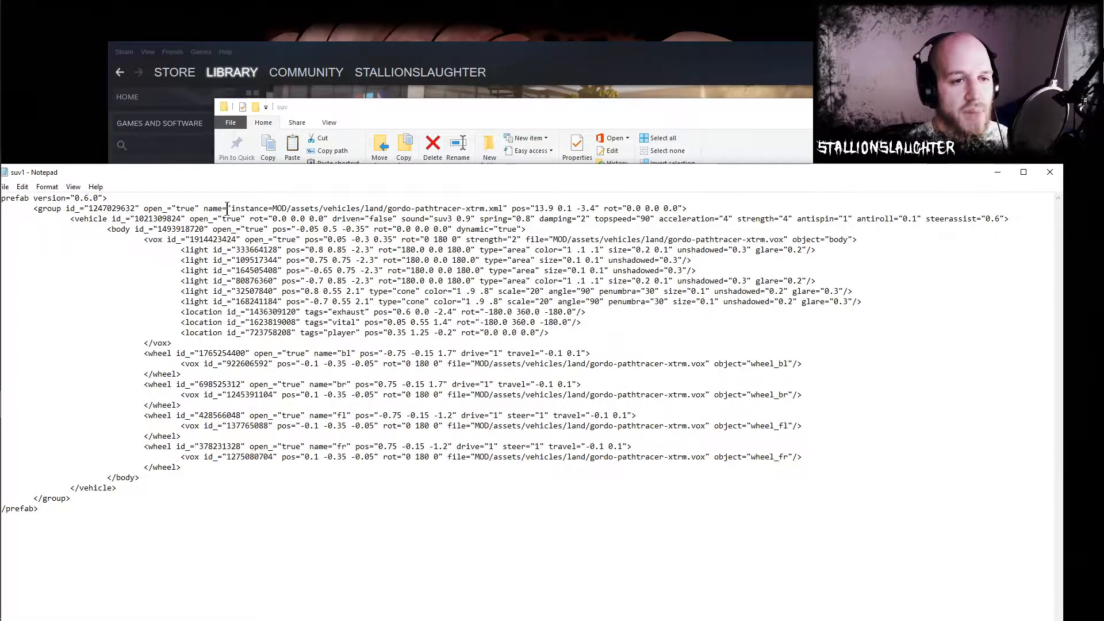
- Change the instance path in the group's name attribute to MOD/suv/suv1.xml
left_click_drag(209, 208, 511, 205)
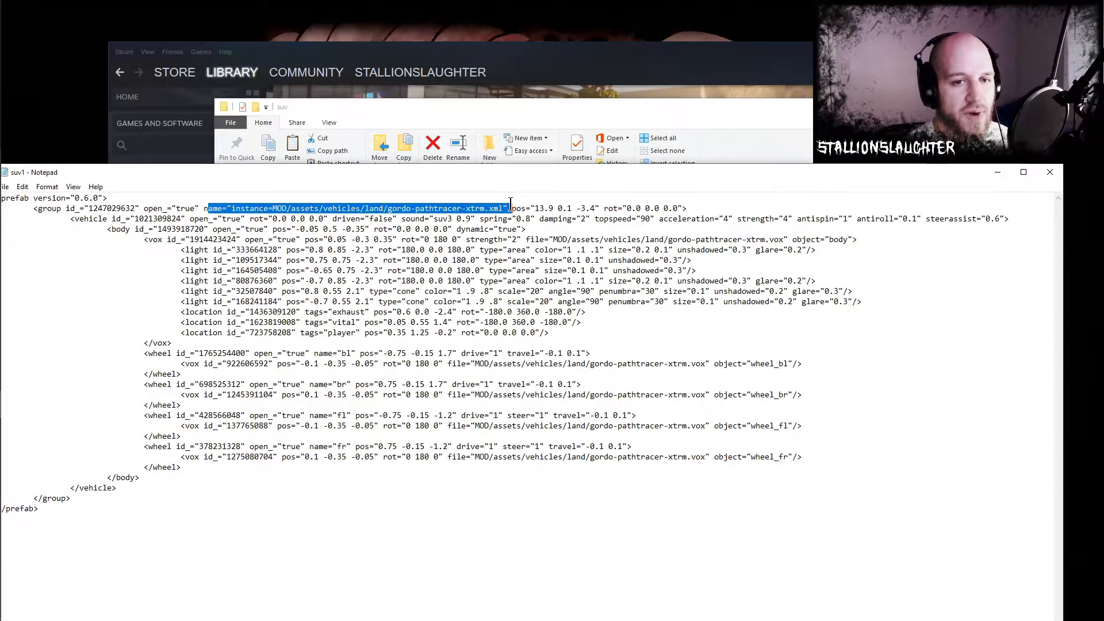
left_click(439, 242)
left_click_drag(287, 208, 484, 206)
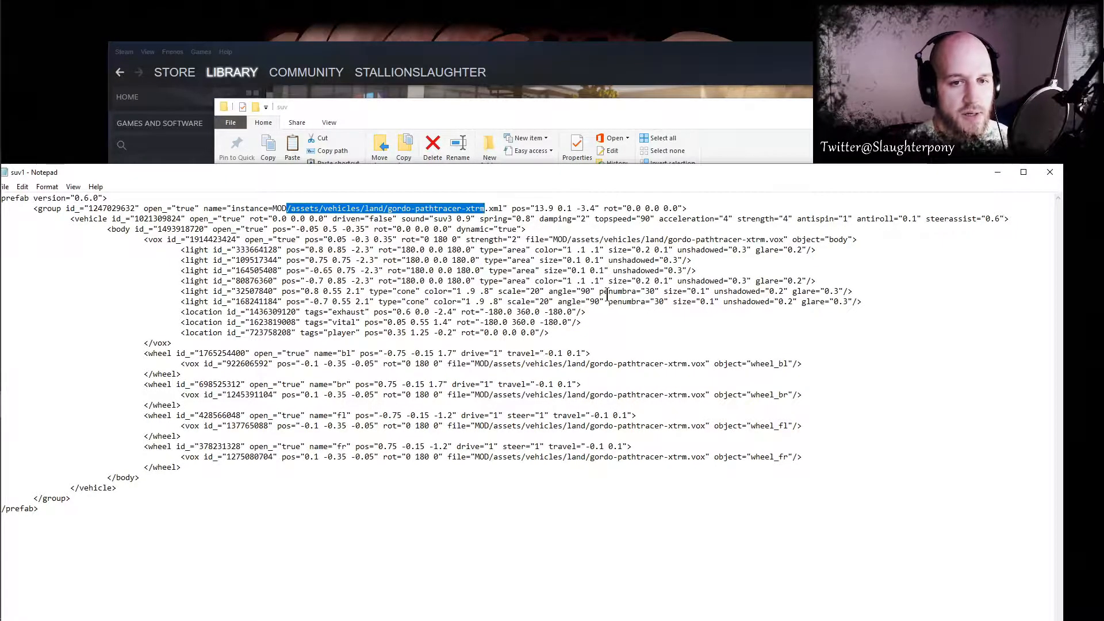
type("/")
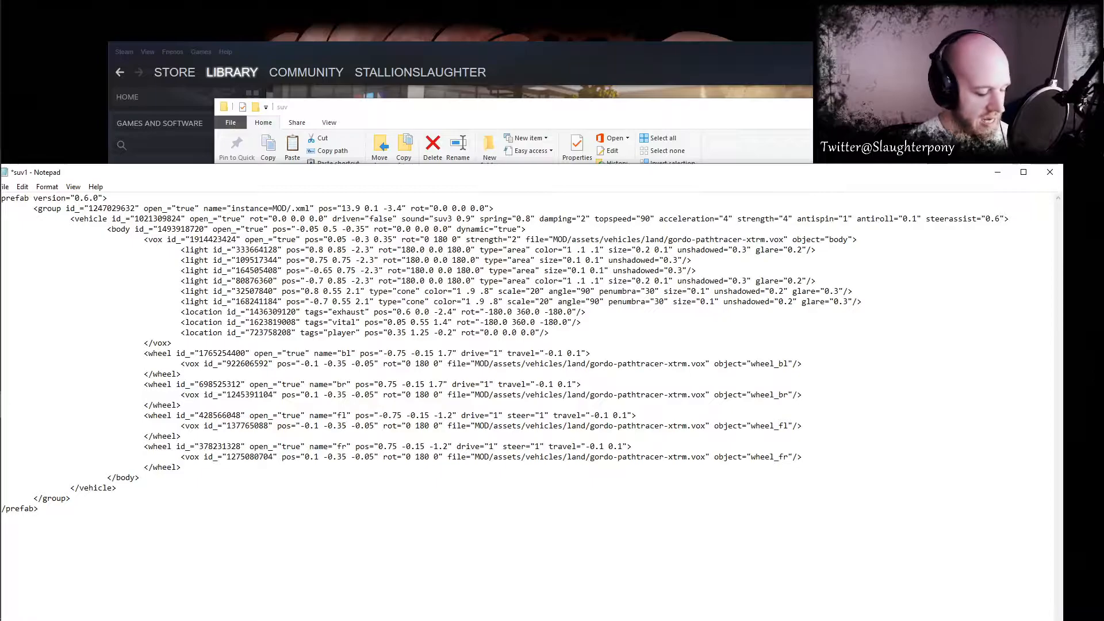
type("suv/")
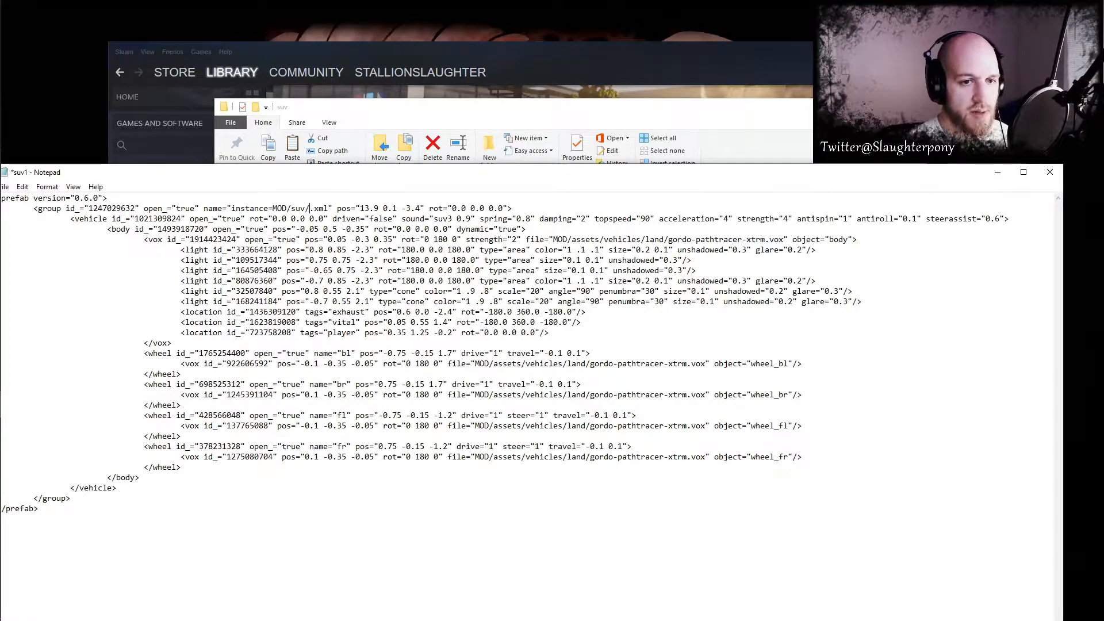
type("suv1")
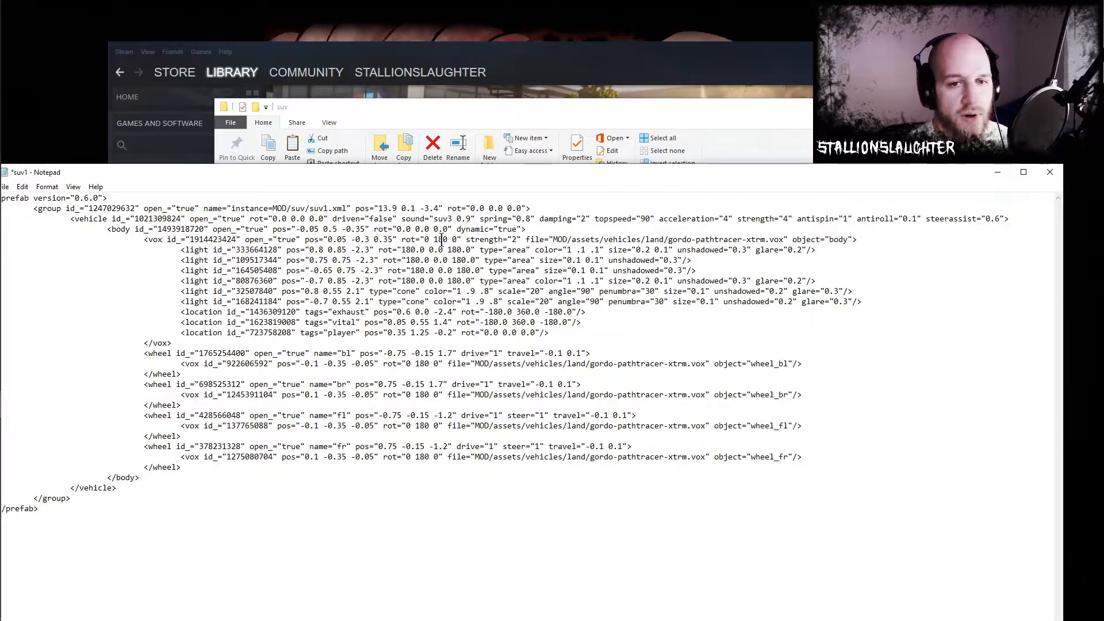
- Replace the body vox file path with MOD/suv/suv1.vox by reusing the /suv/suv1 part of the group's path
left_click_drag(526, 239, 797, 236)
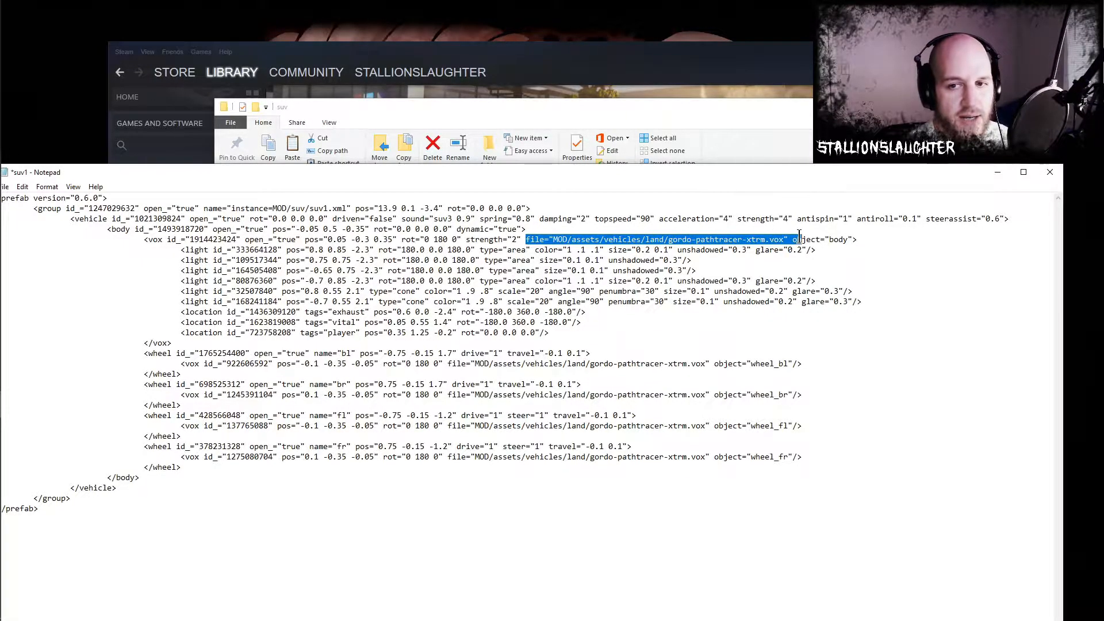
left_click(767, 240)
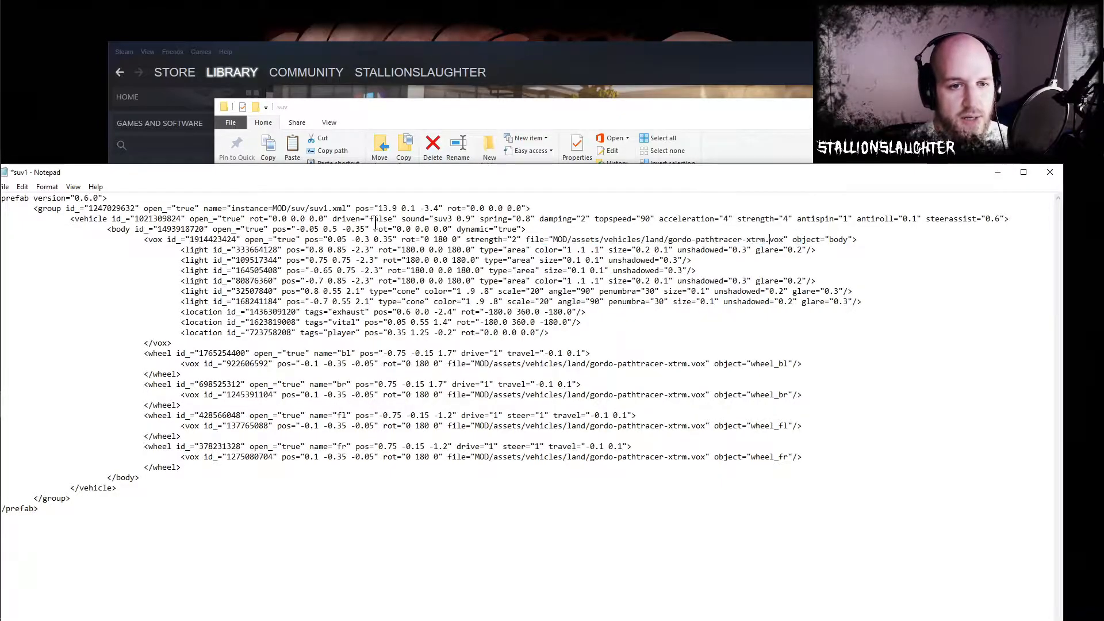
left_click_drag(329, 208, 289, 208)
key("ctrl+c")
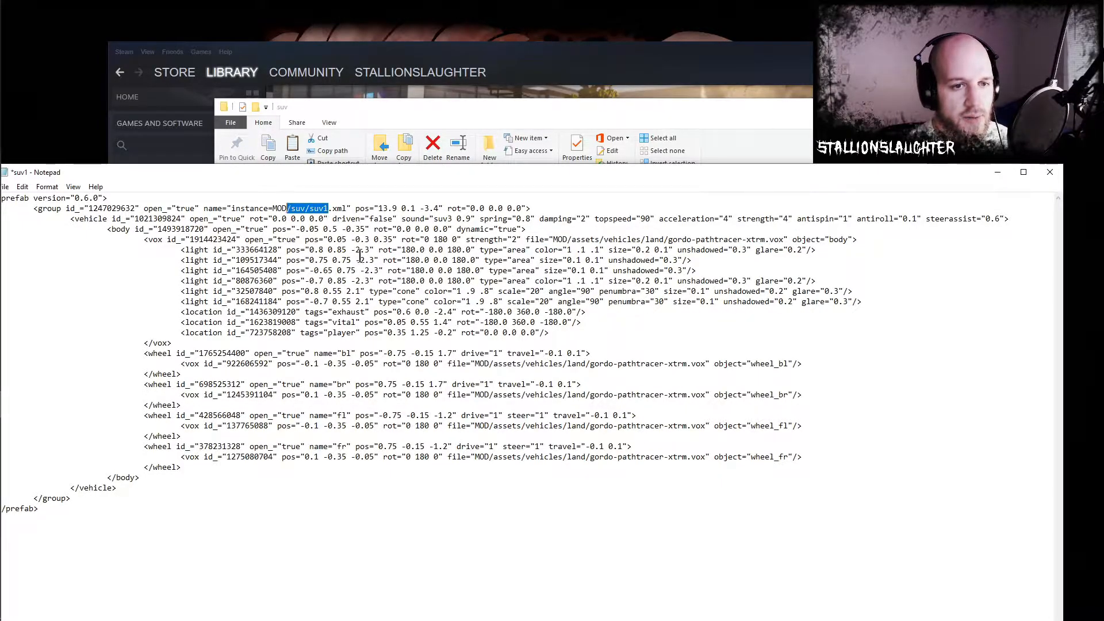
left_click_drag(765, 239, 572, 239)
key("ctrl+v")
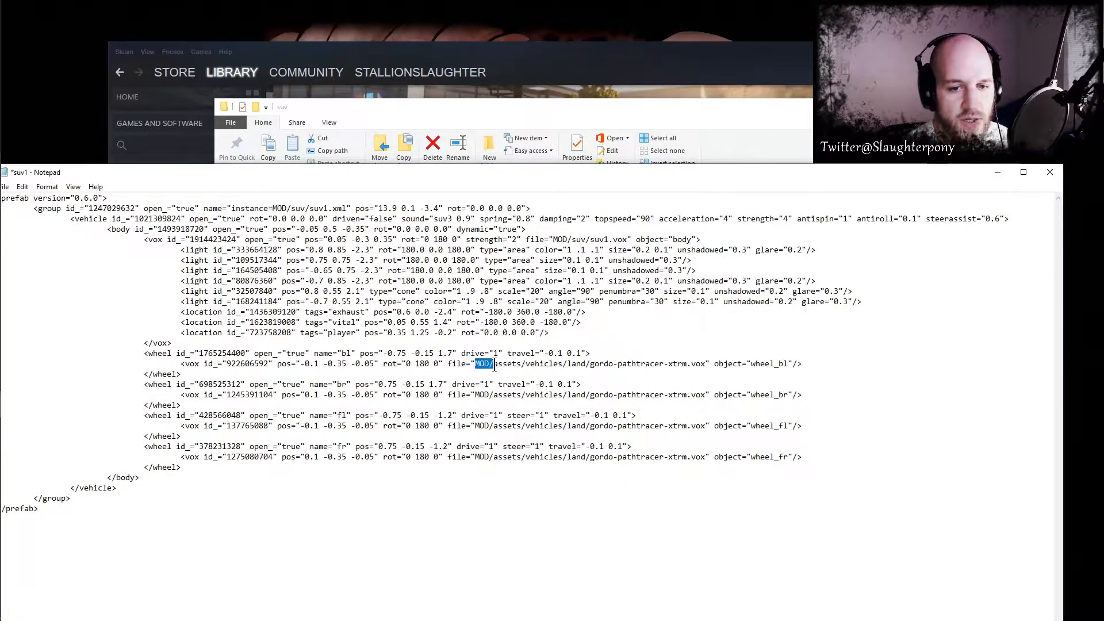
- Replace the vox file paths of all four wheels with MOD/suv/suv1.vox, and save and close the document
left_click_drag(489, 364, 689, 364)
type("/suv/suv1")
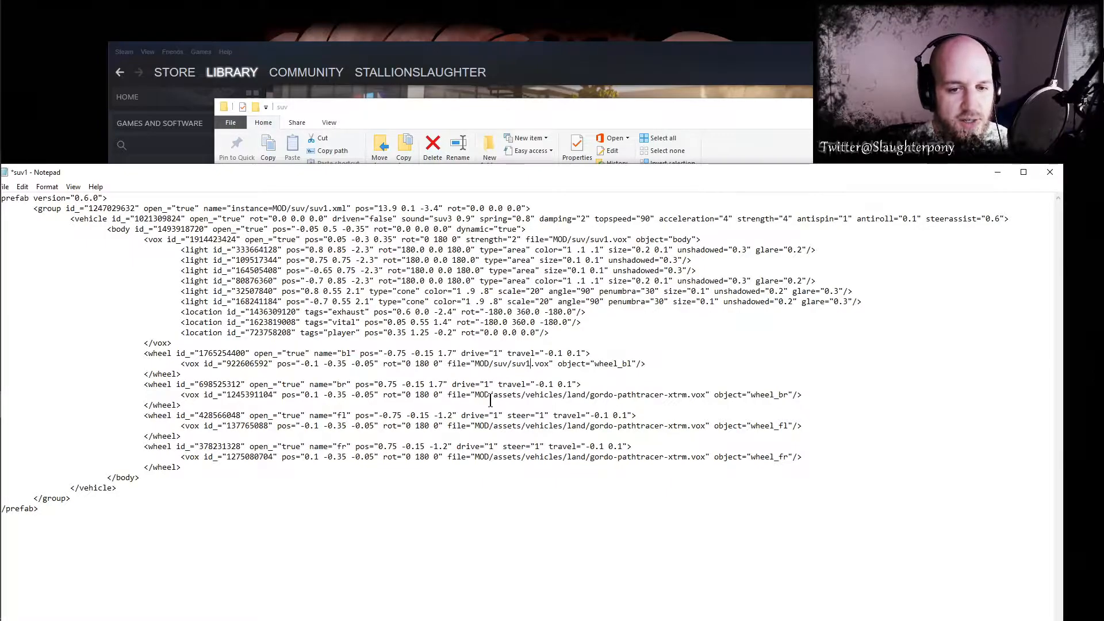
mouse_move(489, 395)
left_mouse_down()
mouse_move(691, 399)
mouse_move(492, 396)
left_mouse_up()
key("ctrl+v")
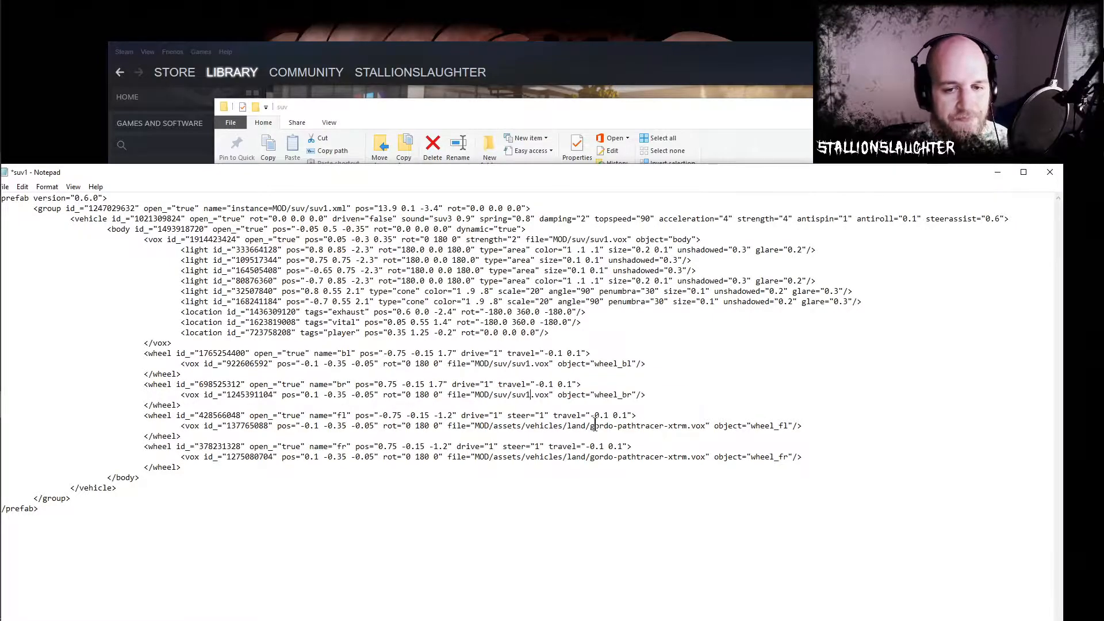
left_click_drag(687, 426, 489, 427)
type("/suv/suv1")
left_click_drag(687, 458, 488, 458)
type("/suv/suv1")
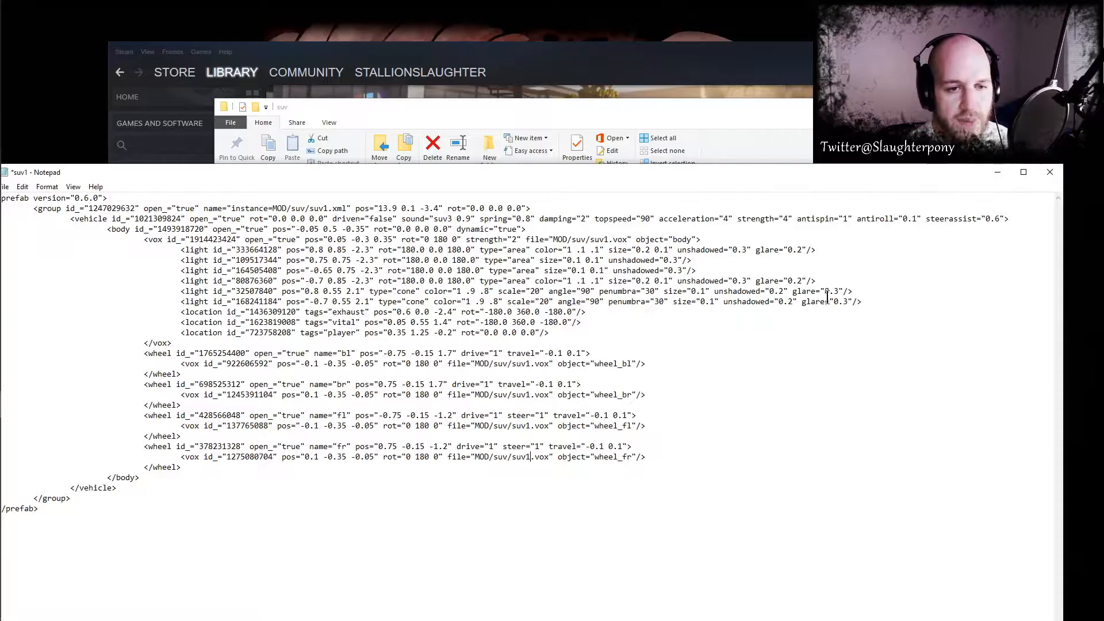
key("ctrl+s")
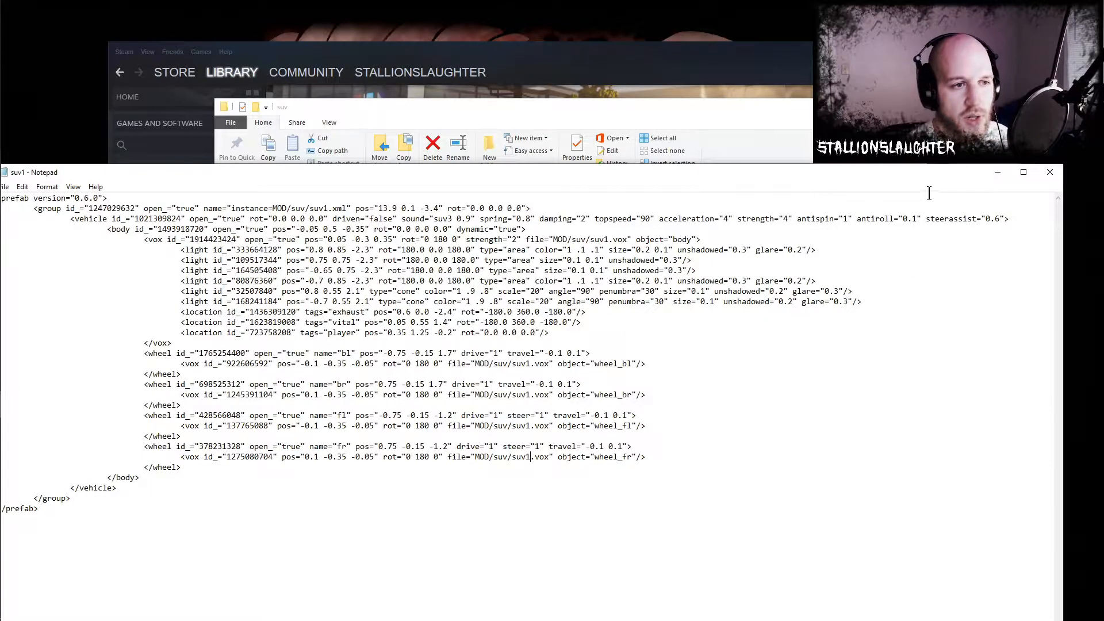
left_click(1049, 171)
- Return to the Desktop folder, open Documents in a second window and arrange both windows so their contents are accessible
key("alt+Up")
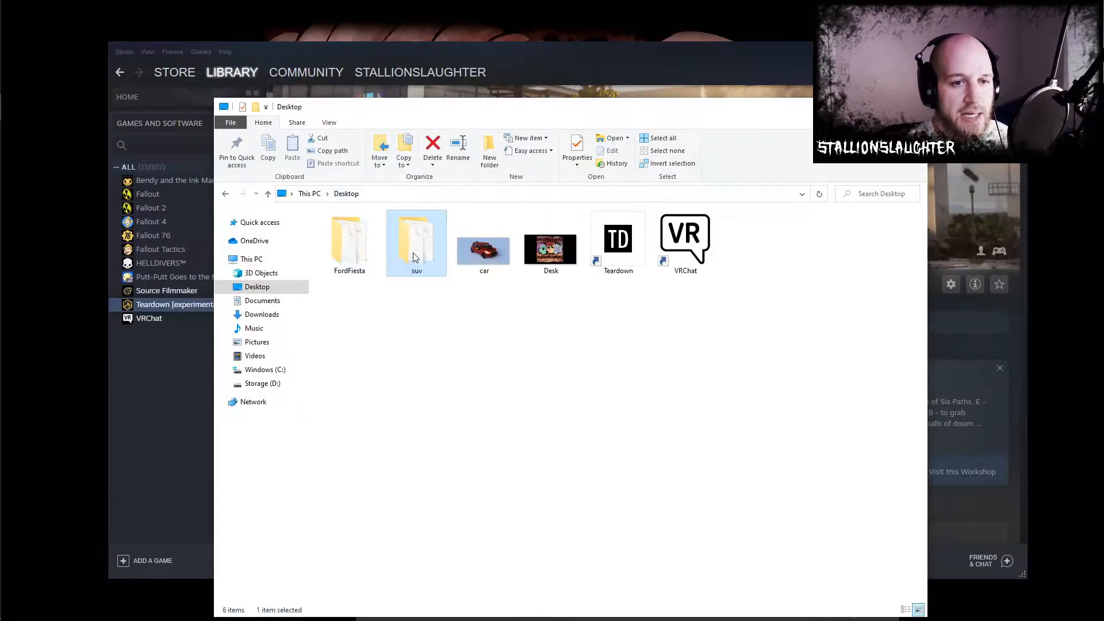
mouse_move(1, 323)
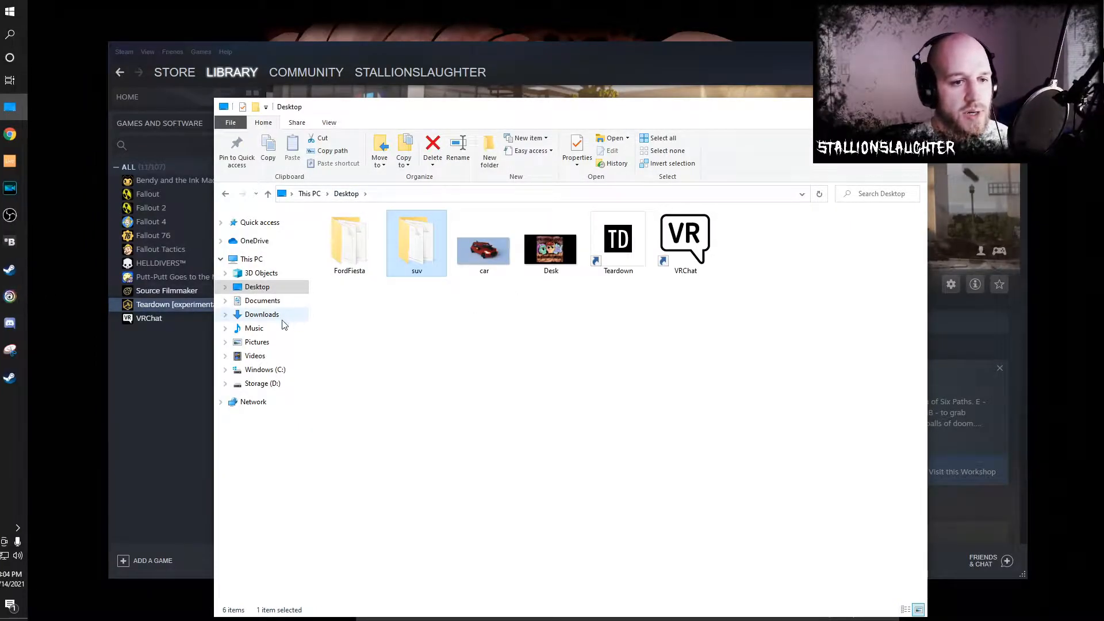
right_click(270, 301)
left_click(336, 360)
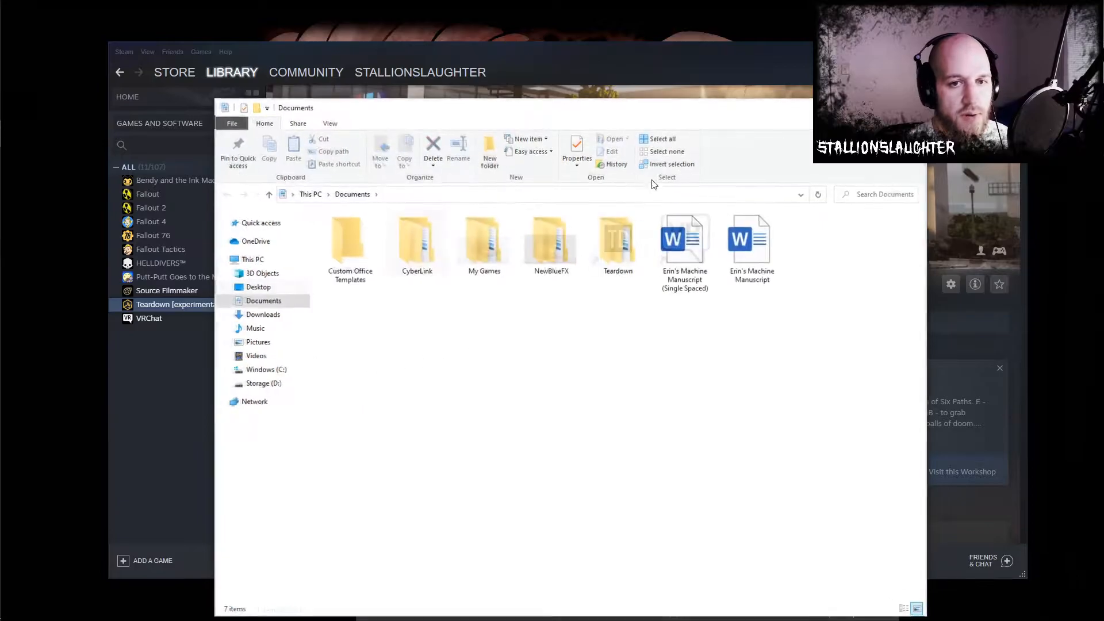
left_click_drag(655, 111, 774, 111)
left_click_drag(329, 112, 195, 113)
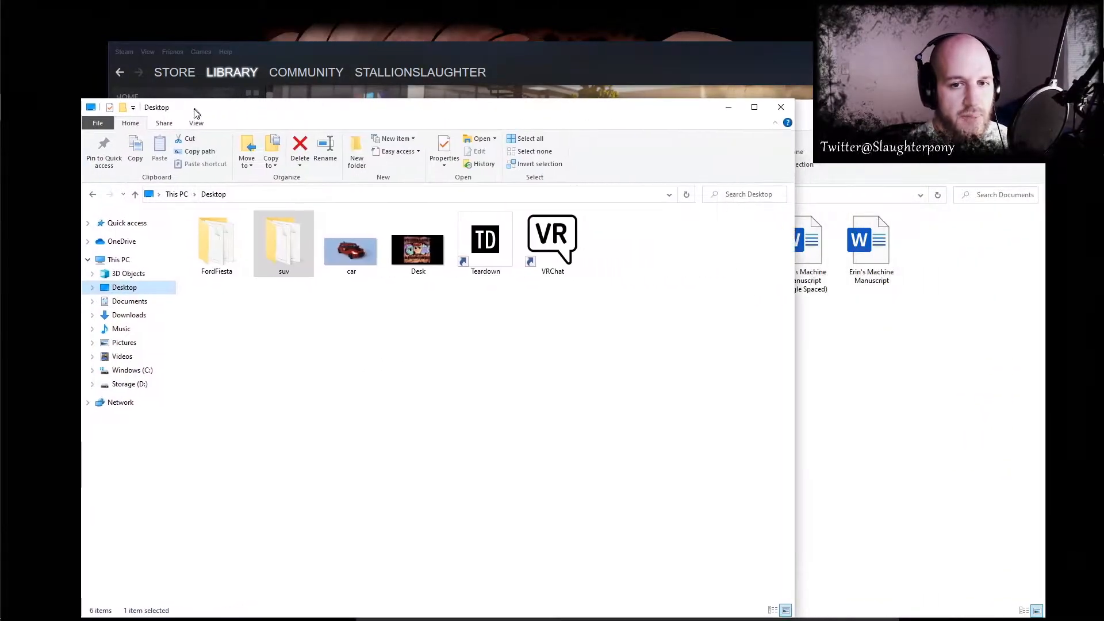
- Open the Basic Copy mod folder inside Documents, Teardown, mods
left_click(726, 233)
double_click(731, 247)
double_click(467, 232)
left_click(472, 234)
double_click(472, 235)
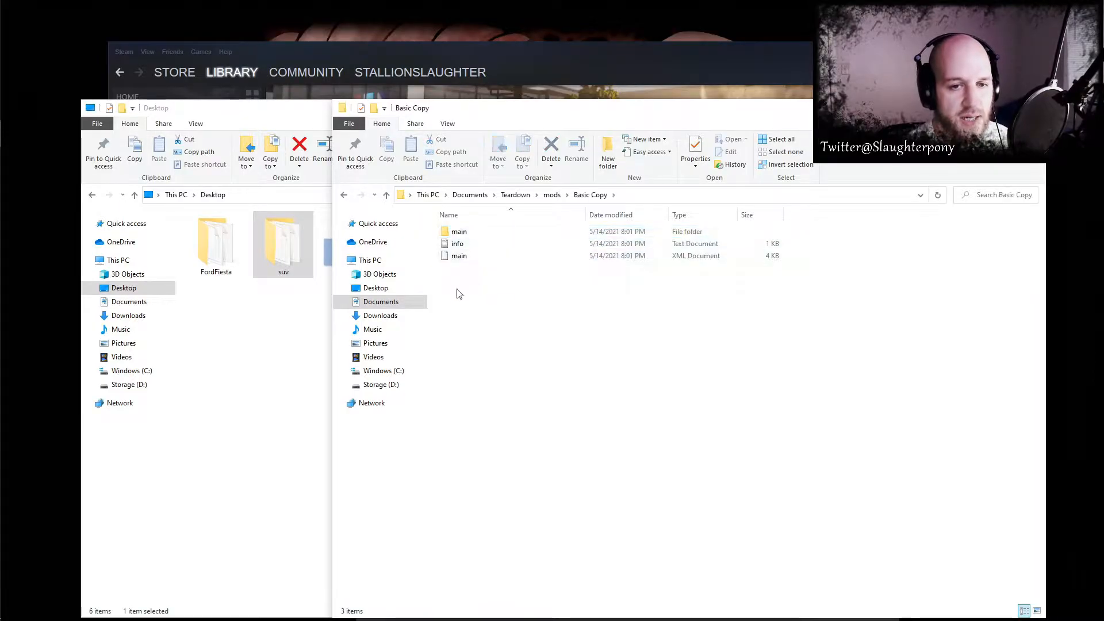
- Copy the suv folder from the Desktop into the Basic Copy mod folder
left_click(195, 350)
right_click(279, 255)
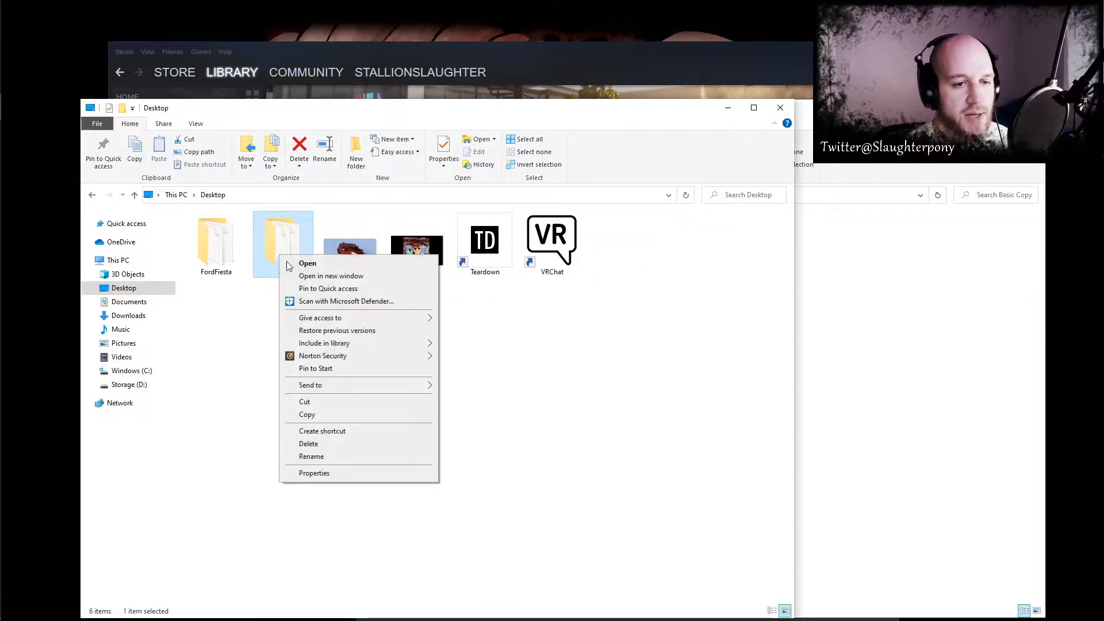
left_click(336, 415)
left_click(880, 382)
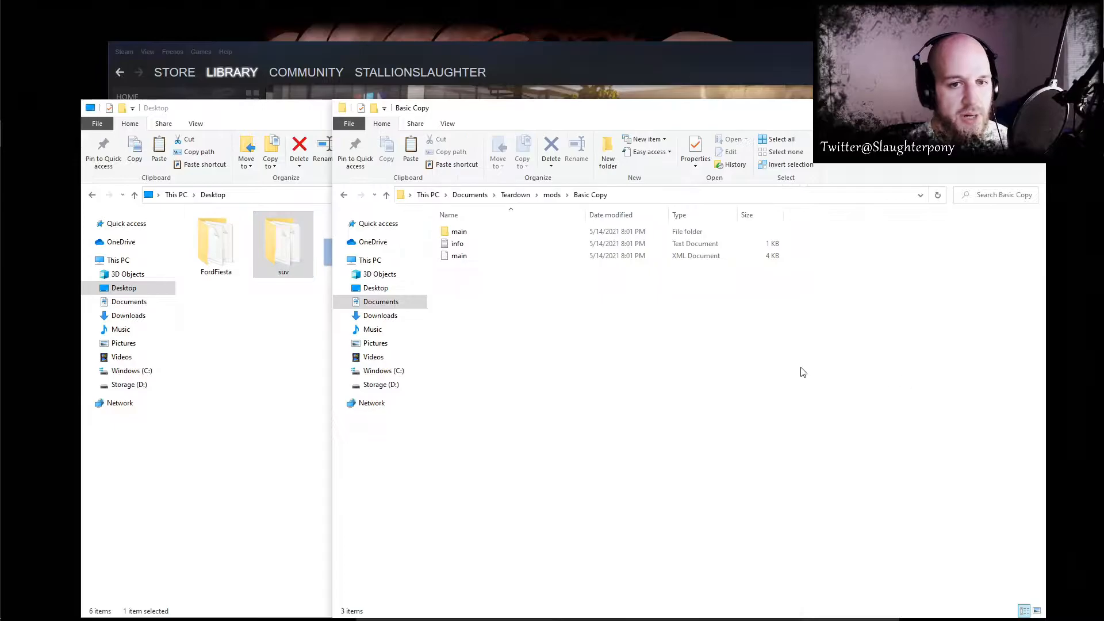
key("ctrl+v")
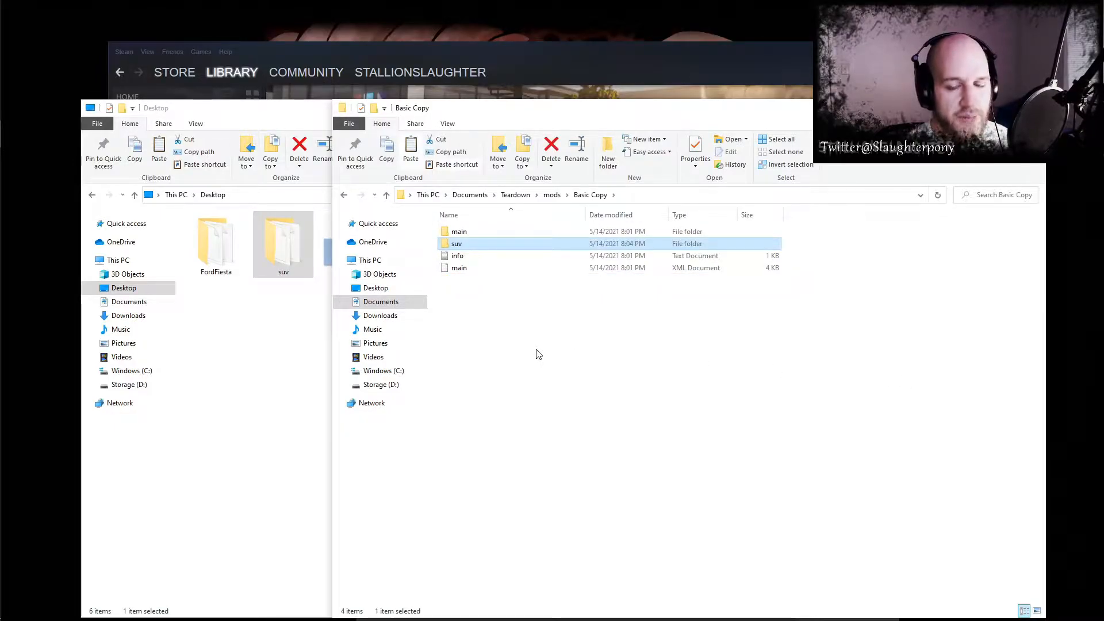
left_click(538, 354)
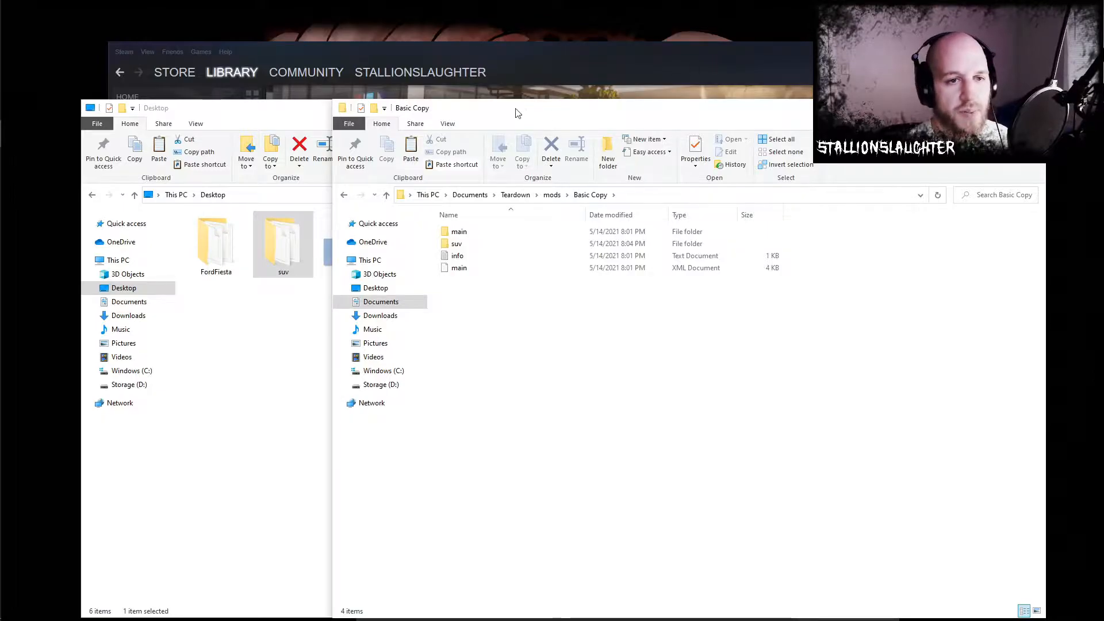
- Launch Teardown from the Steam library and open the local Basic Copy mod for editing
left_click(637, 62)
left_click(371, 290)
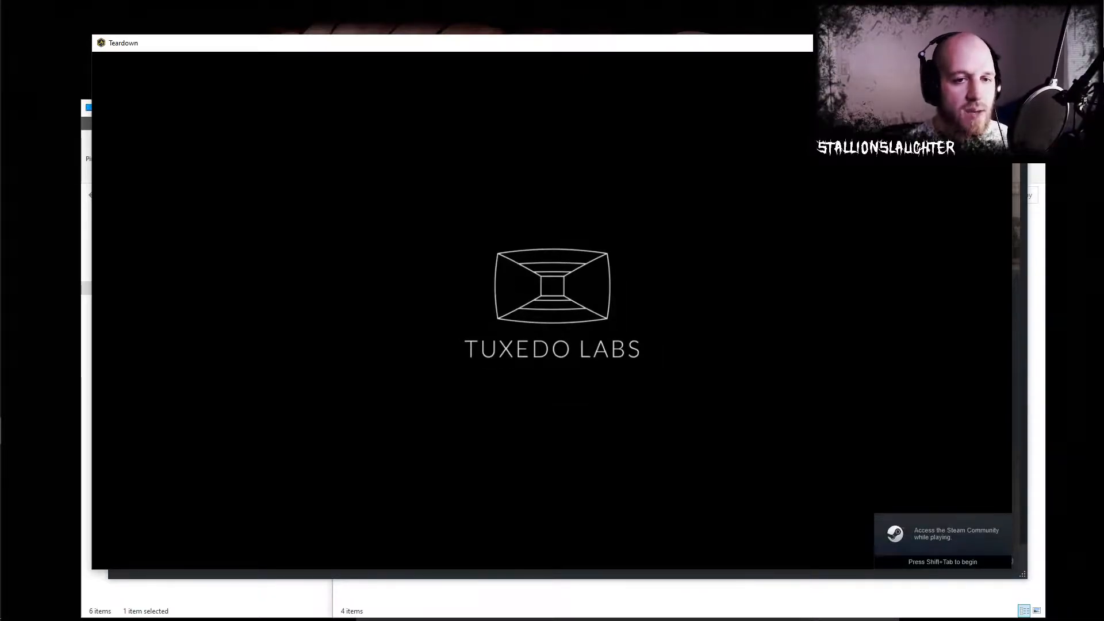
key("space")
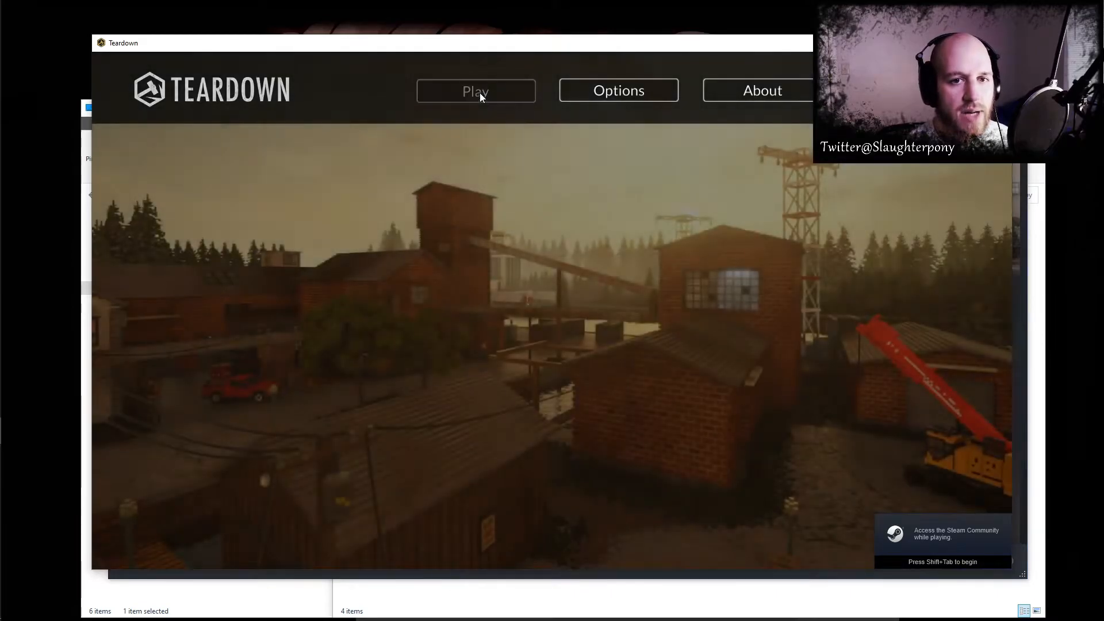
left_click(480, 92)
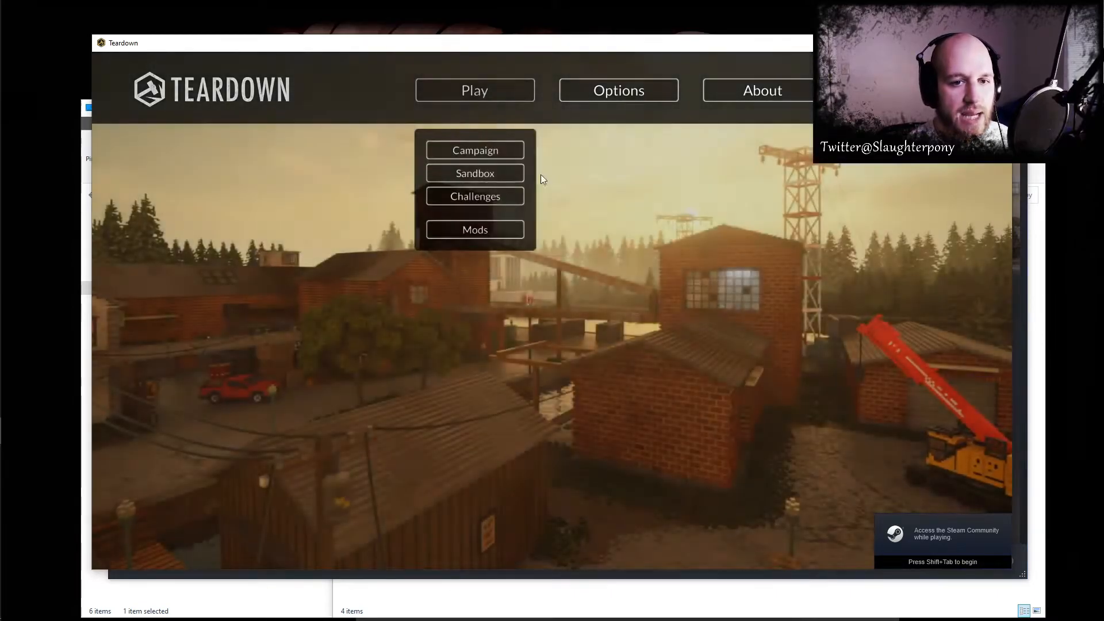
left_click(500, 229)
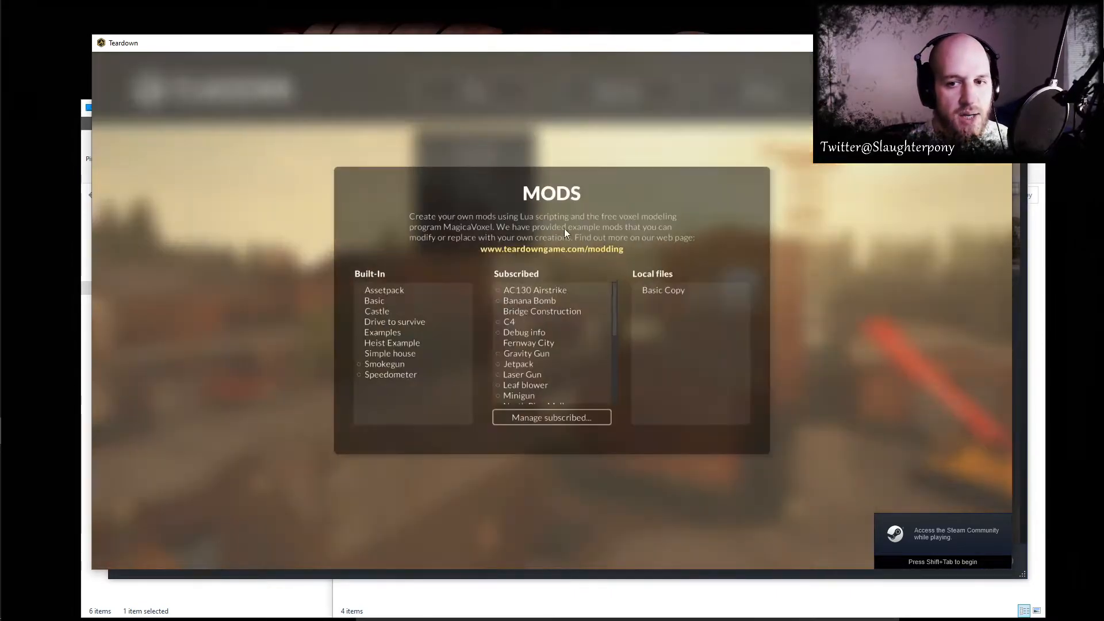
left_click(681, 295)
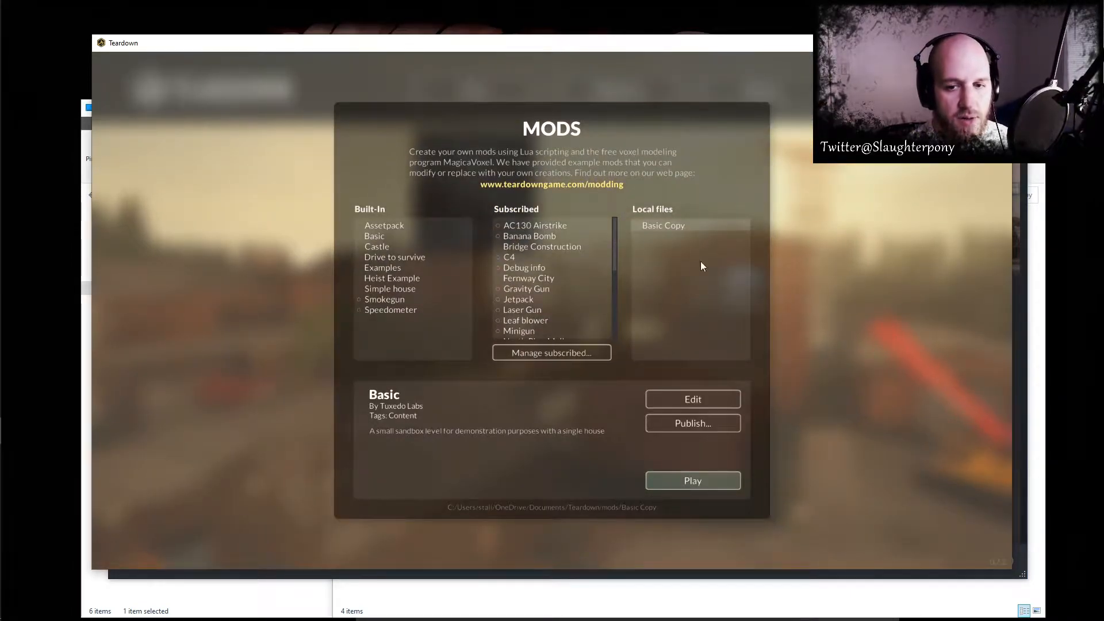
left_click(686, 398)
- Add a new instance under the main.xml scene
right_click_drag(573, 247, 612, 210)
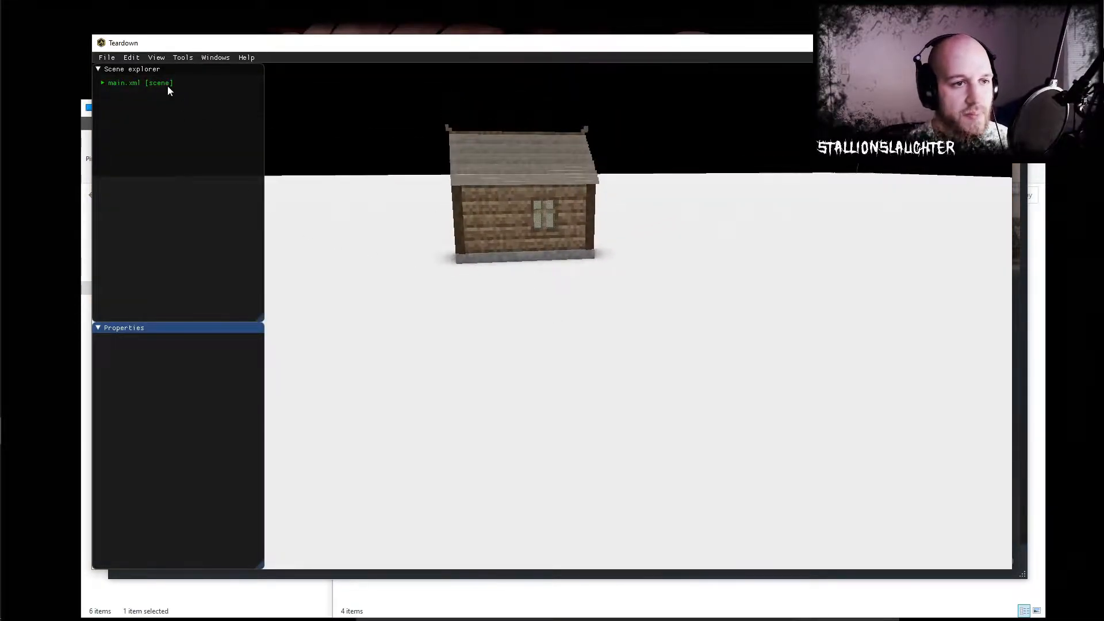
left_click(149, 84)
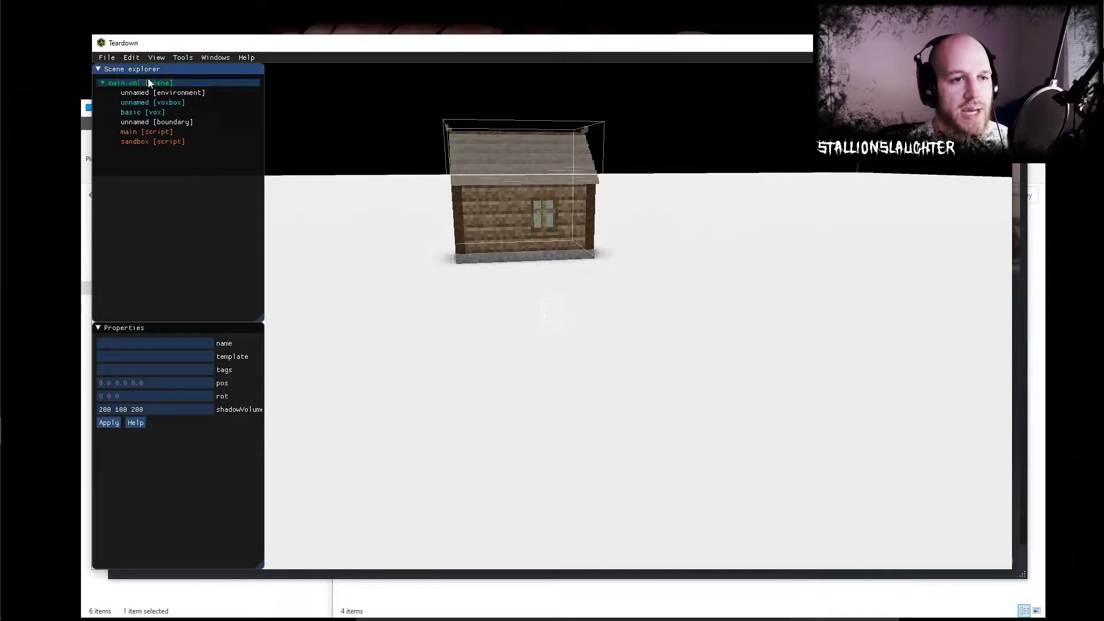
left_click(104, 83)
right_click(140, 84)
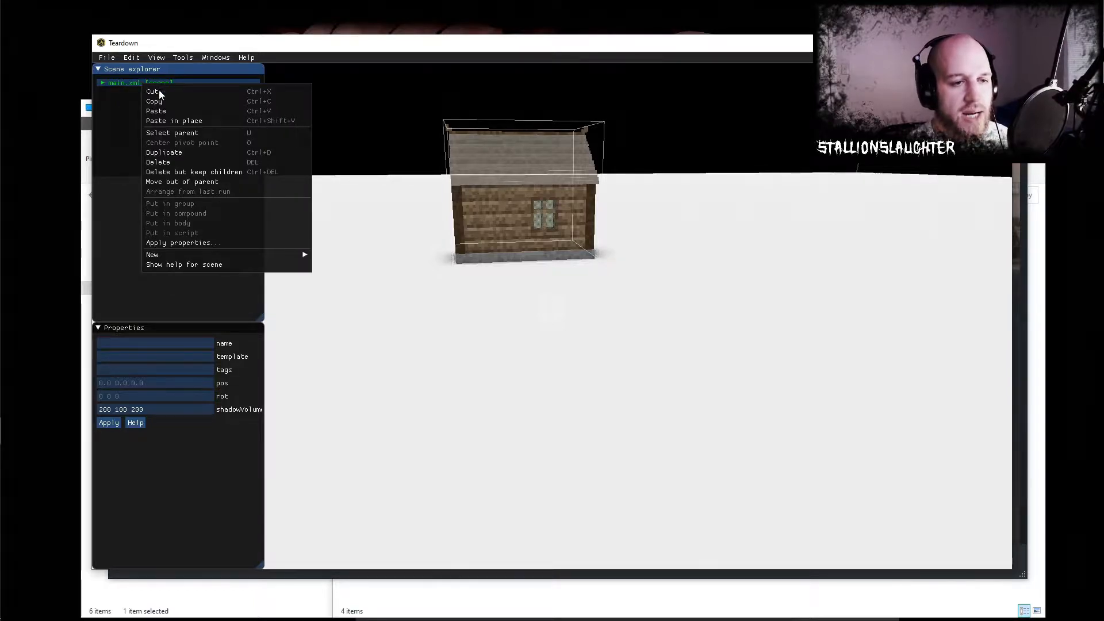
mouse_move(214, 255)
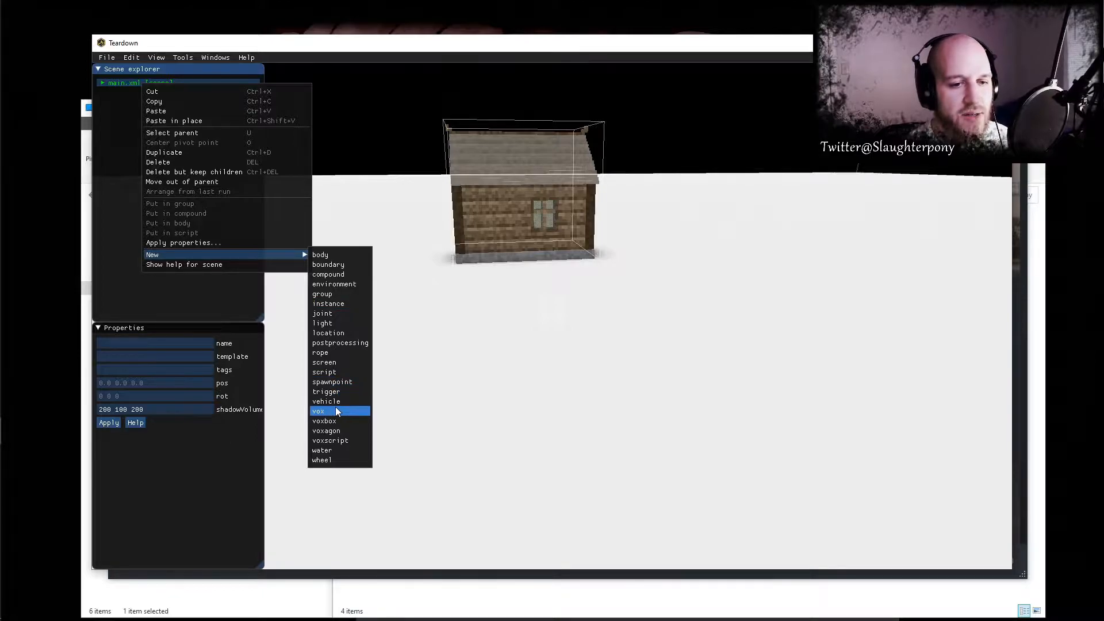
left_click(339, 303)
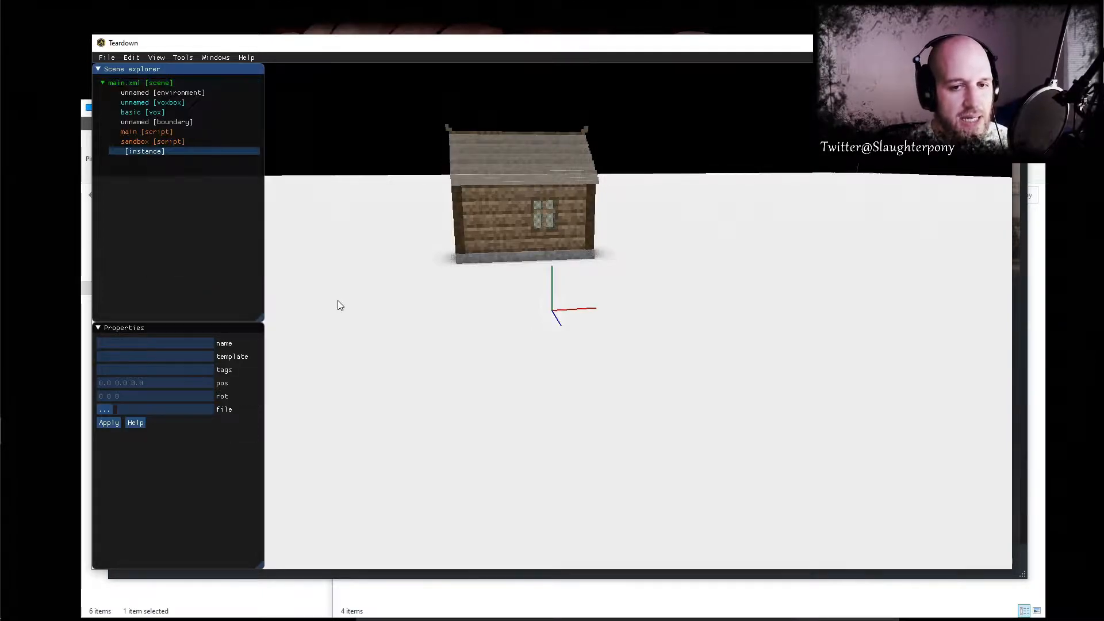
- Set the new instance's file to MOD/suv/suv1.xml and view the loaded vehicle from the side
left_click(106, 410)
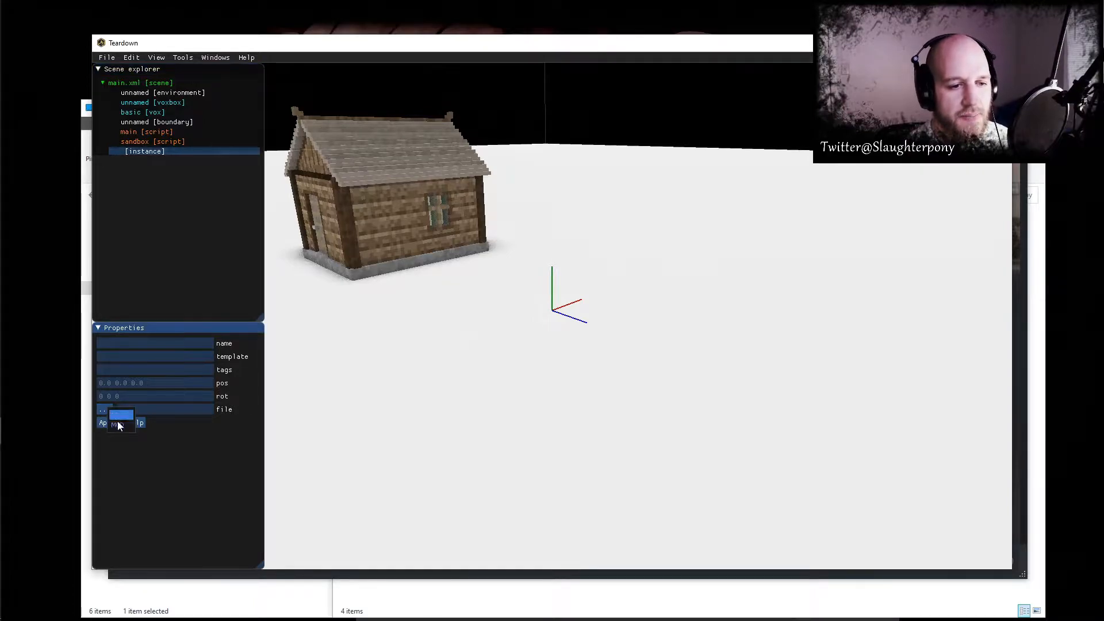
left_click(118, 424)
left_click(147, 451)
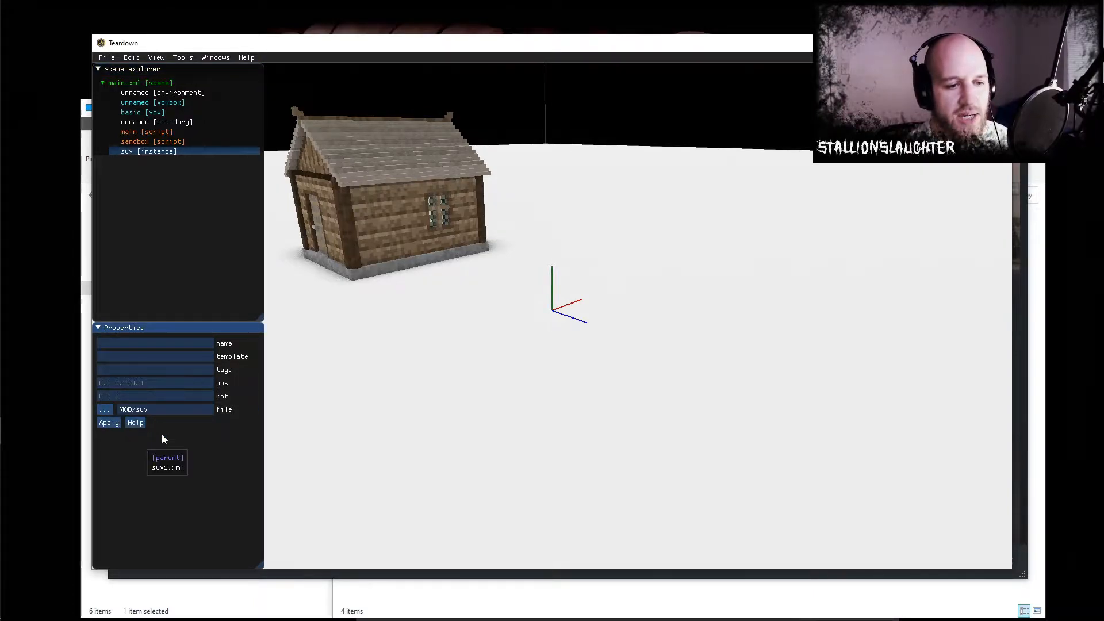
left_click(167, 466)
scroll(584, 409, "up", 5)
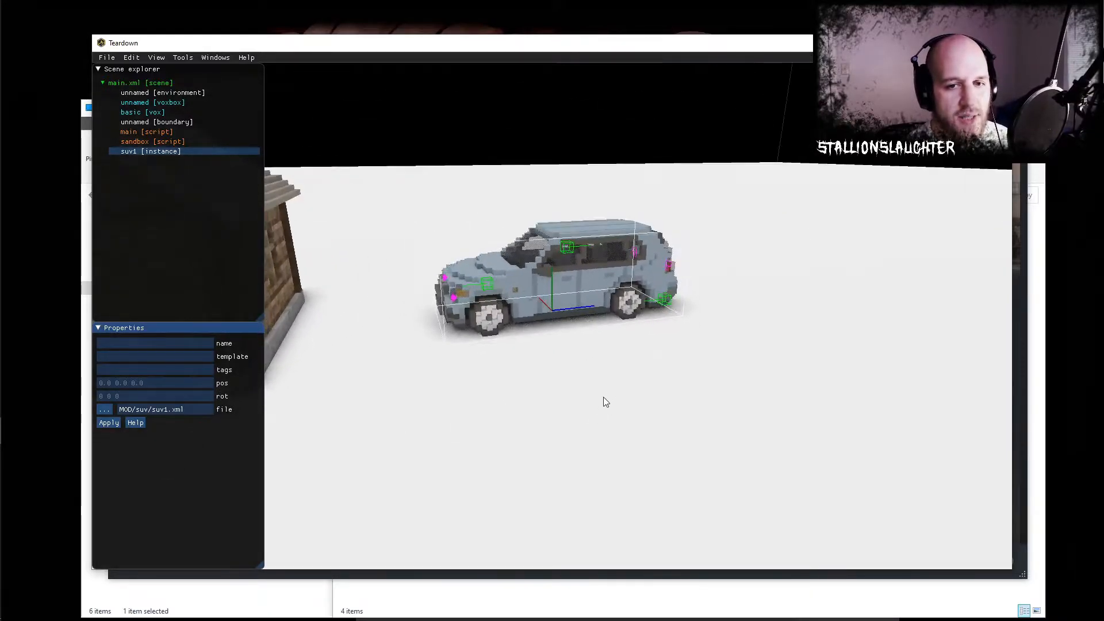
mouse_move(601, 387)
middle_mouse_down()
mouse_move(567, 394)
mouse_move(584, 386)
middle_mouse_up()
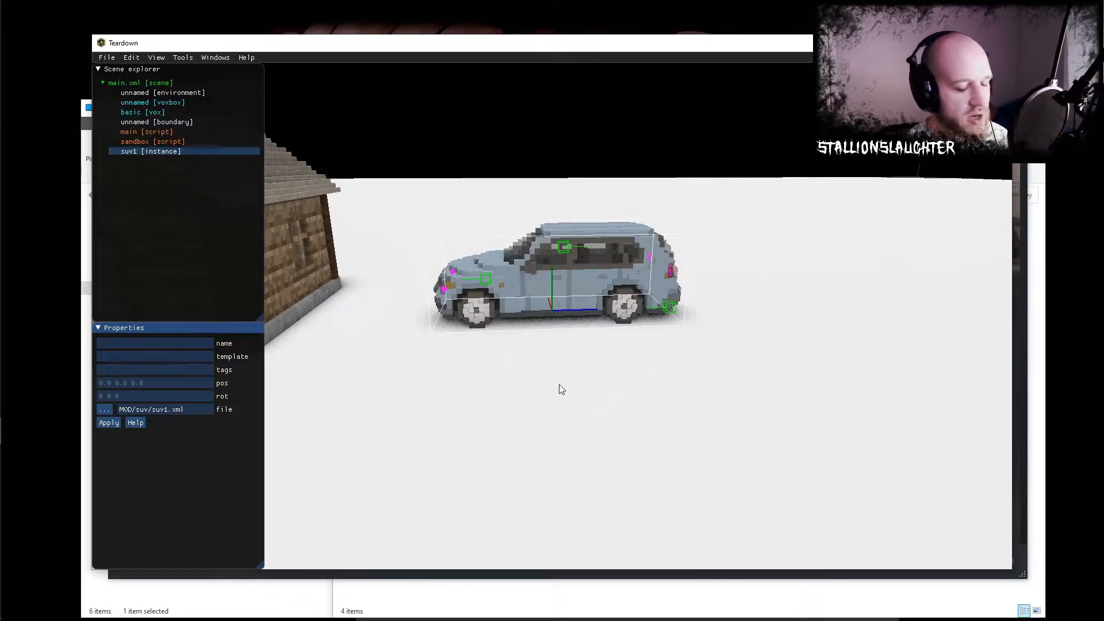
- Leave the mod editor and quit Teardown
key("Escape")
left_click(858, 194)
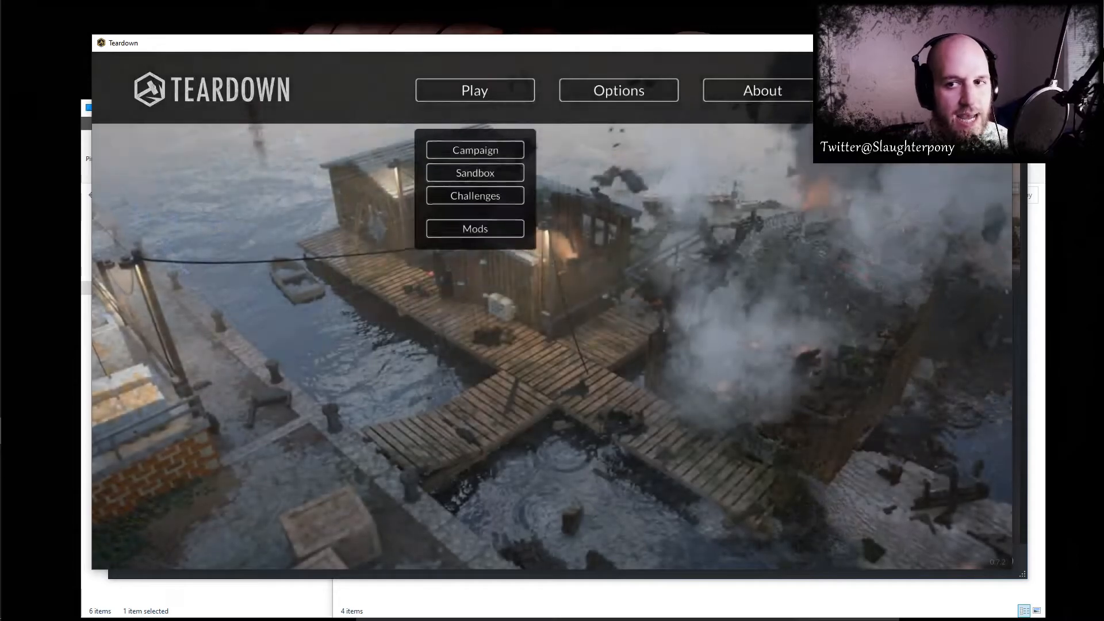
left_click(906, 90)
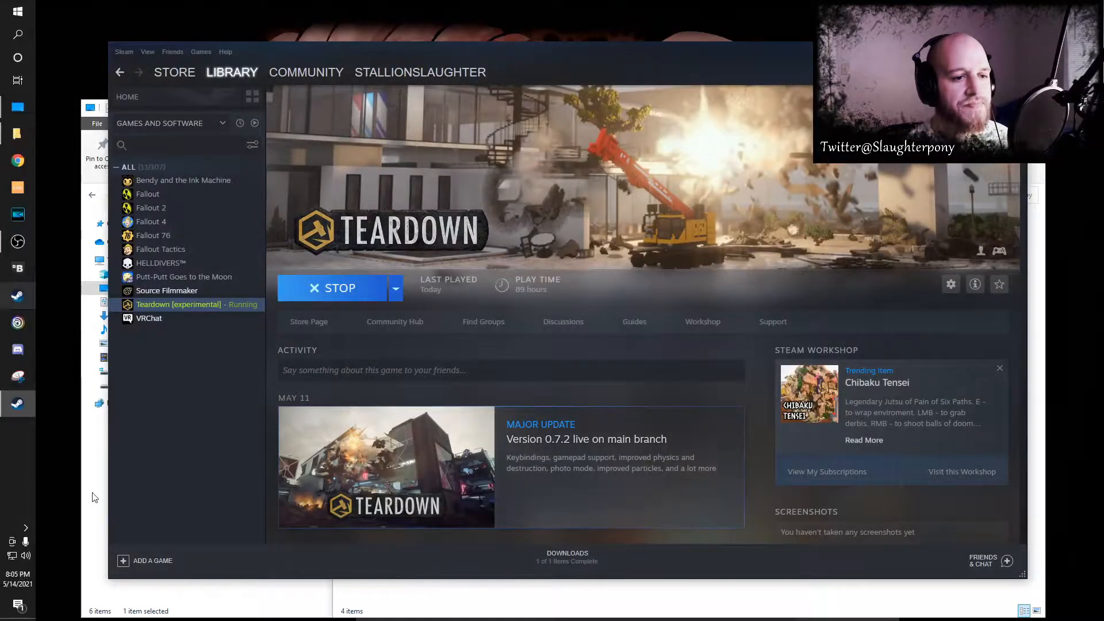
- Switch to File Explorer and start MagicaVoxel from the MagicaVoxel-0.99.6.3-win64 folder in Games on the D: drive
left_click(432, 595)
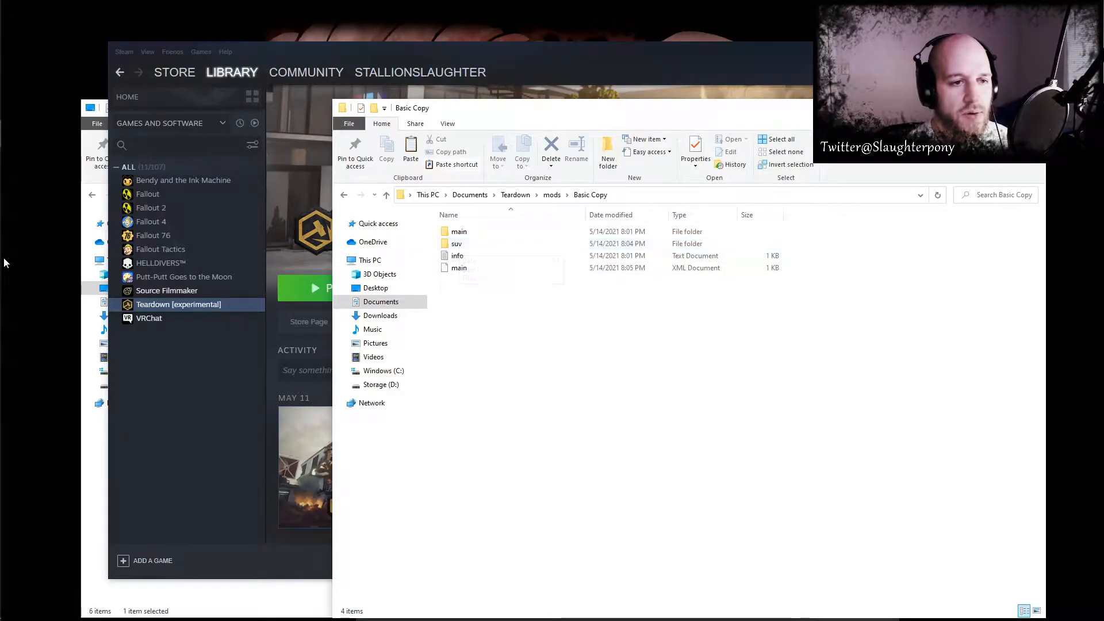
mouse_move(17, 115)
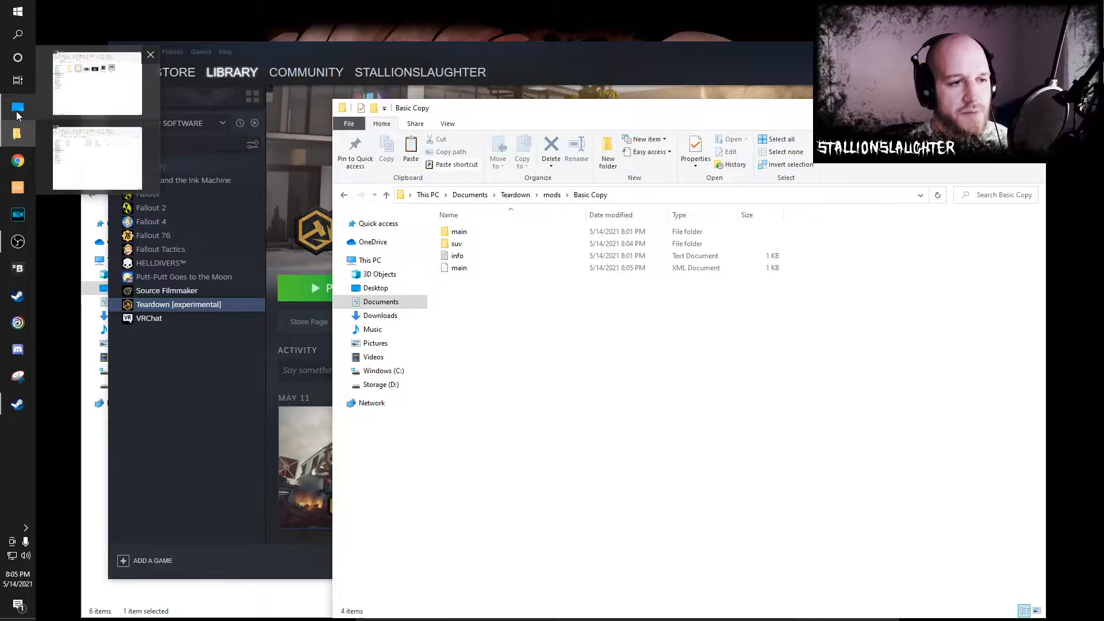
left_click(381, 384)
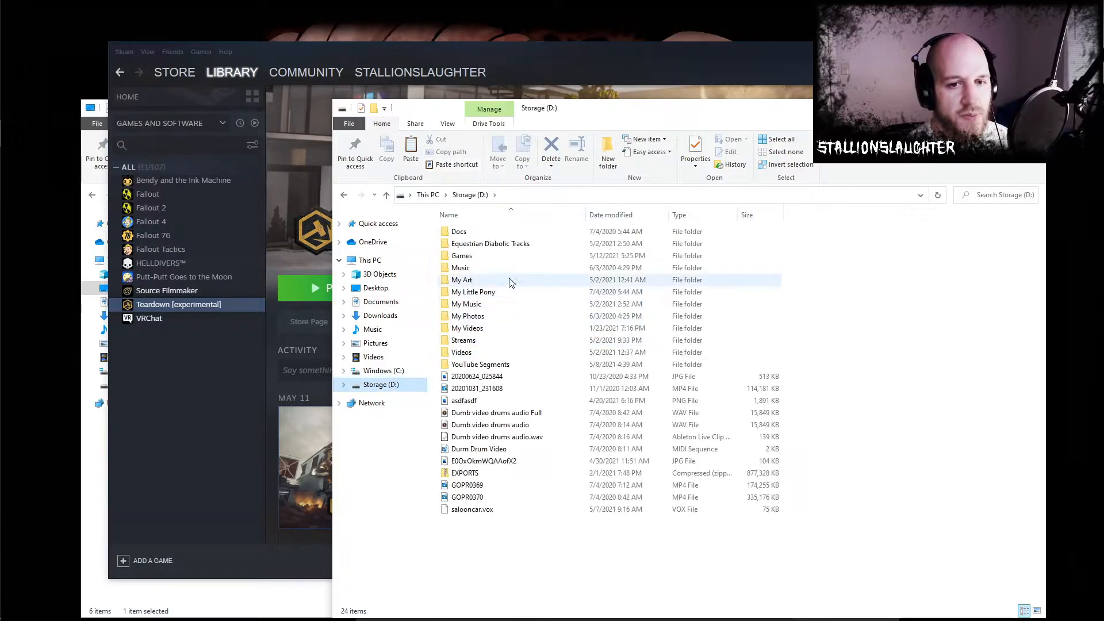
double_click(462, 255)
double_click(469, 257)
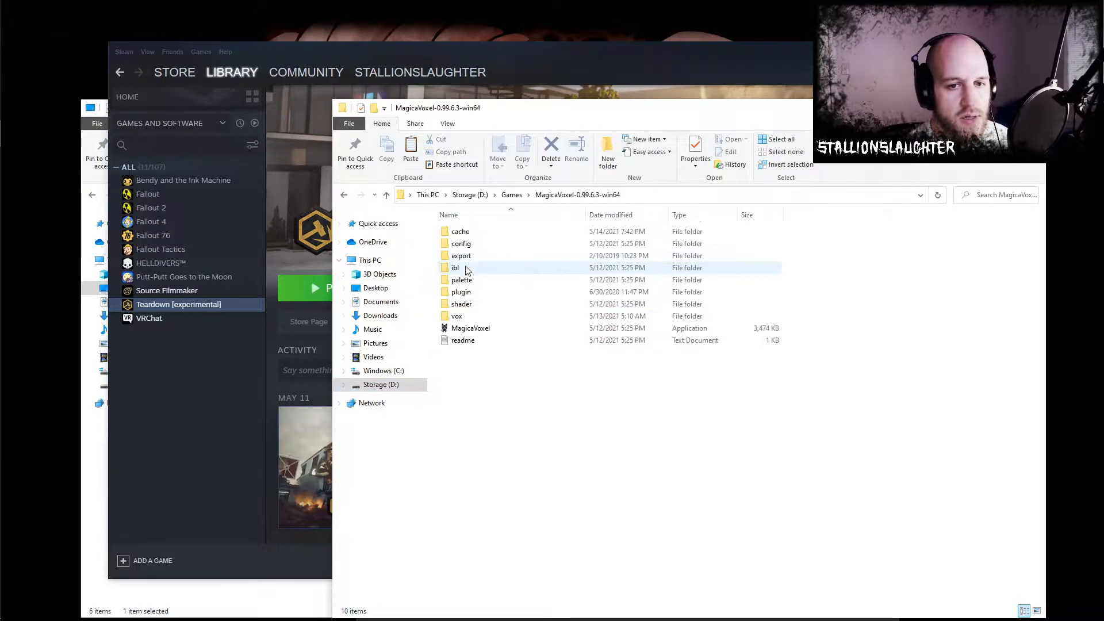
double_click(467, 329)
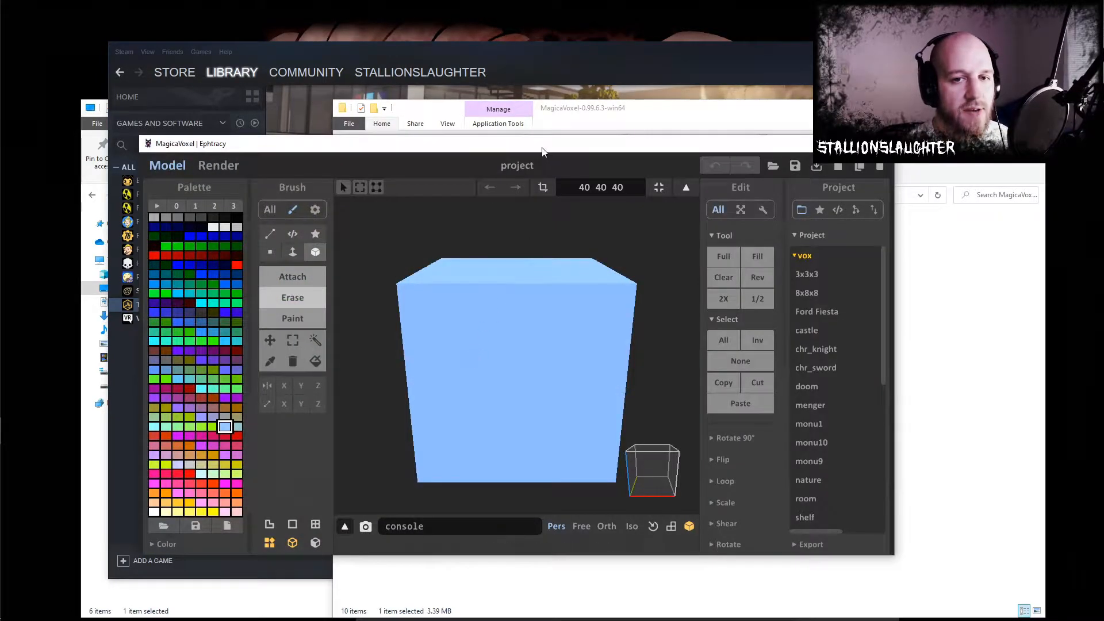
- Open suv1.vox from the Documents\Teardown\mods\Basic Copy\suv folder
left_click_drag(542, 150, 594, 138)
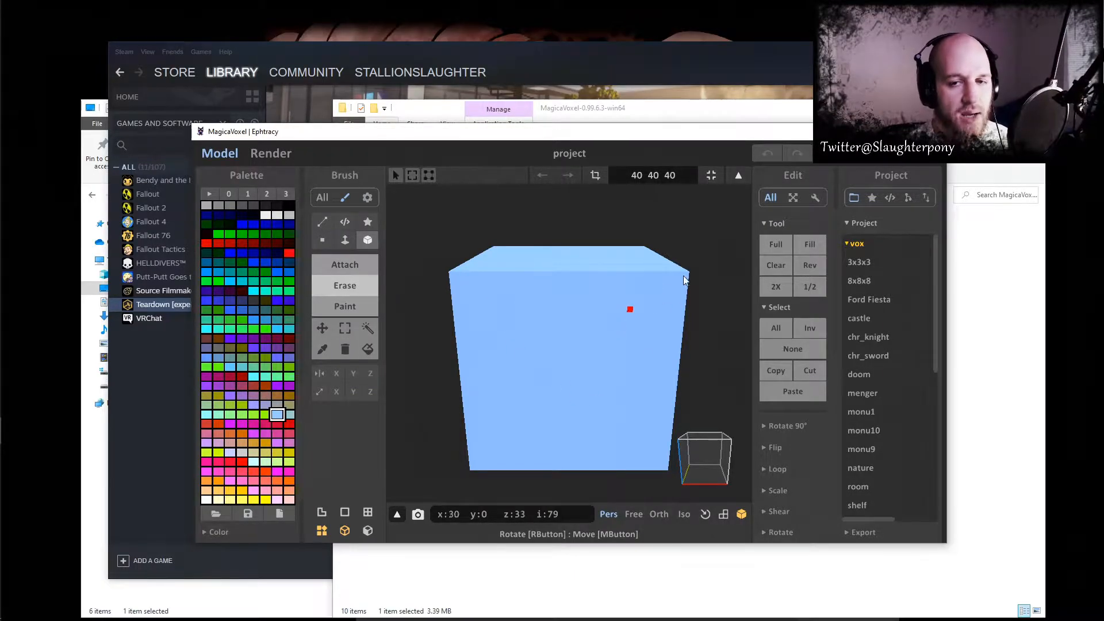
left_click(854, 198)
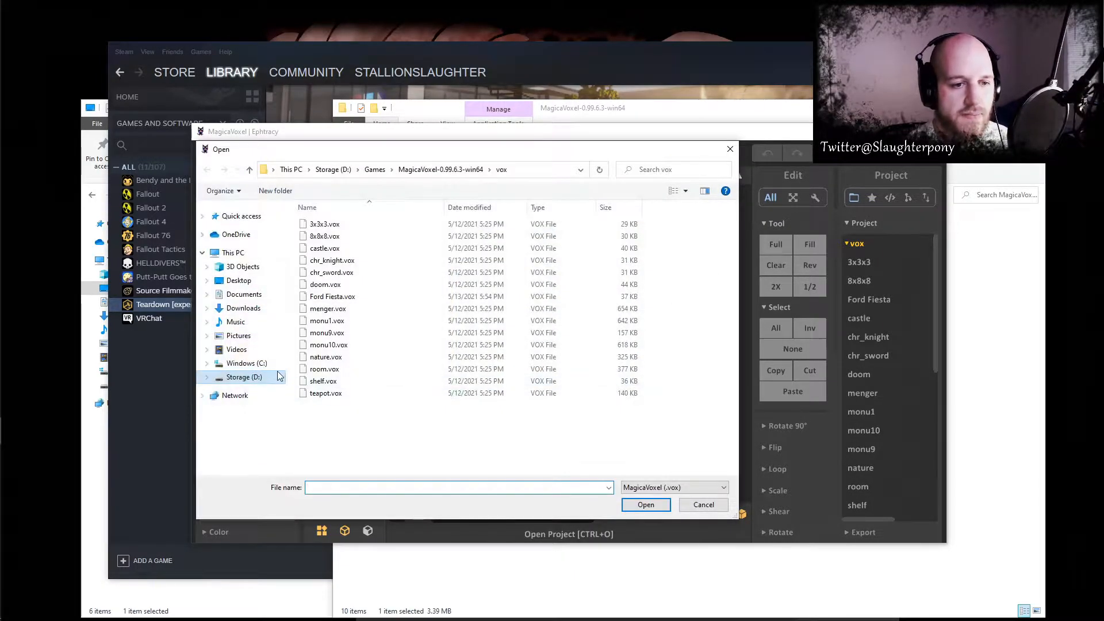
left_click(244, 294)
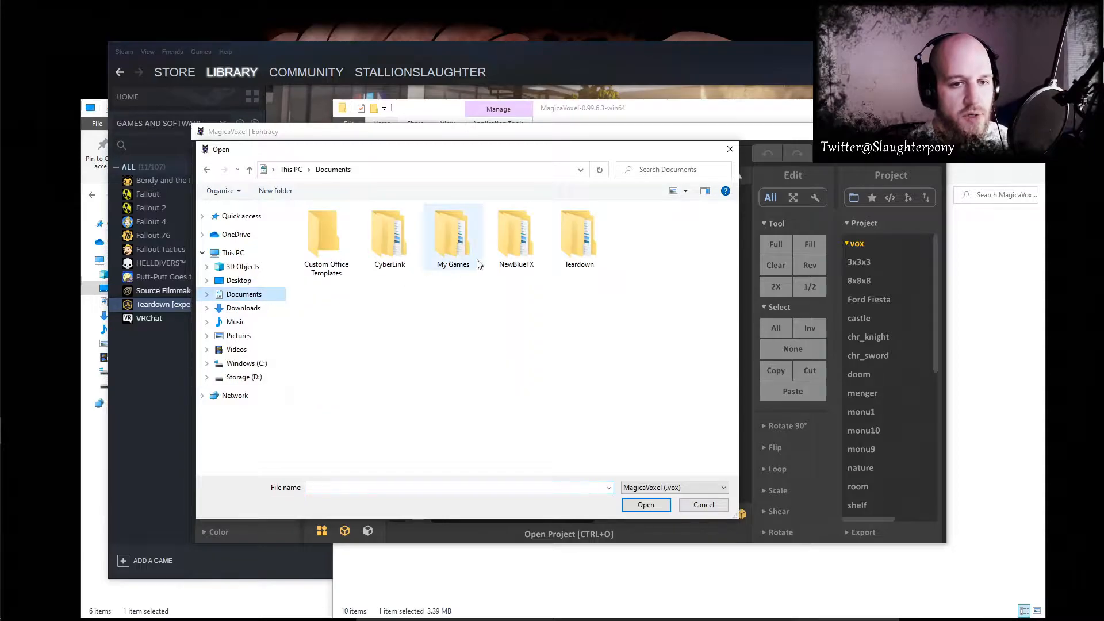
double_click(581, 238)
double_click(336, 226)
double_click(336, 228)
double_click(336, 235)
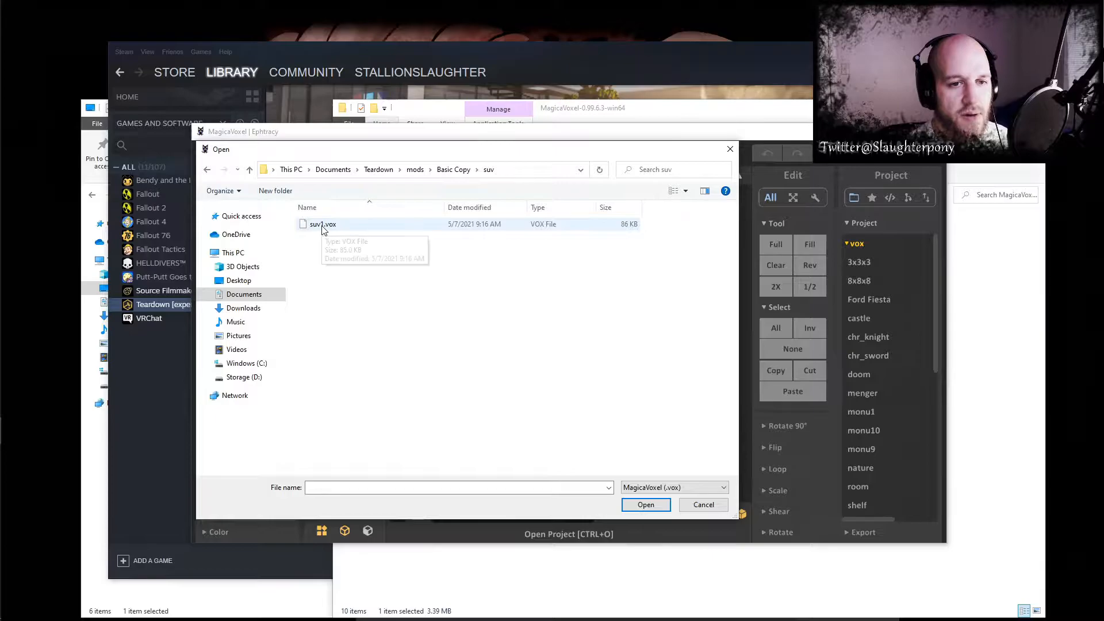
double_click(322, 226)
- Select the SUV's body in the world and switch to editing its voxel model
right_click_drag(526, 367, 695, 385)
left_click(574, 357)
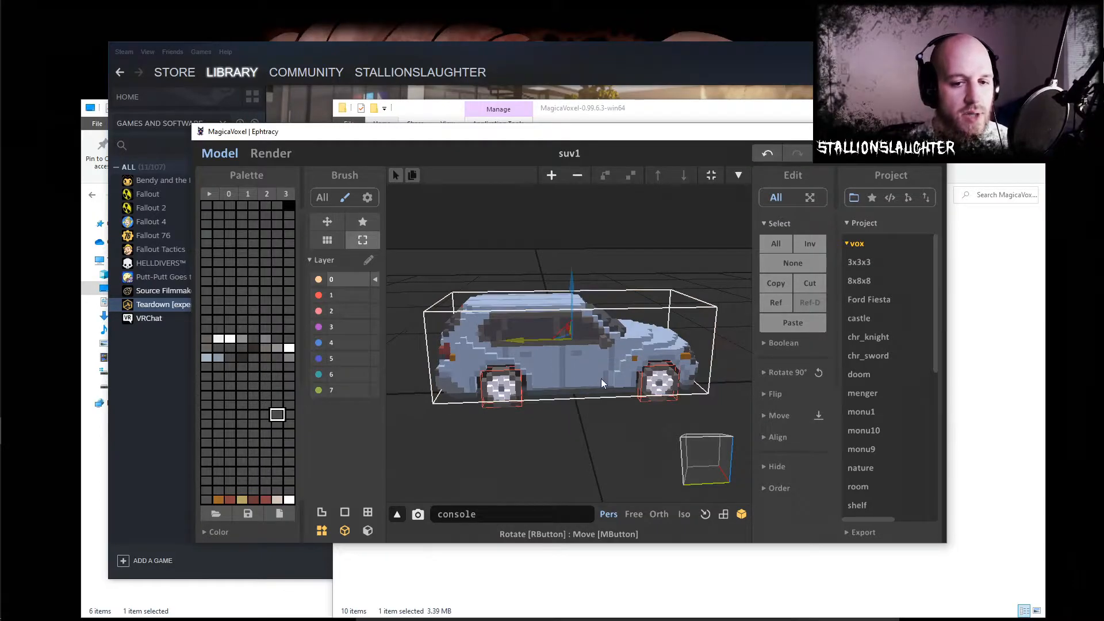
right_click_drag(602, 378, 609, 361)
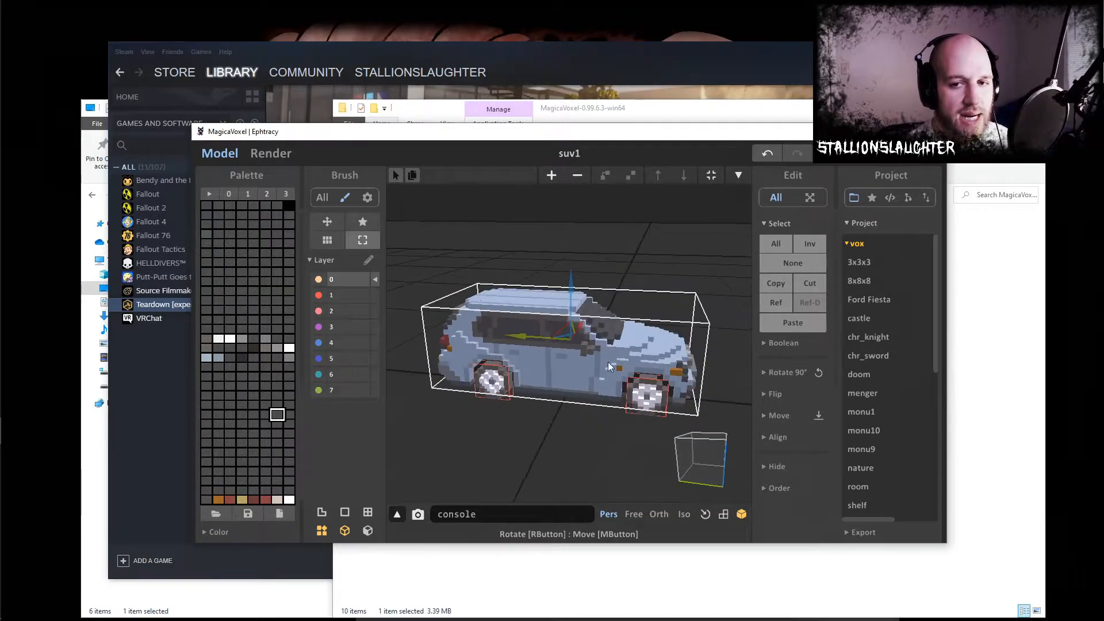
left_click(740, 174)
scroll(619, 375, "up", 5)
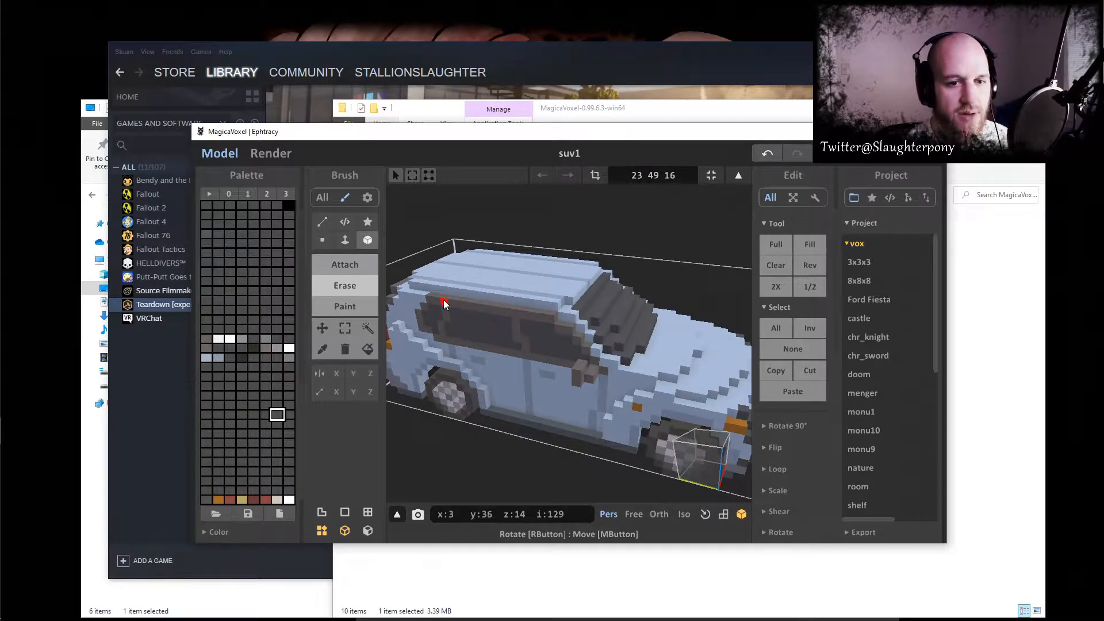
- Try erasing boxes of voxels from the SUV's side windows and doors, undoing each erasure
left_click_drag(460, 303, 634, 441)
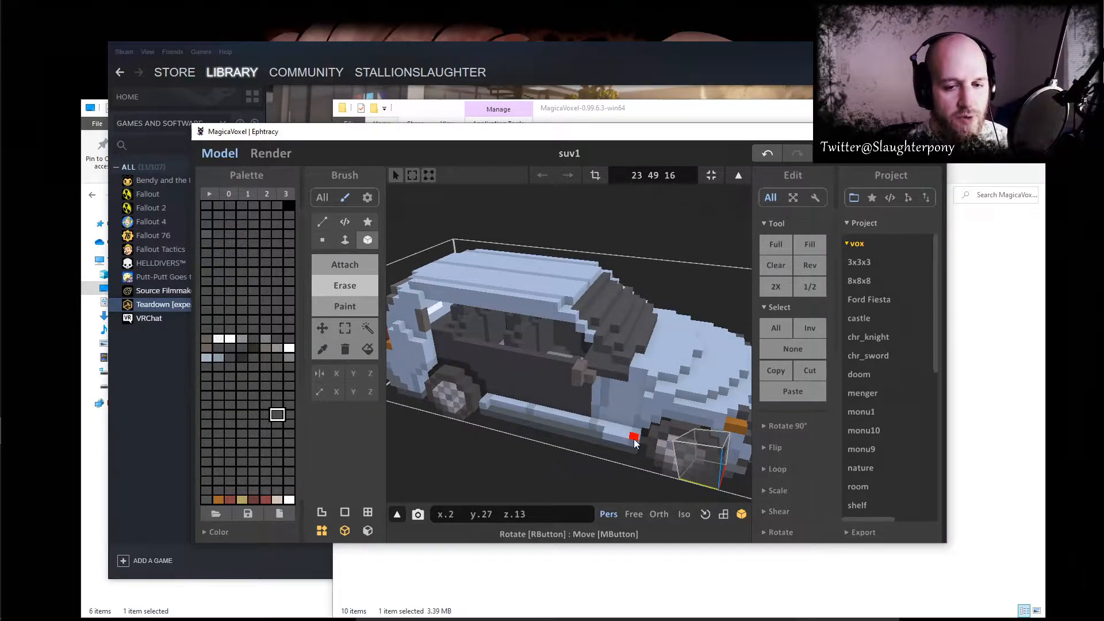
key("ctrl+z")
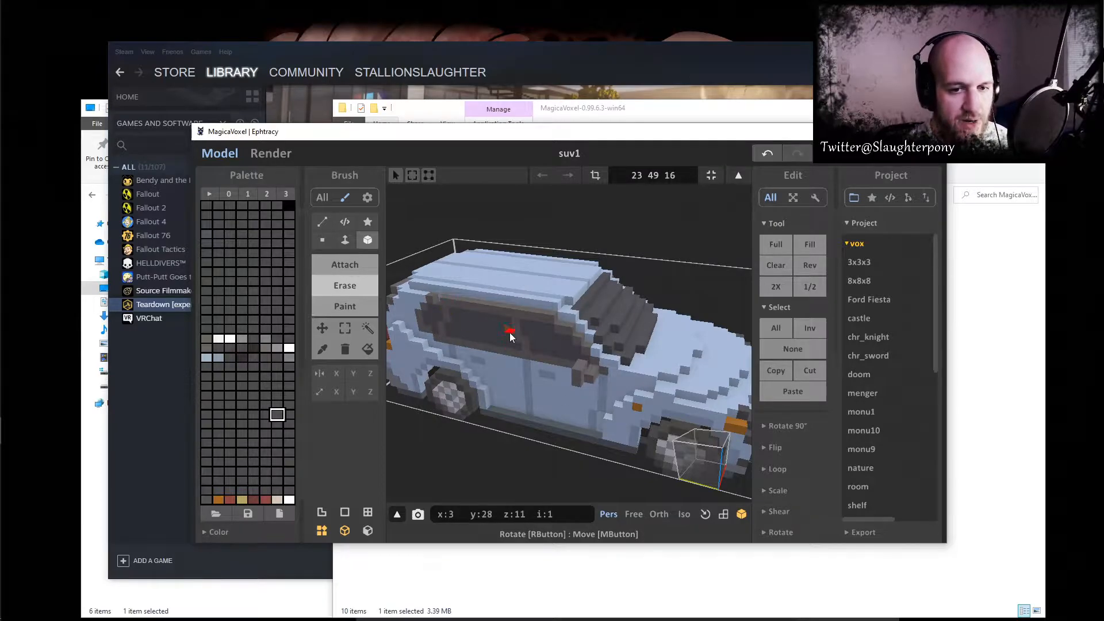
left_click_drag(427, 297, 583, 434)
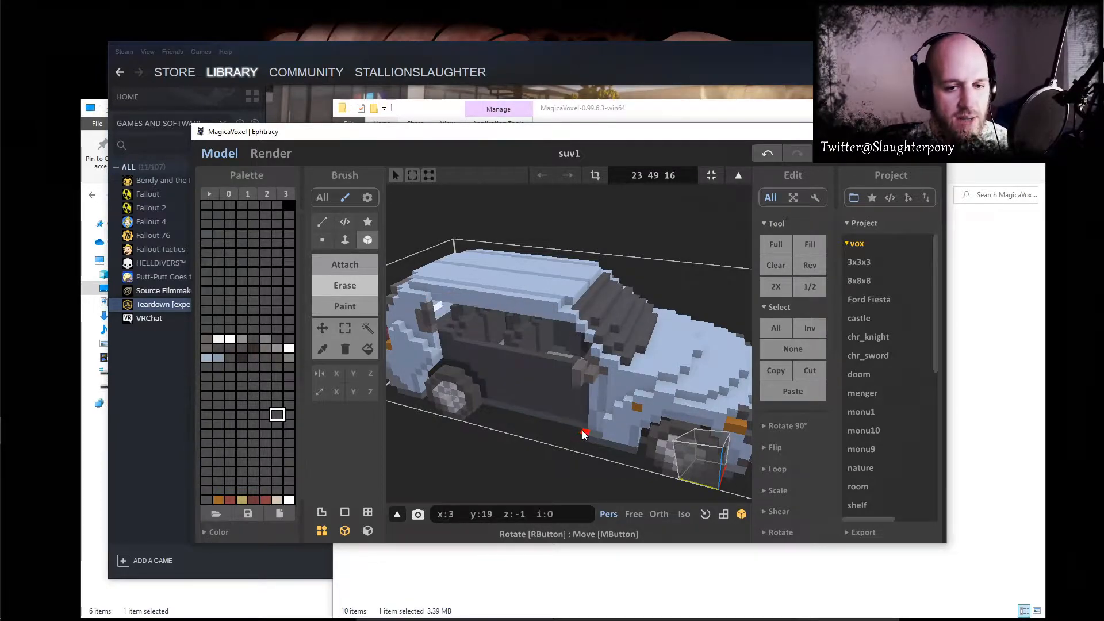
key("ctrl+z")
- Set the brush to Attach and resize the model to 25 × 51 × 18 voxels
left_click(353, 265)
left_click(506, 300)
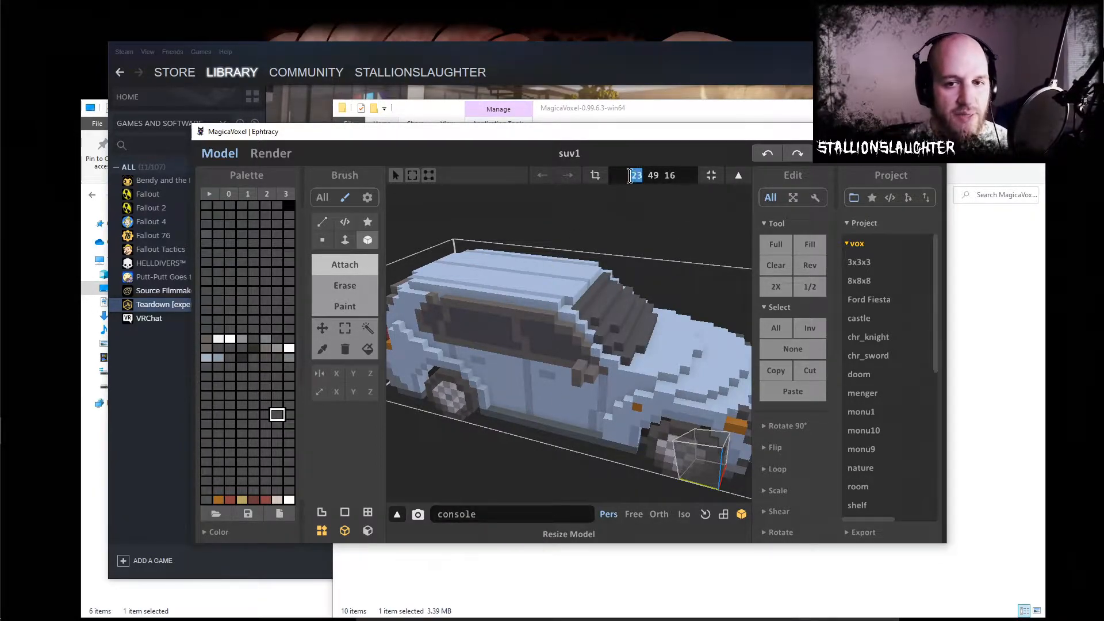
type("2")
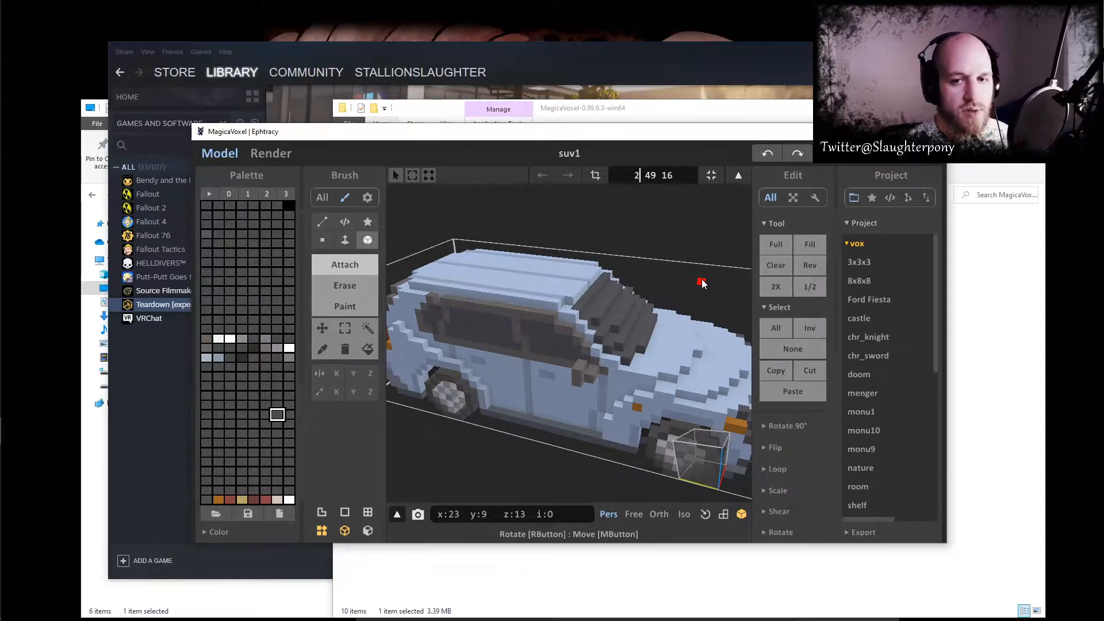
type("5")
left_click(654, 175)
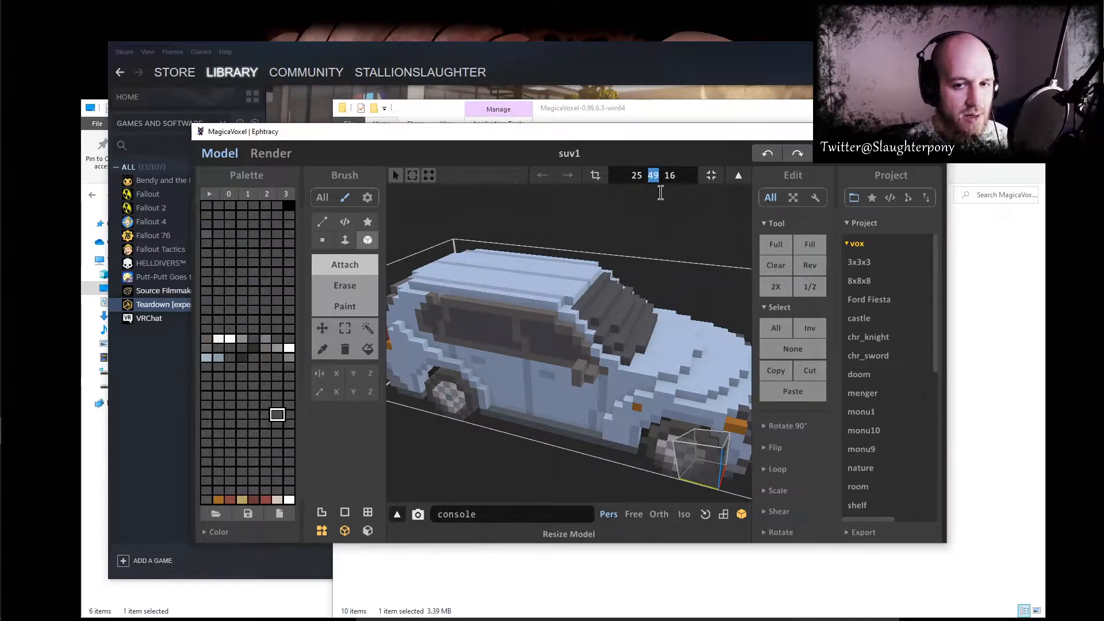
type("51")
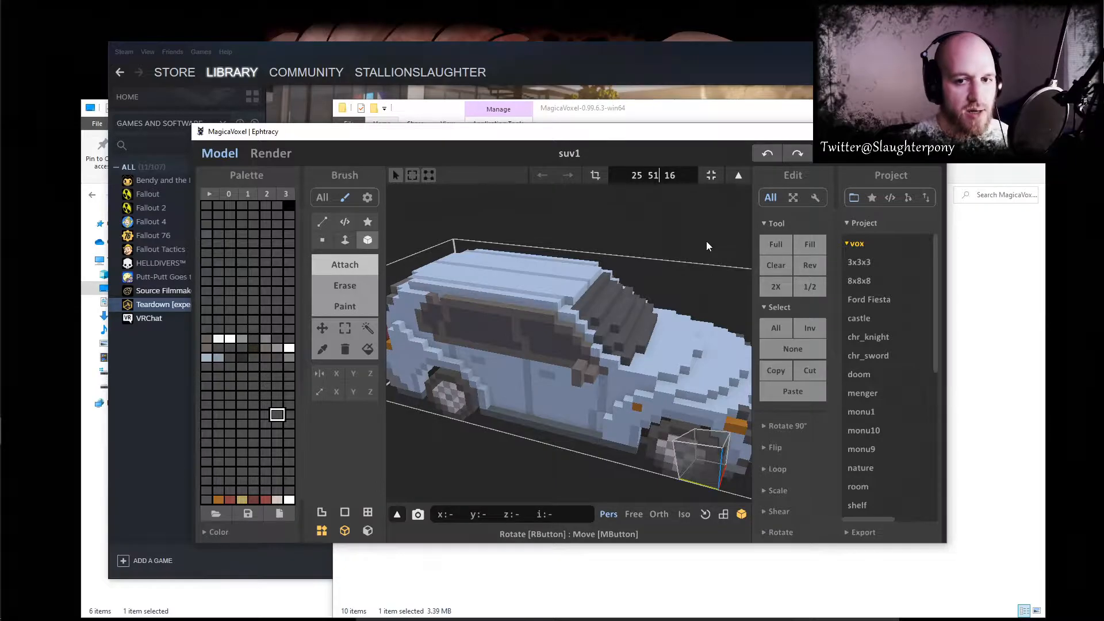
left_click(677, 174)
key("BackSpace")
key("BackSpace")
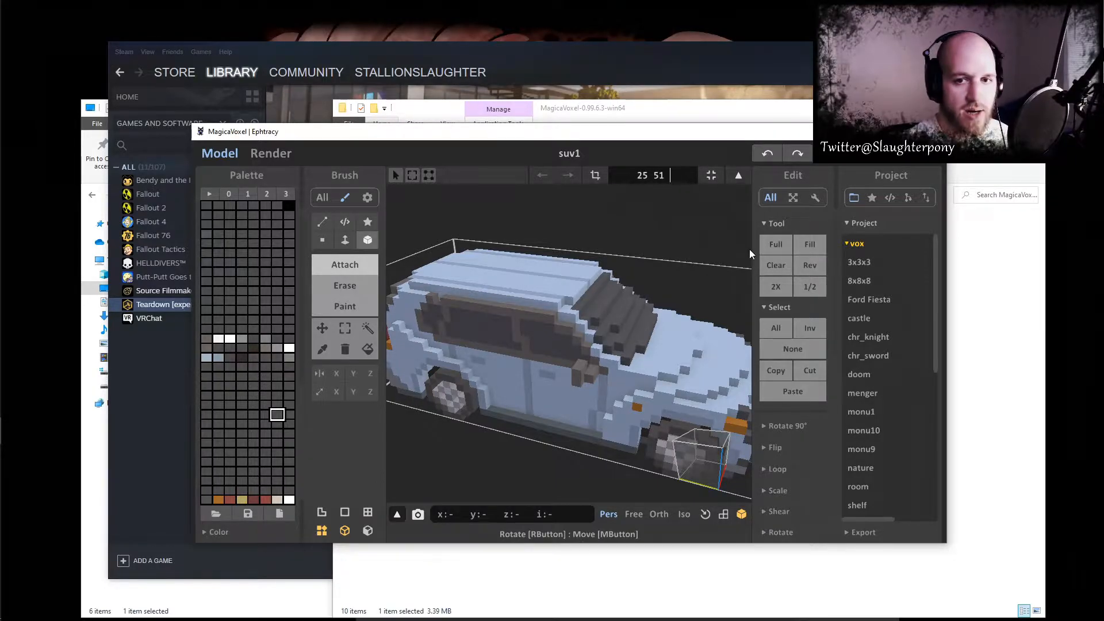
type("18")
key("Return")
- Try attaching single dark voxels to the SUV's roof and undo them
right_click_drag(509, 412, 549, 340)
left_click(539, 308)
left_click(536, 303)
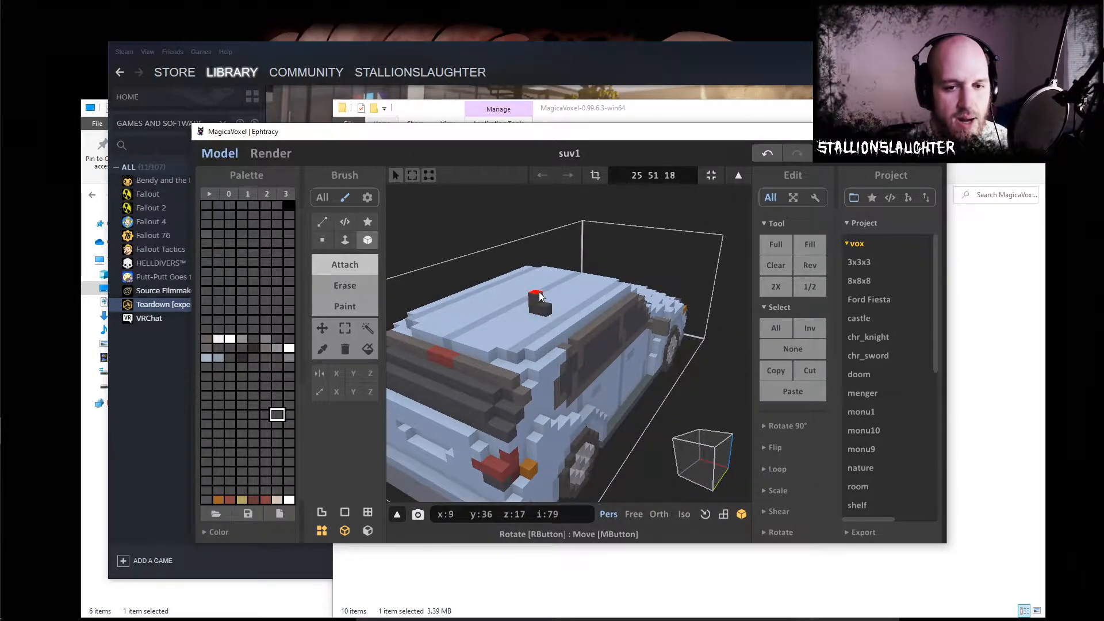
key("ctrl+z")
key("ctrl+z")
key("ctrl+z")
- Raise the saturation of both body-paint palette colours to the maximum, giving RGB 0 111 196 and 0 95 168
right_click_drag(550, 333, 387, 376)
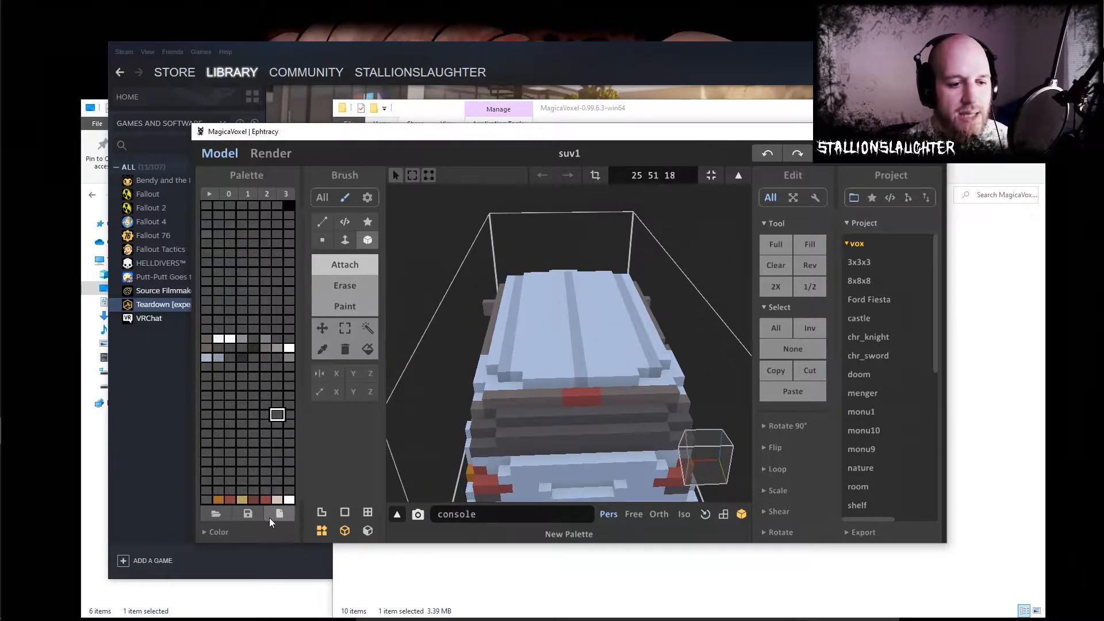
right_click_drag(556, 385, 277, 379)
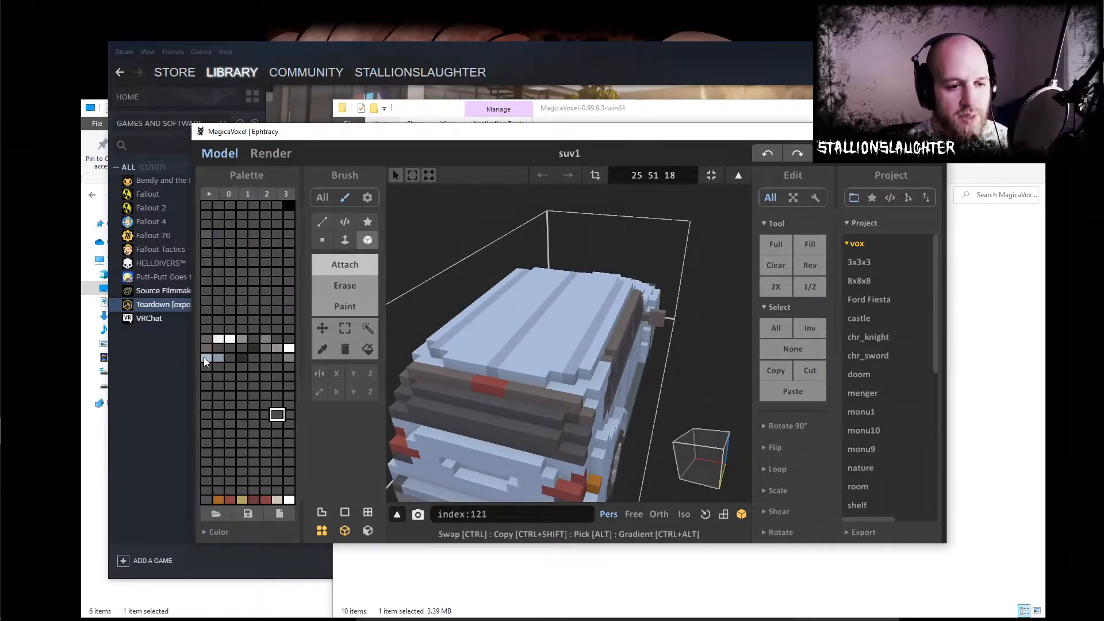
mouse_move(408, 371)
right_mouse_down()
mouse_move(471, 381)
mouse_move(397, 379)
right_mouse_up()
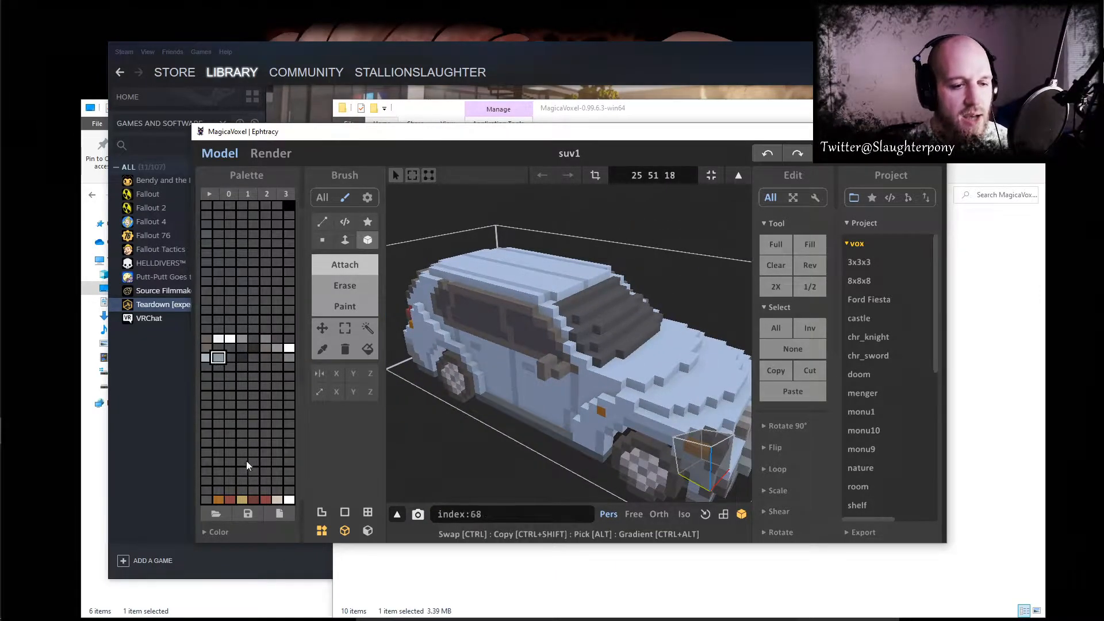
left_click(219, 530)
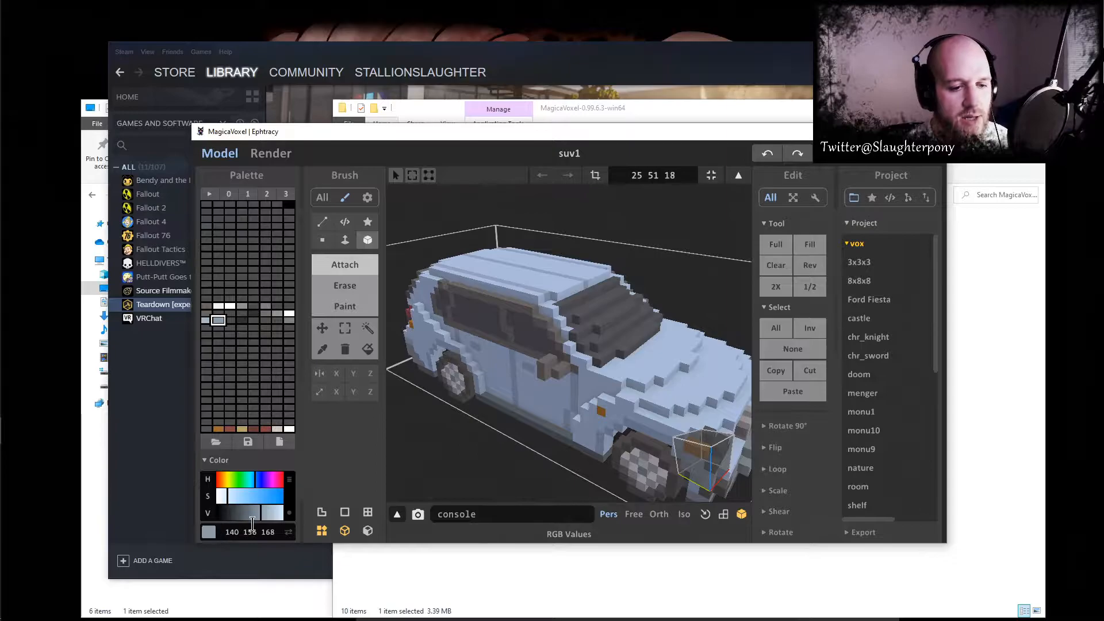
mouse_move(244, 493)
left_mouse_down()
mouse_move(283, 492)
mouse_move(221, 497)
mouse_move(304, 495)
mouse_move(233, 497)
mouse_move(247, 499)
left_mouse_up()
key("ctrl+z")
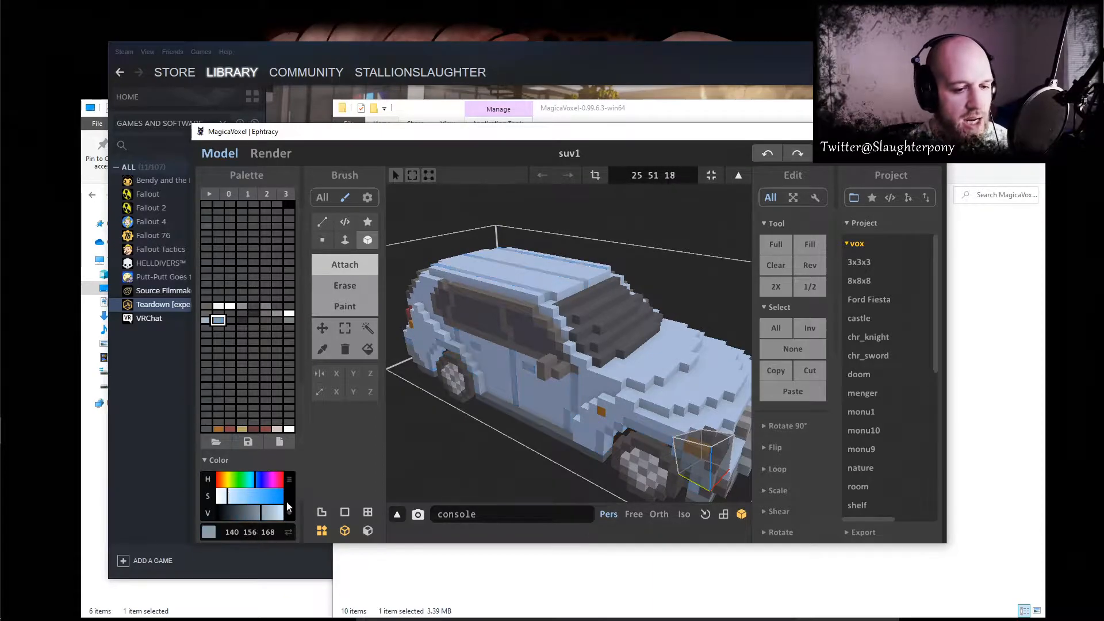
left_click(206, 321)
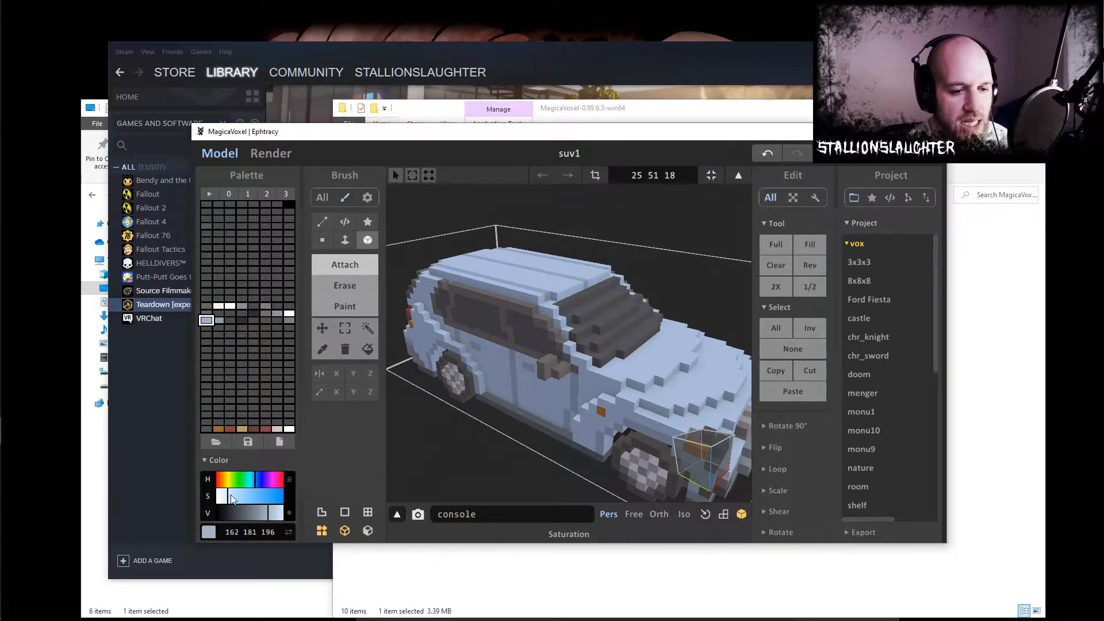
left_click_drag(228, 495, 307, 494)
left_click(218, 320)
left_click_drag(231, 498, 287, 504)
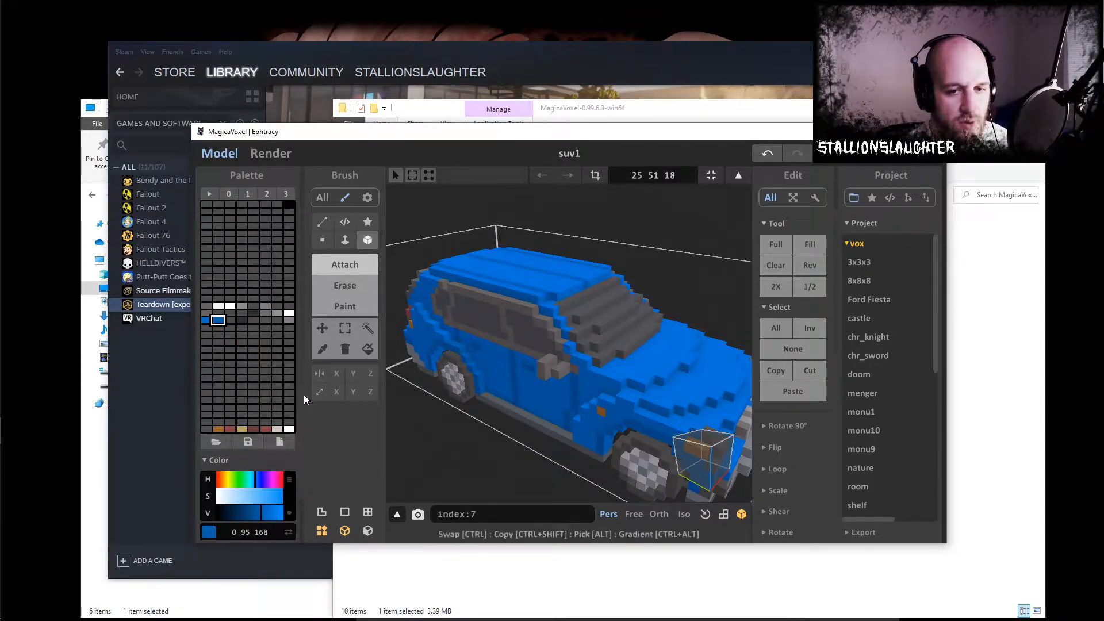
- Attach blue voxels along the rear edge of the roof to build a spoiler with a raised fin on each side
mouse_move(620, 400)
right_mouse_down()
mouse_move(587, 395)
mouse_move(751, 420)
mouse_move(736, 400)
right_mouse_up()
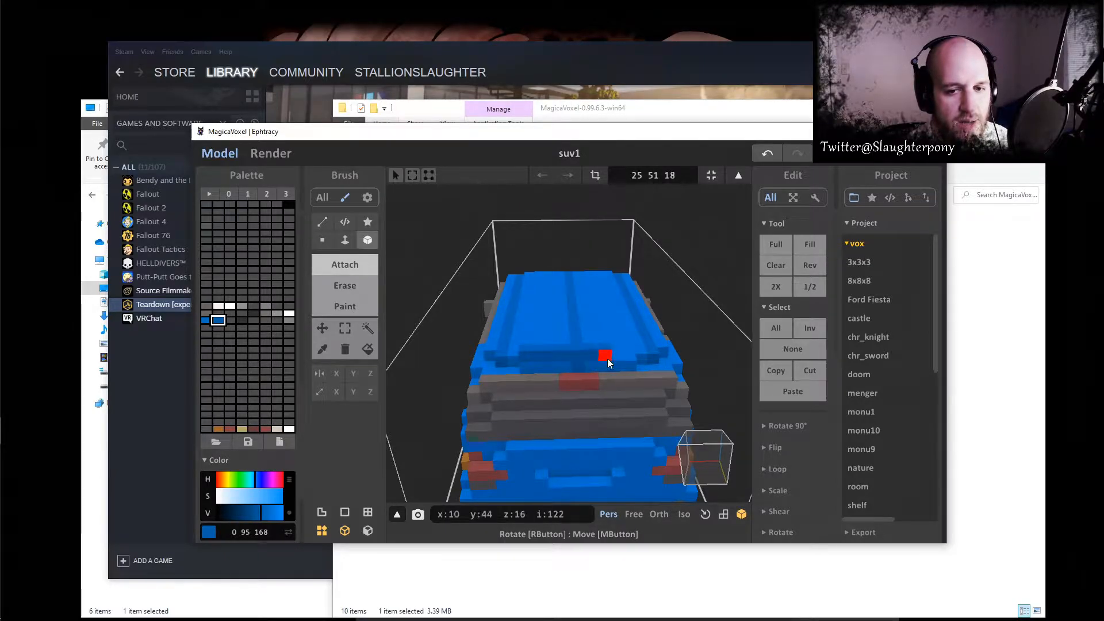
right_click_drag(626, 347, 557, 381)
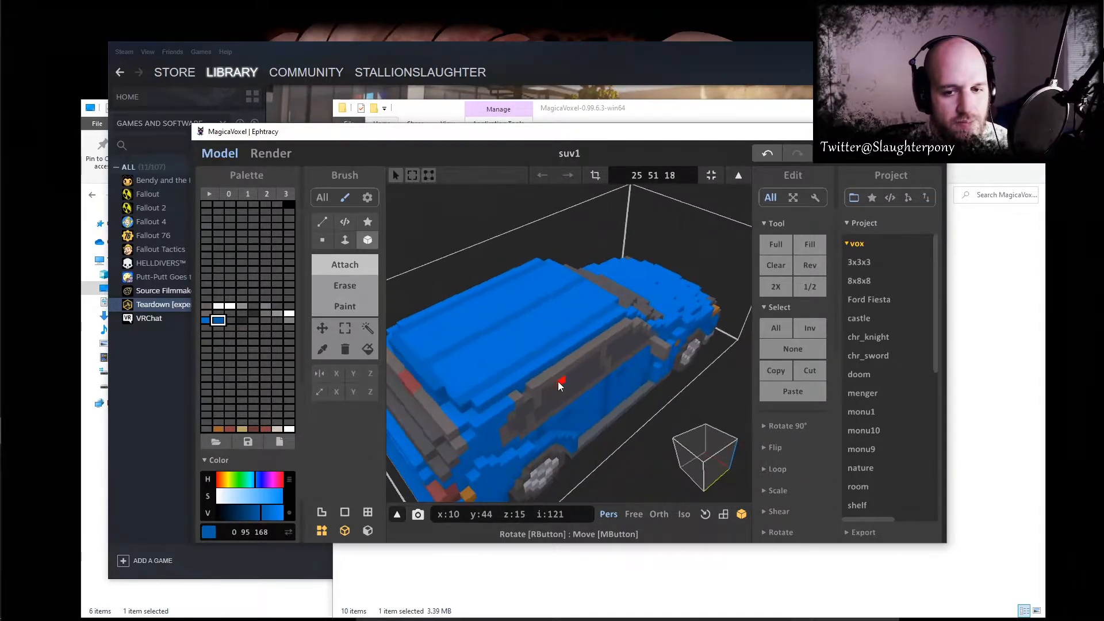
right_click_drag(446, 388, 546, 330)
left_click(622, 345)
mouse_move(596, 345)
right_mouse_down()
mouse_move(561, 370)
mouse_move(697, 389)
mouse_move(781, 388)
mouse_move(795, 375)
right_mouse_up()
- Switch to rendering and give the darker blue body colour a Metal material with Metallic 30
left_click(269, 153)
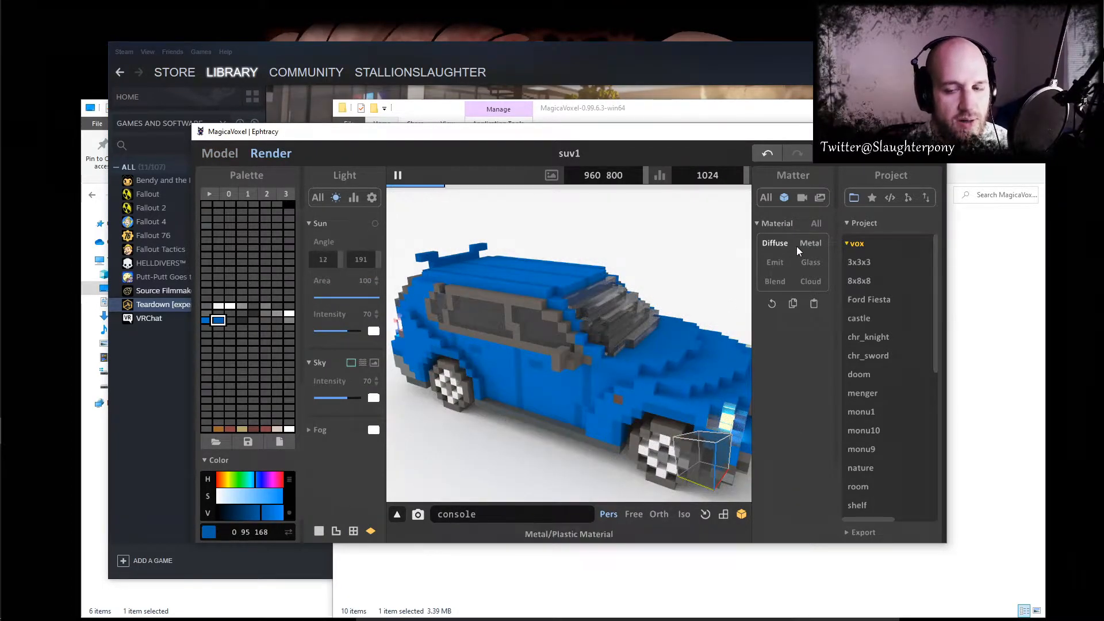
left_click(811, 243)
left_click_drag(767, 465, 781, 466)
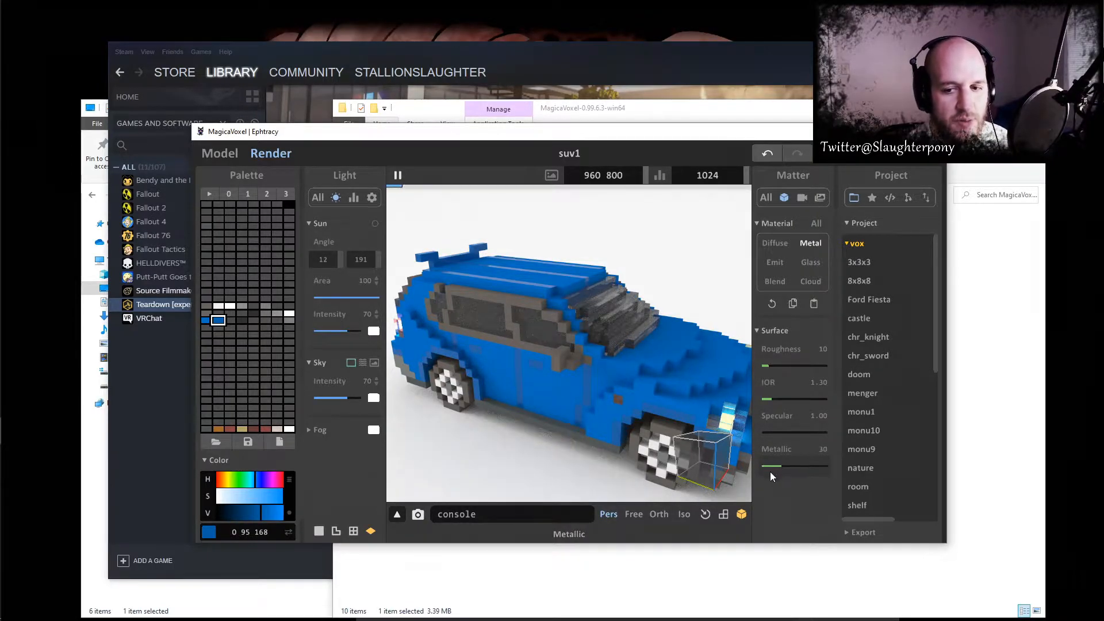
- Give the brighter blue body colour (0 111 196) a Metal material with Metallic 30
left_click(205, 319)
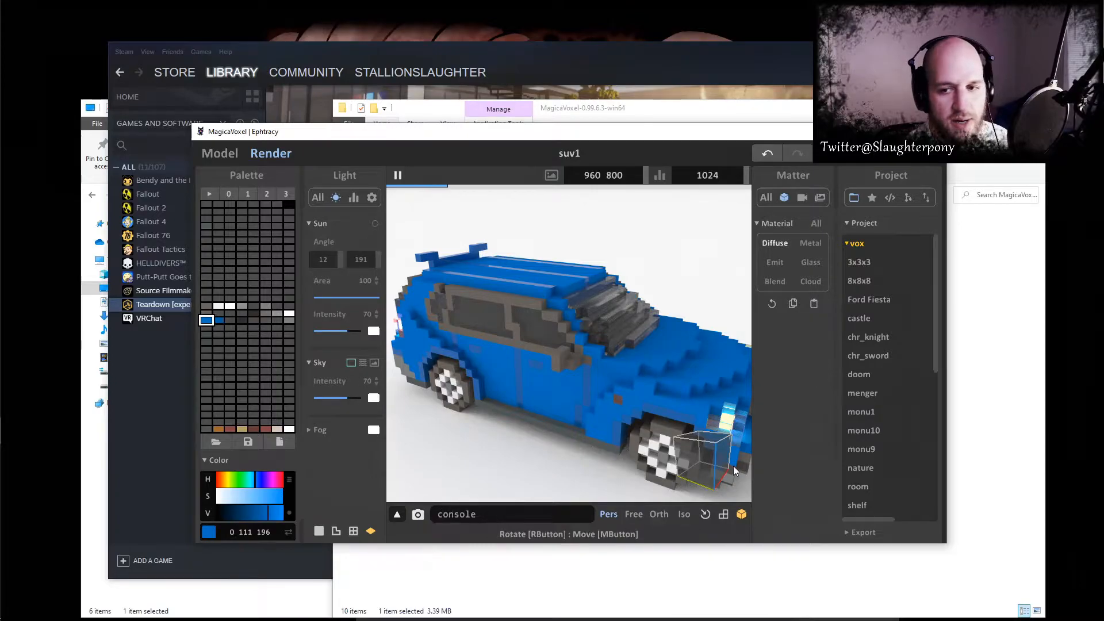
left_click(810, 243)
left_click(770, 465)
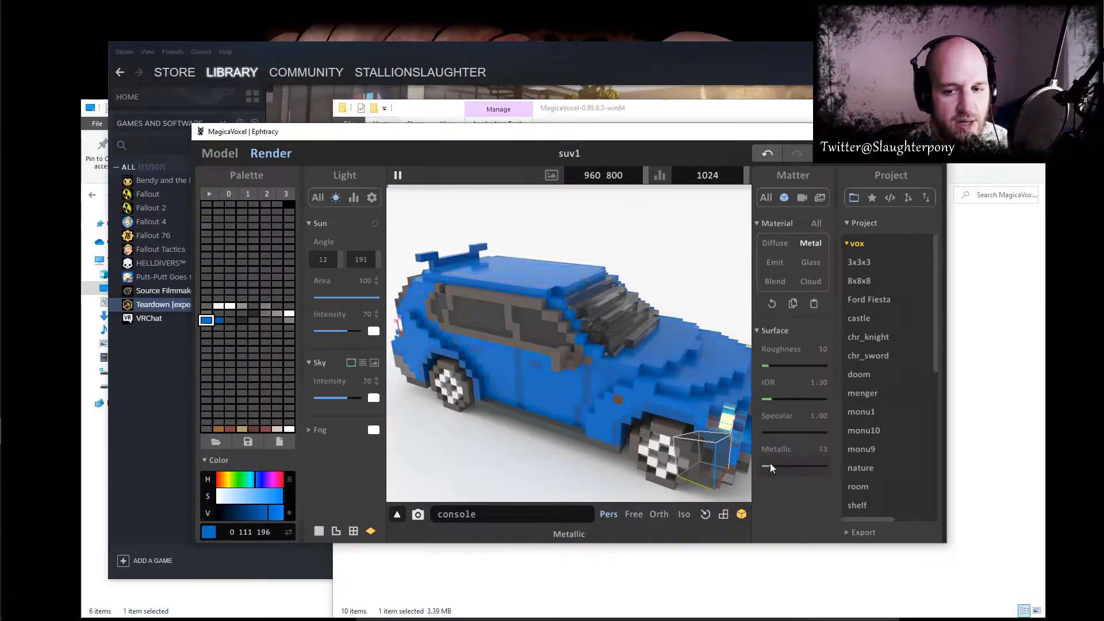
left_click_drag(783, 464, 781, 464)
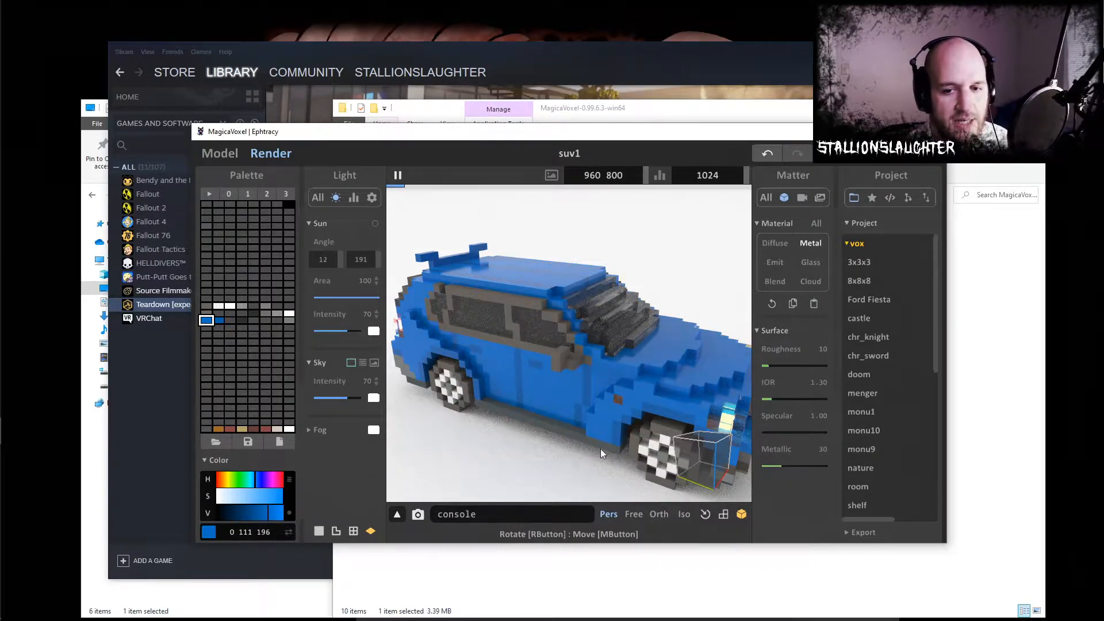
- View the rendered SUV from behind, return to model editing and examine the RGB values of the two dark red palette colours
right_click_drag(611, 460, 654, 409)
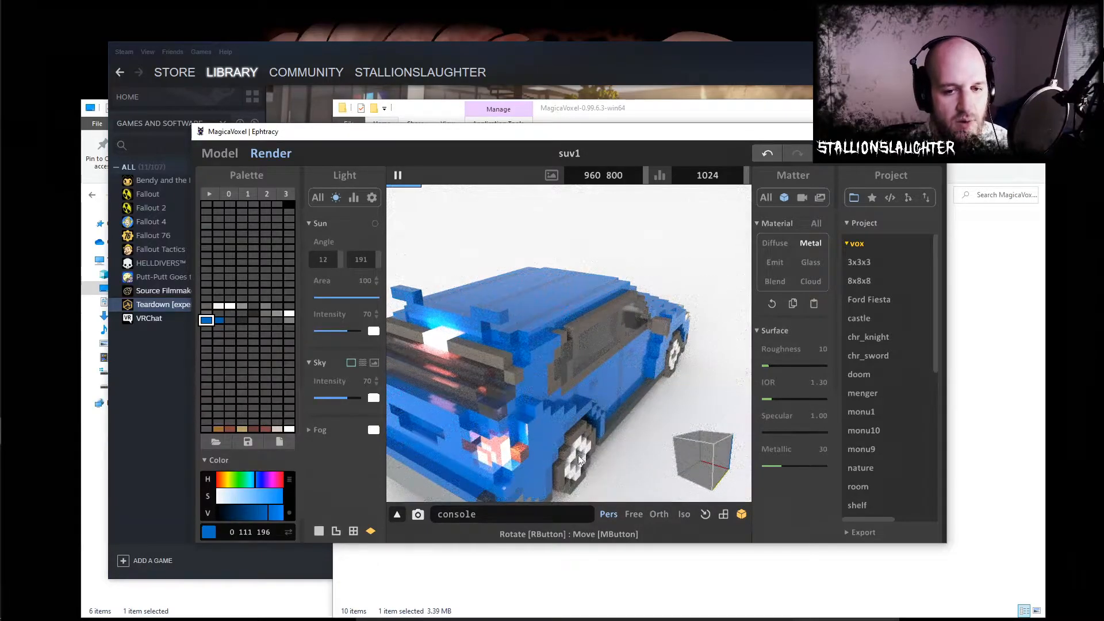
mouse_move(565, 419)
right_mouse_down()
mouse_move(547, 419)
mouse_move(567, 411)
right_mouse_up()
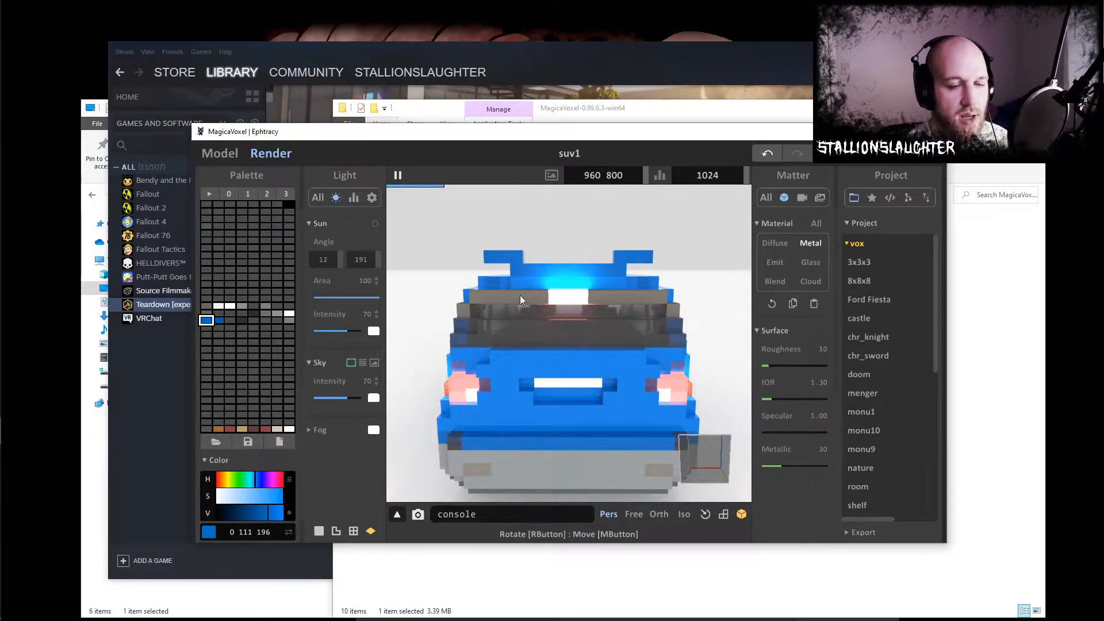
left_click(220, 153)
left_click(267, 430)
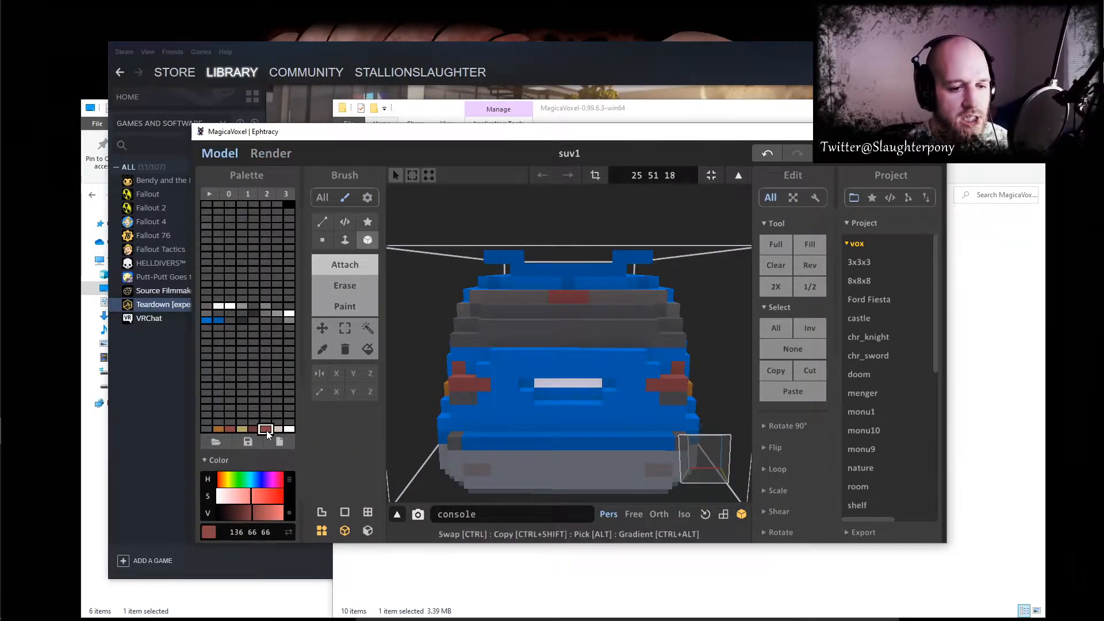
left_click(268, 532)
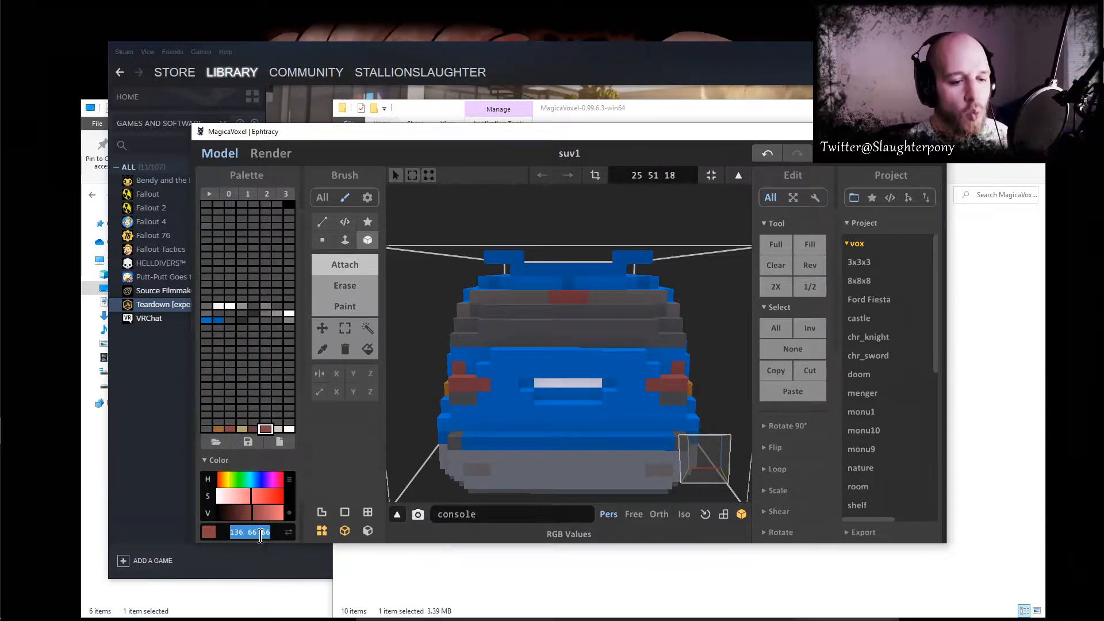
left_click(250, 428)
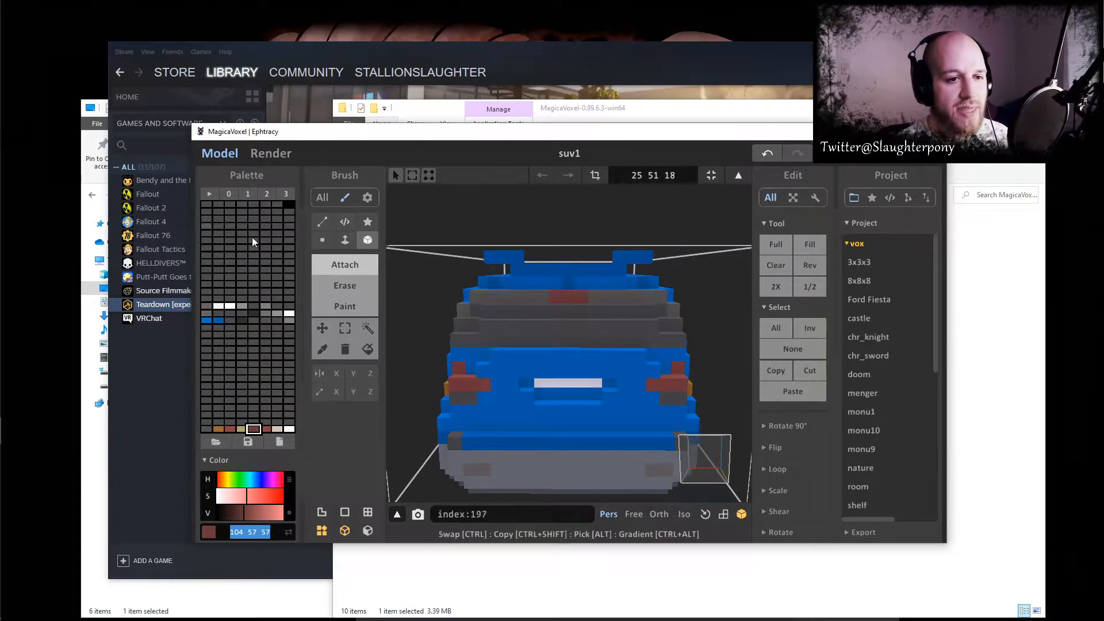
- Render the SUV and examine its front and rear lights and the materials of the white and grey palette colours
left_click(273, 153)
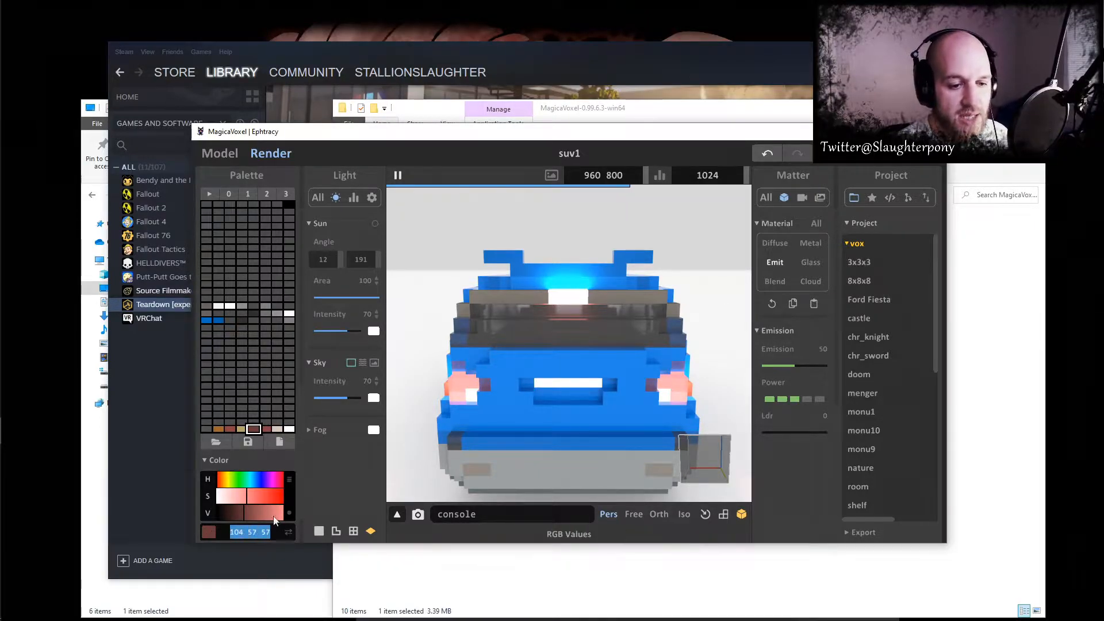
left_click(289, 429)
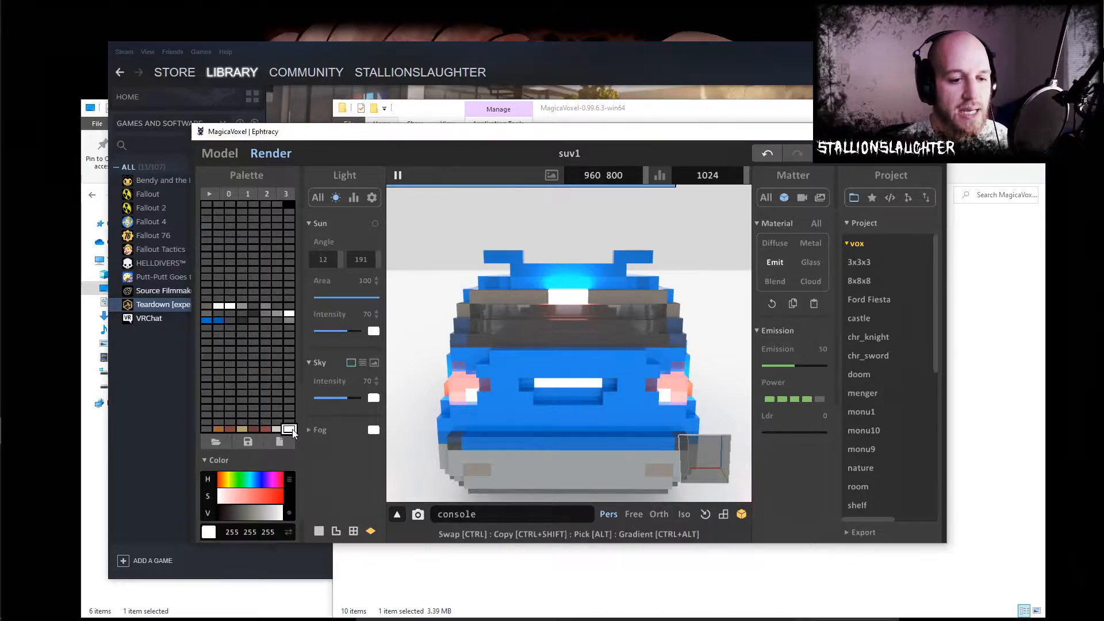
right_click_drag(437, 379, 680, 384)
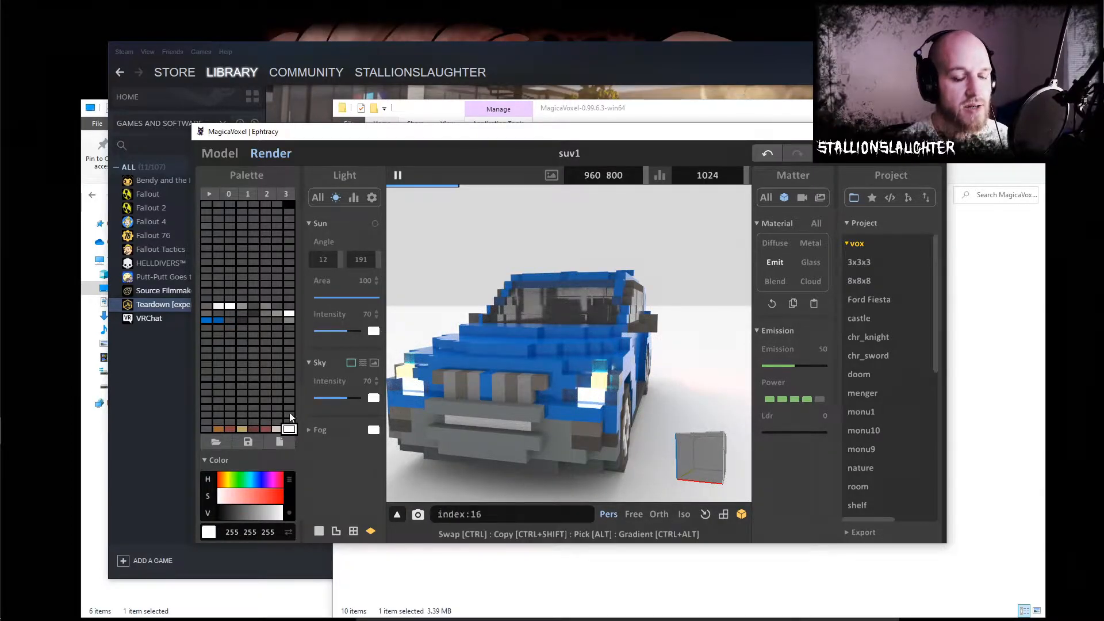
left_click(288, 313)
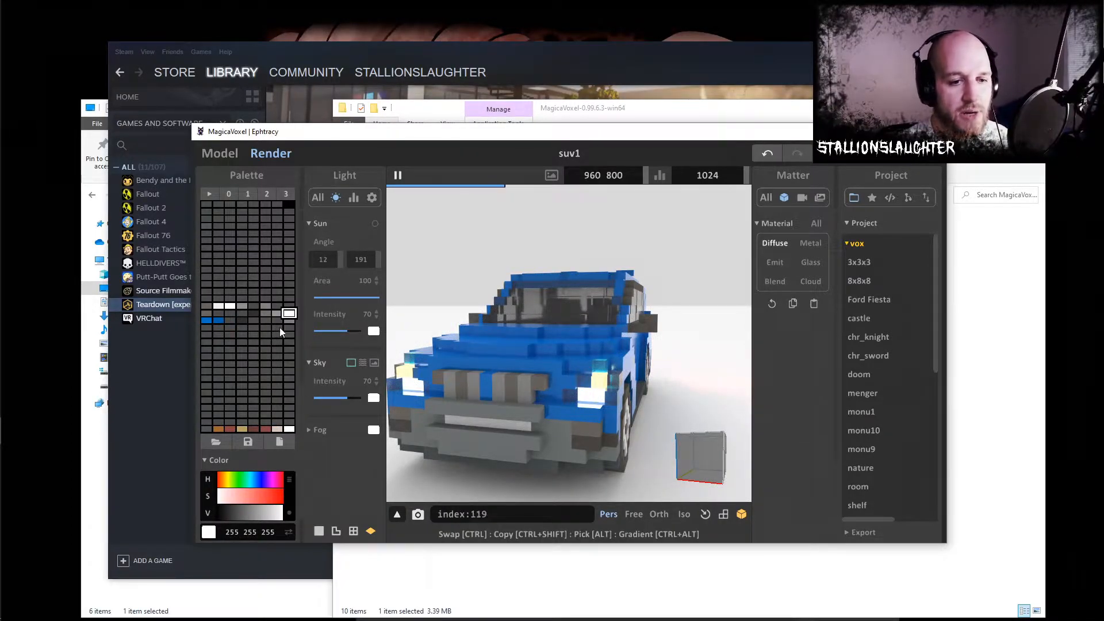
left_click(289, 320)
right_click_drag(496, 411, 668, 392)
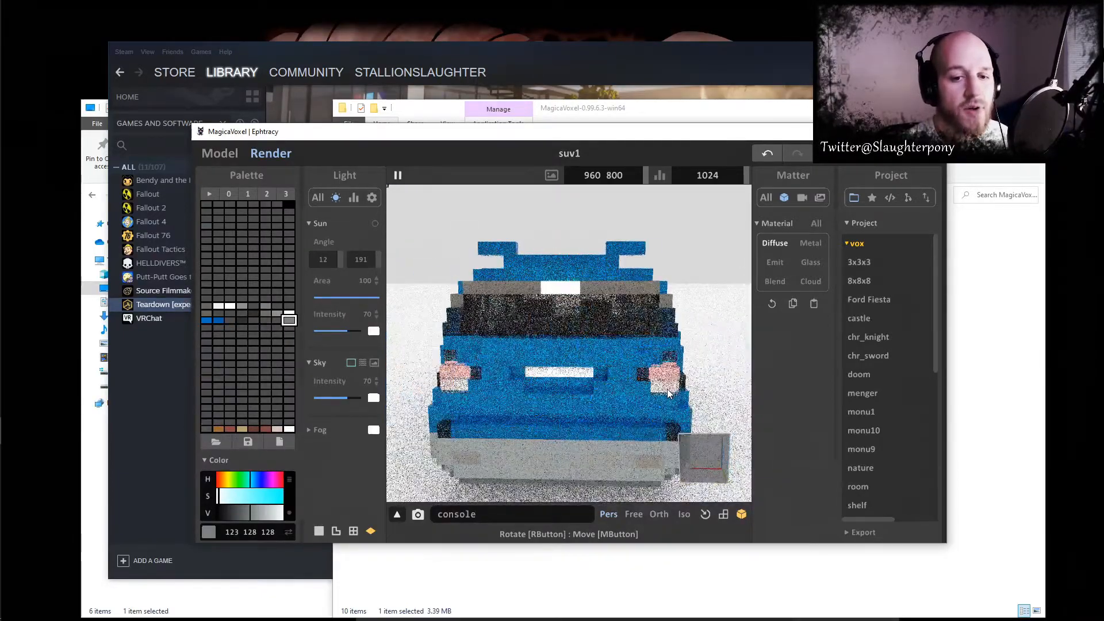
- Return to model editing and erase the SUV's rear bumper, tailgate and original tail lights
left_click(221, 154)
right_click_drag(532, 342, 614, 412)
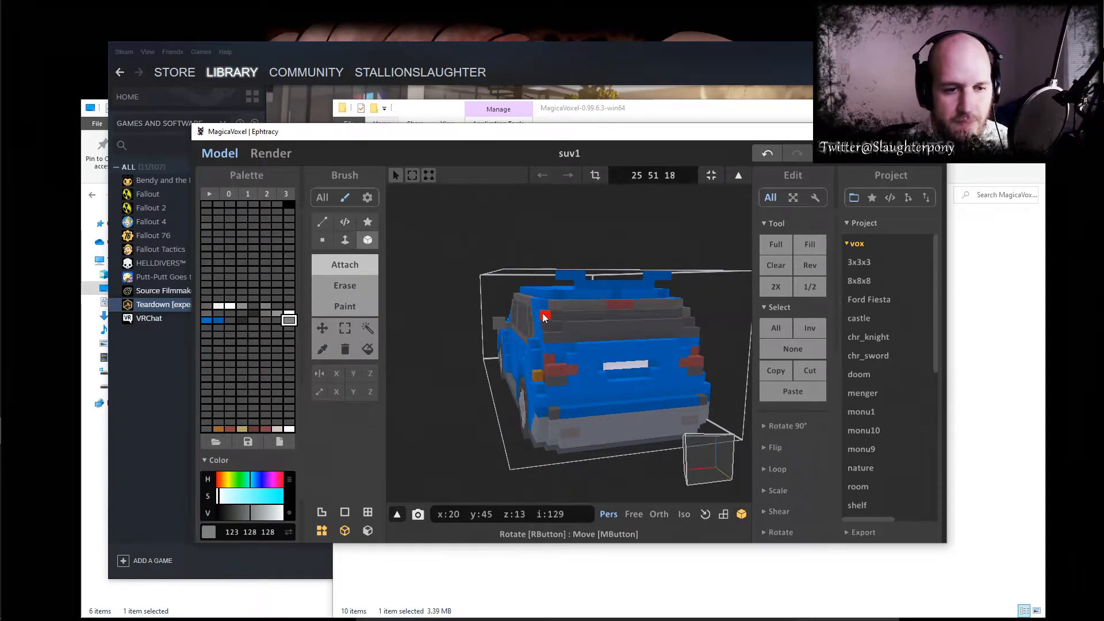
left_click(345, 286)
mouse_move(587, 415)
left_mouse_down()
mouse_move(631, 421)
mouse_move(619, 434)
left_mouse_up()
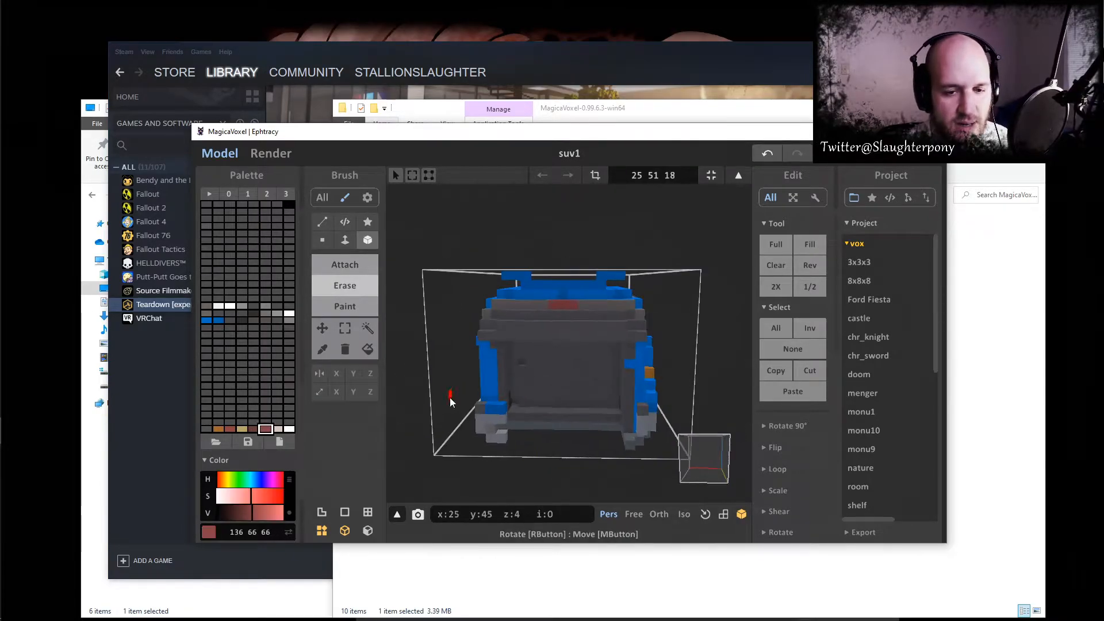
- Attach a small tail light on each side of the exposed rear panel, using the dark reds 136 66 66 and 104 57 57
key("t")
left_click(254, 428)
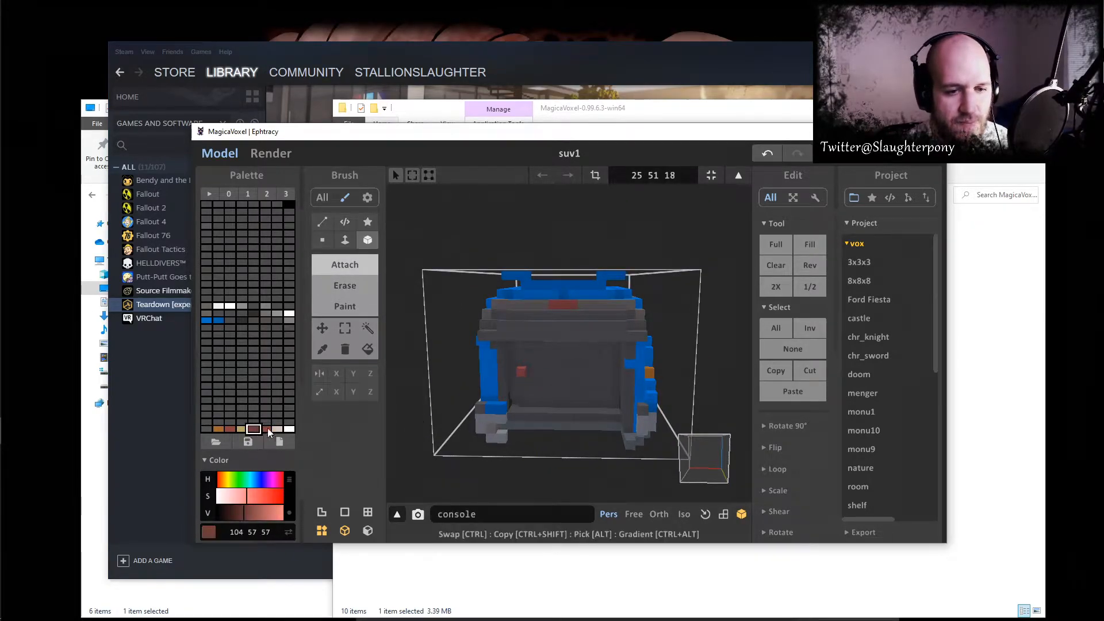
left_click(514, 372)
left_click(265, 428)
left_click(605, 374)
left_click(253, 428)
left_click(615, 374)
- Erase the leftover bumper and side voxels at the SUV's rear corners and save the project
right_click_drag(615, 375, 675, 393)
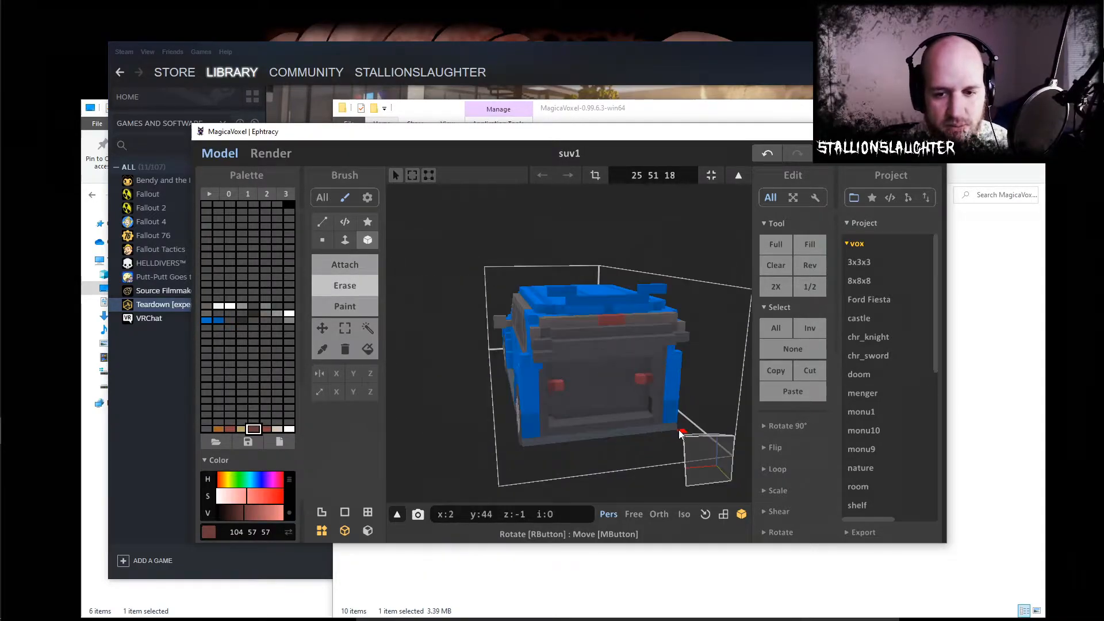
right_click_drag(679, 434, 626, 432)
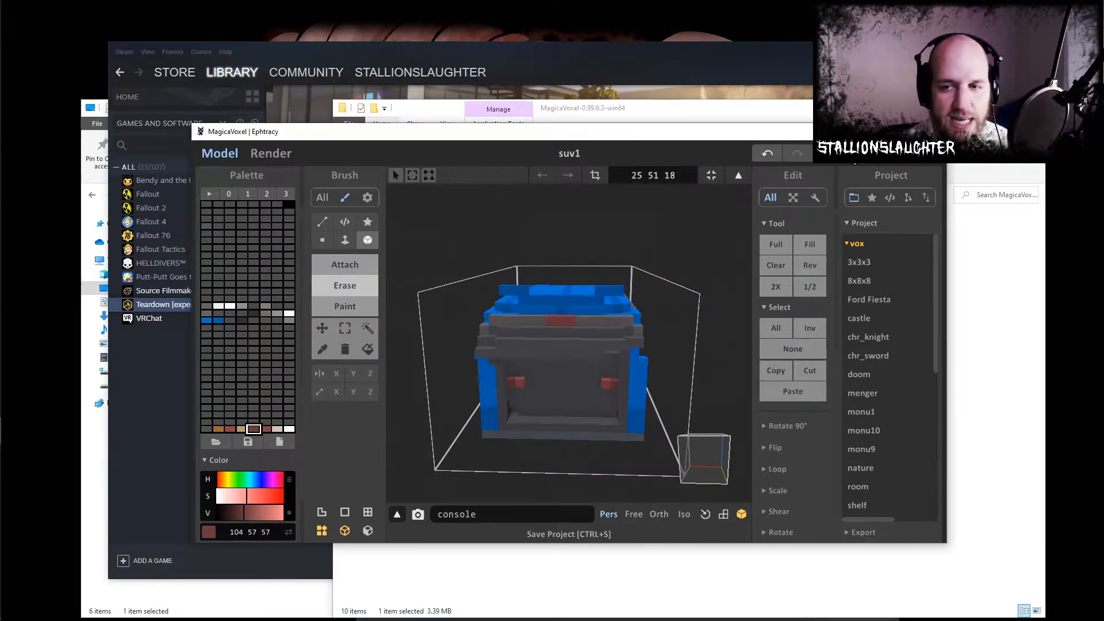
right_click_drag(574, 329, 613, 331)
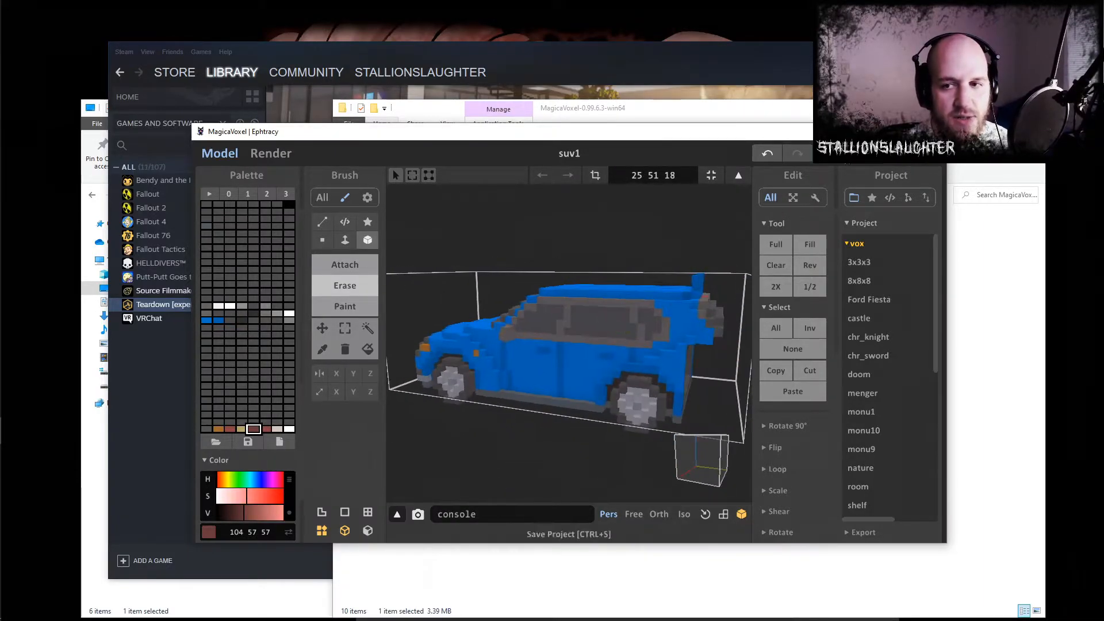
- Close MagicaVoxel and launch Teardown [experimental] from the Steam library
left_click(933, 132)
left_click(549, 403)
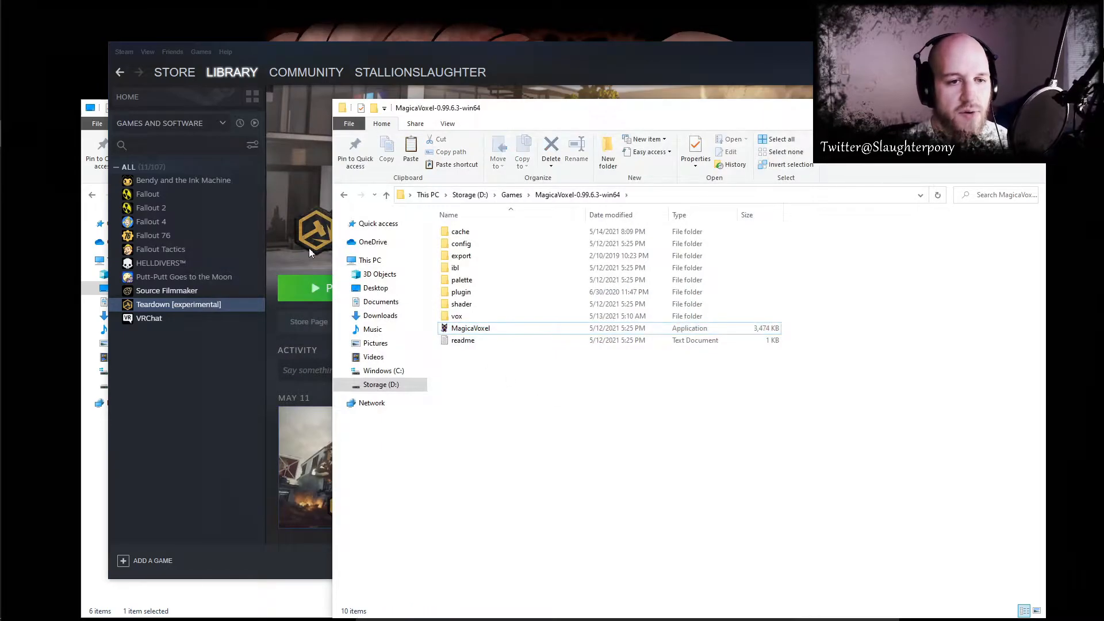
left_click(295, 296)
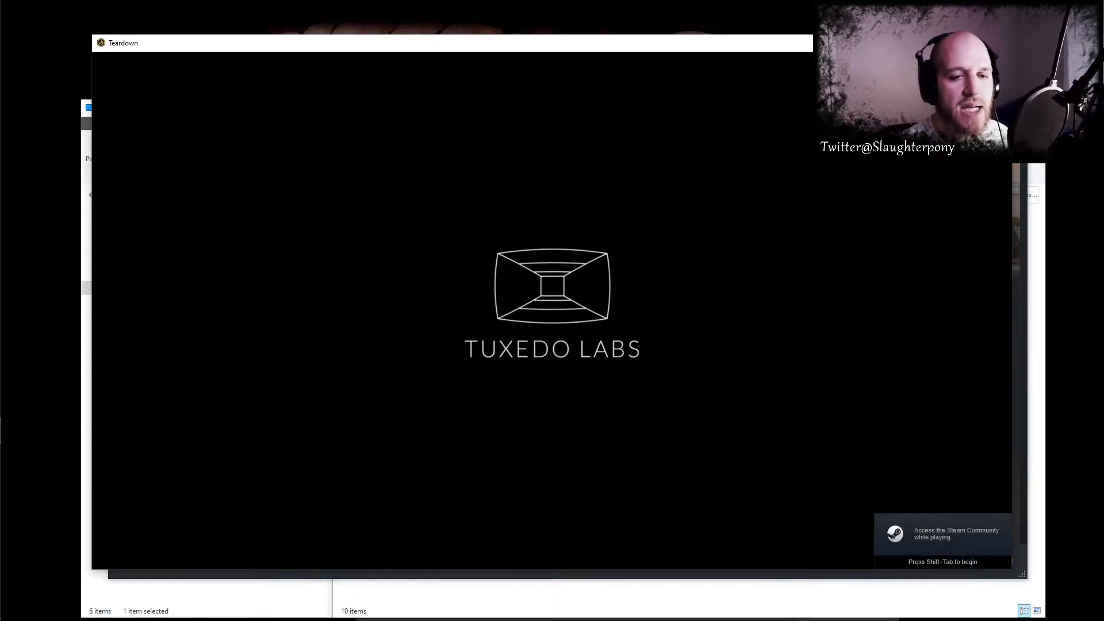
- Skip the intro and open the local mod Basic Copy for editing
key("space")
left_click(492, 95)
left_click(498, 228)
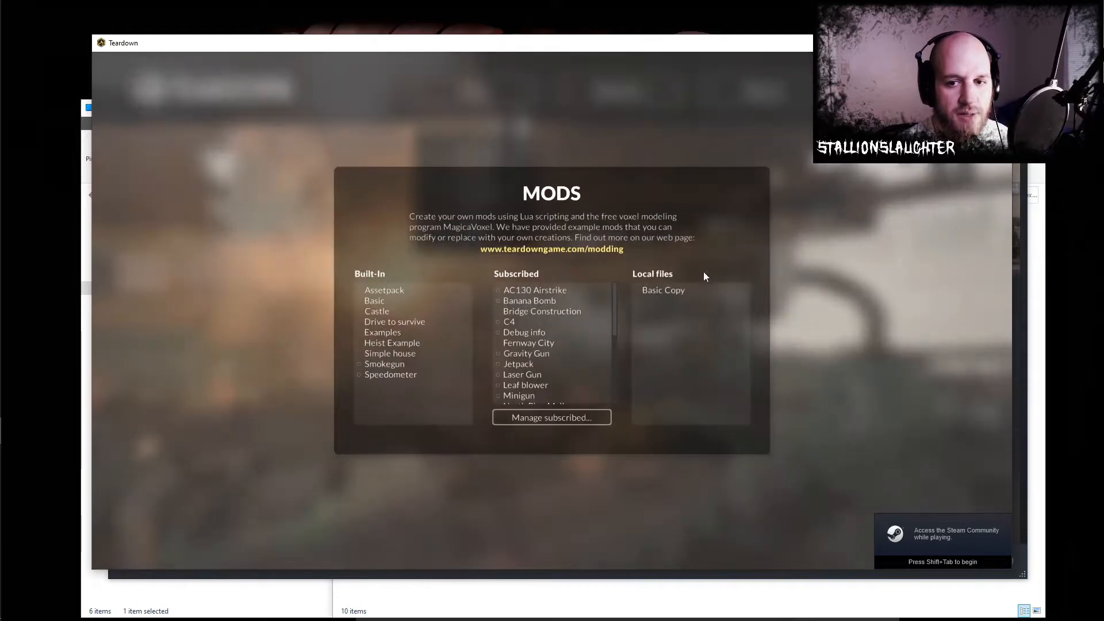
left_click(695, 290)
left_click(695, 398)
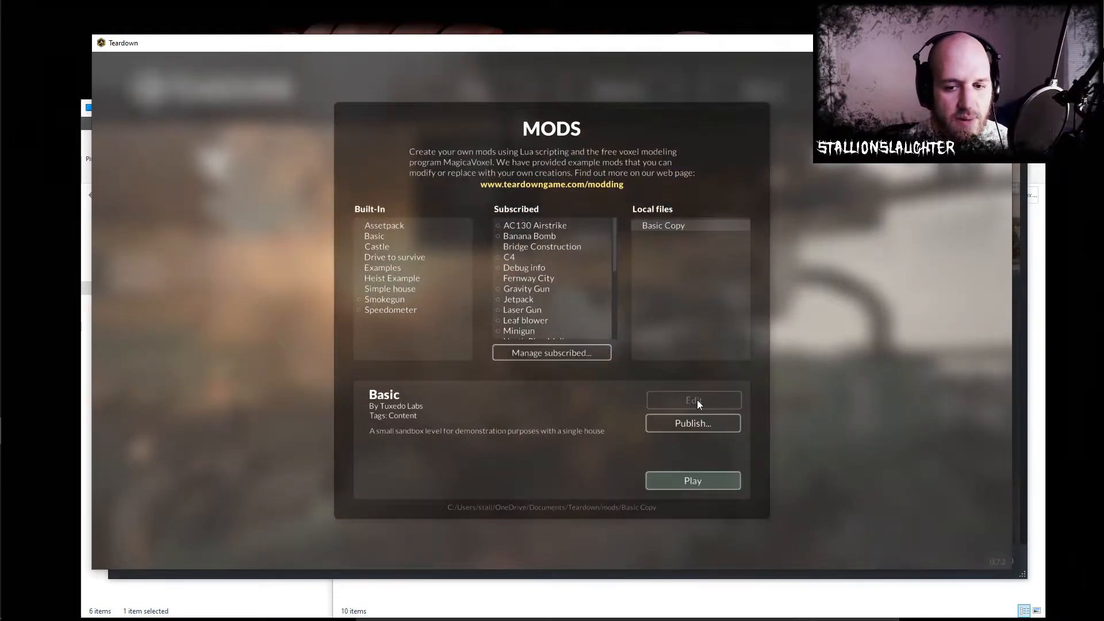
- Play-test the level, get into the SUV to look at its tail lights, and return to the editor
right_click_drag(552, 311, 535, 291)
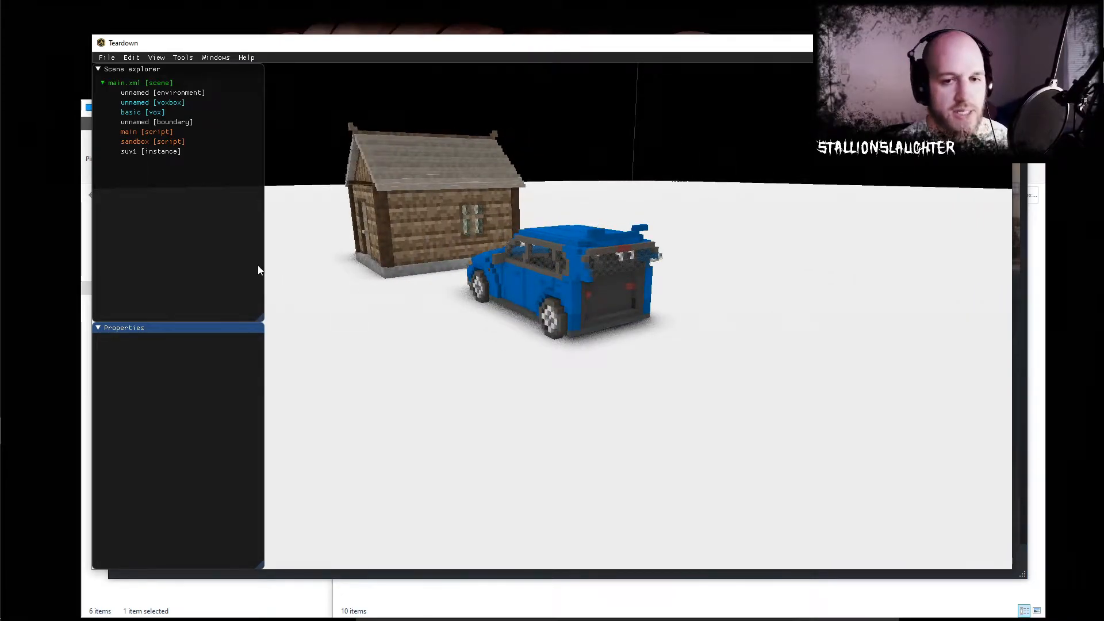
key("F5")
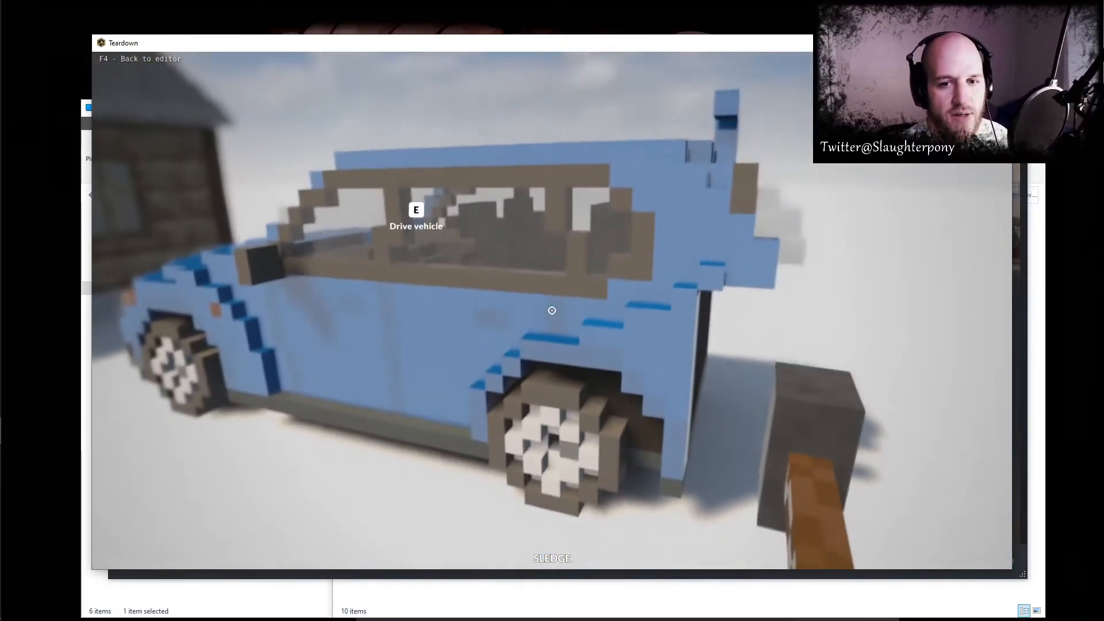
key("e")
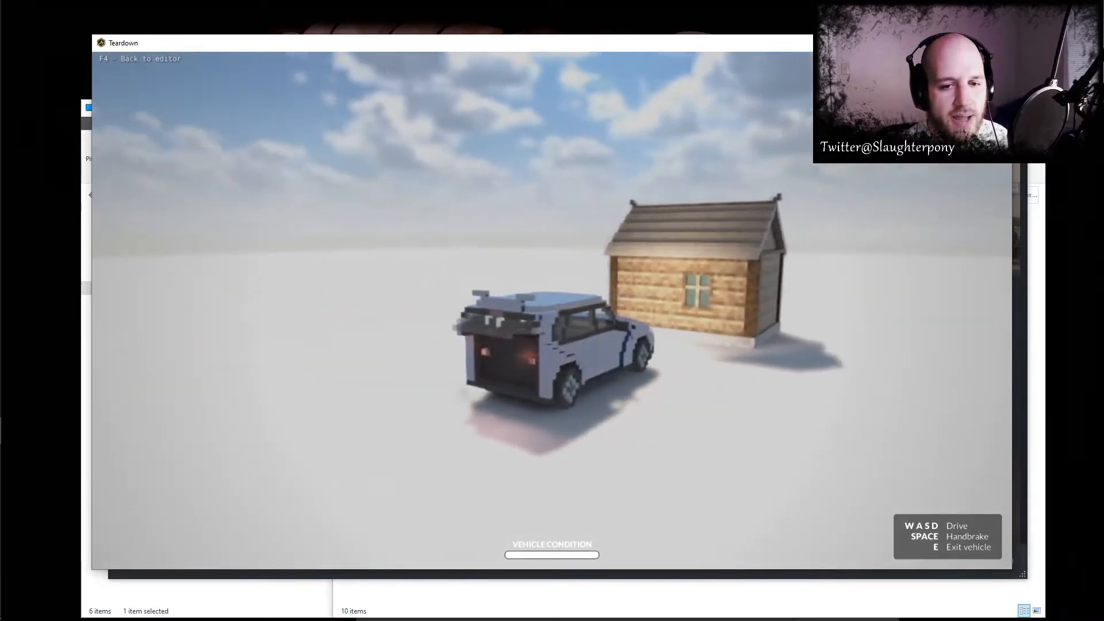
key("Escape")
key("Escape")
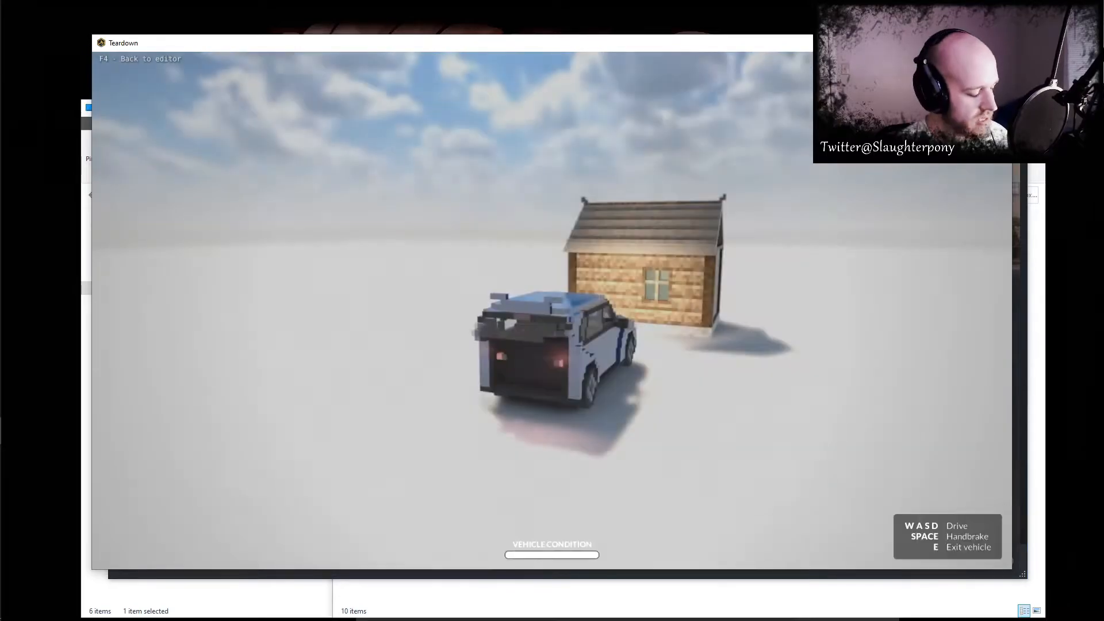
key("Tab")
key("Tab")
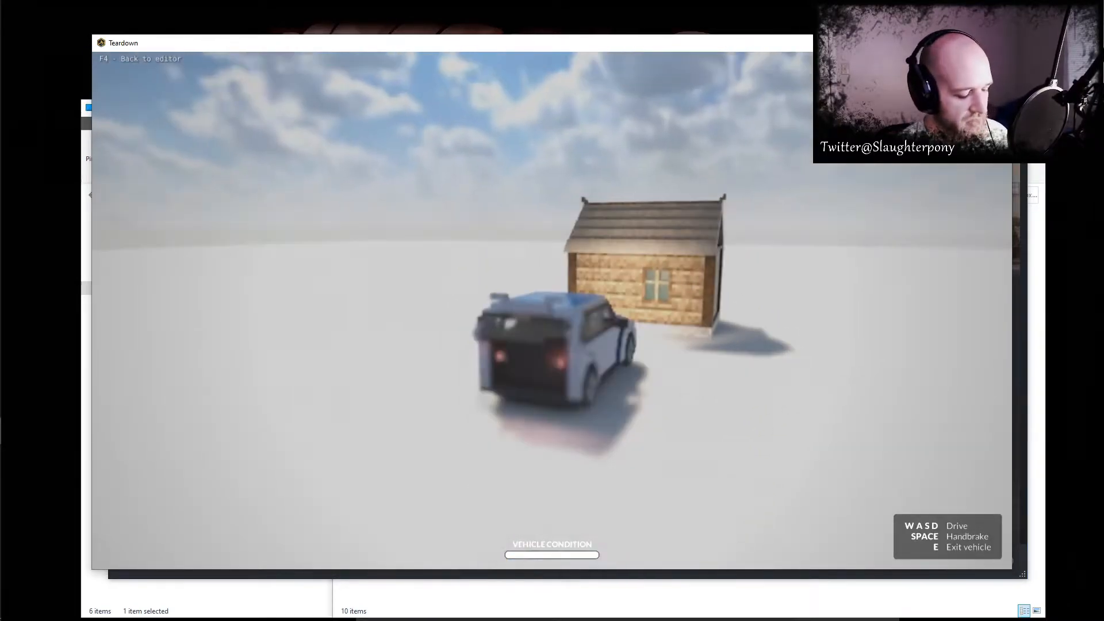
key("F4")
- Set the environment's template to night
left_click(160, 94)
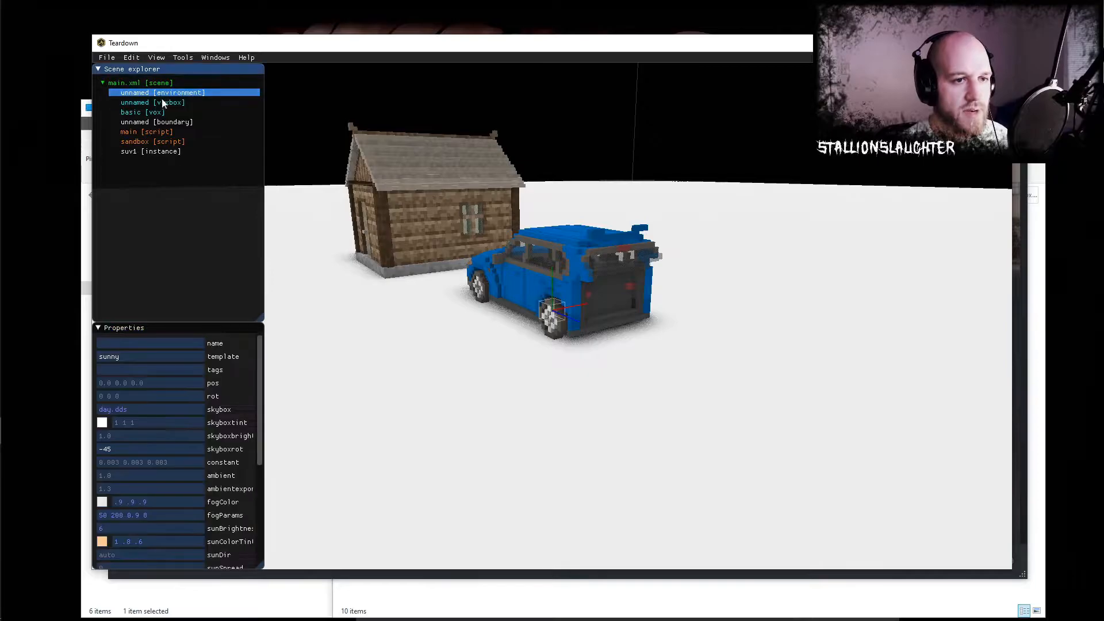
type("night")
key("Return")
- Play-test the level at night, reverse the SUV to check its rear light positions, and return to the editor
key("F4")
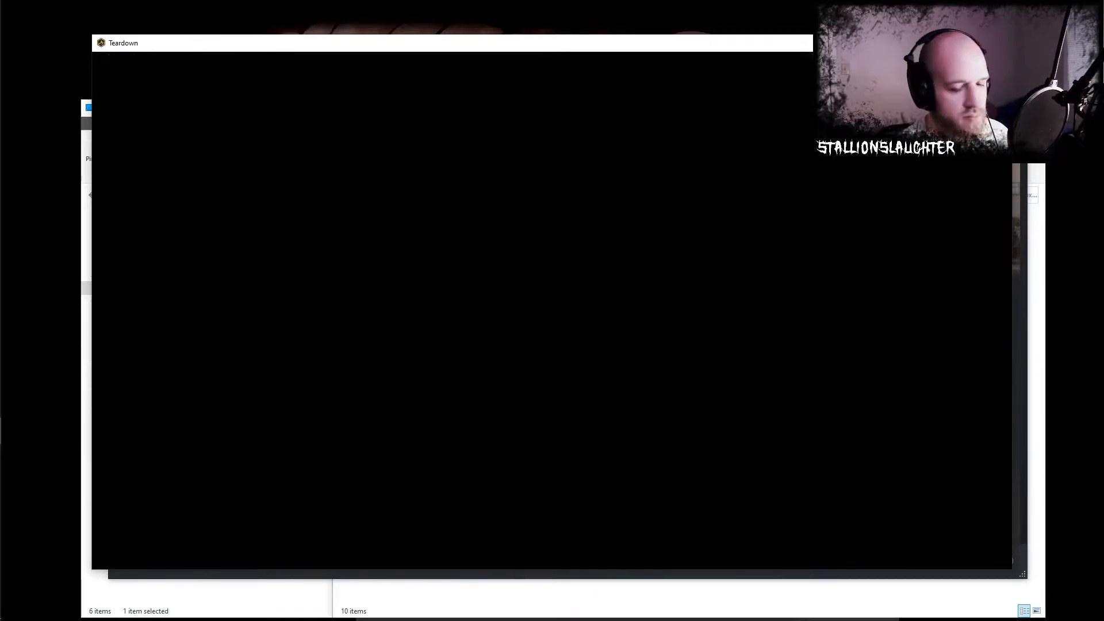
key("e")
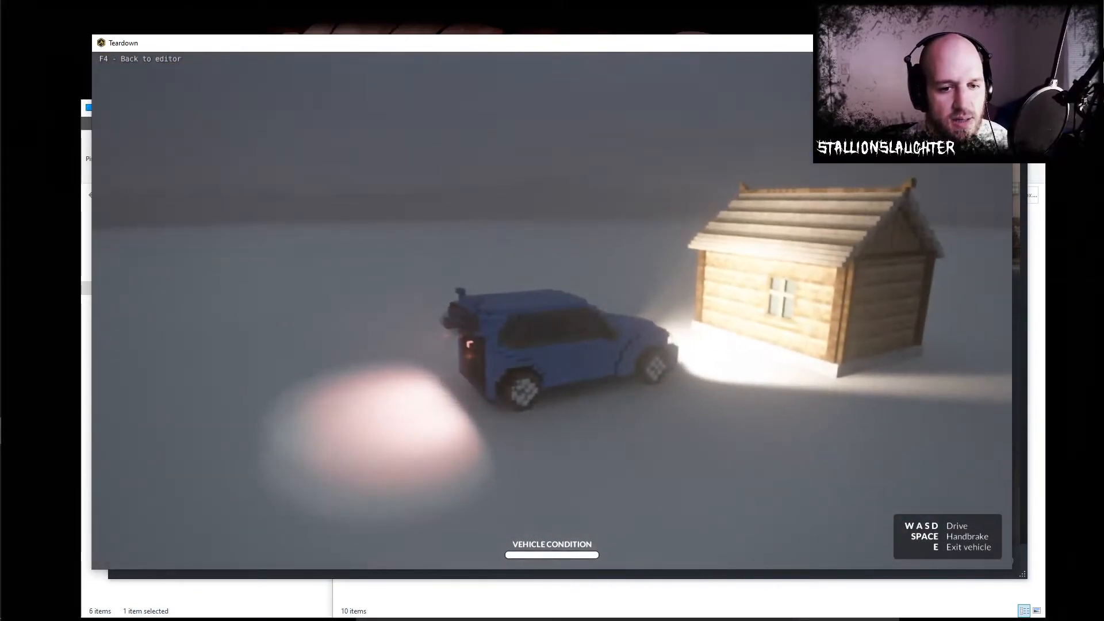
key("s")
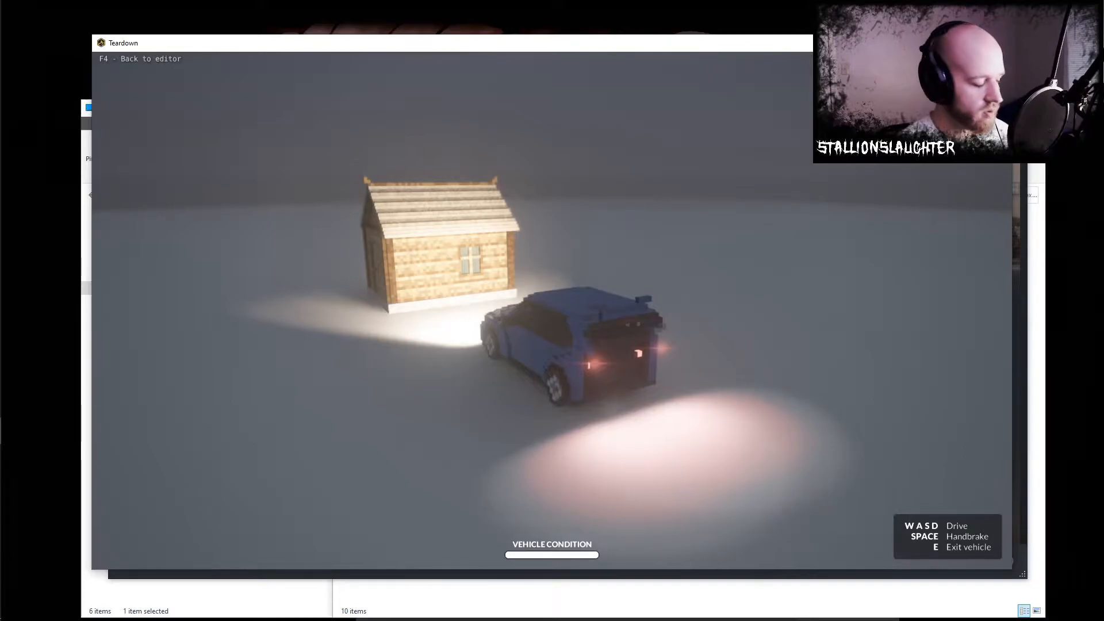
key("F4")
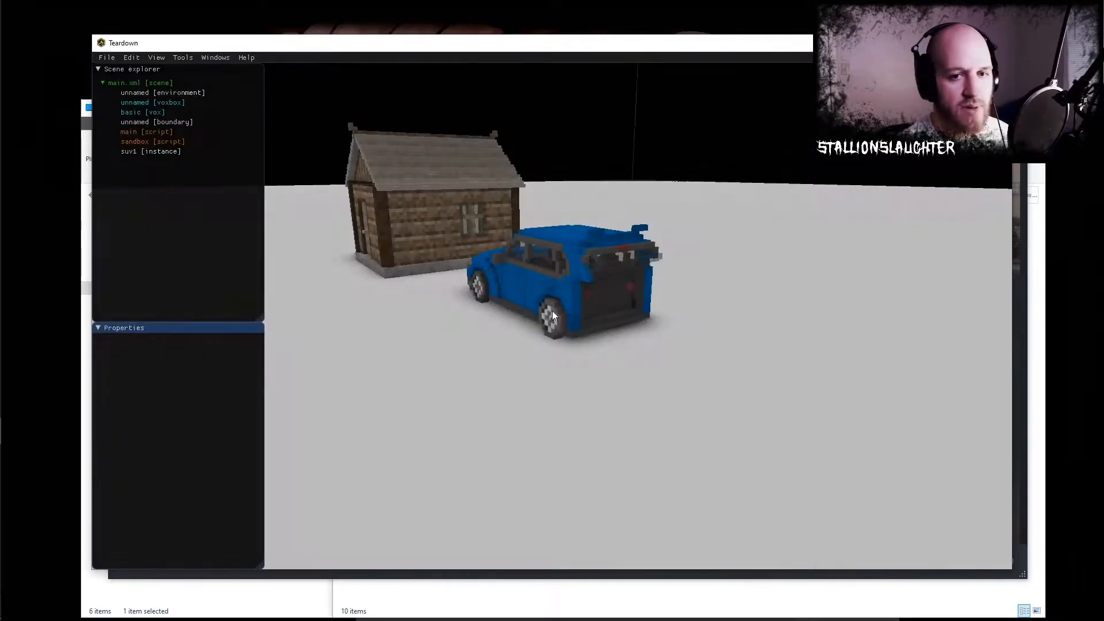
- Switch to the Desktop file window and open the folder Documents > Teardown > mods > Basic Copy > suv
key("alt+Tab")
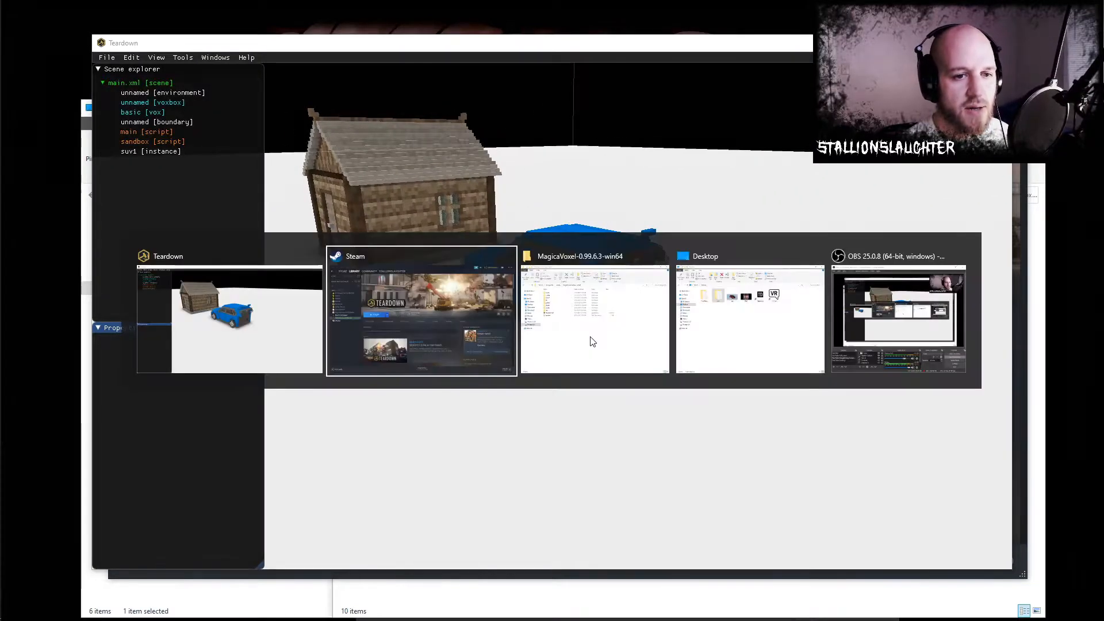
key("Tab")
key("Tab")
key("Tab")
key("Tab")
key("Tab")
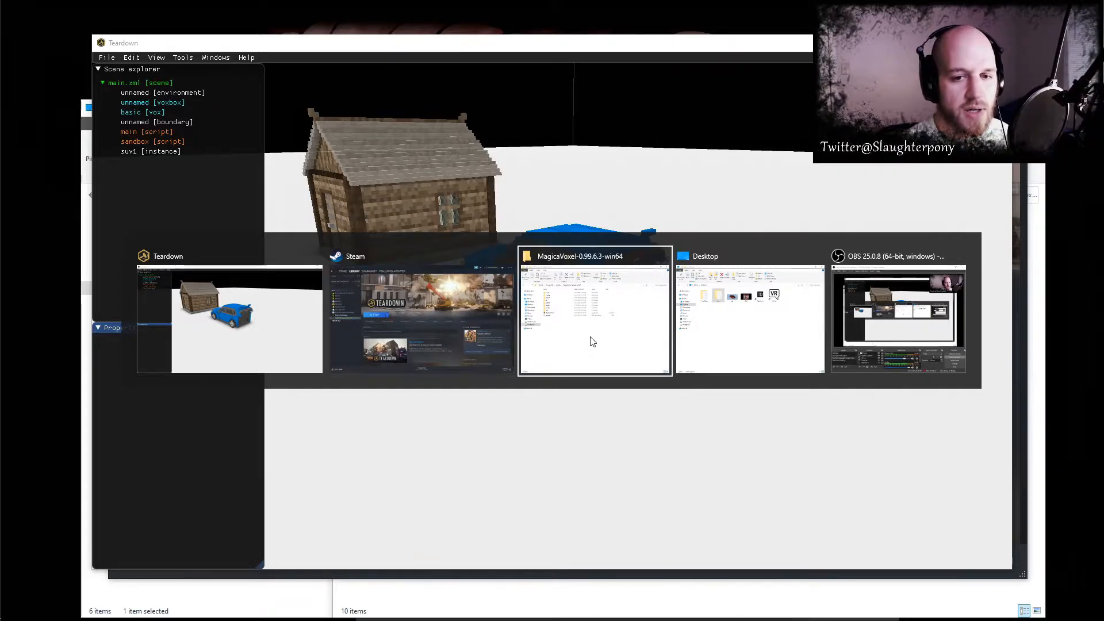
key("Tab")
key("Tab")
key("Tab")
key("Tab")
key("Tab")
key("Tab")
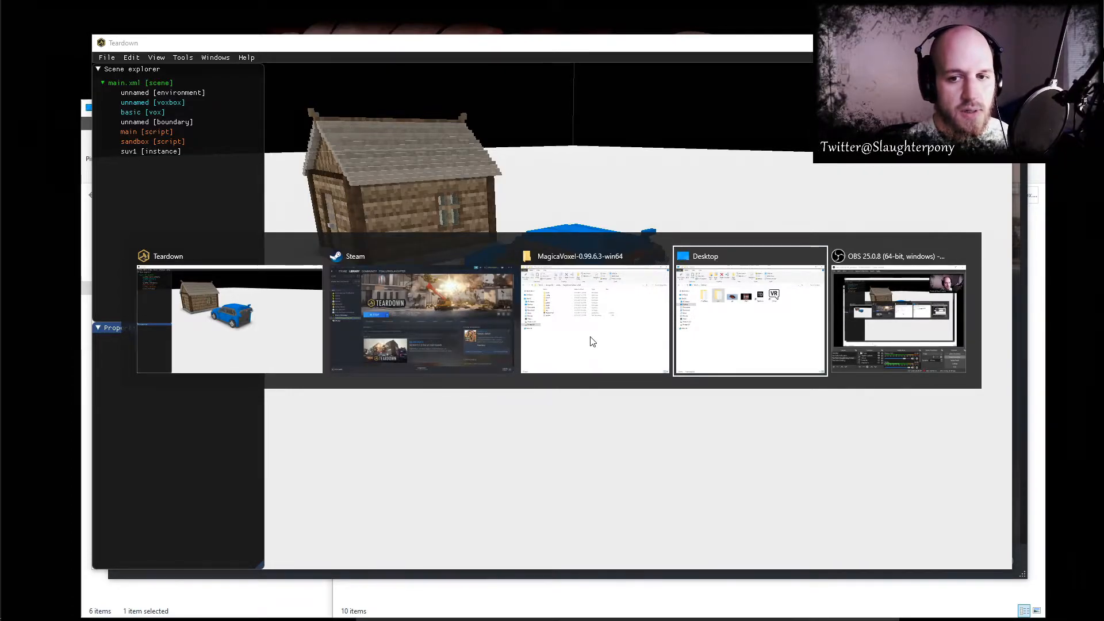
key("Tab")
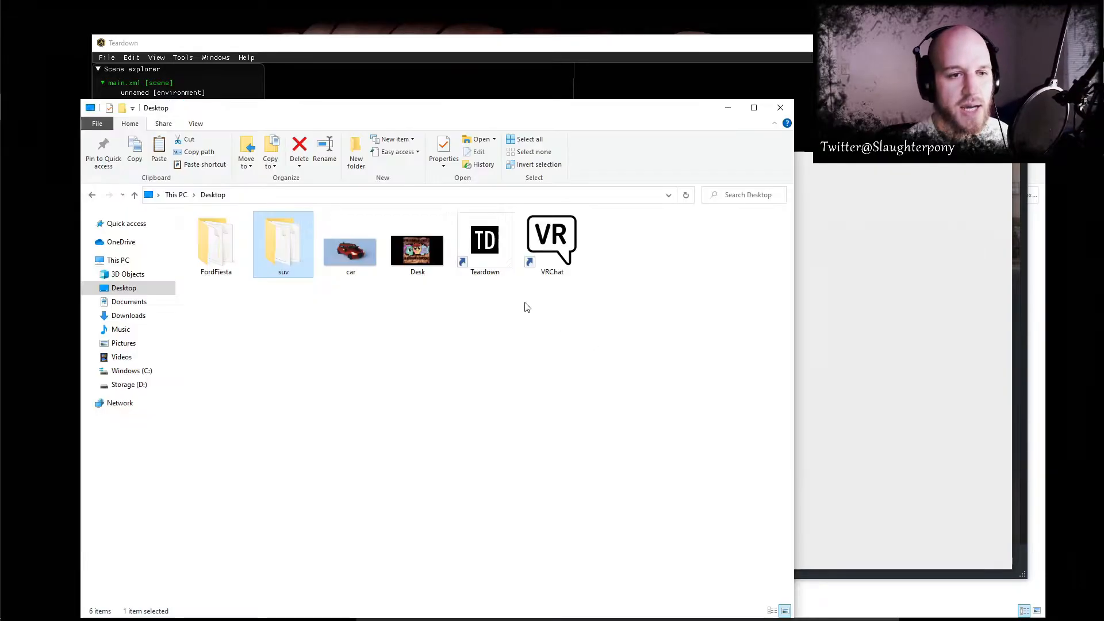
left_click(129, 301)
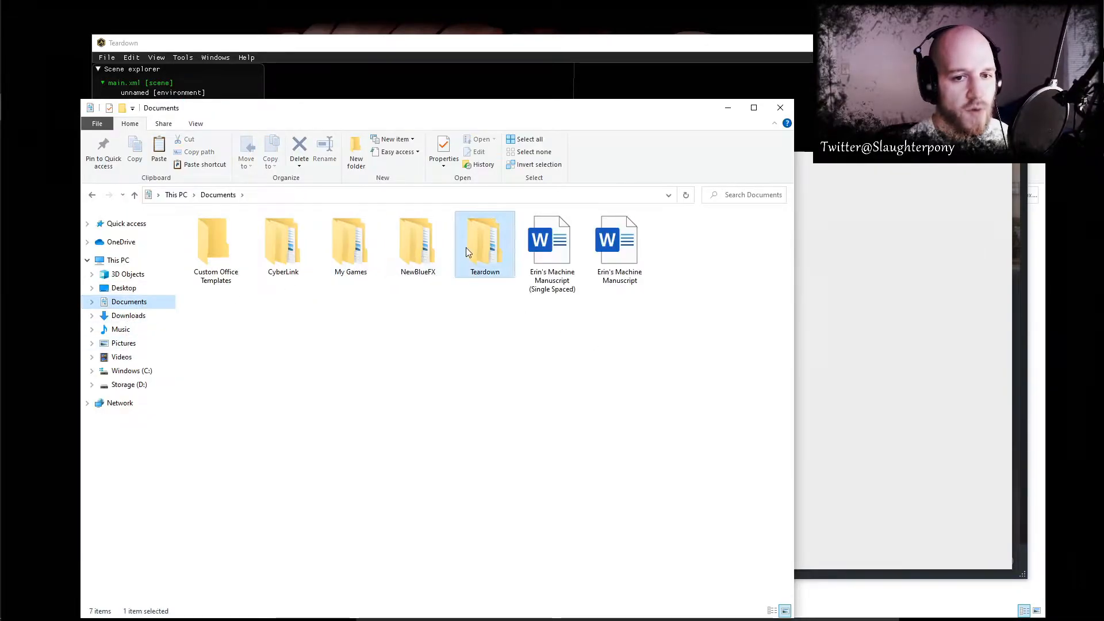
double_click(483, 245)
double_click(222, 231)
double_click(220, 232)
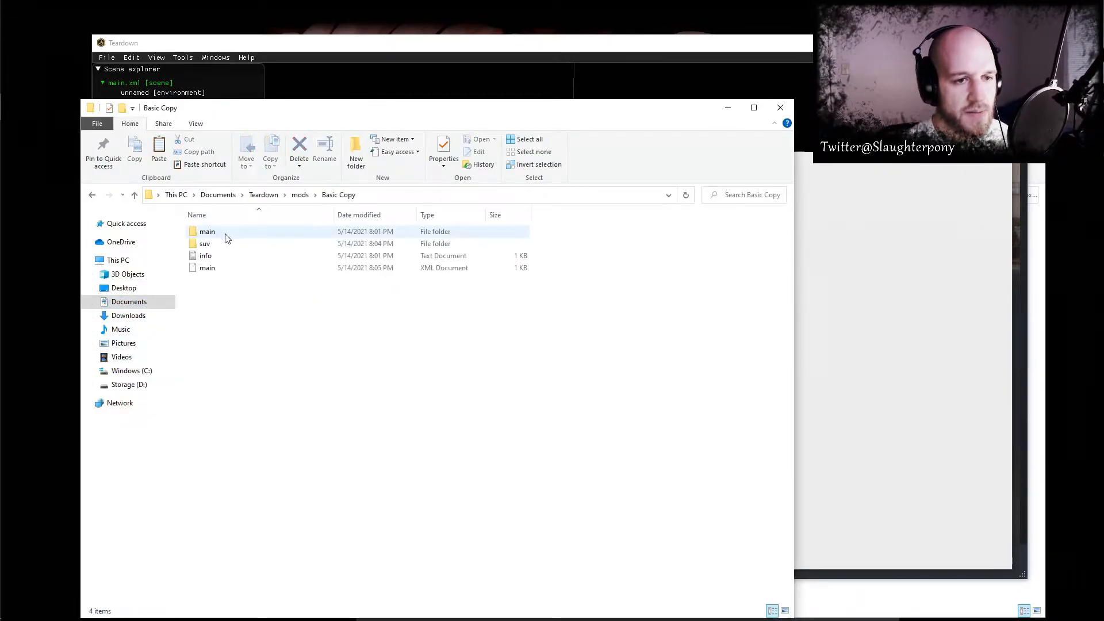
double_click(207, 244)
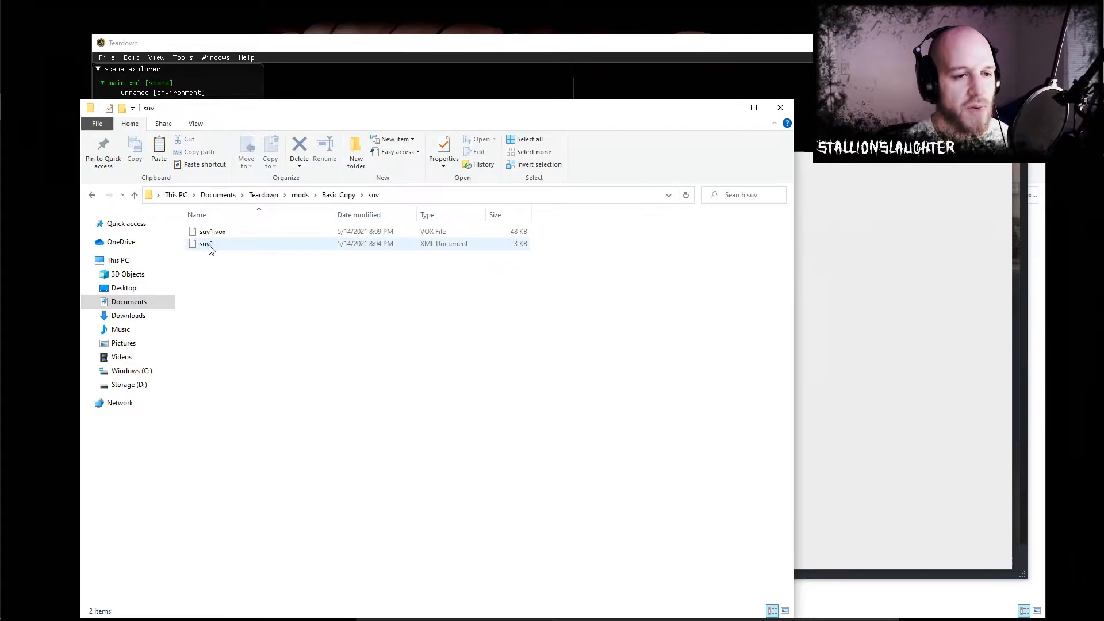
- Open the suv1 XML document in Notepad
right_click(209, 246)
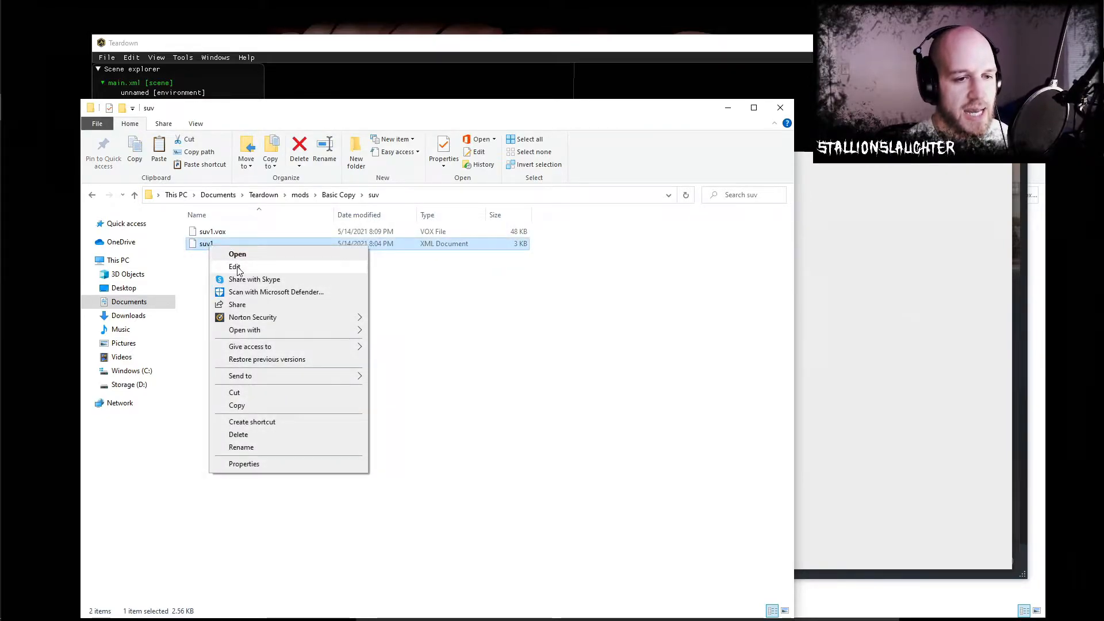
mouse_move(282, 330)
left_click(400, 343)
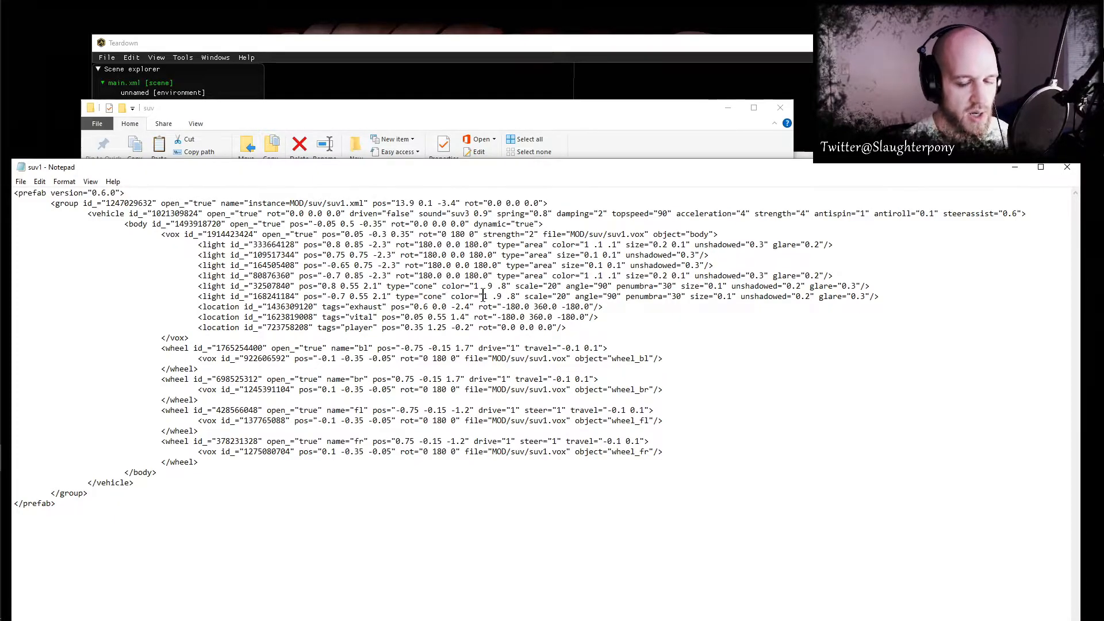
- Switch back to Teardown, select the suv1 instance and examine its light markers against the tail lights from behind
left_click(534, 50)
left_click(569, 289)
right_click_drag(676, 319, 619, 320)
scroll(604, 320, "up", 5)
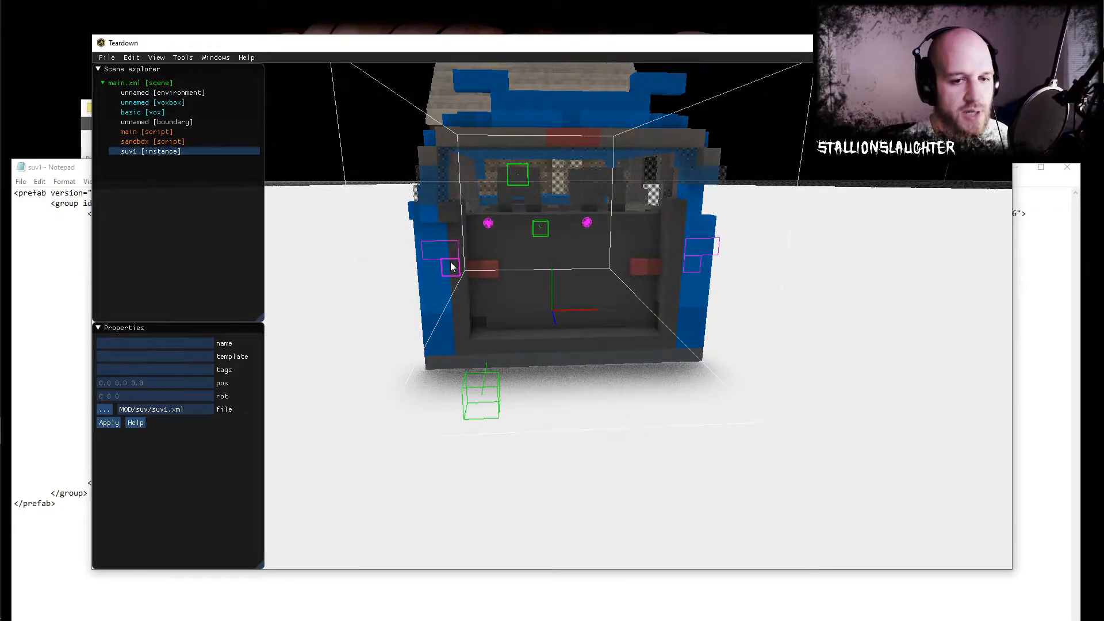
- Set the first light's position in the suv1 XML to 0.8 0.85 -1.3 in Notepad, and reload the level in Teardown
right_click_drag(448, 265, 595, 287)
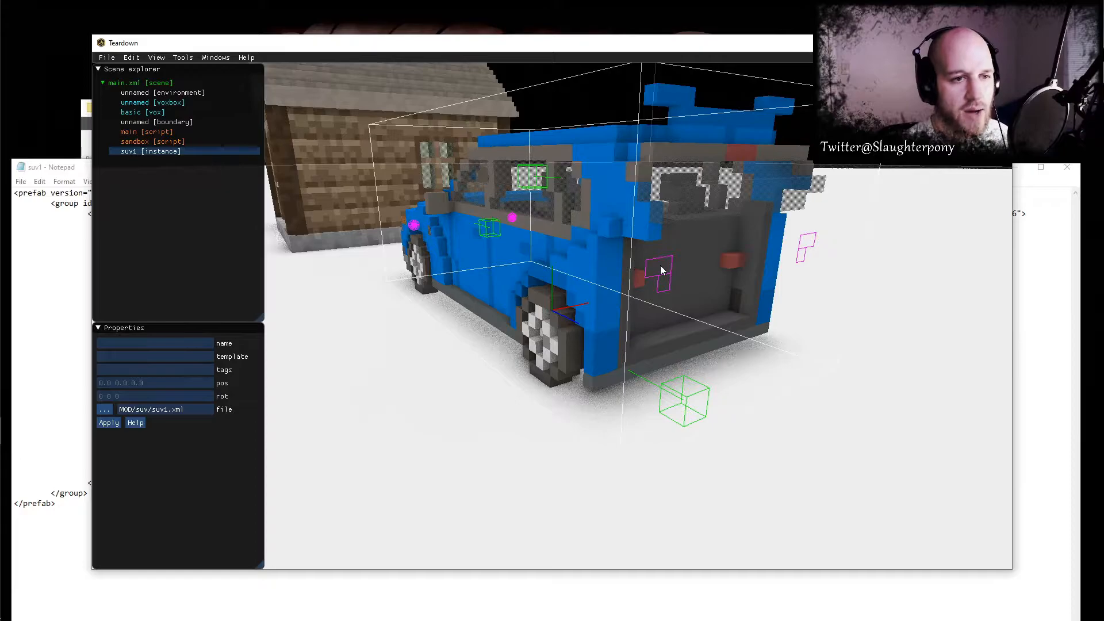
key("alt+Tab")
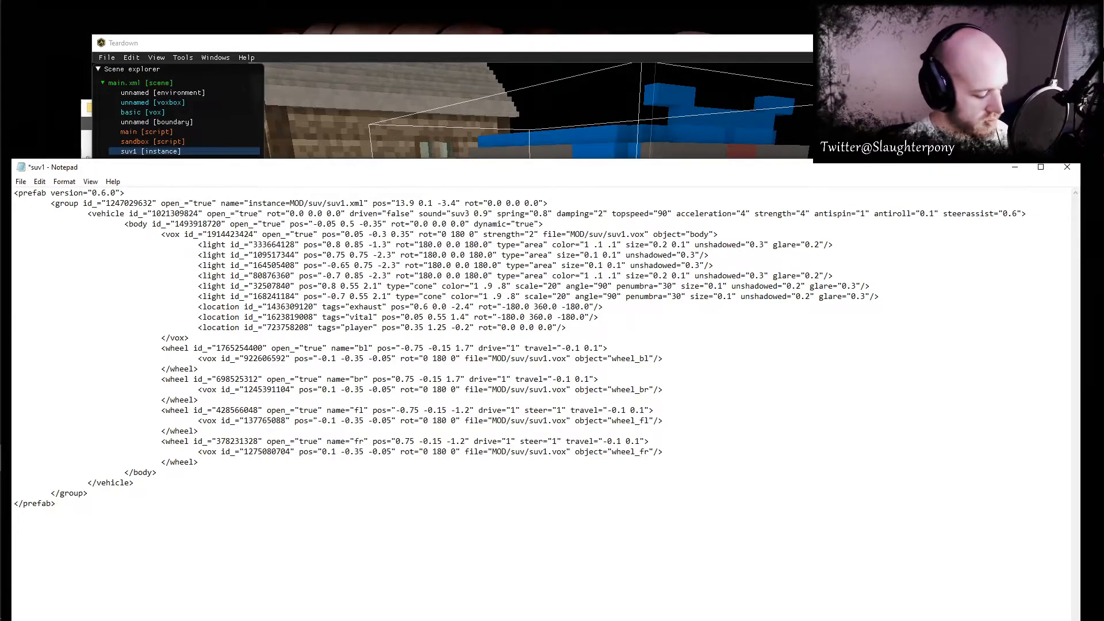
left_click(545, 55)
key("F4")
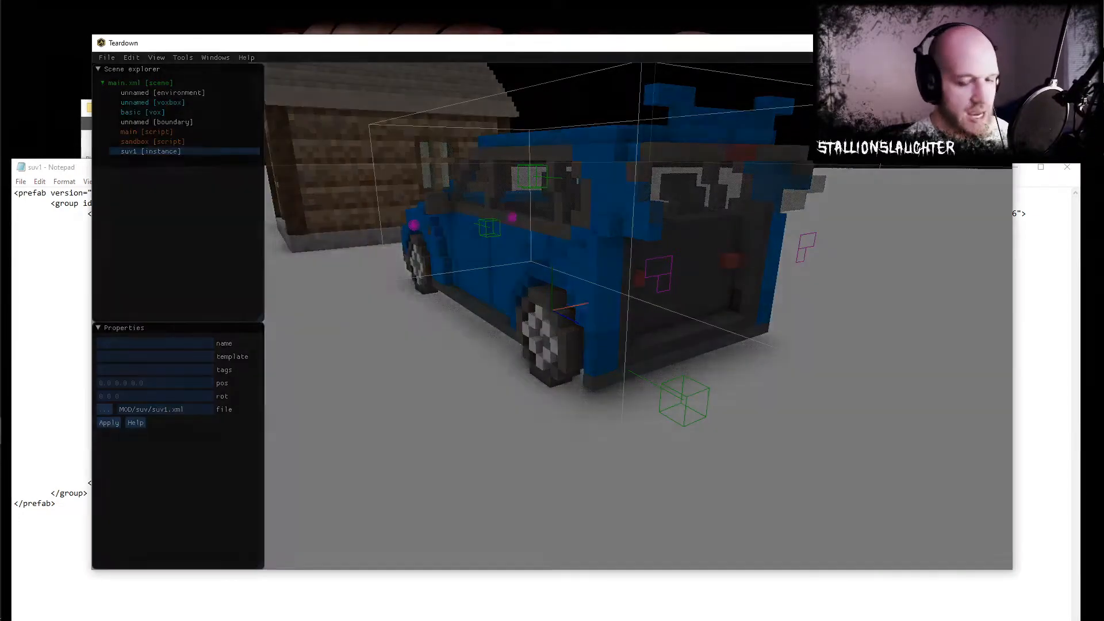
key("F4")
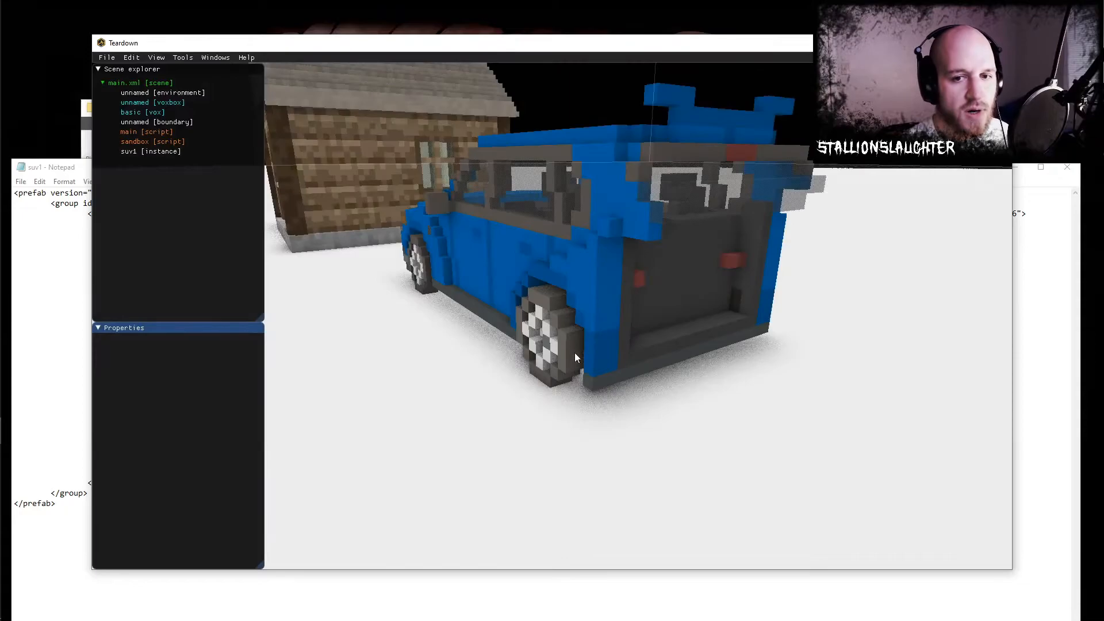
- Select the suv1 instance and examine its light markers from the side and from behind
left_click(614, 317)
left_click_drag(659, 384, 627, 314)
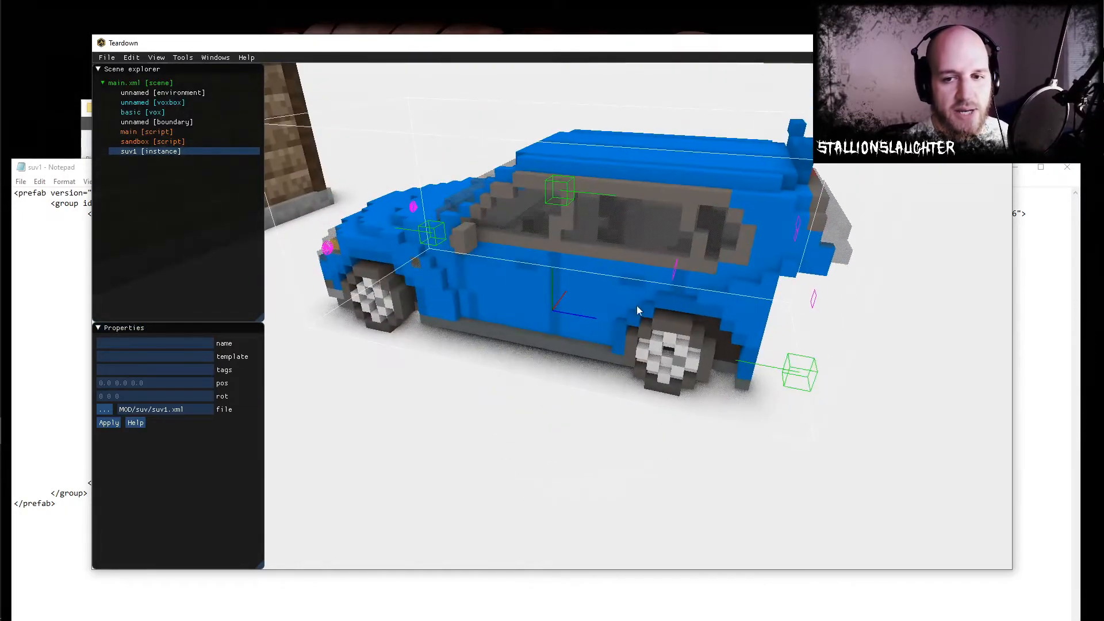
left_click_drag(636, 261, 519, 281)
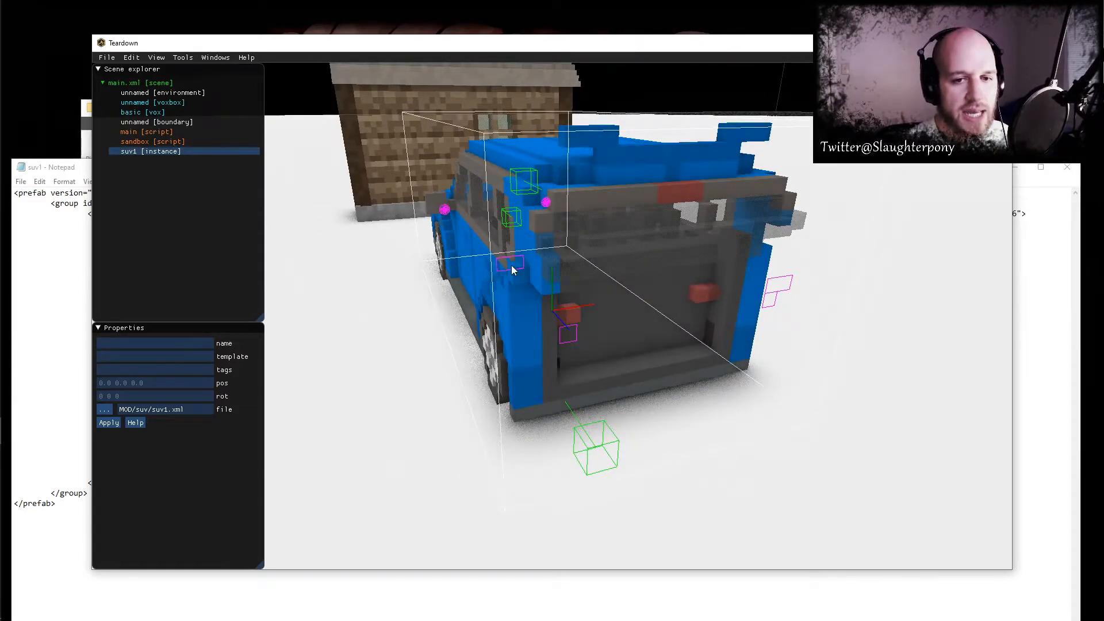
left_click_drag(573, 321, 606, 332)
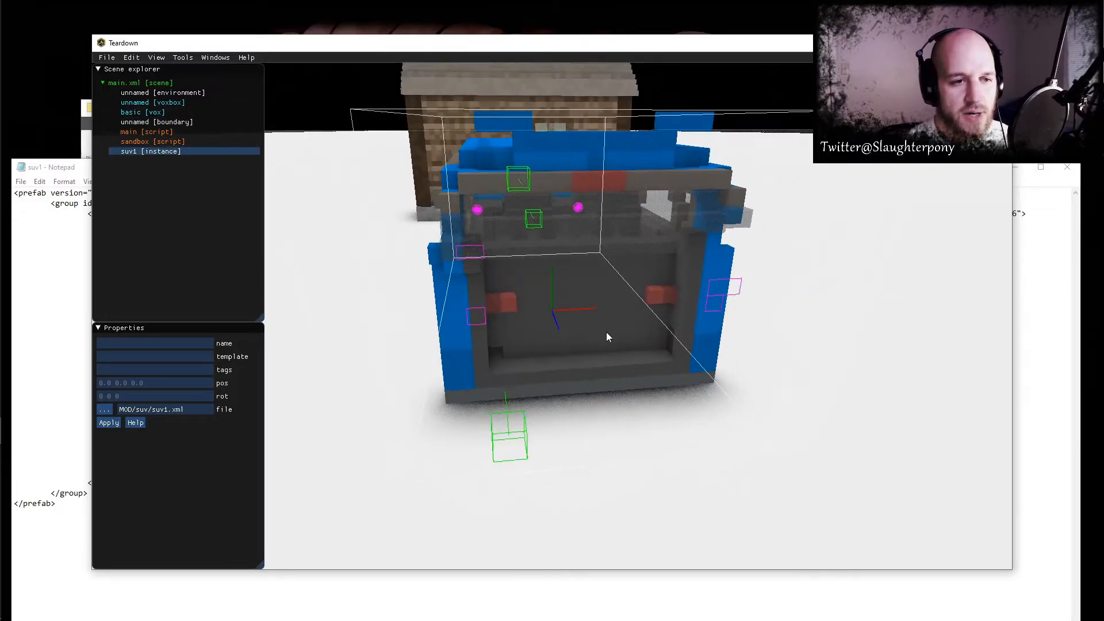
- Set the first light's position in the suv1 XML to 0.8 0.85 -2.0, save the file and switch back to Teardown
key("alt+Tab")
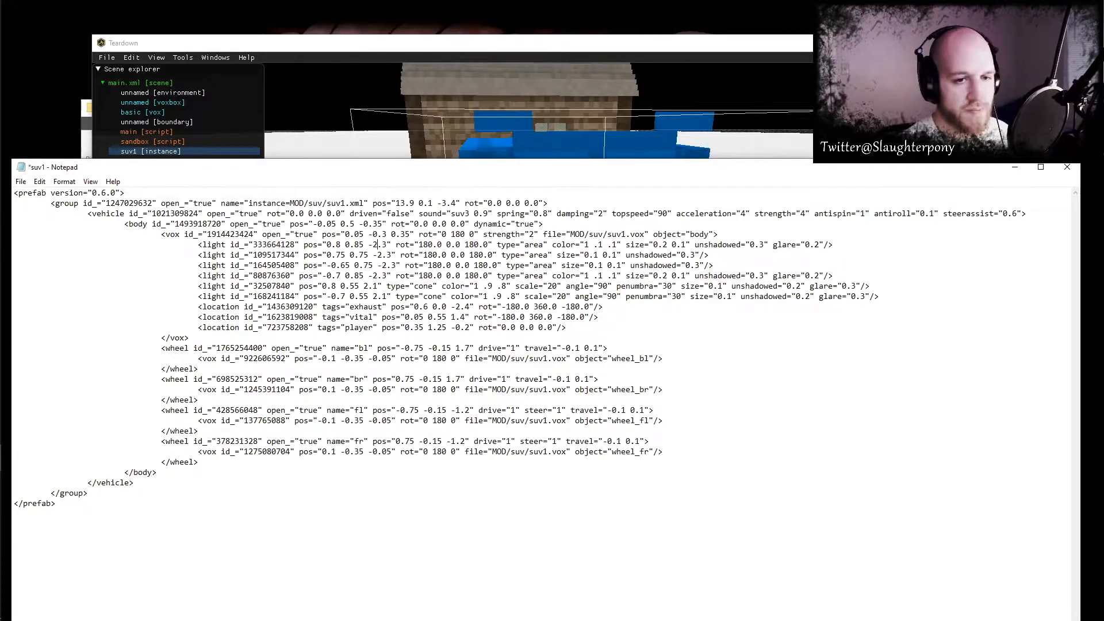
key("BackSpace")
type("0")
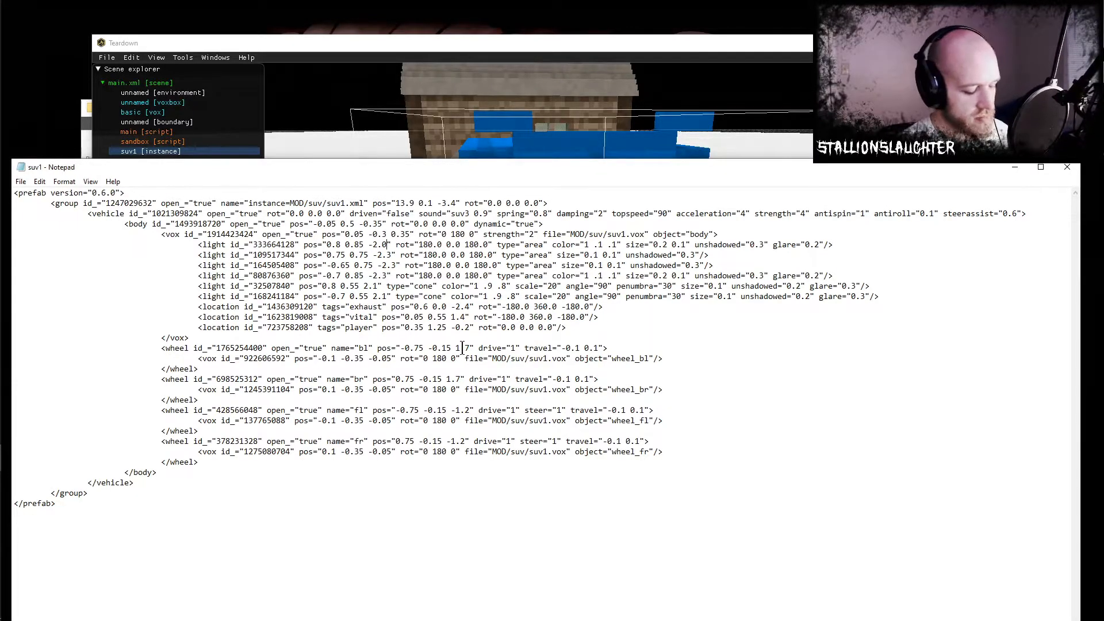
key("alt+Tab")
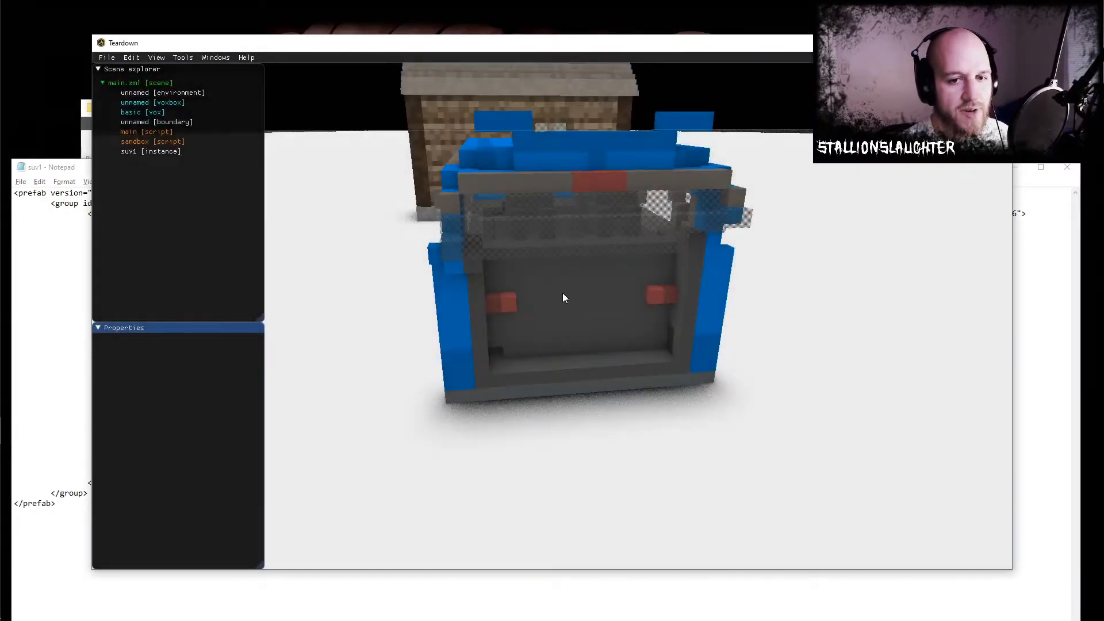
- Select the suv1 instance and compare its rear light markers with the tail lights from several angles
left_click(575, 300)
middle_click_drag(570, 310, 521, 305)
key("alt+Tab")
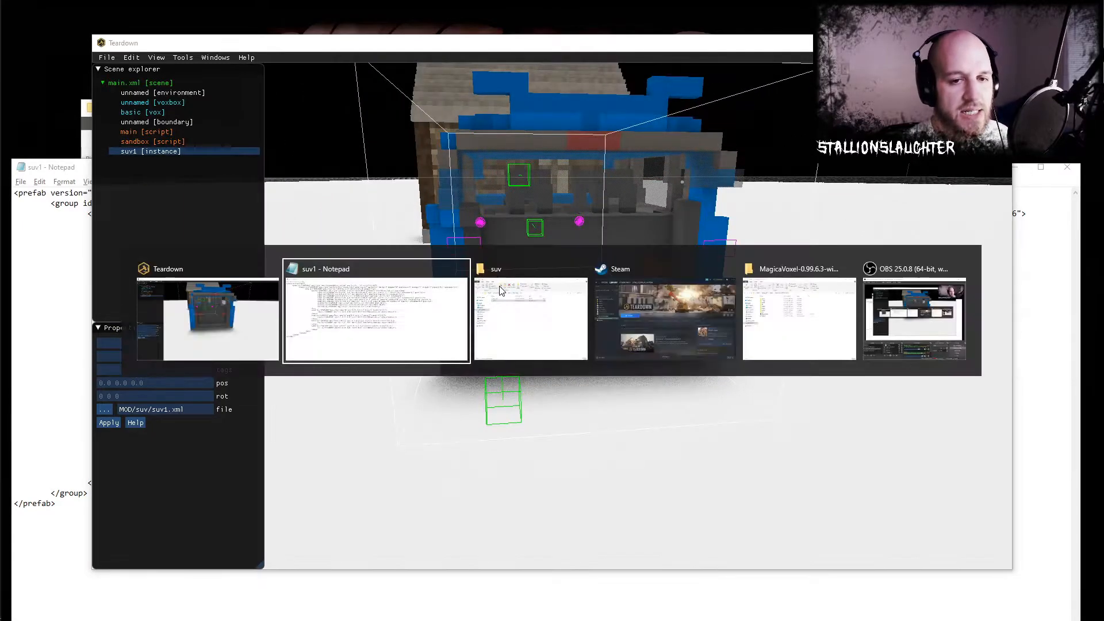
key("alt+Tab")
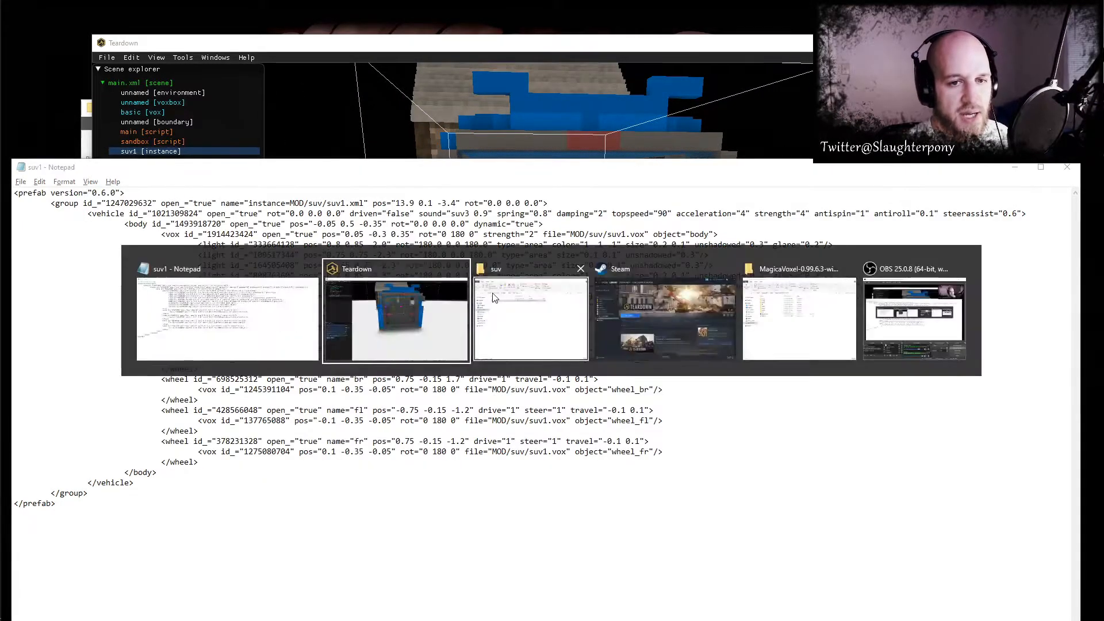
middle_click_drag(481, 309, 545, 294)
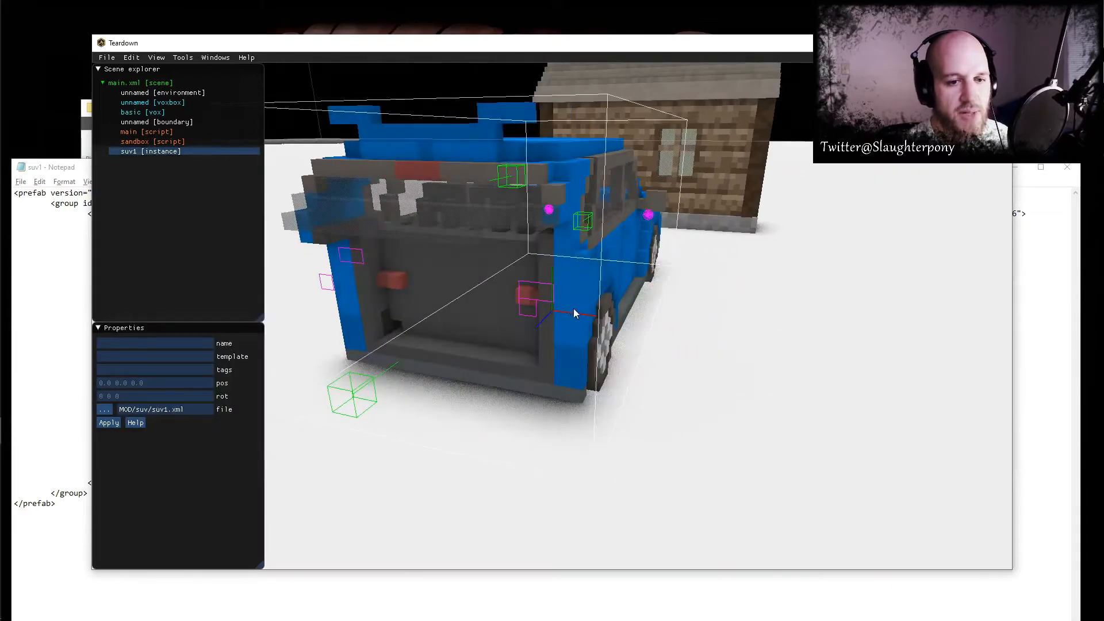
- Switch to the Desktop file window and view the car reference image, then close it
key("alt+Tab")
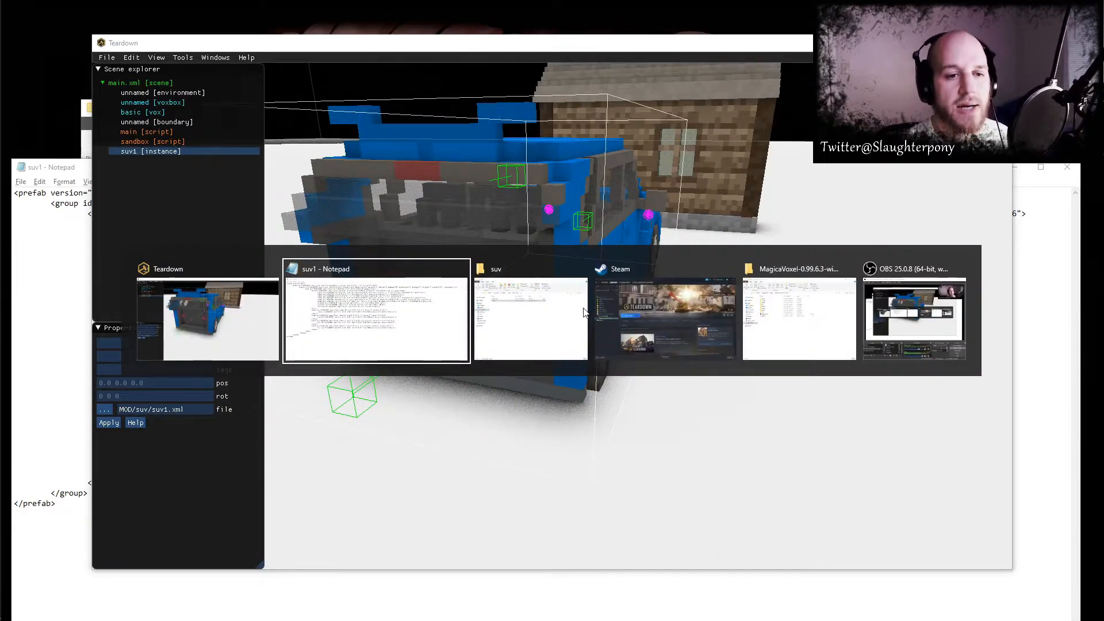
key("alt+Tab")
key("alt+Tab")
key("alt+Tab")
key("alt+Tab")
key("alt+Tab")
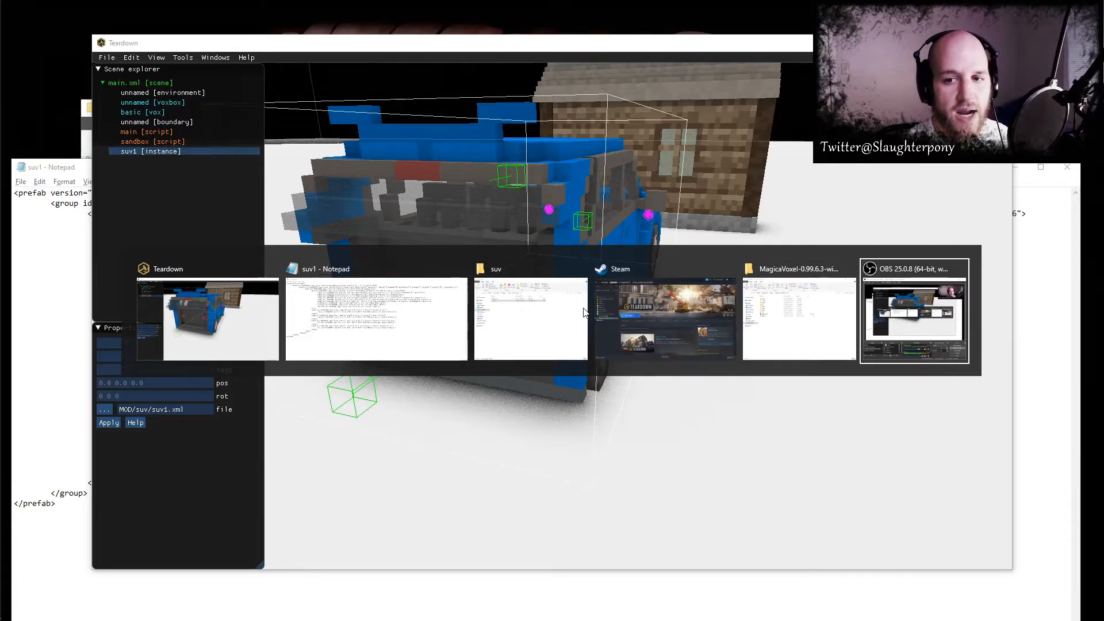
double_click(558, 218)
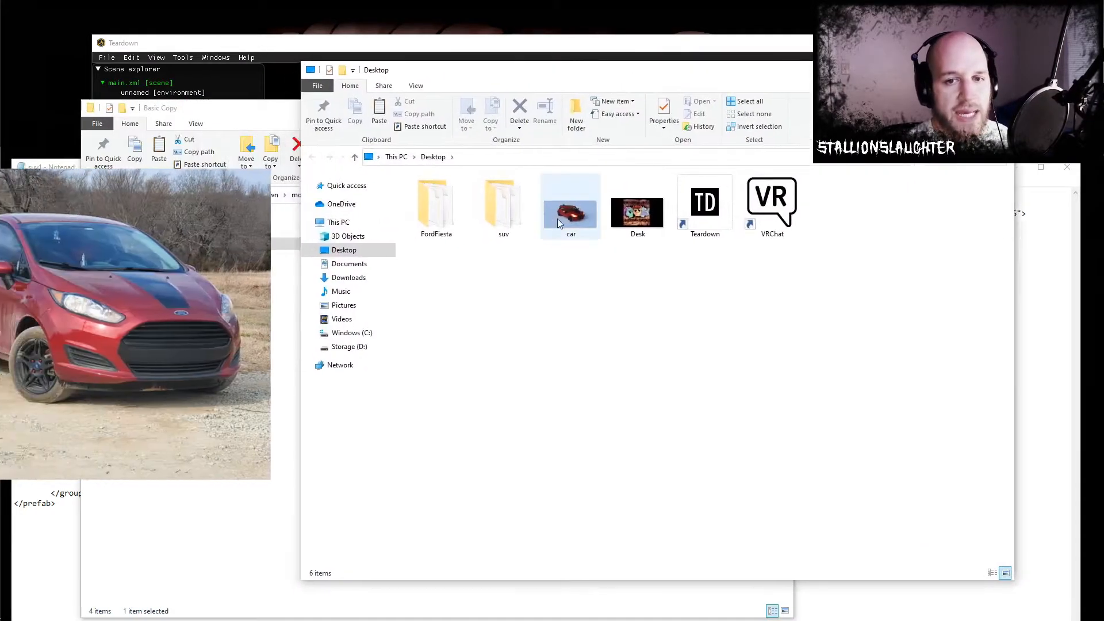
key("alt+F4")
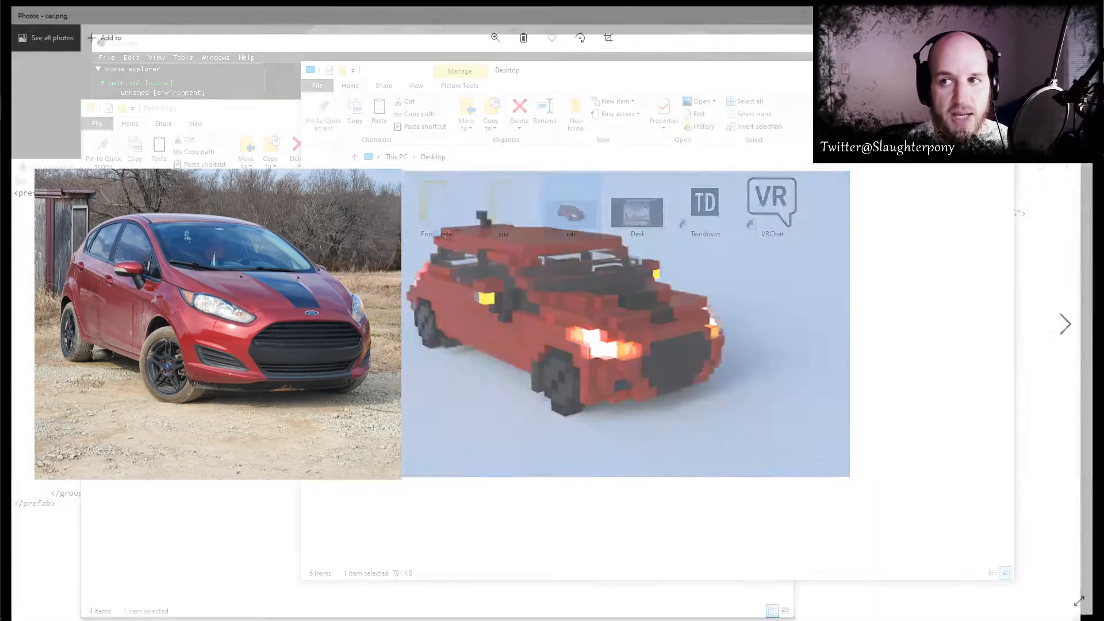
- Copy the FordFiesta folder from the Desktop into the Basic Copy mod folder and return to Teardown
left_click(436, 208)
left_click_drag(436, 208, 207, 314)
left_click(427, 53)
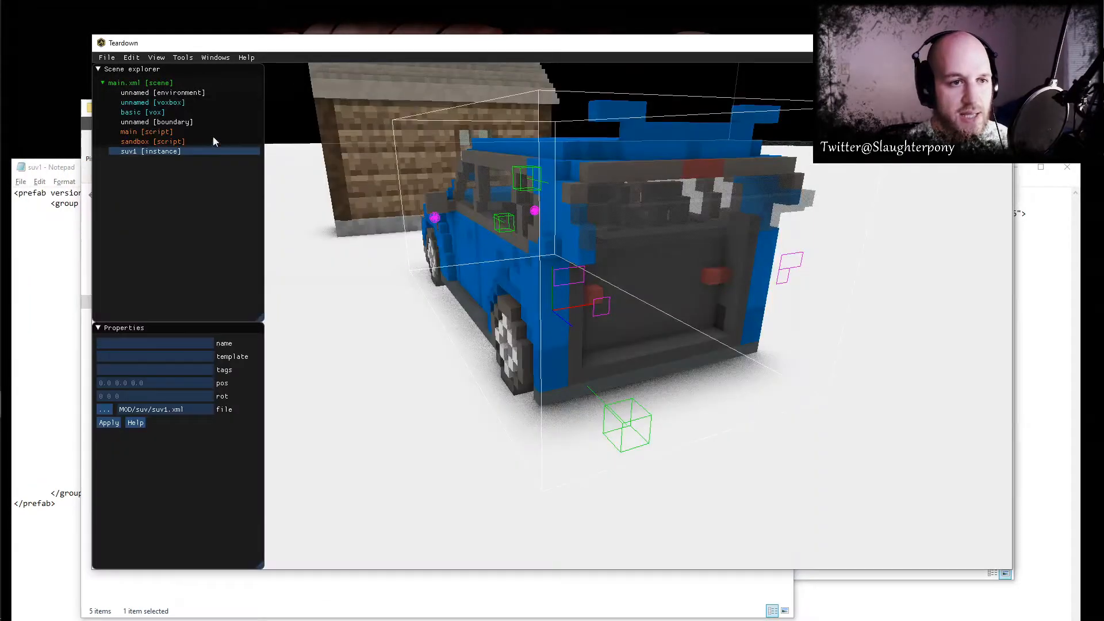
- Add a new instance to the main.xml scene and load FordFiesta.xml from the mod's FordFiesta folder
right_click(131, 93)
mouse_move(173, 255)
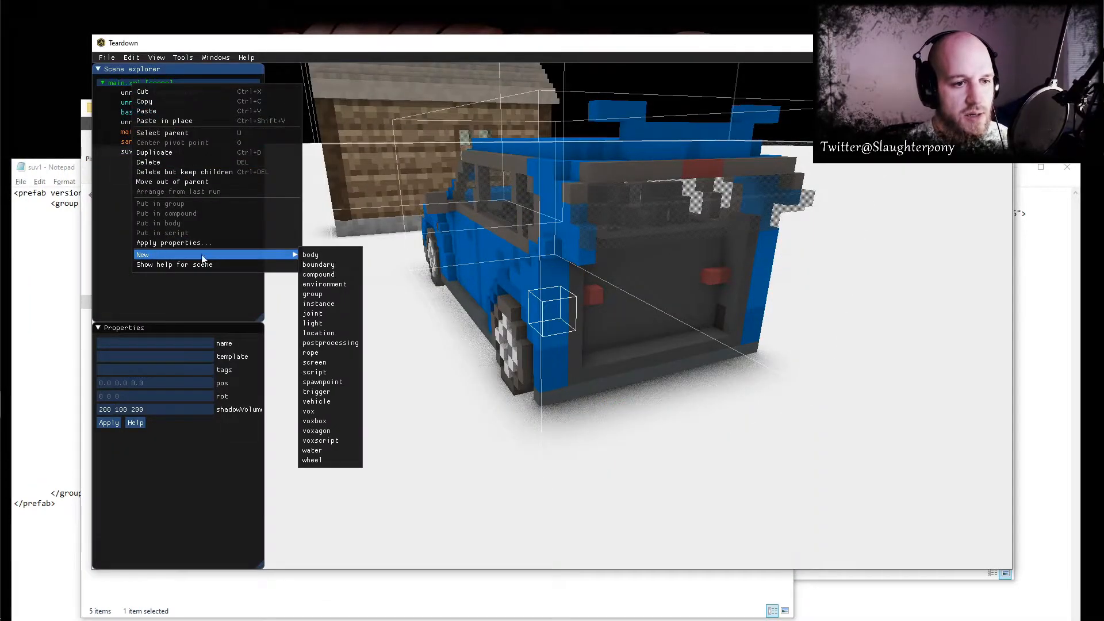
left_click(319, 302)
left_click(105, 407)
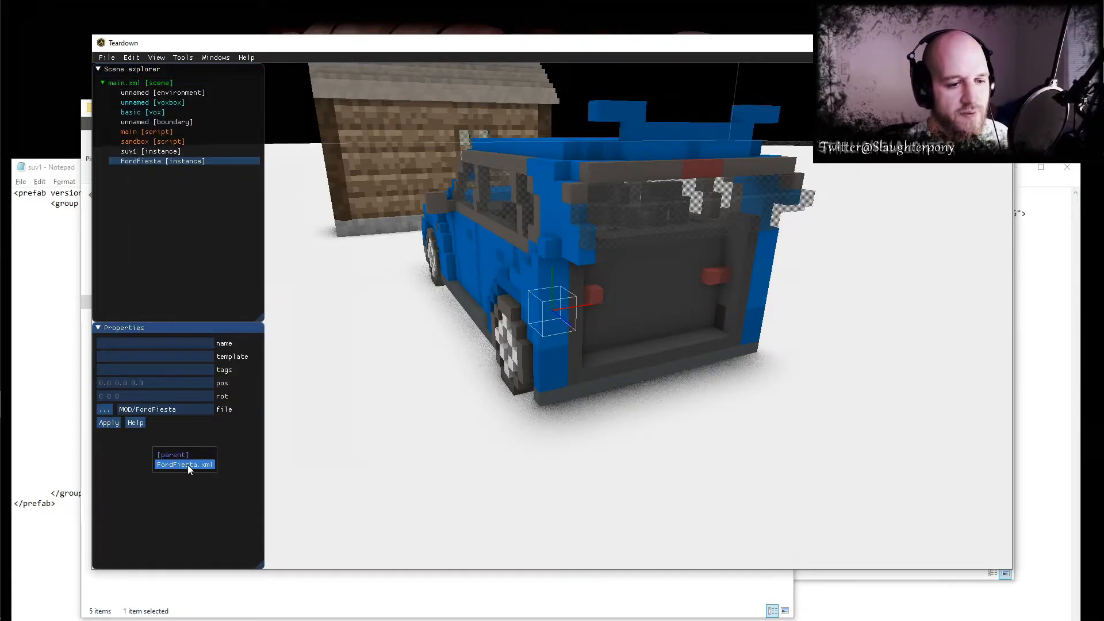
left_click(188, 465)
- Move the FordFiesta instance beside the blue SUV, to position 37.0 0.0 0.0
left_click_drag(571, 306, 758, 260)
right_click_drag(758, 262, 579, 369)
scroll(560, 392, "down", 5)
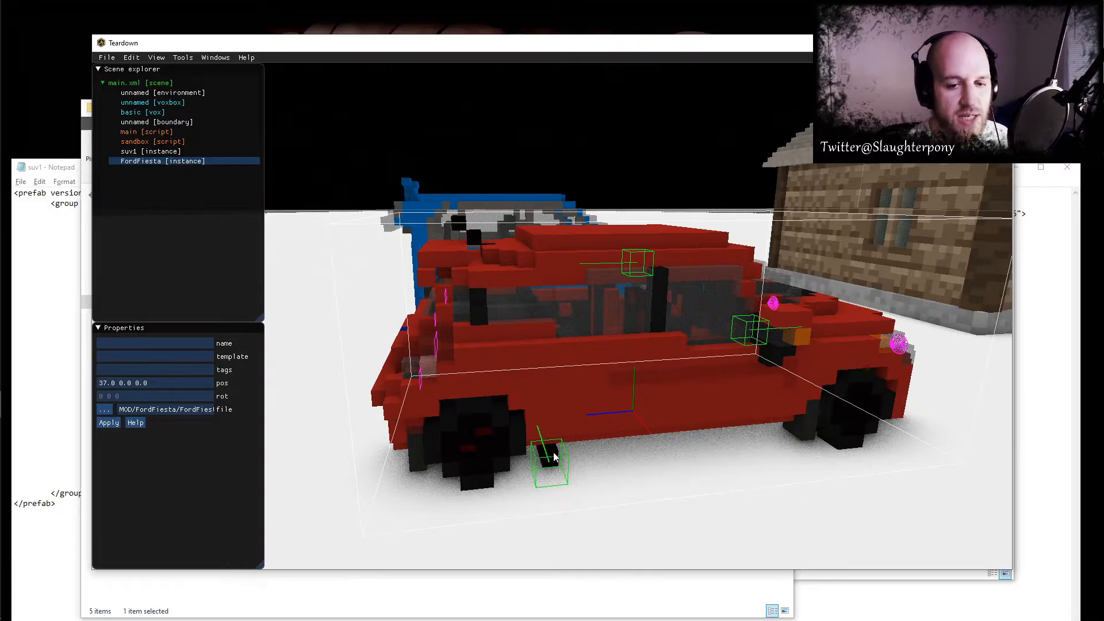
- Examine the exhaust location's position and rotation values in the suv1 XML in Notepad, and return to Teardown
left_click(51, 284)
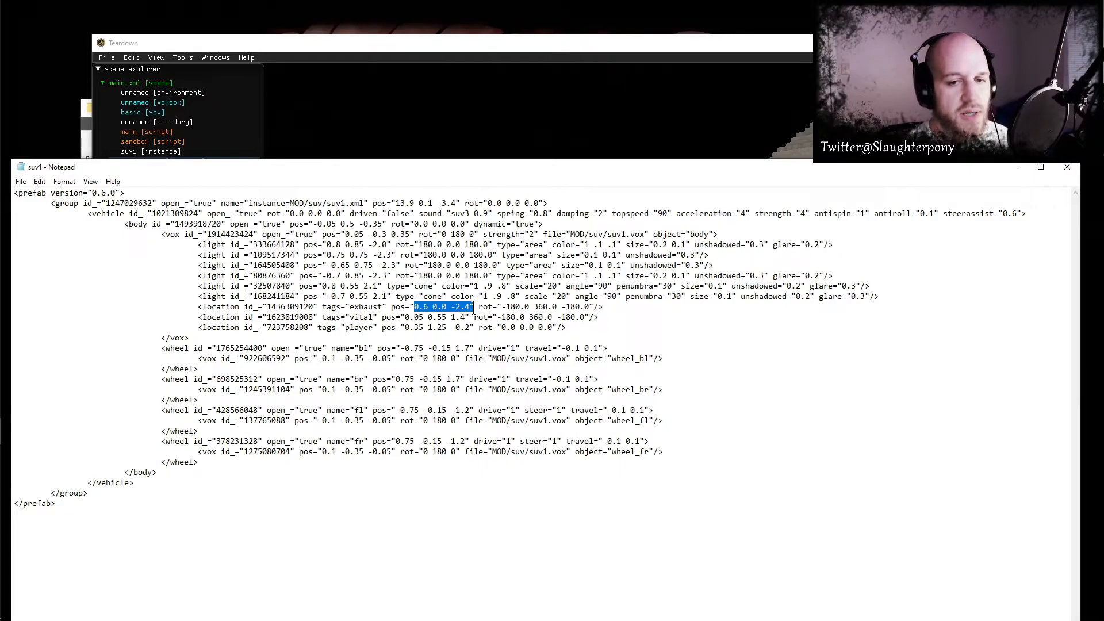
left_click_drag(505, 306, 584, 309)
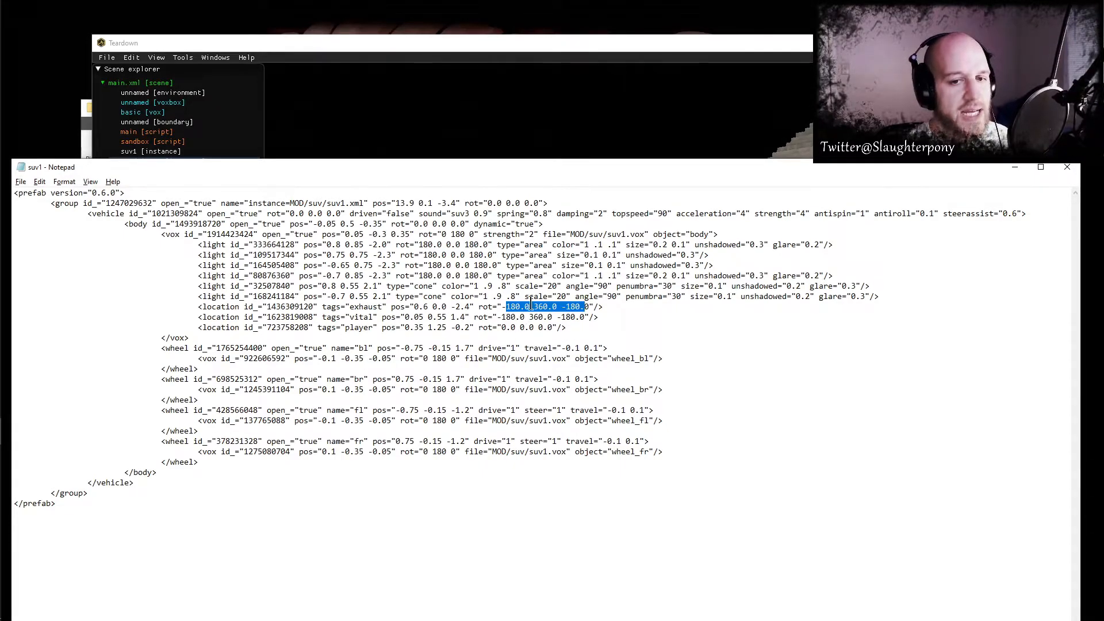
left_click(608, 51)
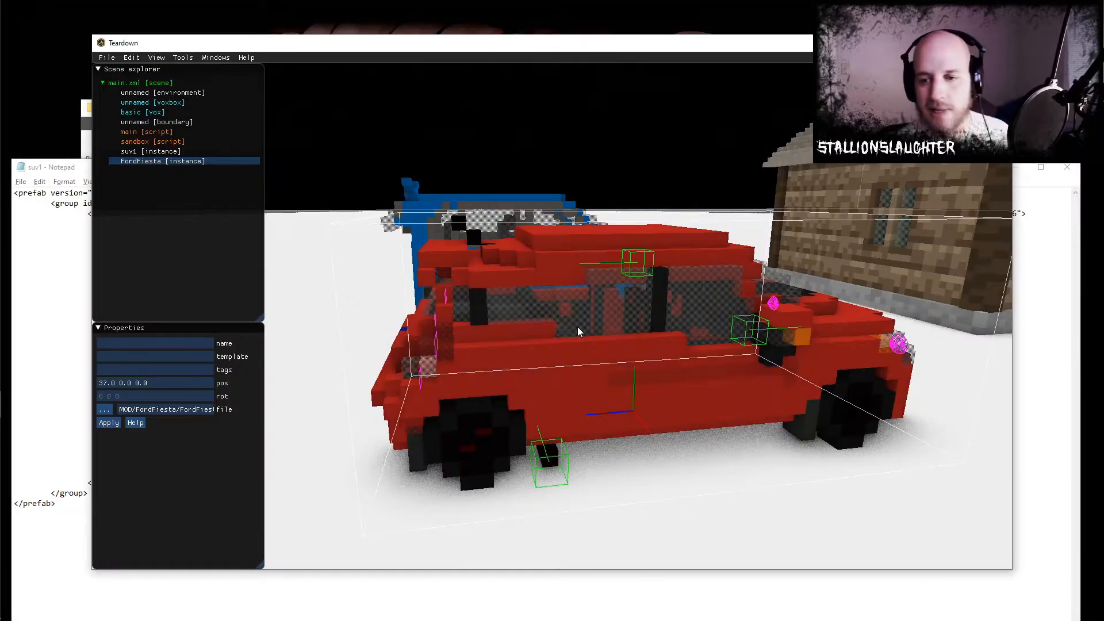
- Examine the FordFiesta's player, vital, exhaust and light markers from the side and the rear
right_click_drag(690, 349, 598, 376)
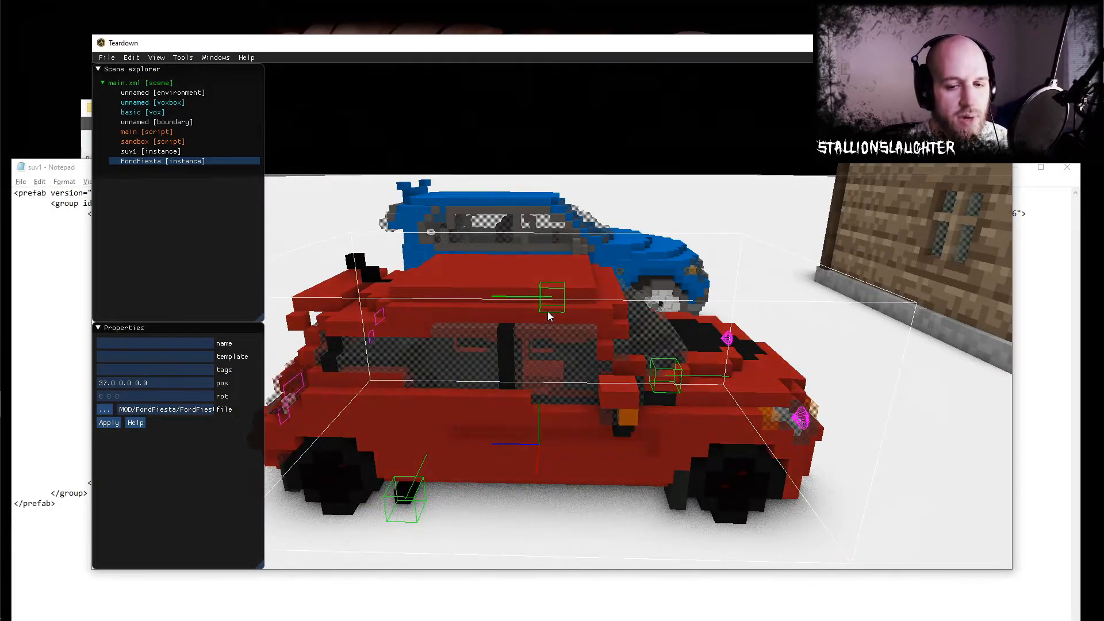
right_click_drag(538, 329, 654, 353)
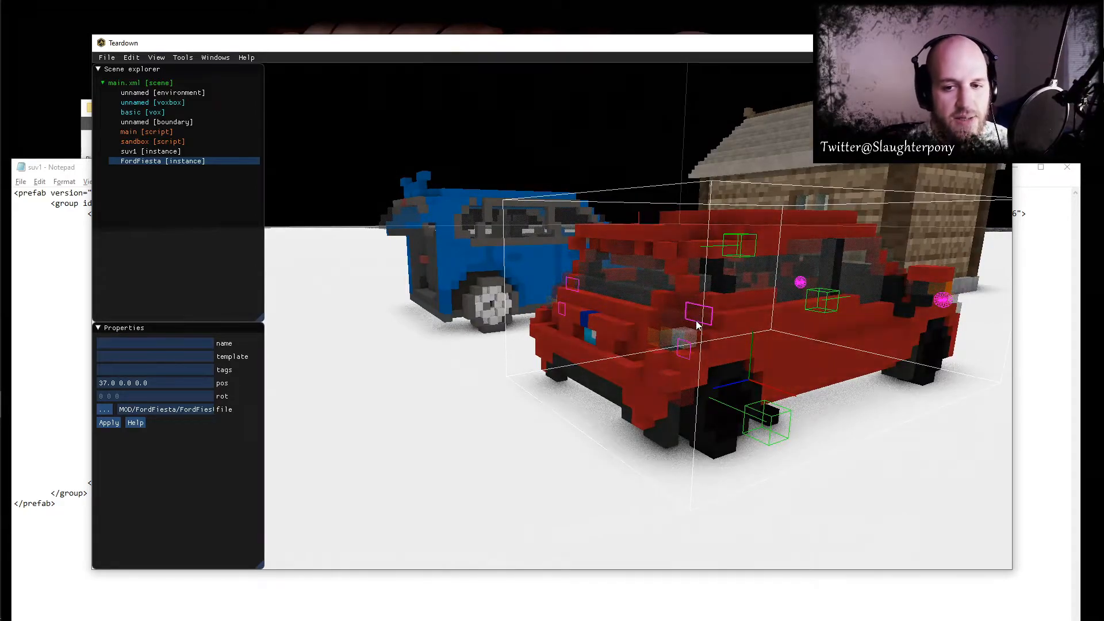
mouse_move(685, 350)
right_mouse_down()
mouse_move(703, 364)
mouse_move(670, 363)
mouse_move(680, 361)
right_mouse_up()
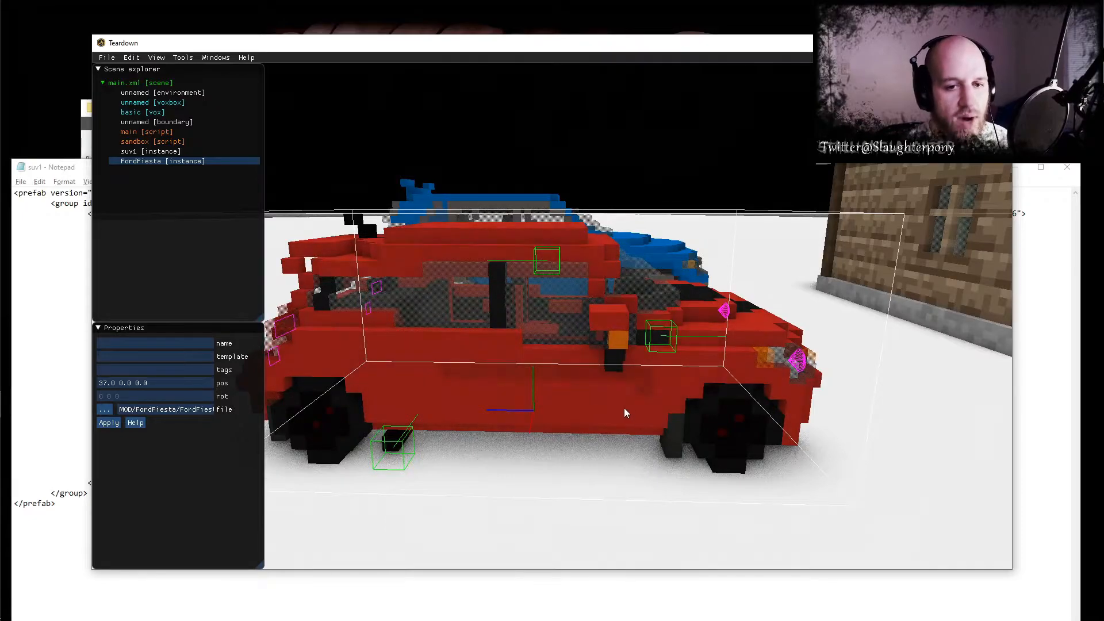
right_click_drag(439, 407, 655, 394)
- Play-test the level, enter the red Ford Fiesta and reverse it to check its rear lights
key("F5")
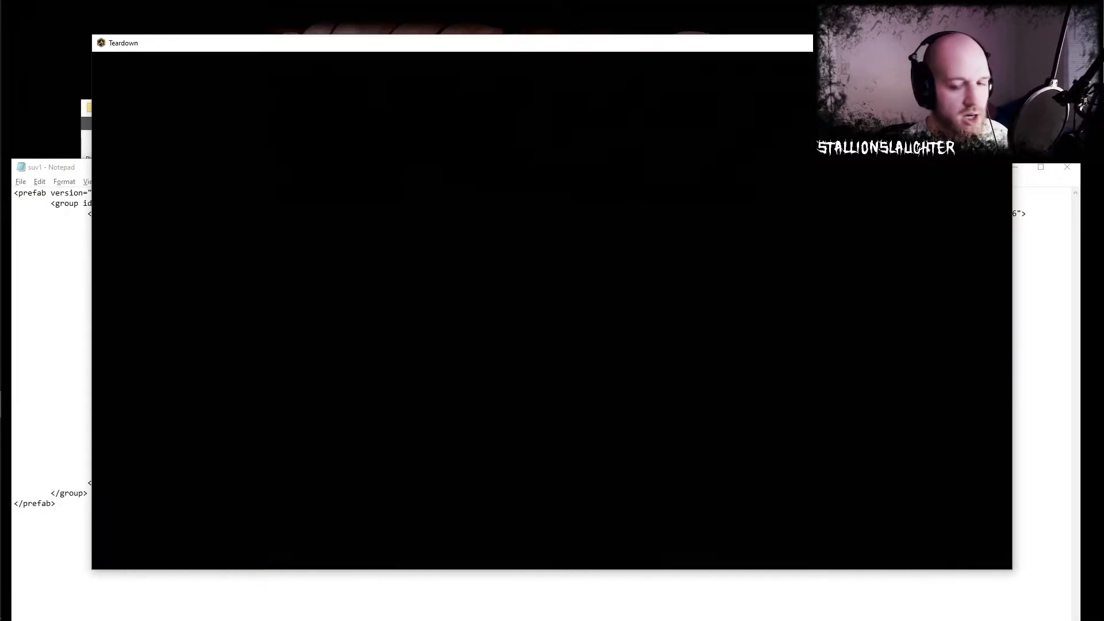
key("e")
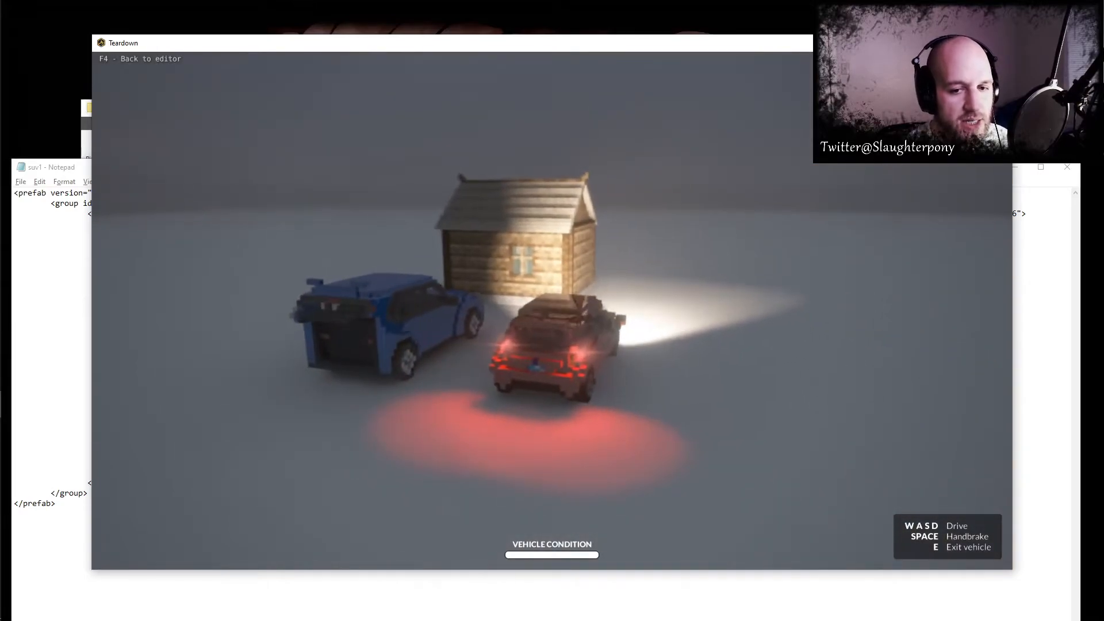
key("s")
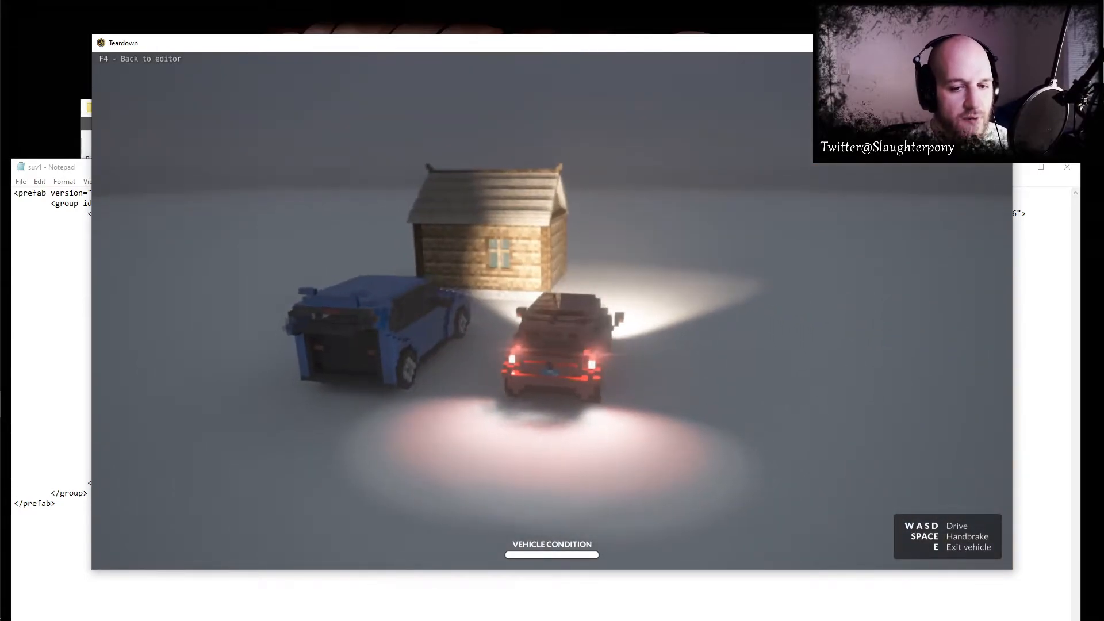
key("s")
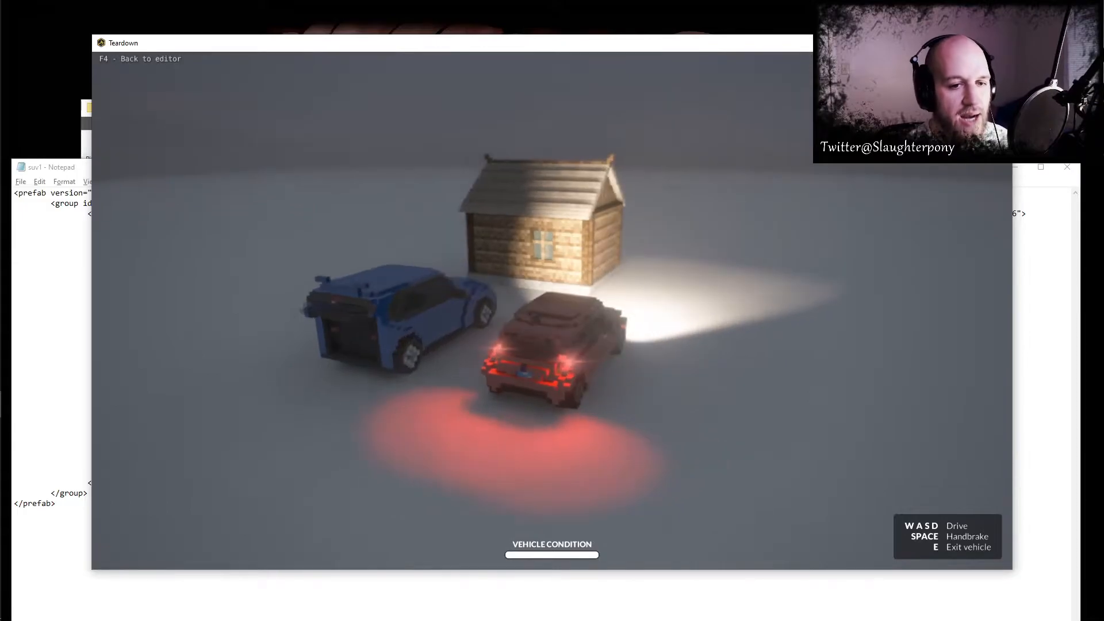
- Look over the suv1 XML and the Fiesta's in-game lights once more, and close the Notepad file
key("alt+Tab")
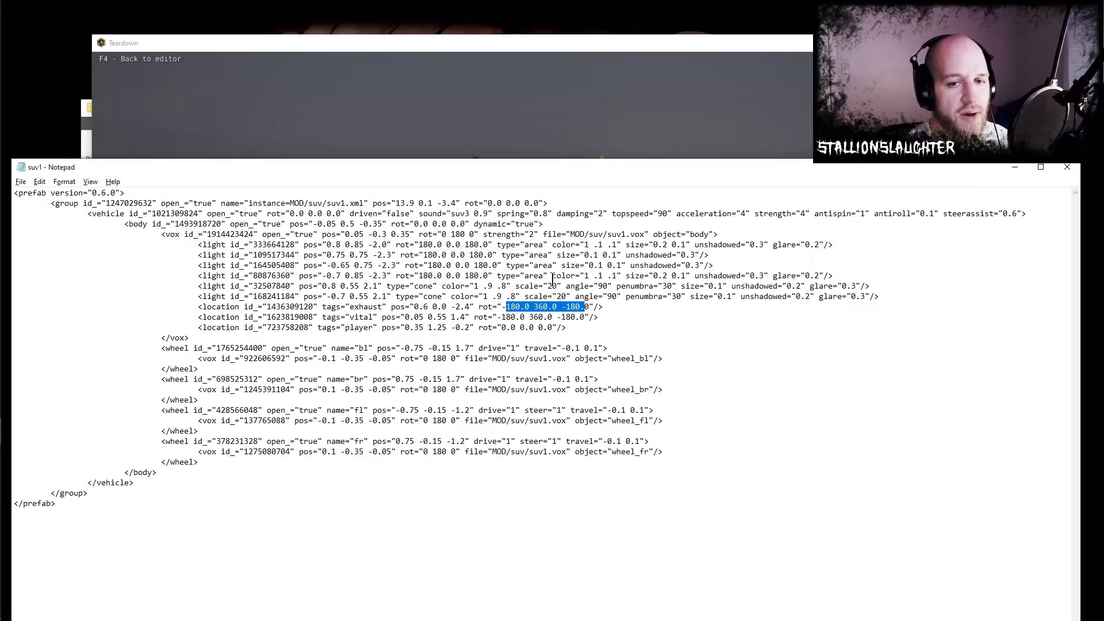
key("alt+Tab")
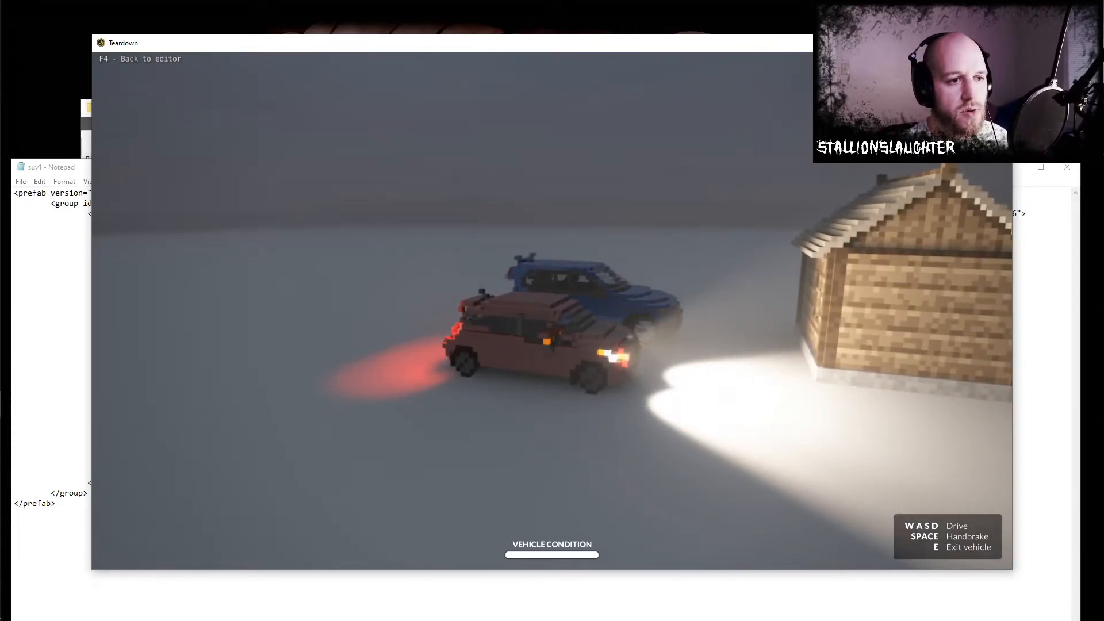
key("alt+Tab")
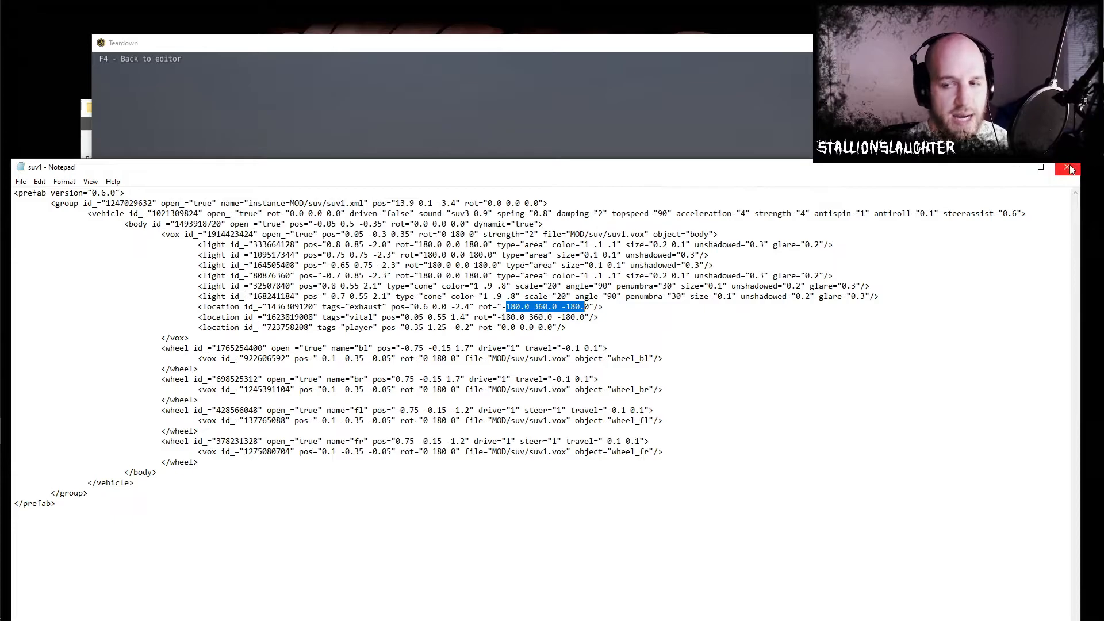
left_click(1067, 168)
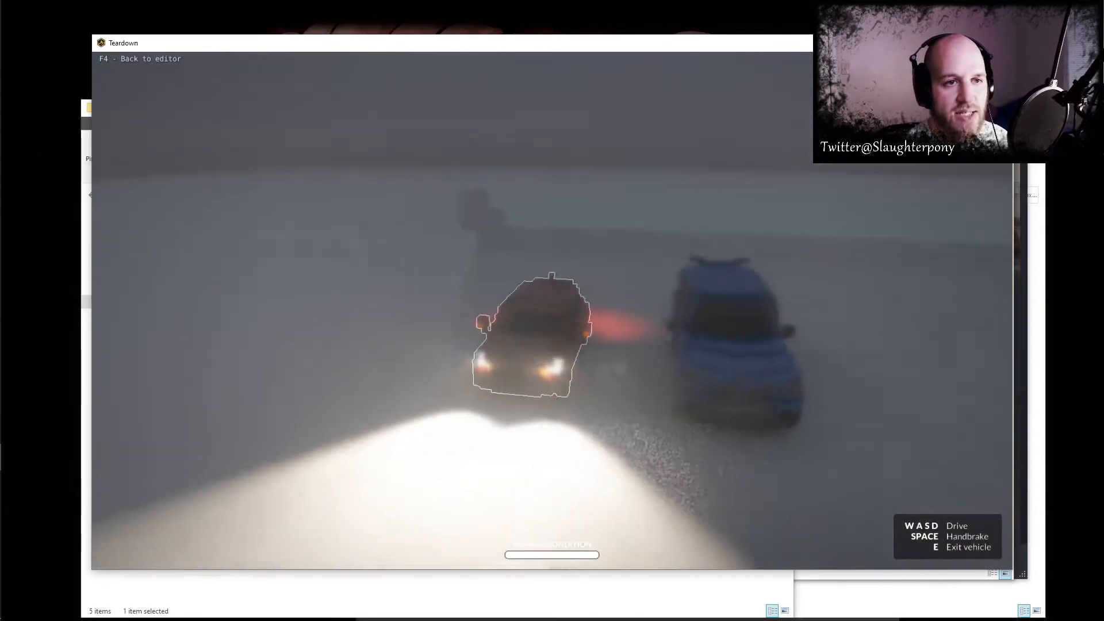
- End the play-test, copy the FordFiesta folder from the Basic Copy mod folder to the Desktop, and check the copy's contents
key("F4")
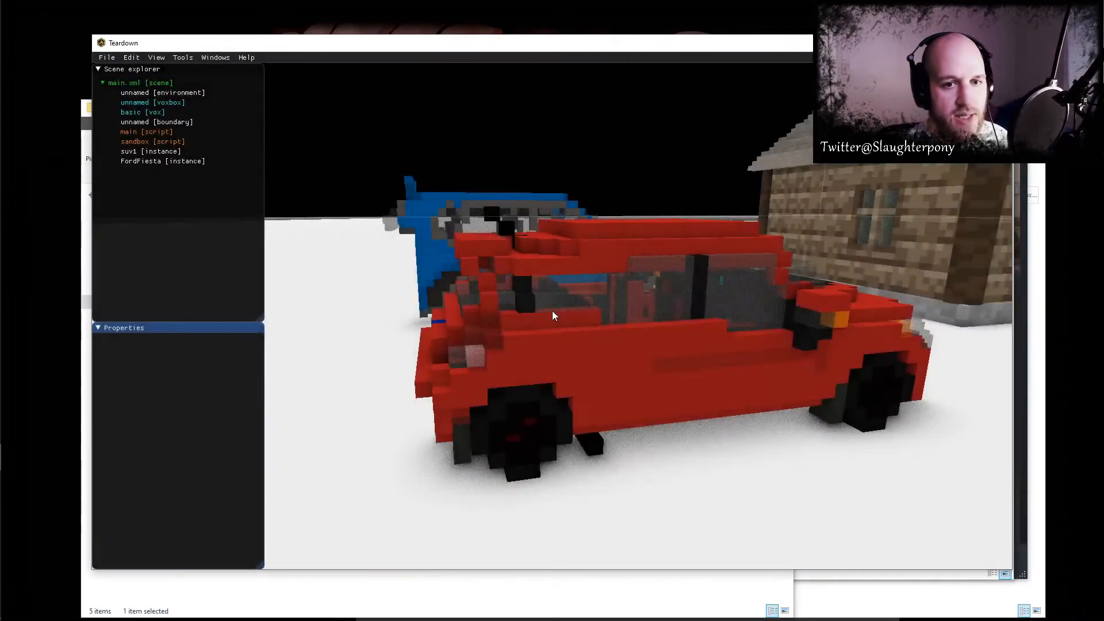
key("alt+Tab")
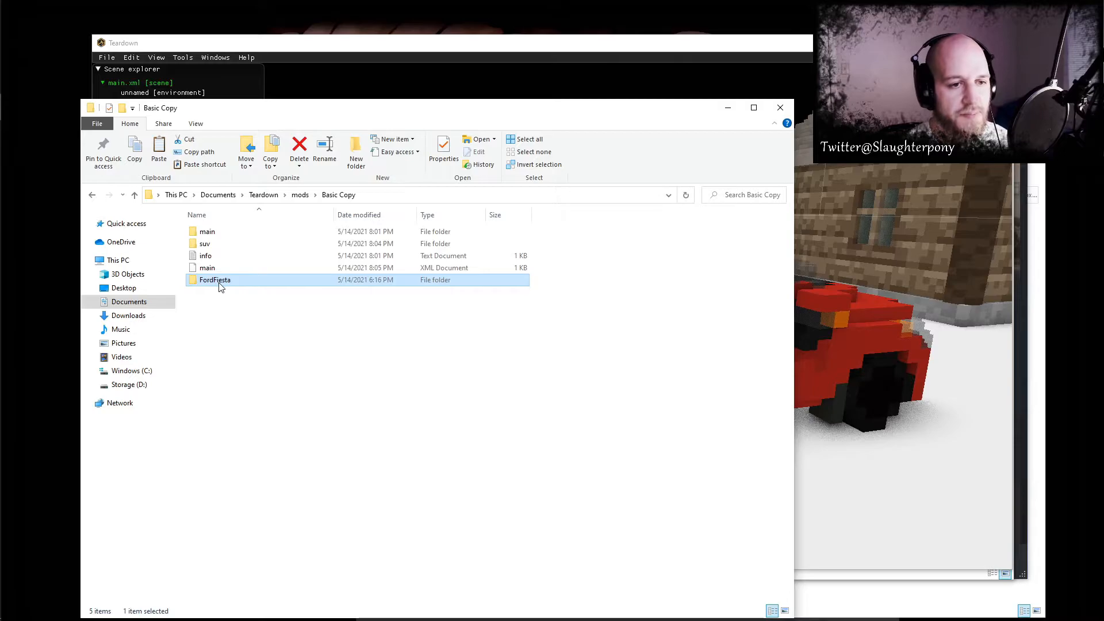
right_click(218, 281)
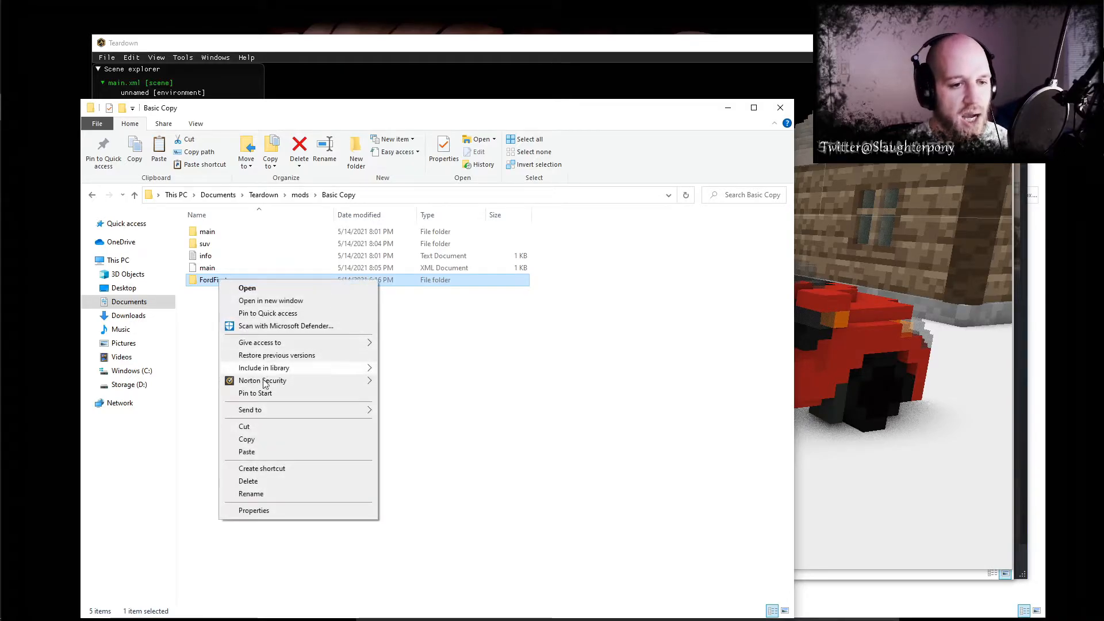
left_click(253, 439)
left_click(107, 292)
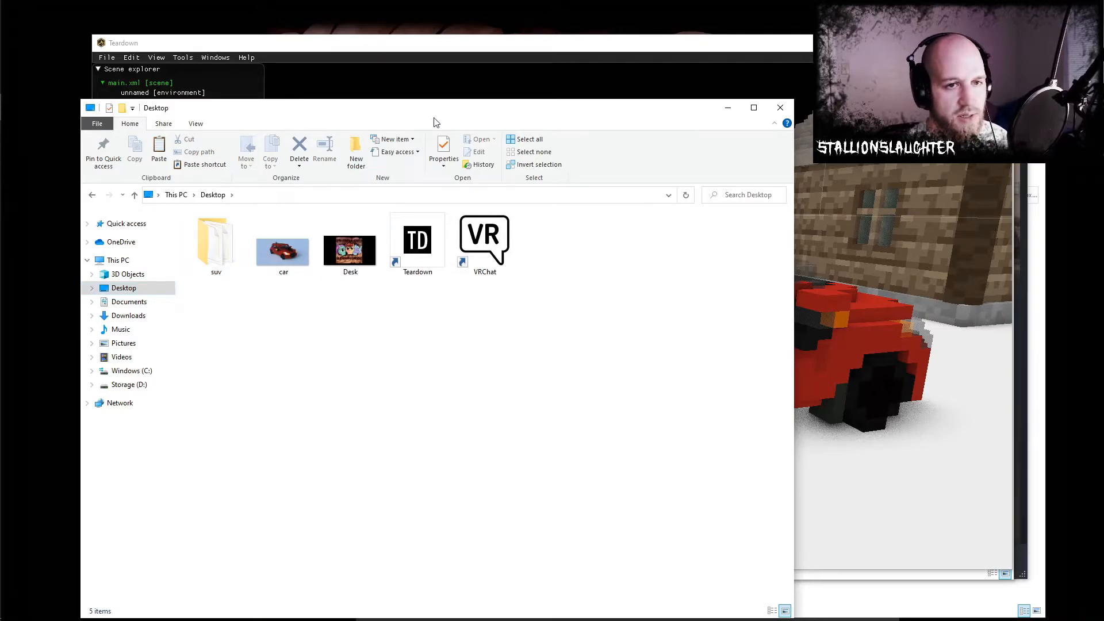
left_click_drag(434, 125, 530, 132)
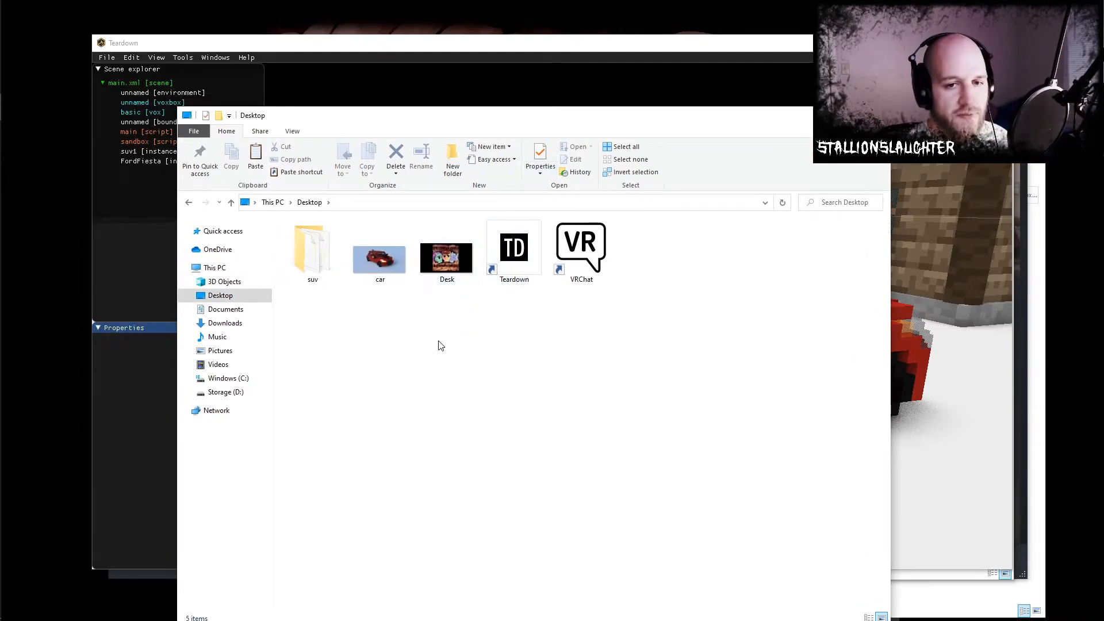
key("ctrl+v")
left_click(353, 315)
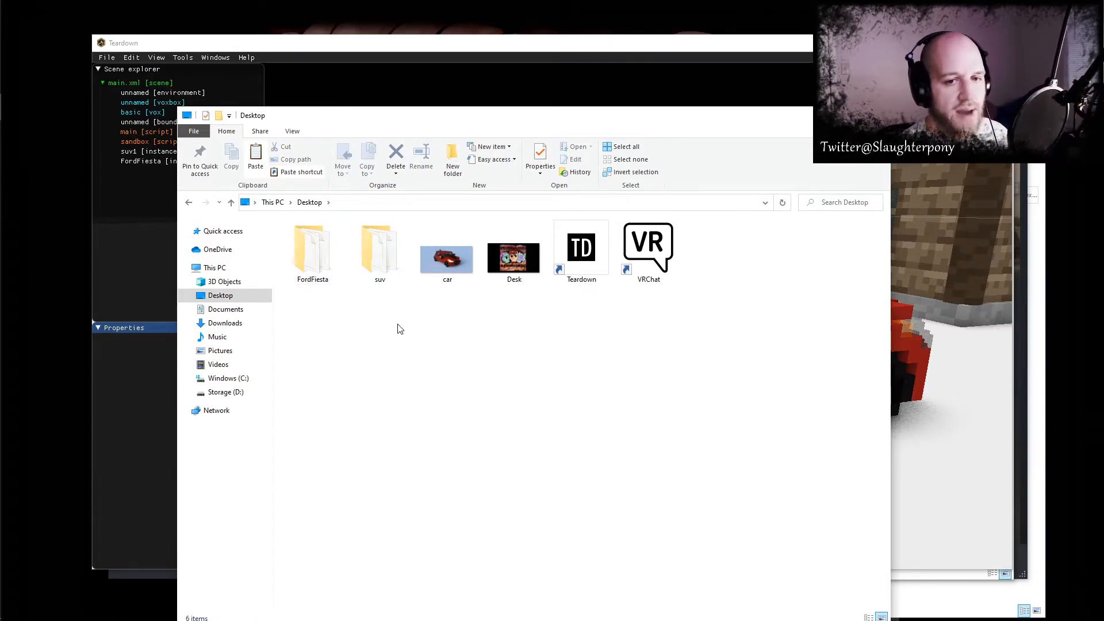
double_click(316, 263)
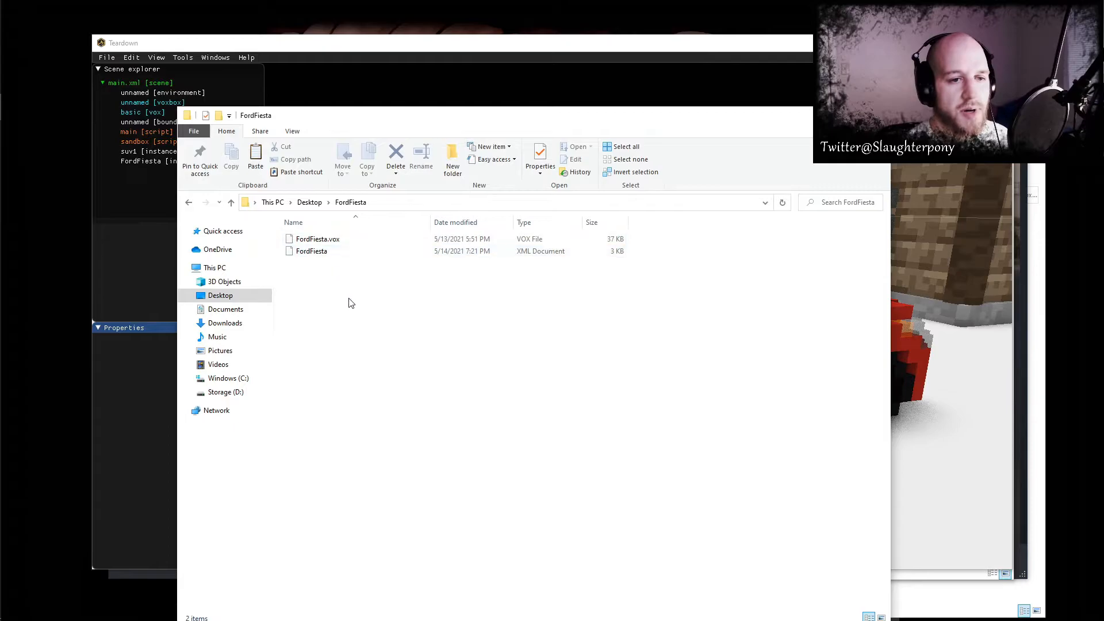
key("BackSpace")
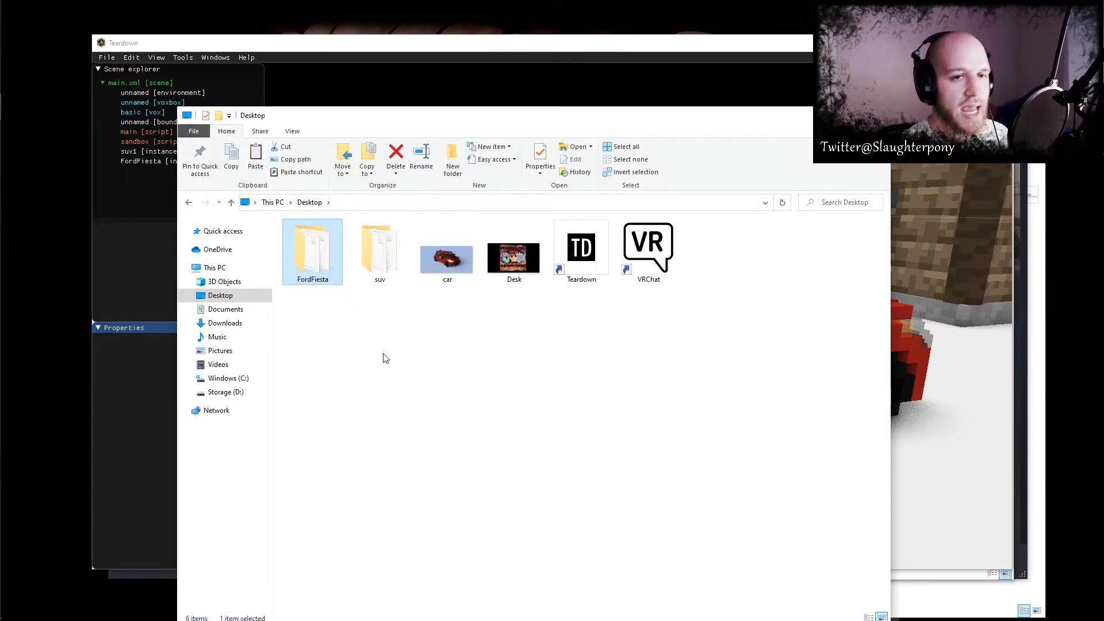
- Switch back to Teardown and delete the suv1 instance from the scene
left_click(499, 55)
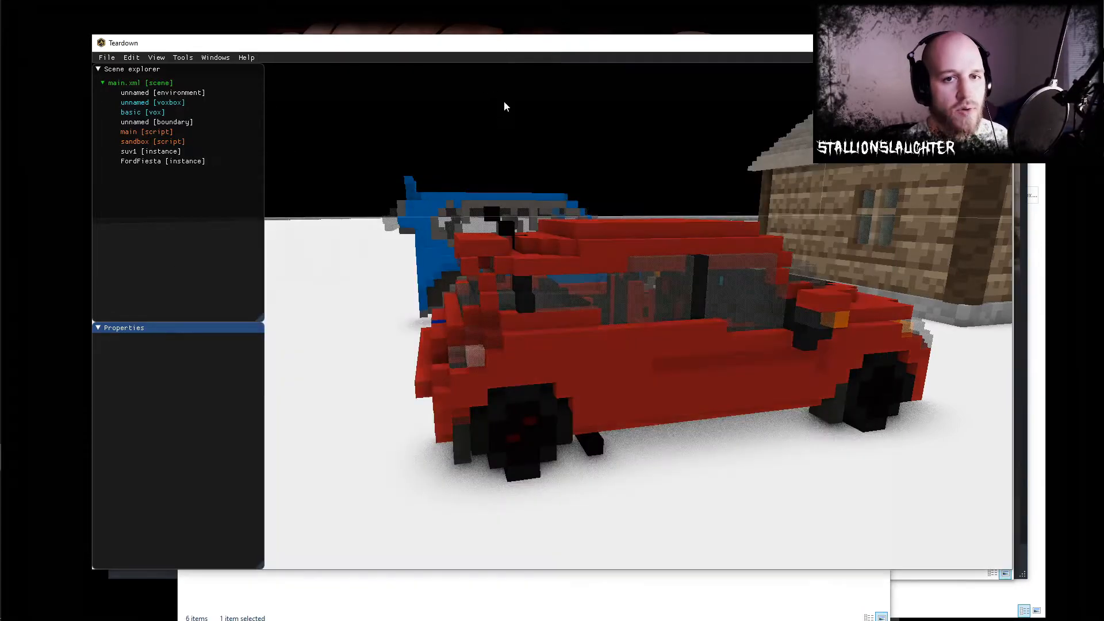
left_click(438, 233)
middle_click_drag(451, 257, 512, 293)
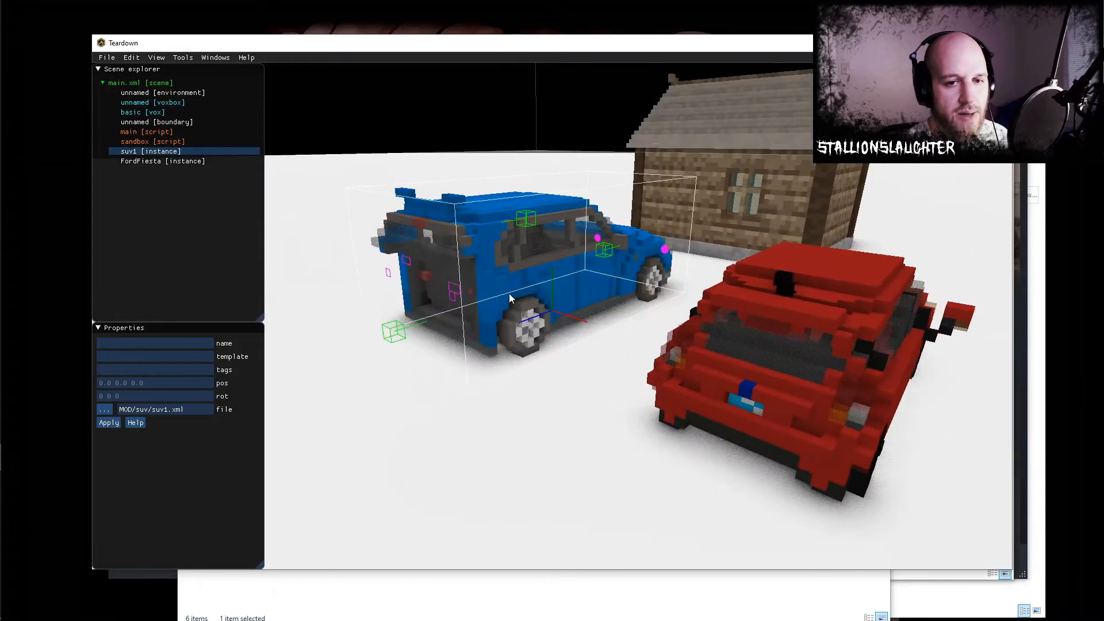
right_click(150, 152)
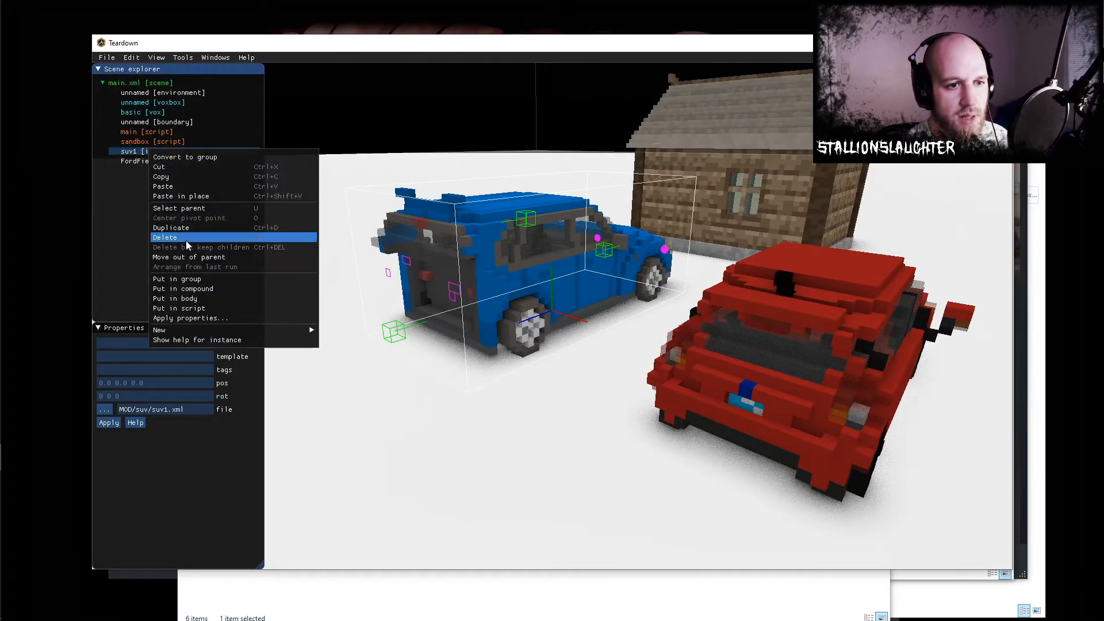
left_click(188, 238)
- Play-test the level from beside the red Ford Fiesta, enter the car and reverse it away from the house
left_click(786, 364)
left_click_drag(826, 398, 622, 353)
mouse_move(595, 318)
middle_mouse_down()
mouse_move(621, 329)
mouse_move(599, 314)
mouse_move(916, 330)
mouse_move(547, 320)
mouse_move(597, 321)
middle_mouse_up()
key("F4")
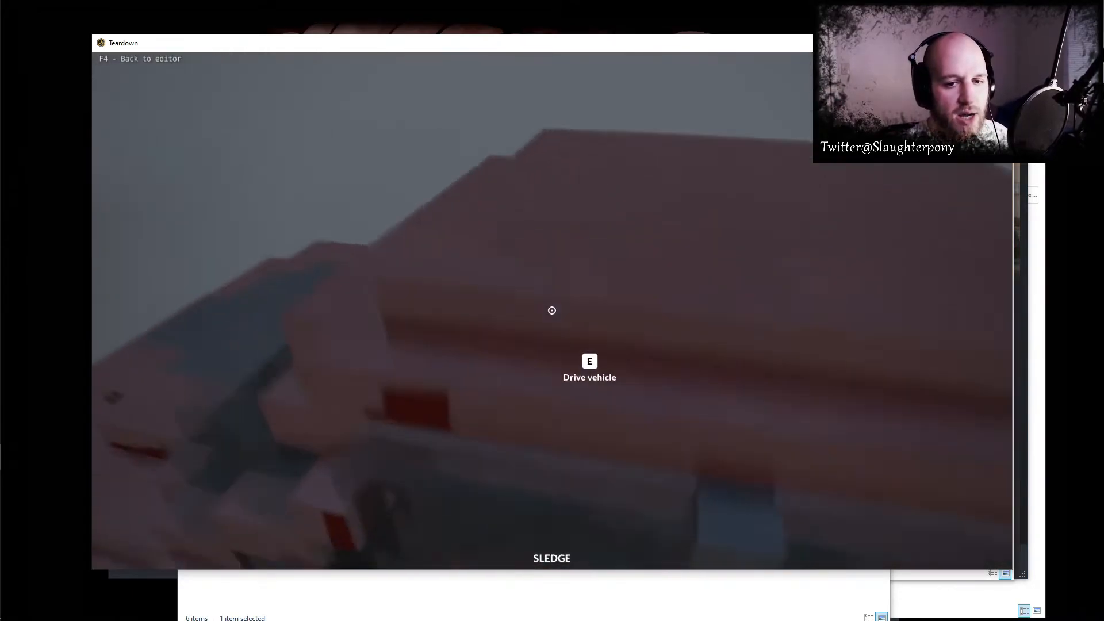
key("e")
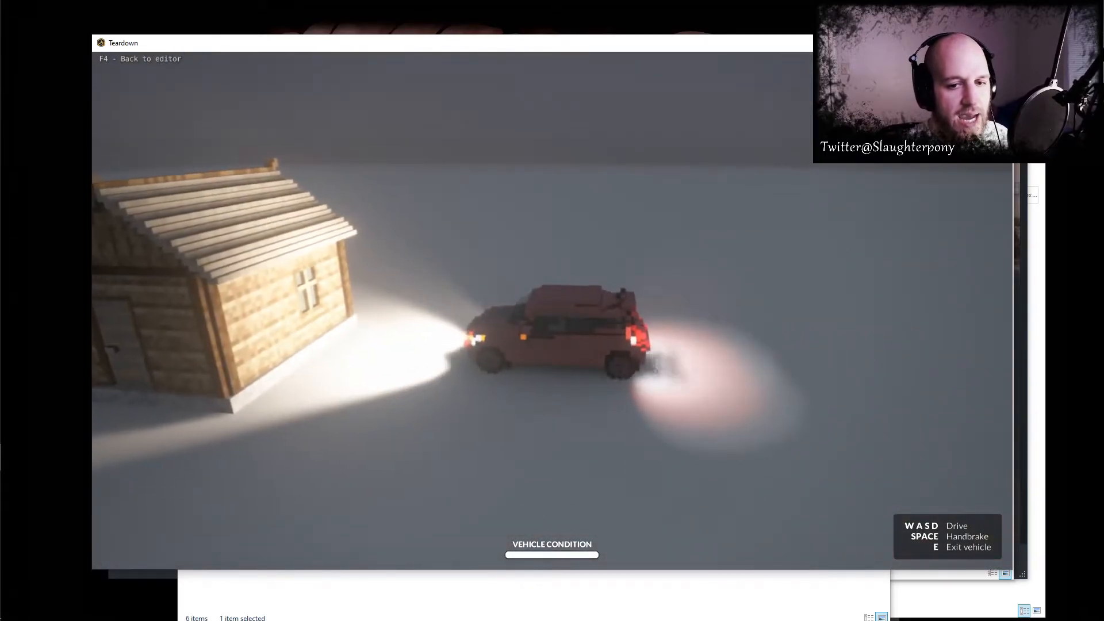
key("s")
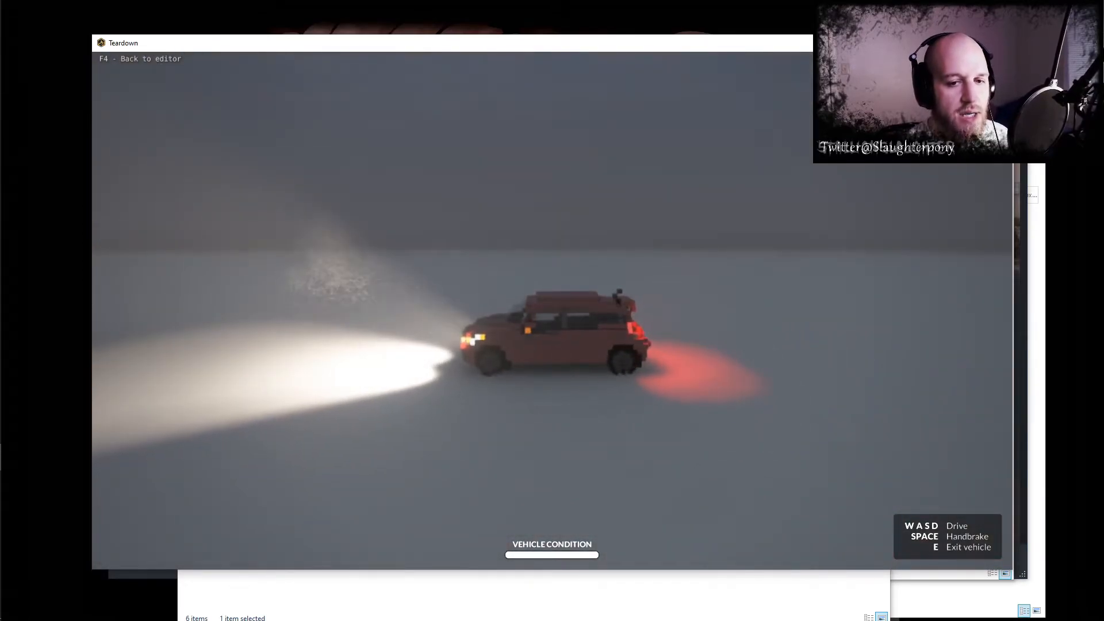
- Open the FordFiesta XML from the Desktop copy in Notepad and examine the drive values of the back wheels
key("alt+Tab")
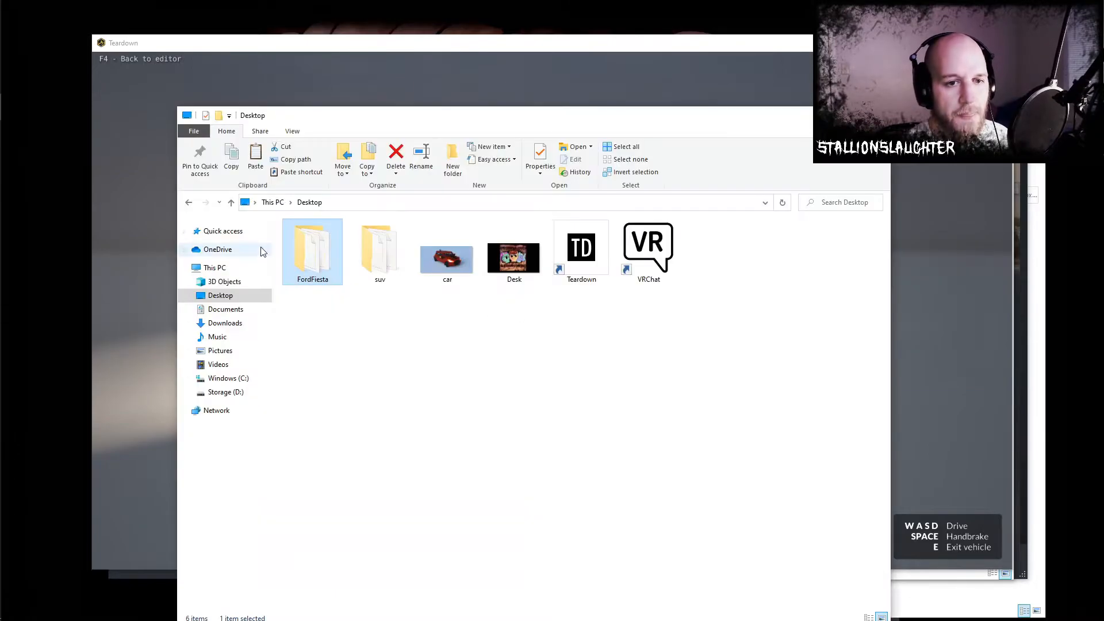
double_click(305, 259)
right_click(315, 250)
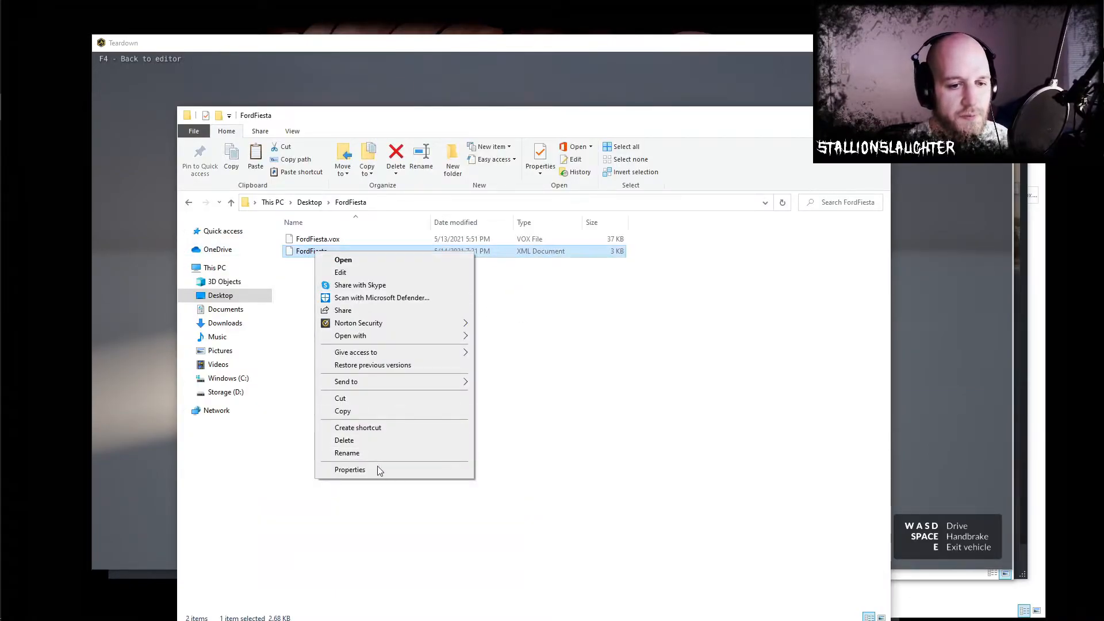
mouse_move(401, 337)
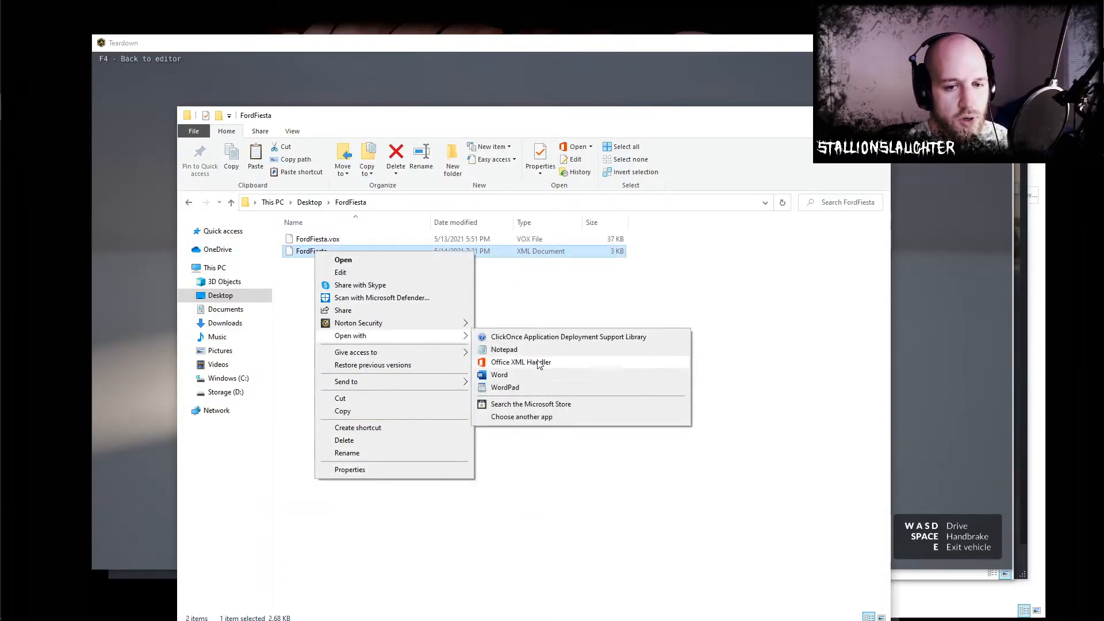
left_click(504, 350)
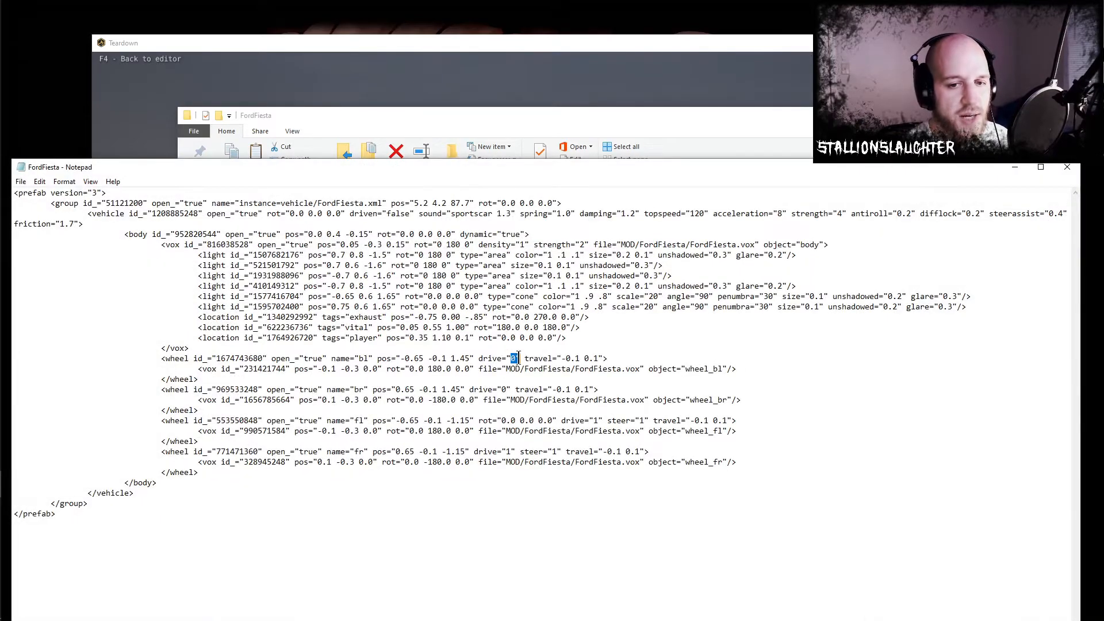
left_click_drag(469, 385, 519, 388)
left_click(585, 395)
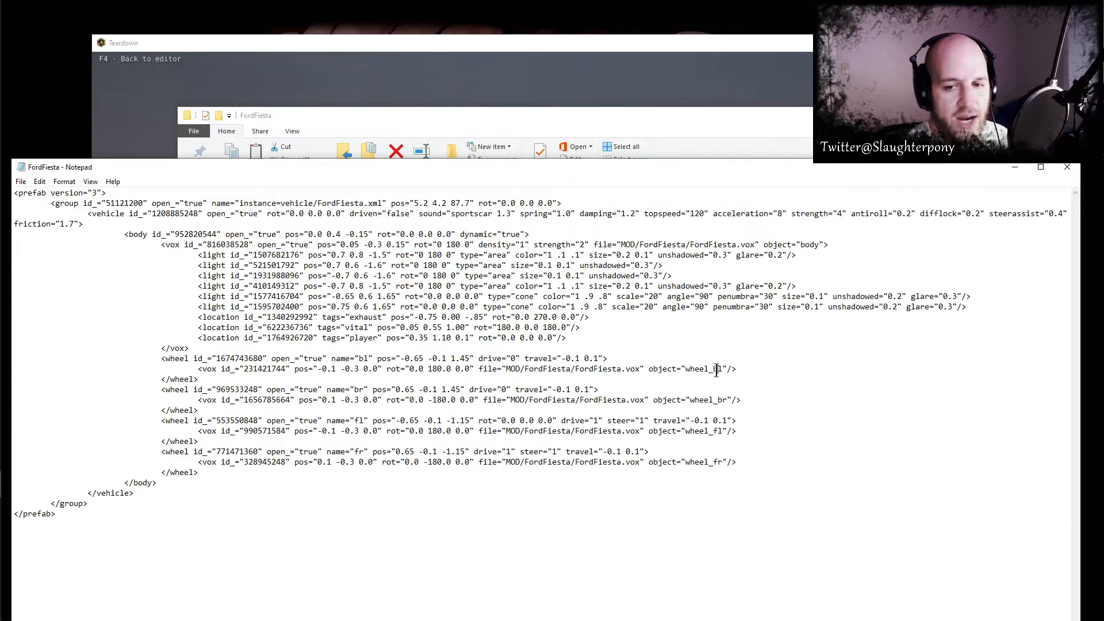
- Return to the Teardown play-test and drive the Fiesta forward through turns to check its handling
left_click(590, 56)
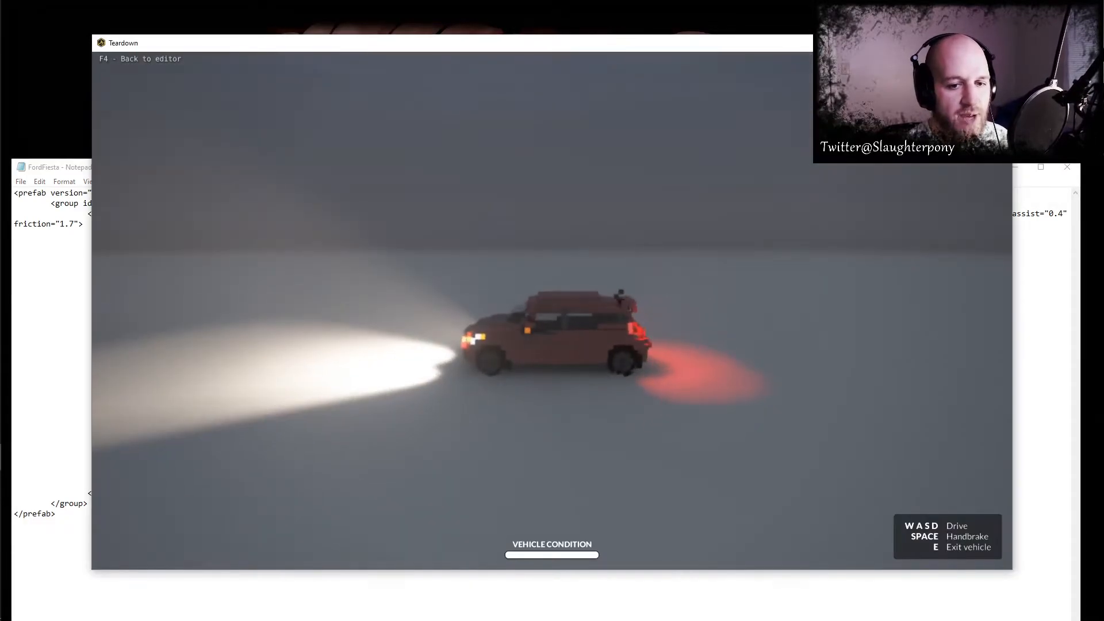
key("w")
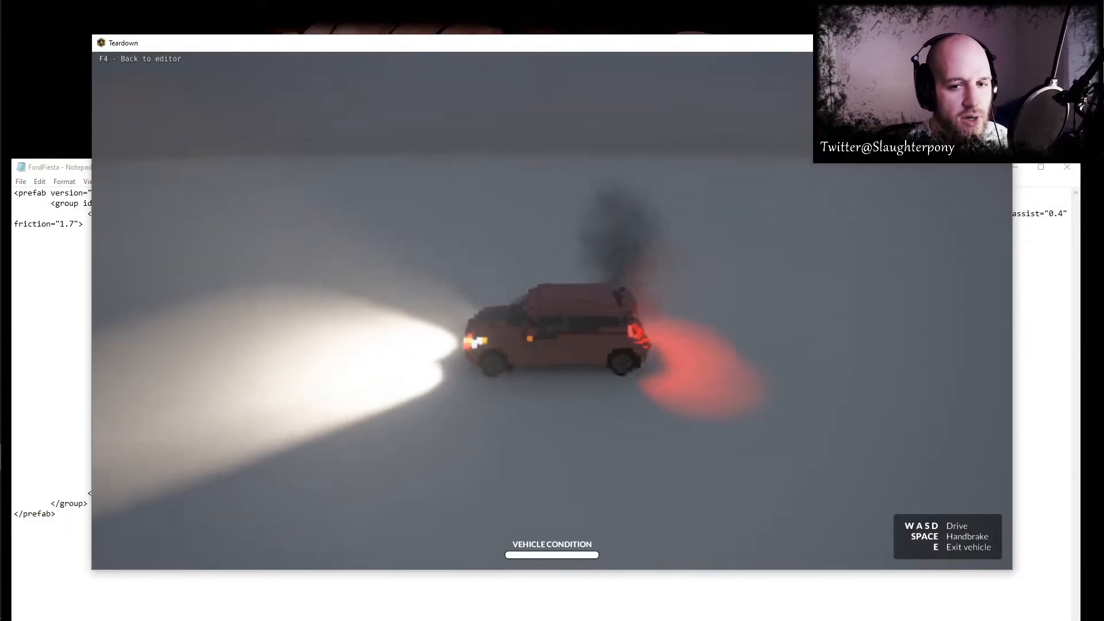
key("d")
key("d")
key("w")
key("w")
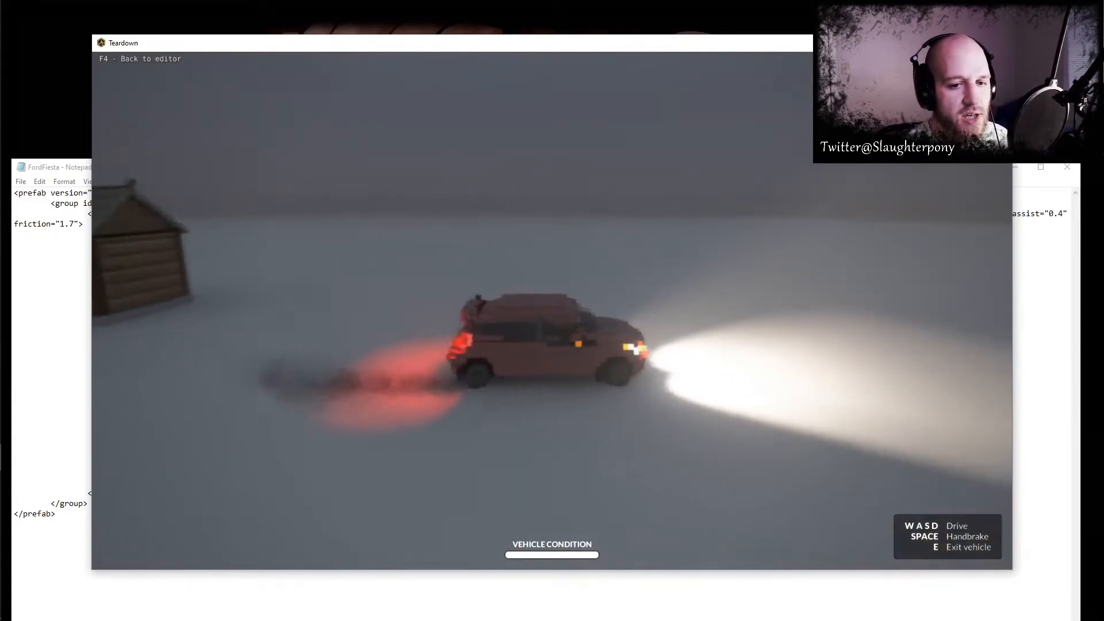
key("a")
key("d")
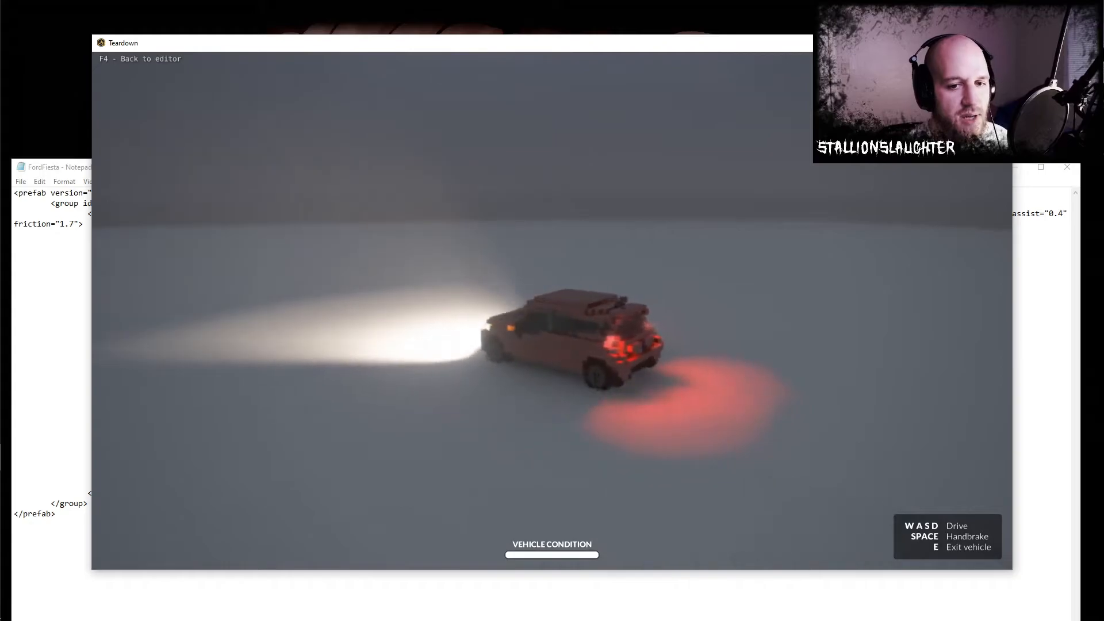
- Make a local copy of the subscribed Voxel Plaza mod and select Voxel Plaza Copy in the local files
key("alt+Tab")
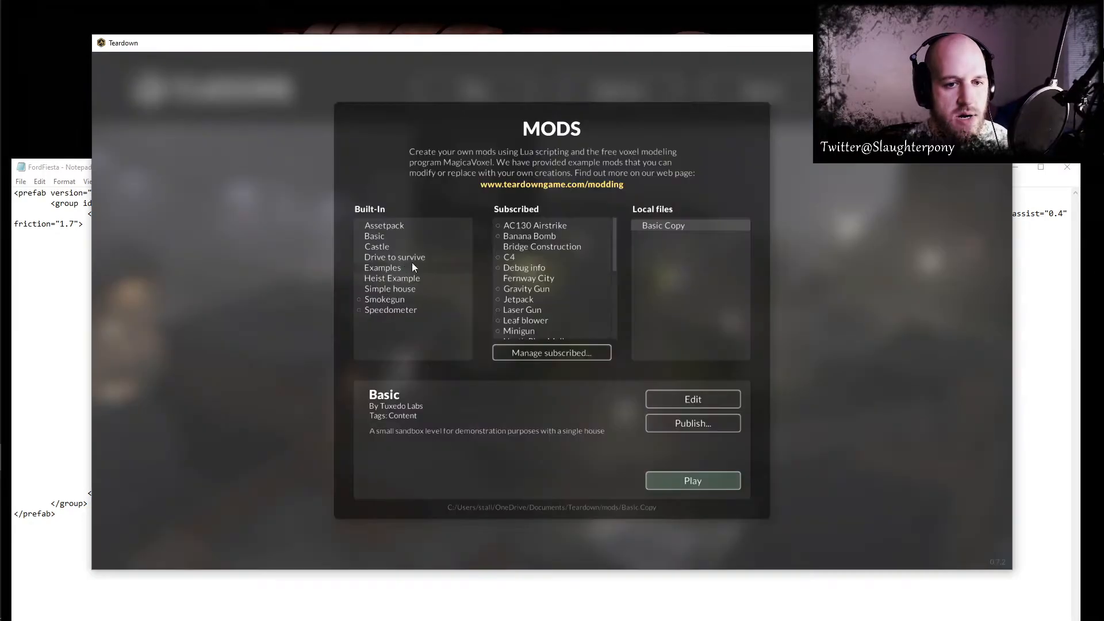
scroll(546, 335, "down", 6)
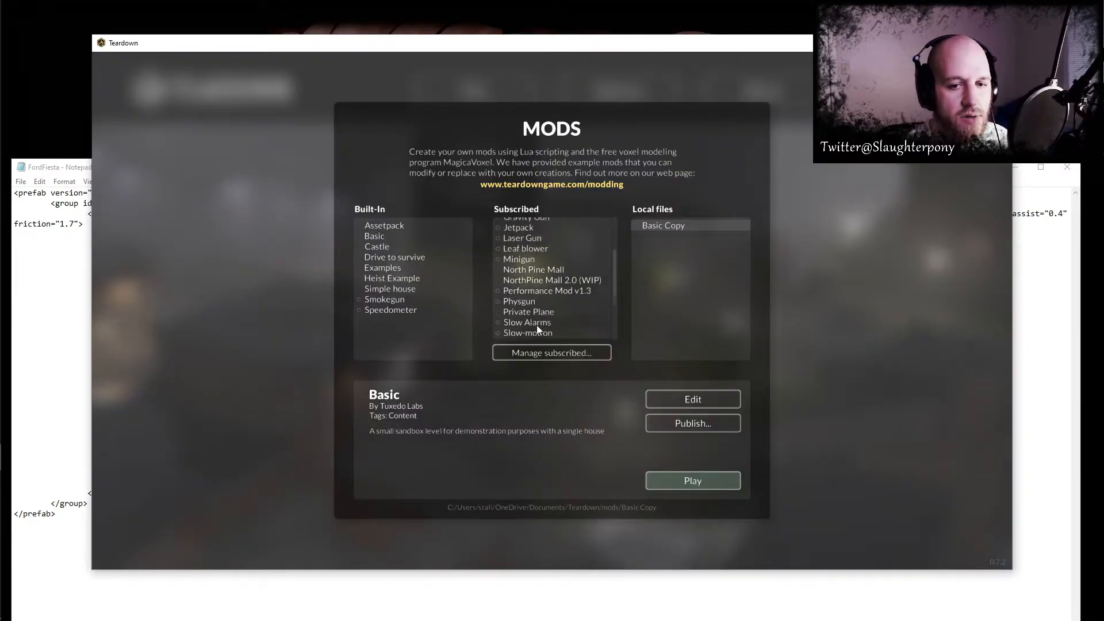
scroll(546, 332, "down", 2)
left_click(542, 331)
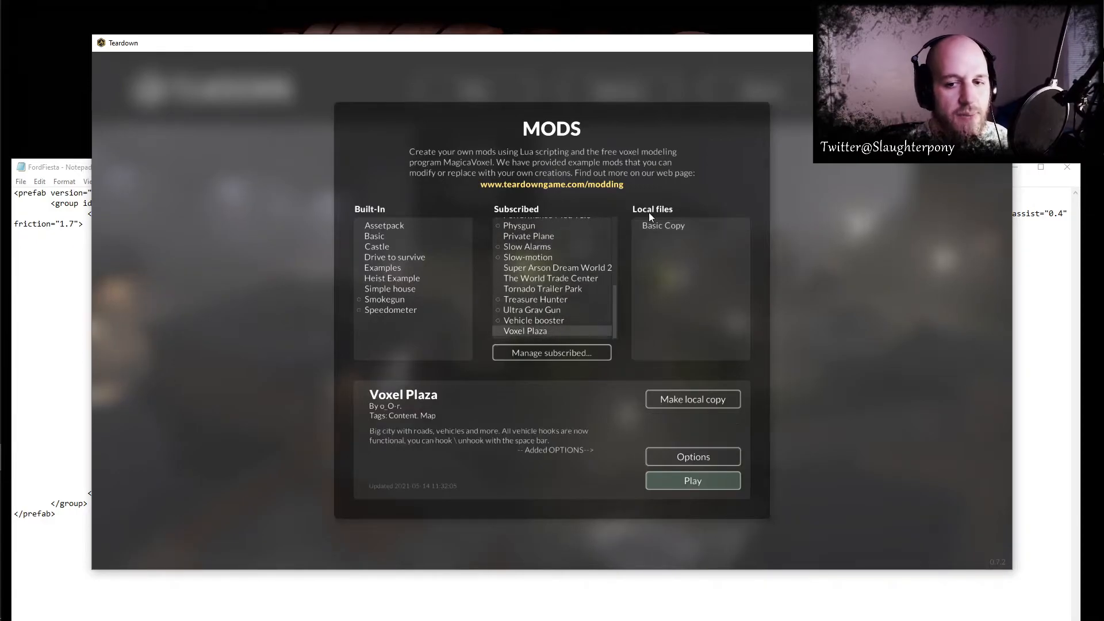
left_click(670, 405)
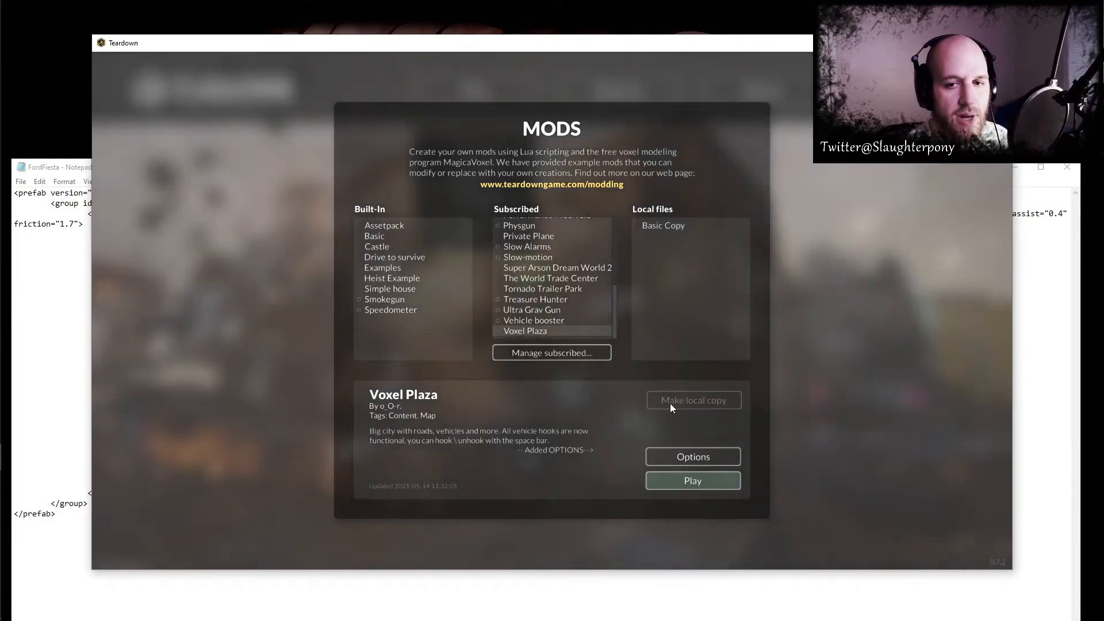
left_click(678, 237)
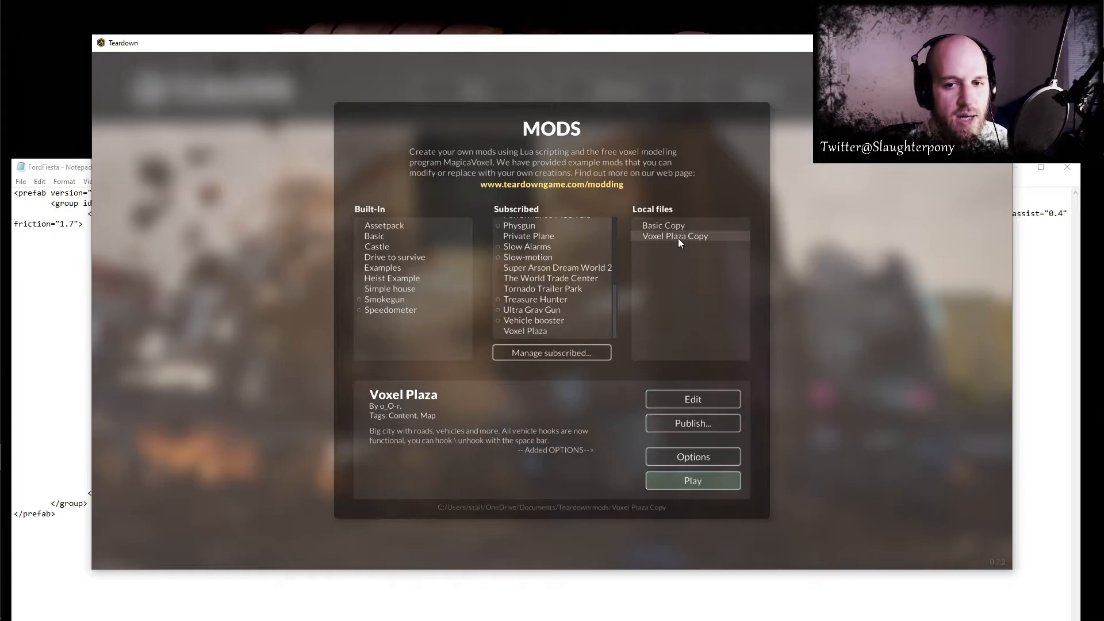
- Open the Voxel Plaza Copy folder under Documents, Teardown, mods in File Explorer
left_click(13, 133)
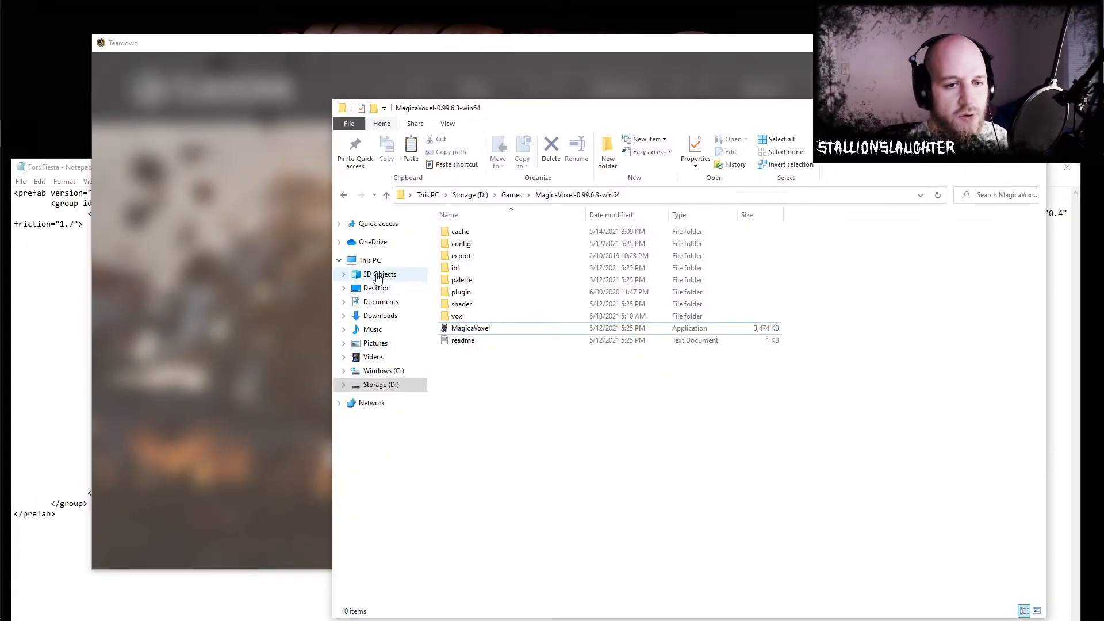
left_click(373, 302)
double_click(723, 253)
left_click(463, 235)
double_click(463, 235)
double_click(468, 245)
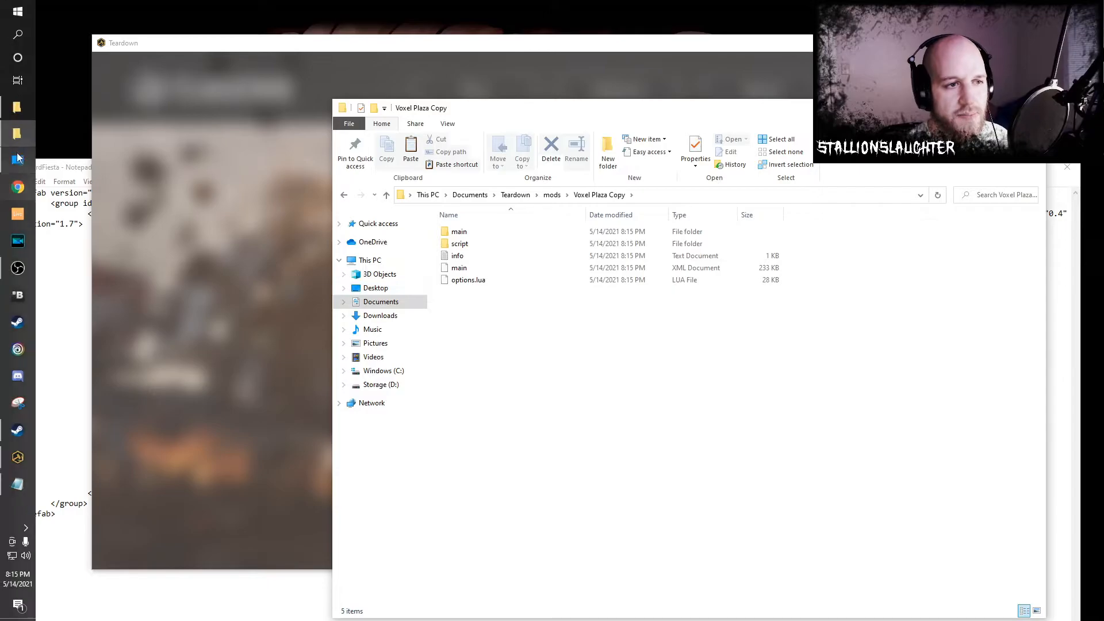
- Copy the FordFiesta folder from the Desktop into the Voxel Plaza Copy mod folder
left_click(16, 109)
left_click_drag(538, 120, 447, 121)
left_click(223, 205)
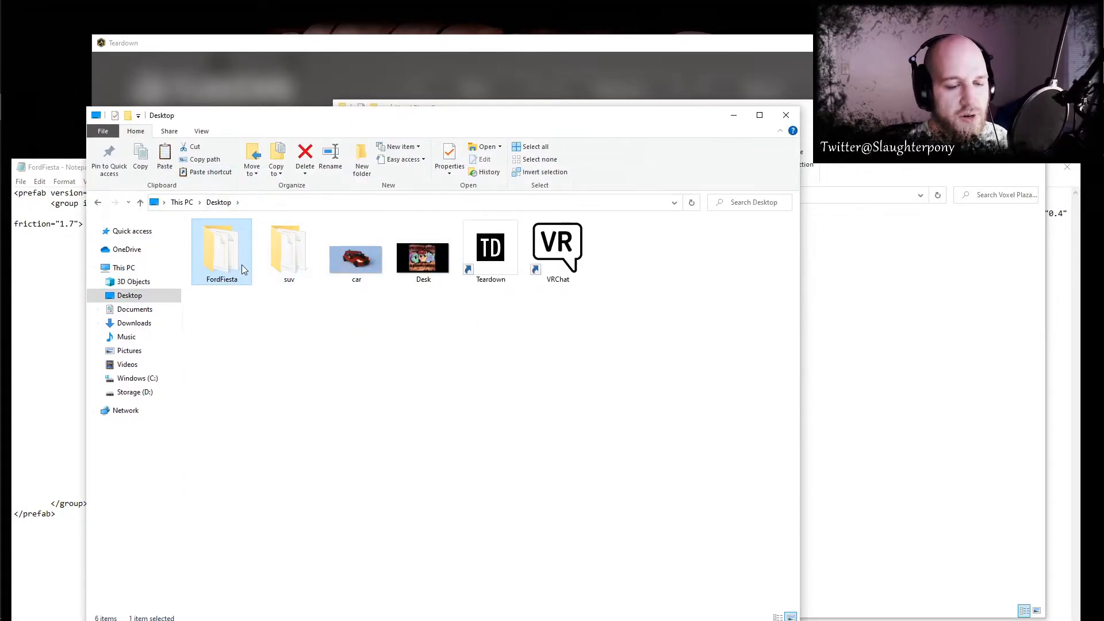
right_click(243, 268)
left_click(298, 424)
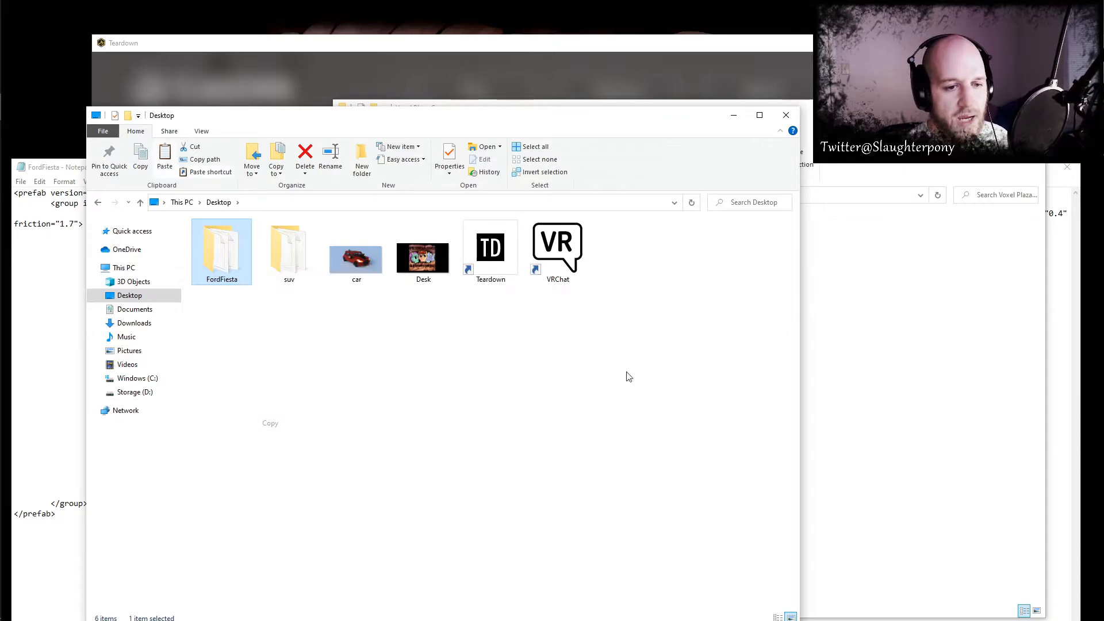
left_click(811, 378)
key("ctrl+v")
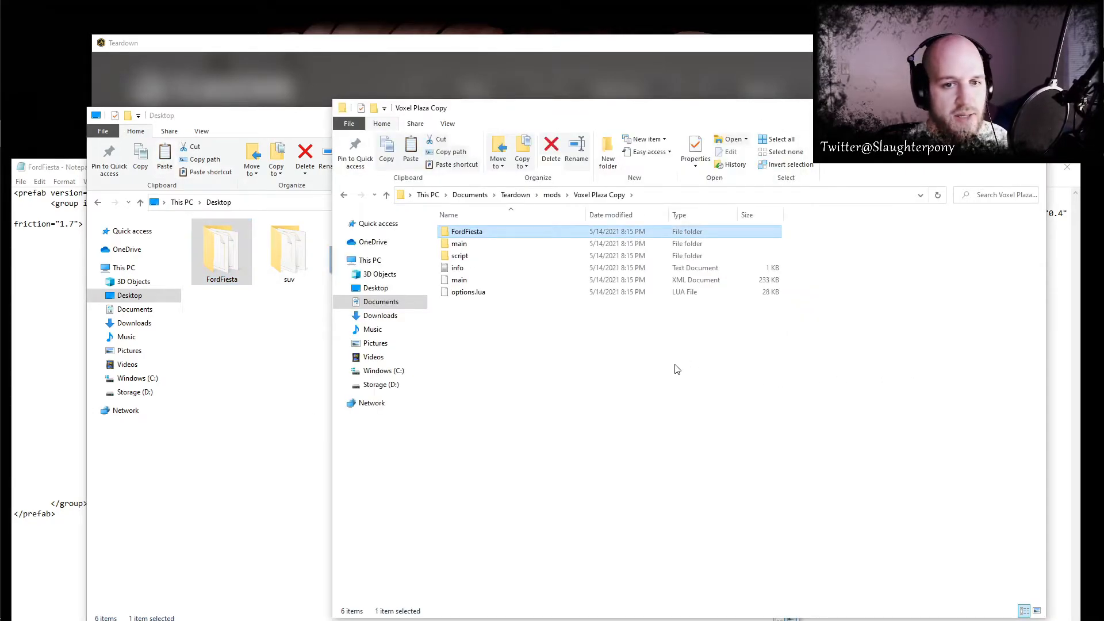
- Open Voxel Plaza Copy in the Teardown editor and locate the Cars group in the scene hierarchy
key("alt+Tab")
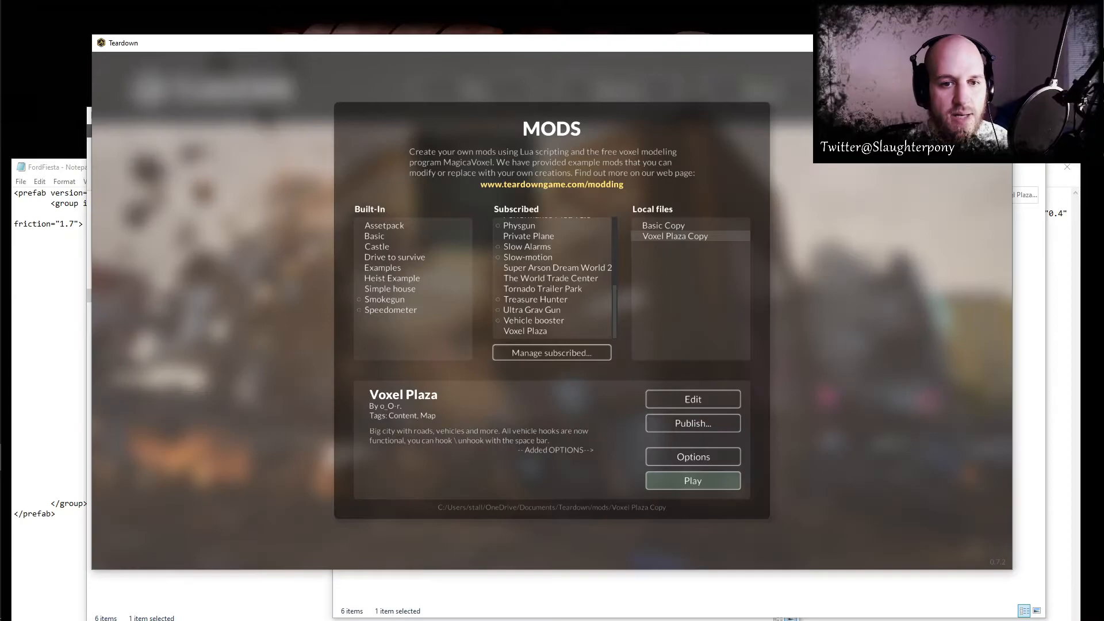
left_click(693, 399)
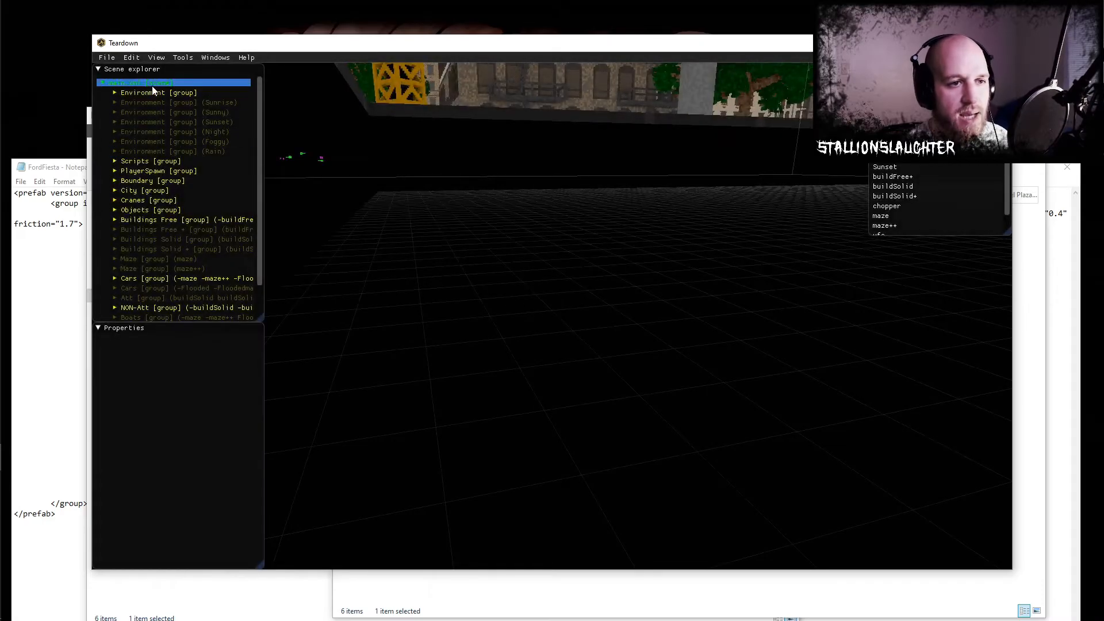
scroll(162, 221, "down", 2)
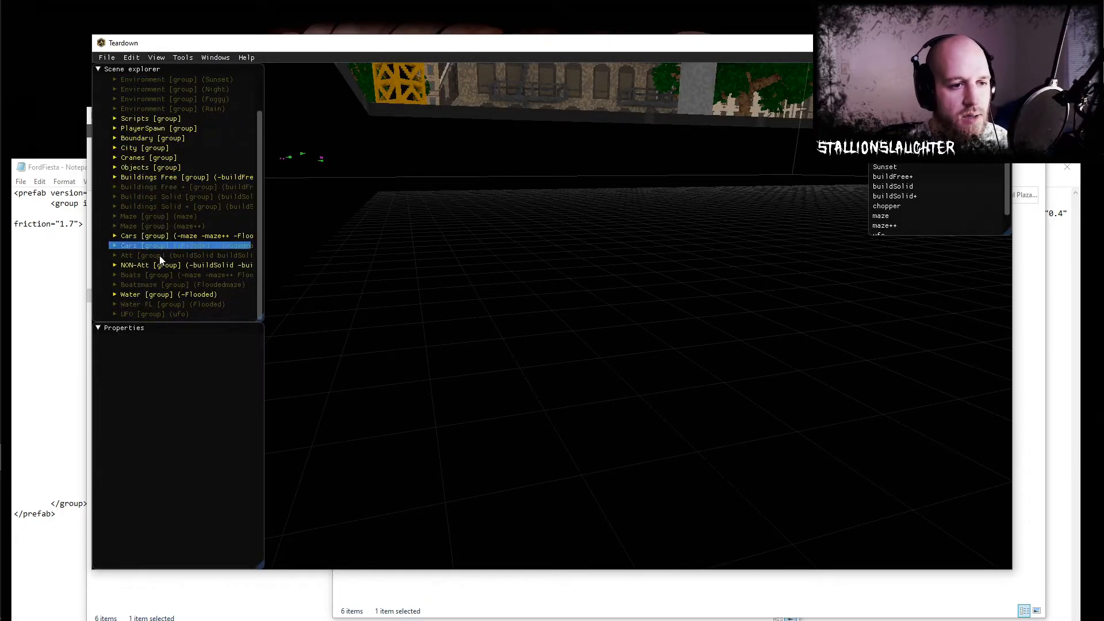
- Add a new instance to the Cars group and set its file to the FordFiesta prefab in the mod's FordFiesta folder
left_click(134, 238)
left_click(114, 236)
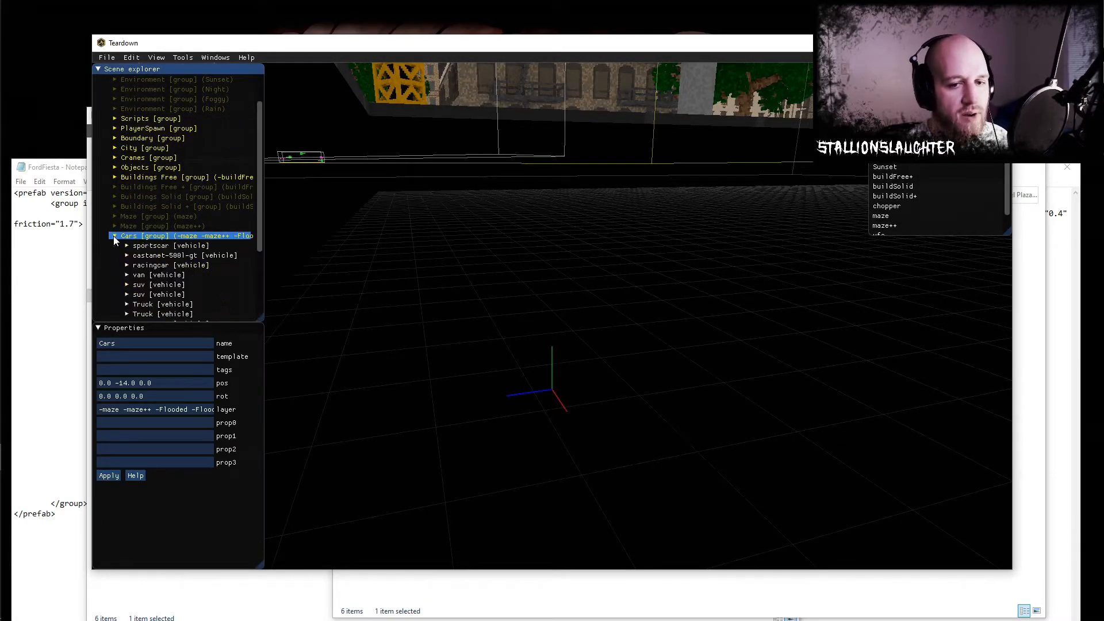
right_click(136, 237)
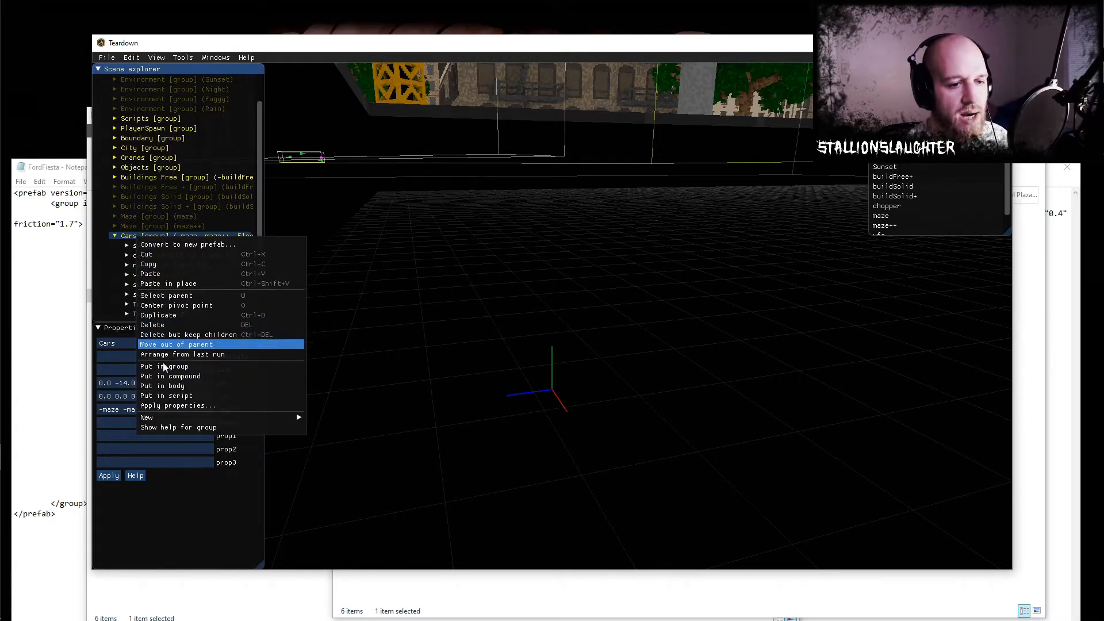
mouse_move(281, 416)
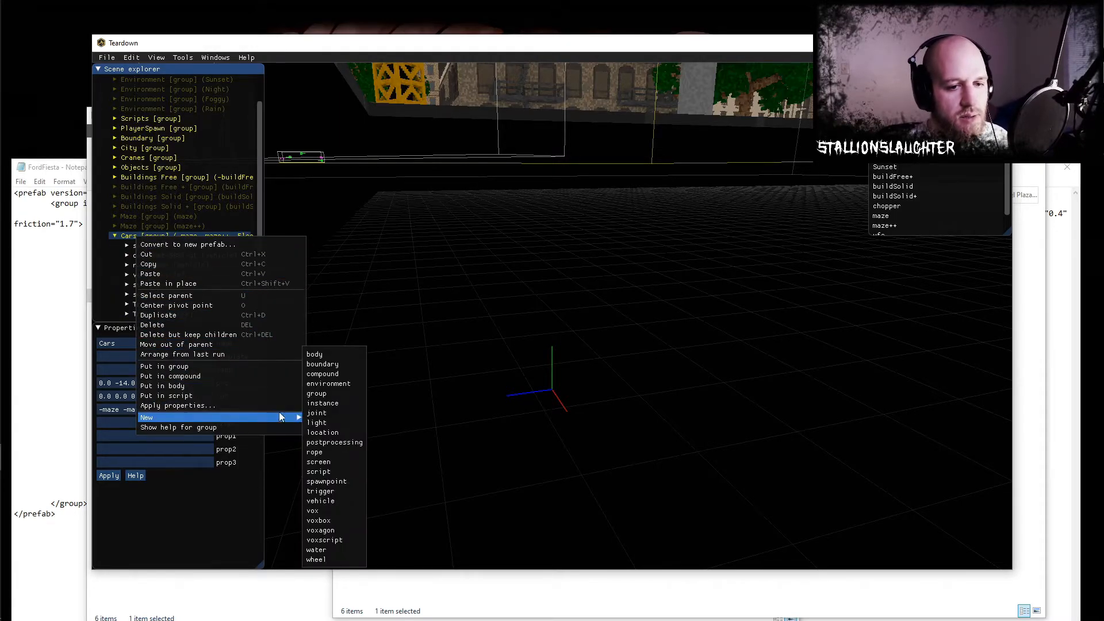
left_click(327, 403)
left_click(99, 409)
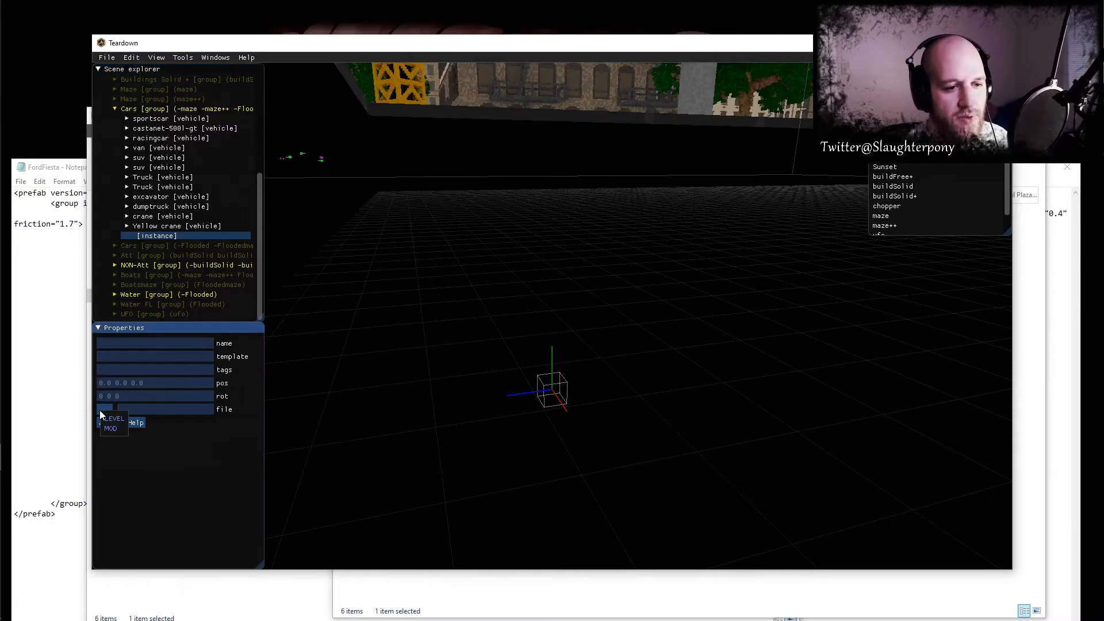
left_click(118, 431)
left_click(154, 447)
left_click(201, 465)
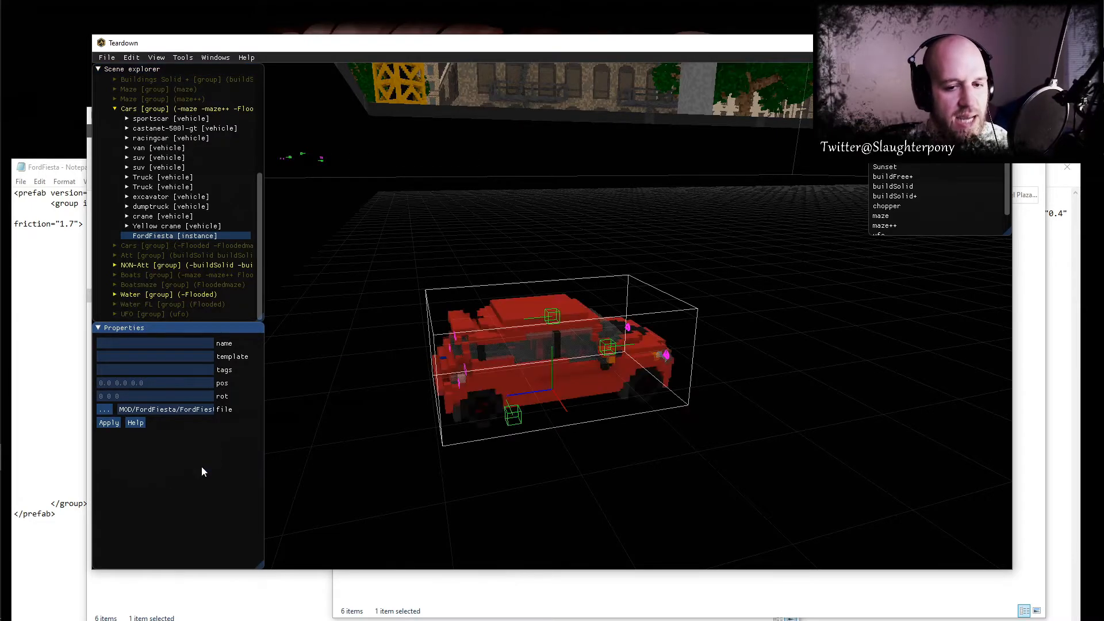
- Raise the Ford Fiesta instance above the road surface and play the map, walking towards the red car
scroll(538, 420, "down", 5)
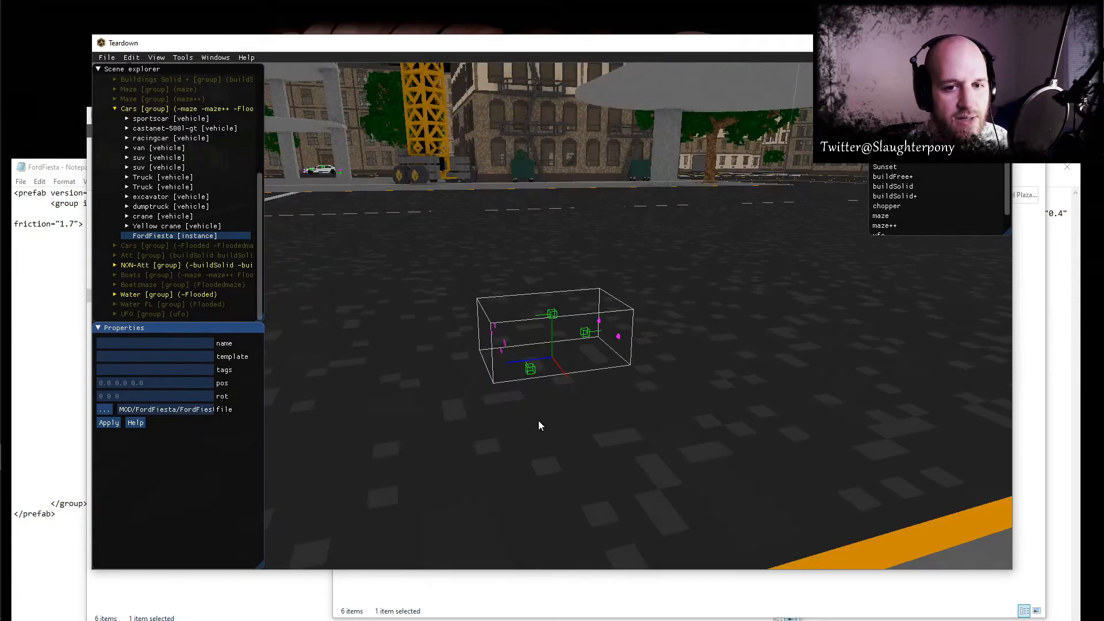
scroll(538, 419, "up", 6)
left_click_drag(547, 401, 557, 154)
key("F5")
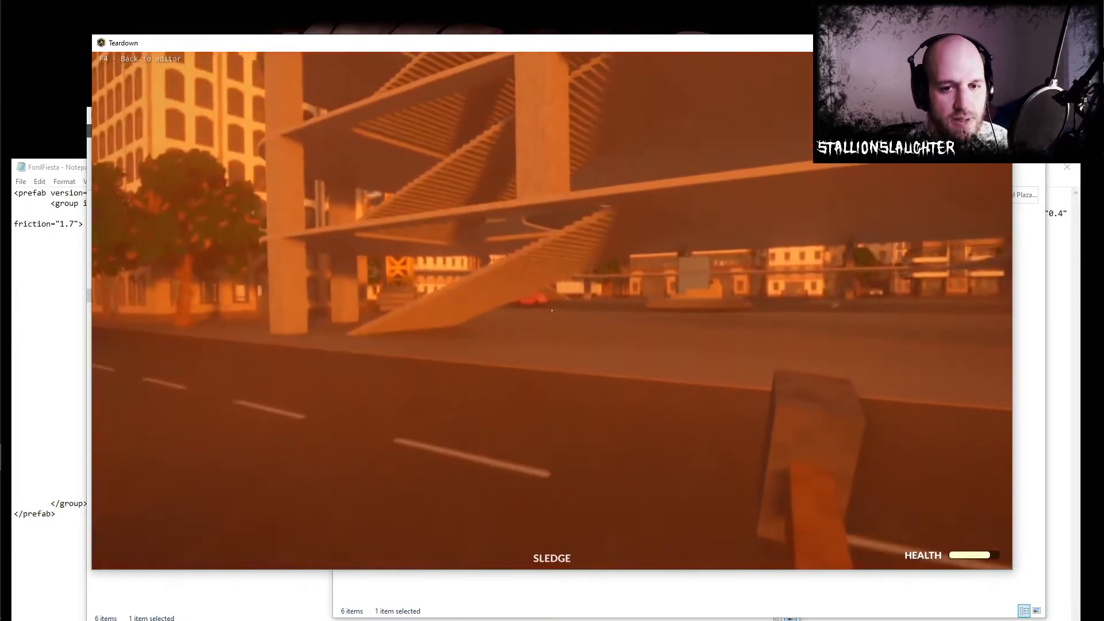
key("w")
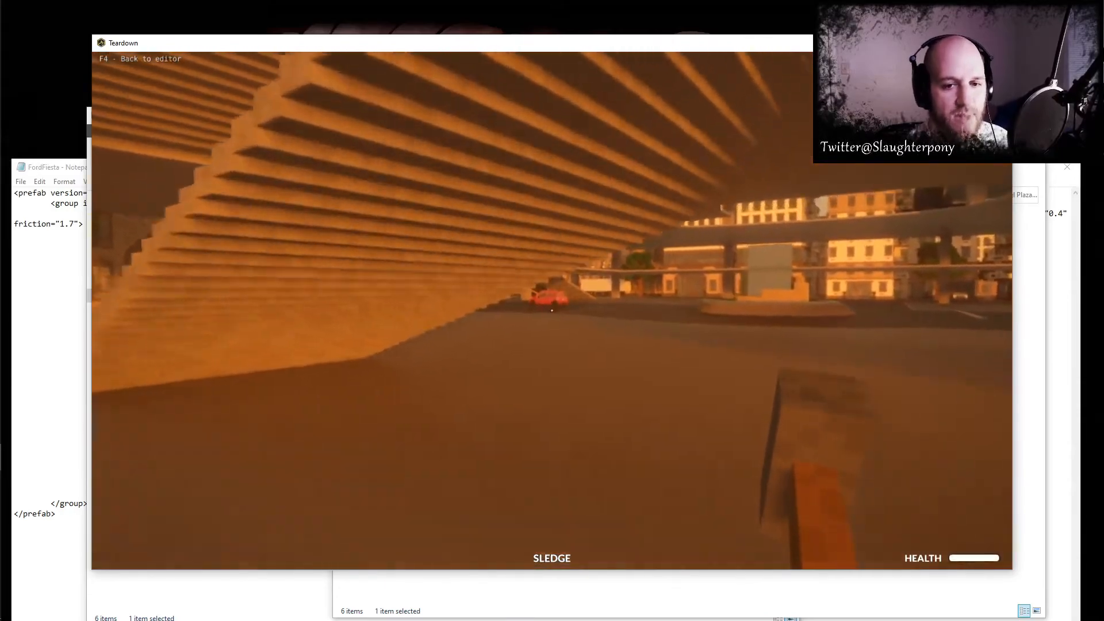
key("alt+Tab")
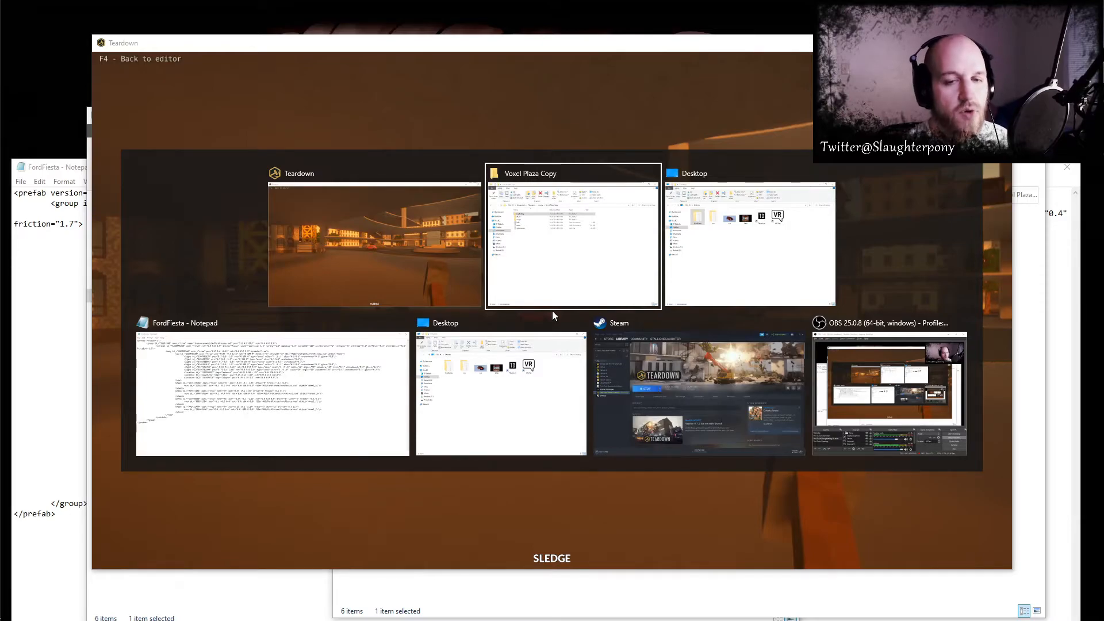
key("alt+Tab")
key("alt+Tab")
key("alt+Tab")
key("alt+Tab")
key("alt+Tab")
key("alt+Tab")
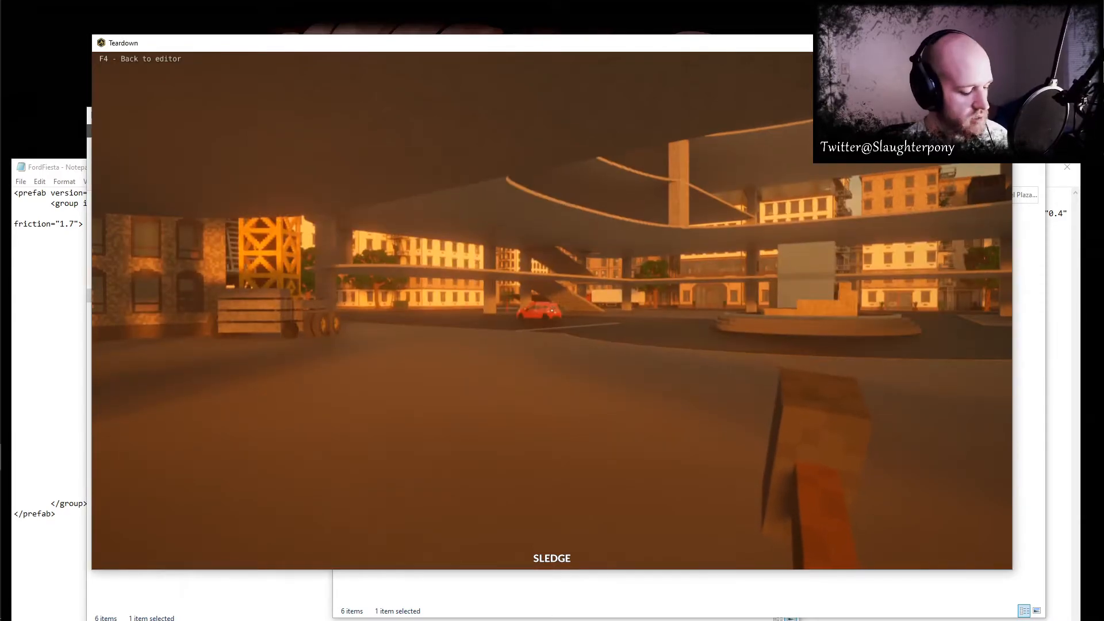
- Return to the editor and inspect the FordFiesta instance in the basic scene from a closer angle
key("F4")
scroll(556, 314, "up", 6)
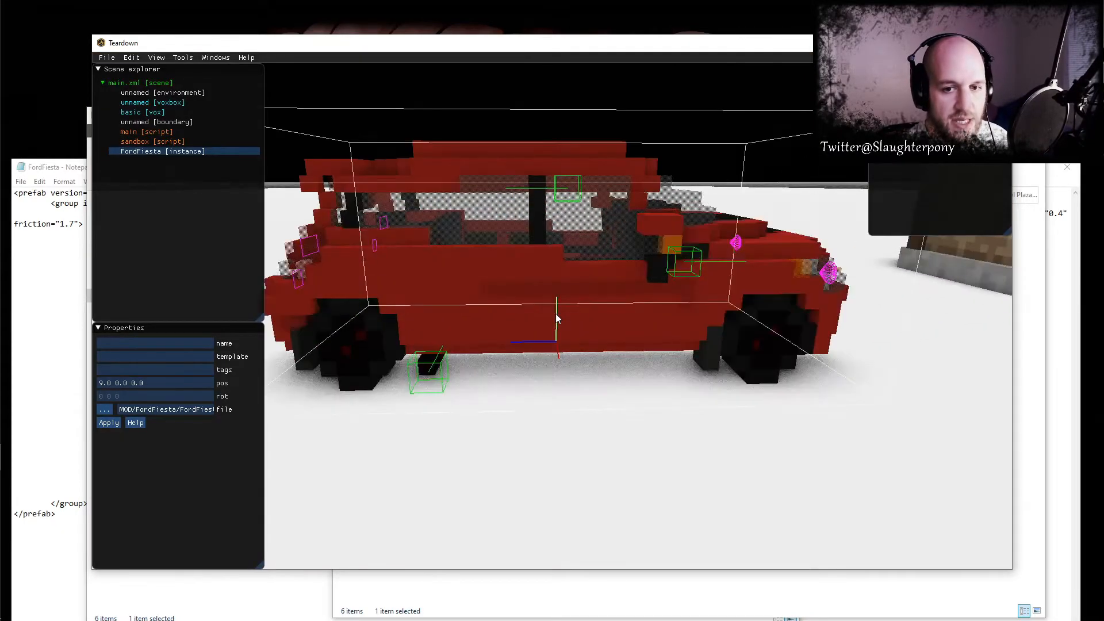
scroll(555, 314, "down", 2)
scroll(555, 314, "up", 1)
right_click_drag(555, 313, 575, 314)
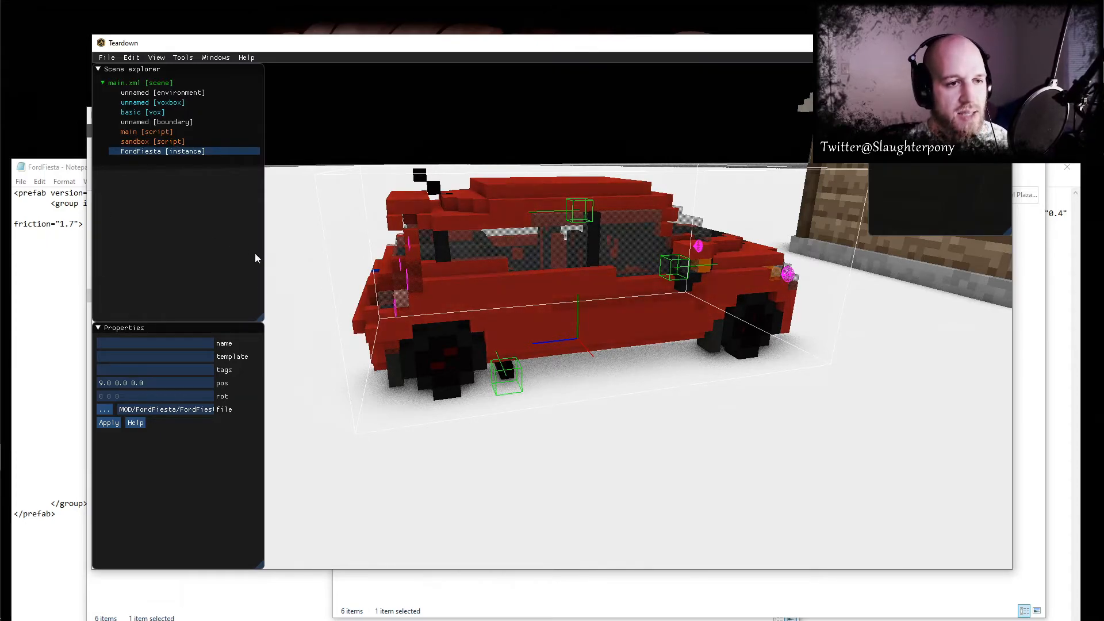
- Switch to File Explorer and open the FordFiesta folder inside the Basic Copy mod
left_click(18, 134)
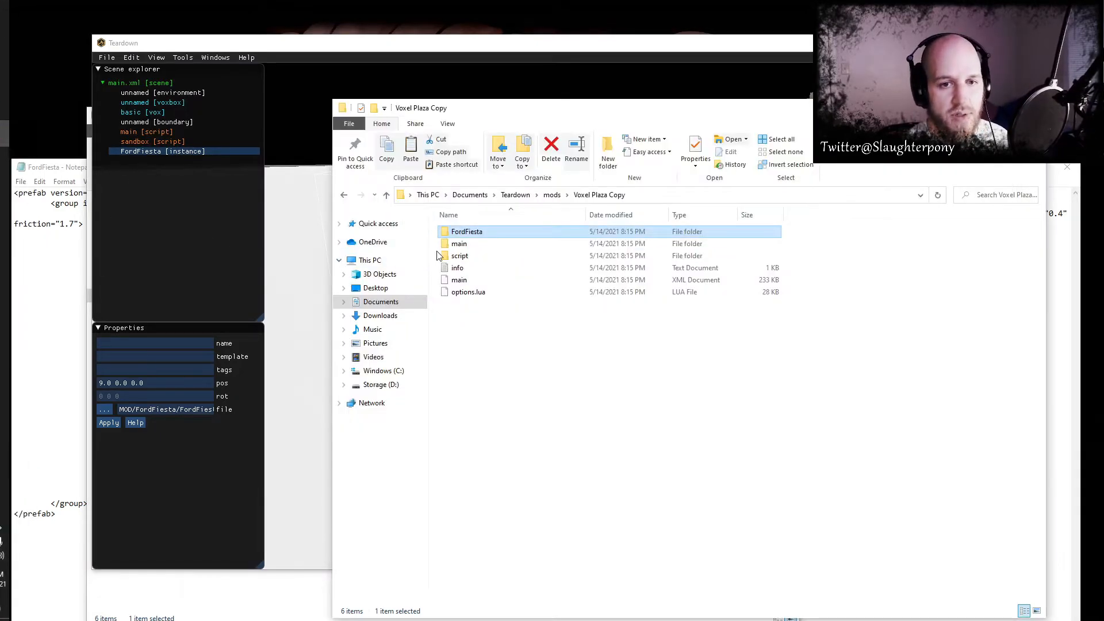
left_click(550, 195)
double_click(468, 233)
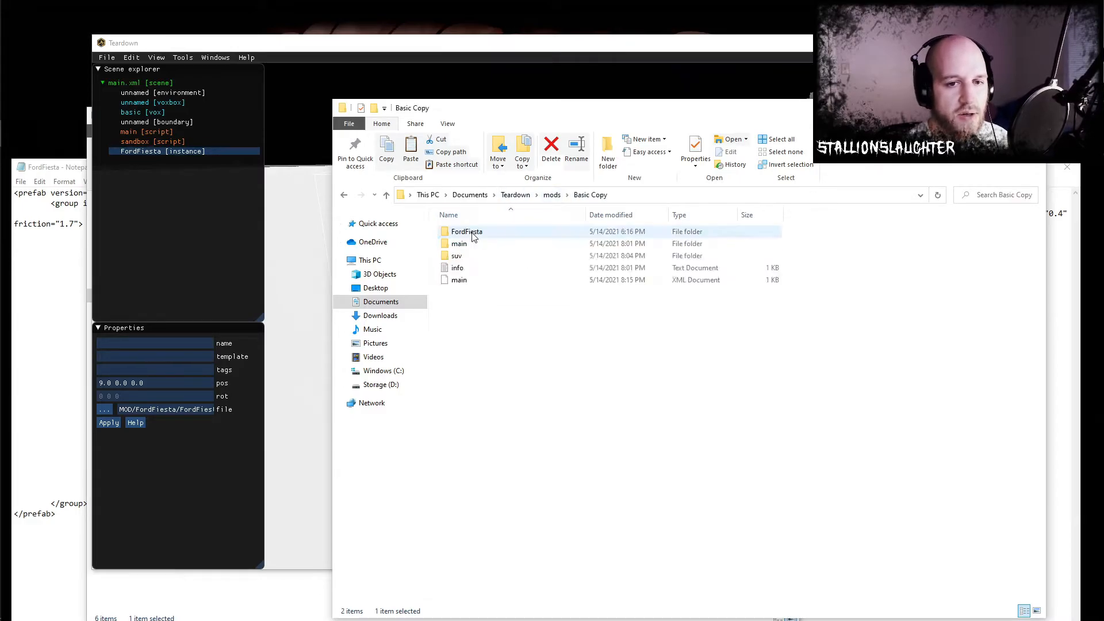
double_click(466, 232)
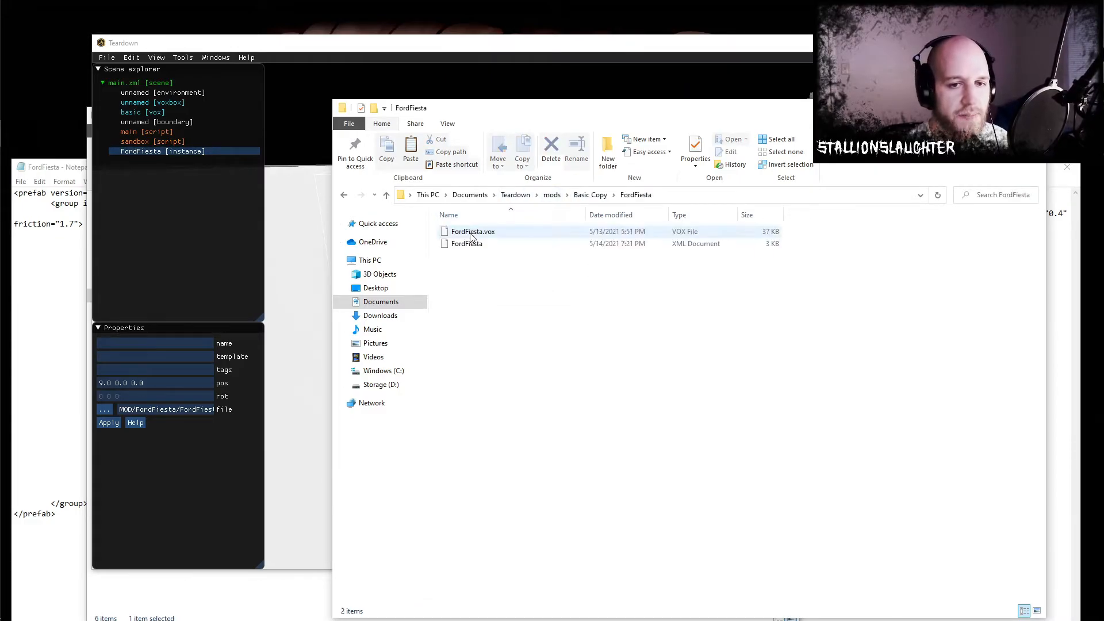
- Close the FordFiesta file already open in Notepad and open the FordFiesta XML document from the Basic Copy mod in Notepad
right_click(472, 247)
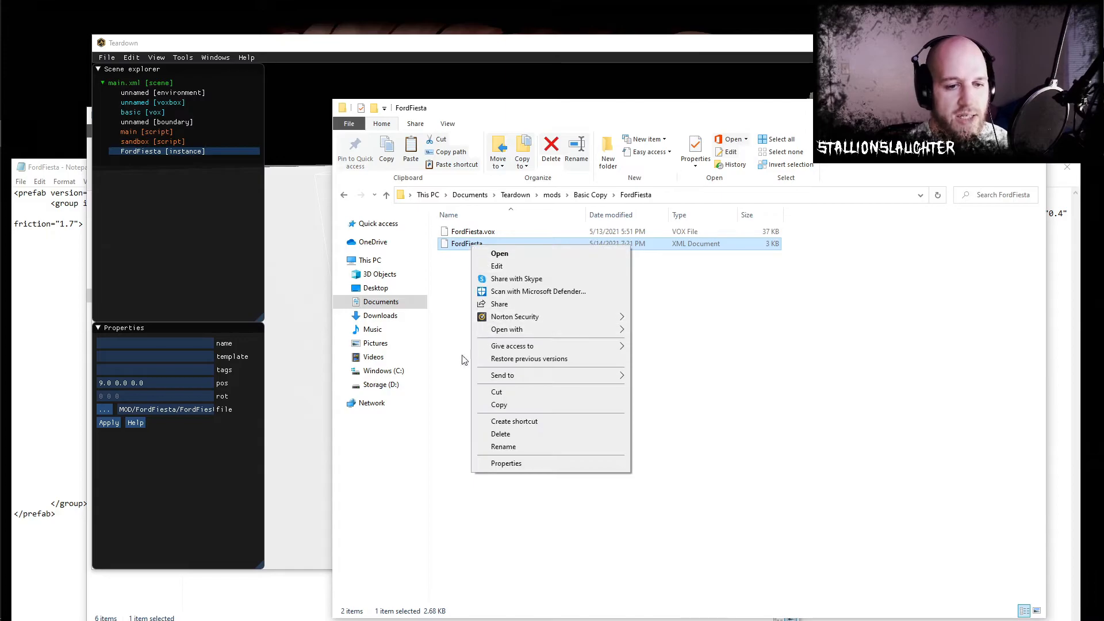
mouse_move(22, 289)
left_click(77, 175)
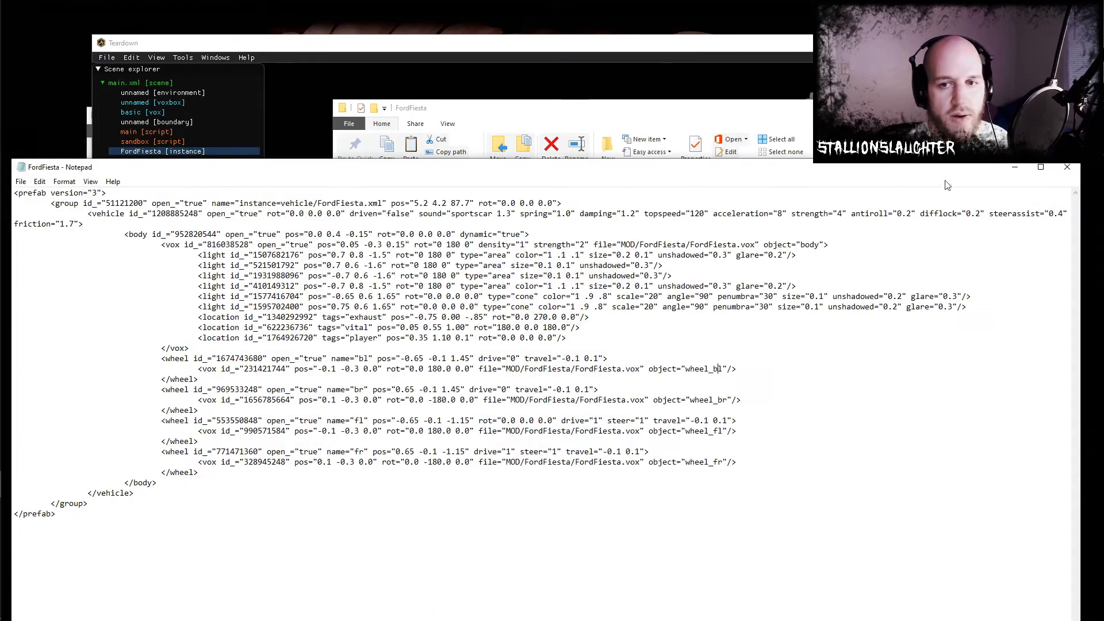
left_click(1067, 168)
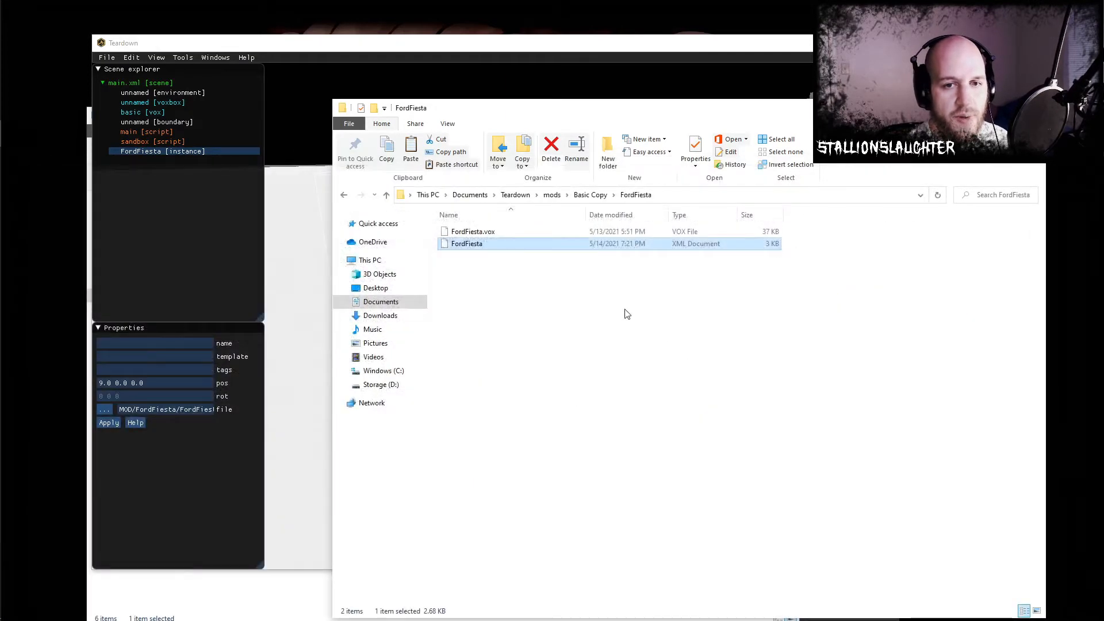
mouse_move(22, 396)
right_click(467, 244)
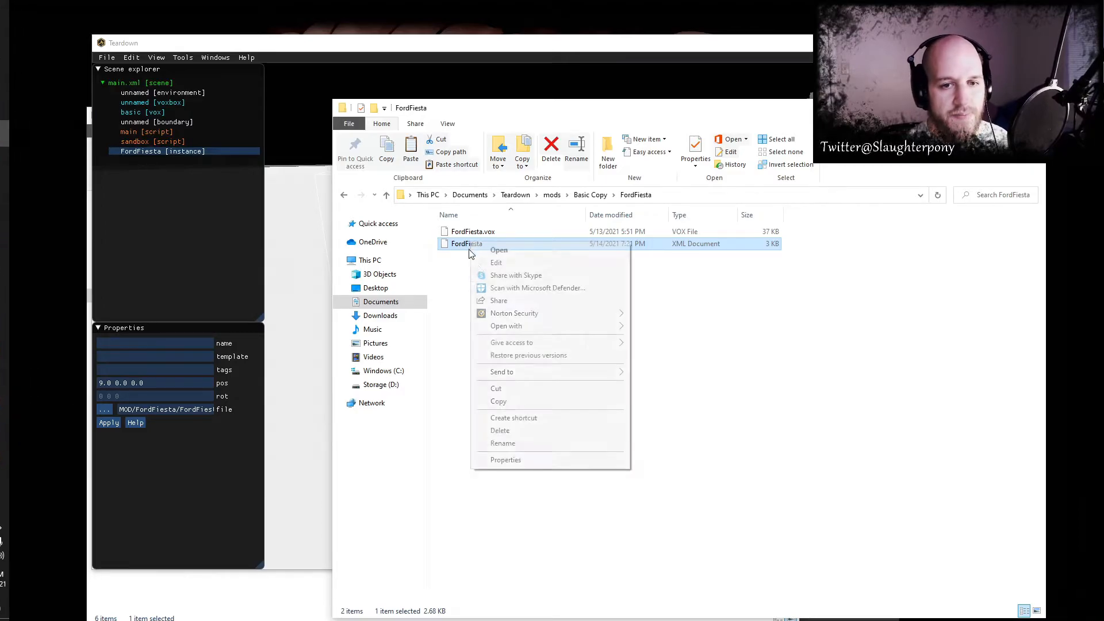
mouse_move(570, 338)
left_click(672, 345)
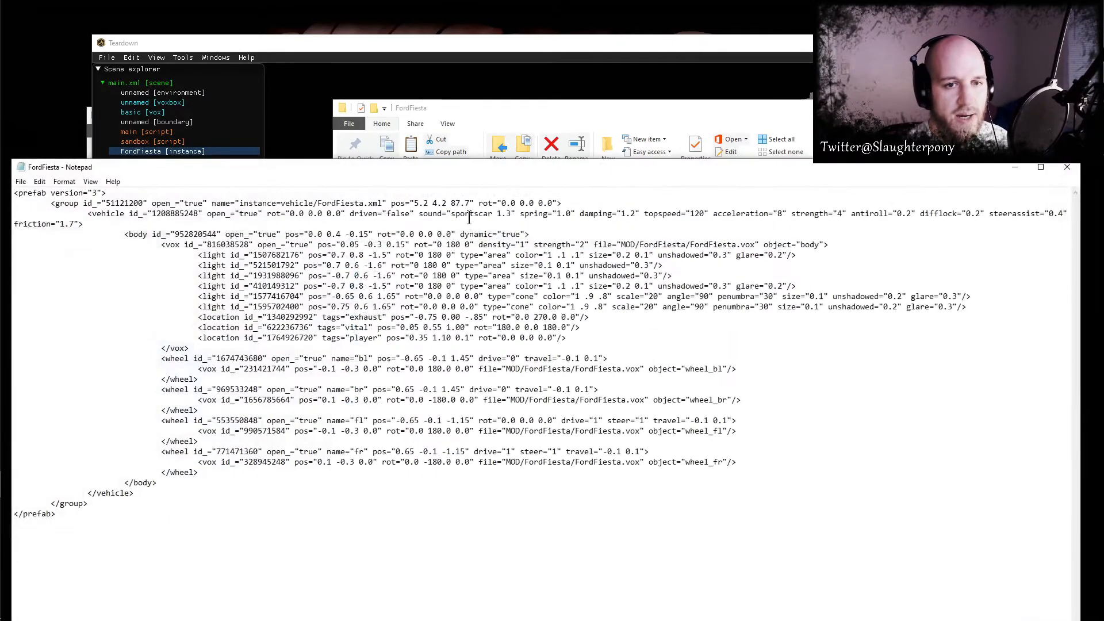
- Set the vehicle's sound attribute to "suv3", save the XML file, and switch back to Teardown
left_click_drag(453, 215, 507, 214)
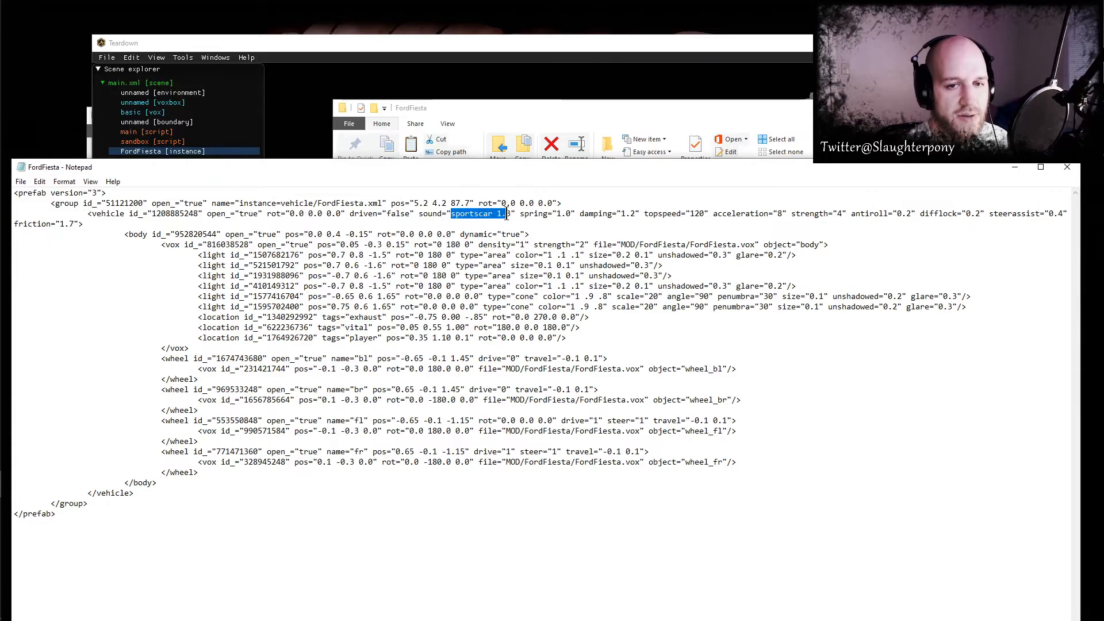
type("suv3")
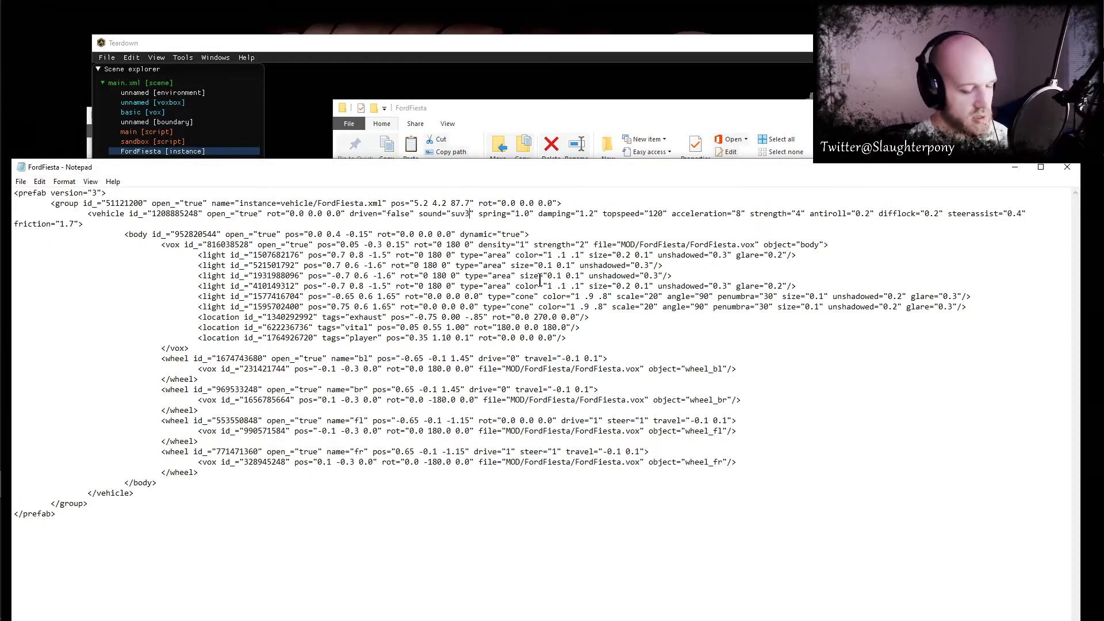
left_click(442, 44)
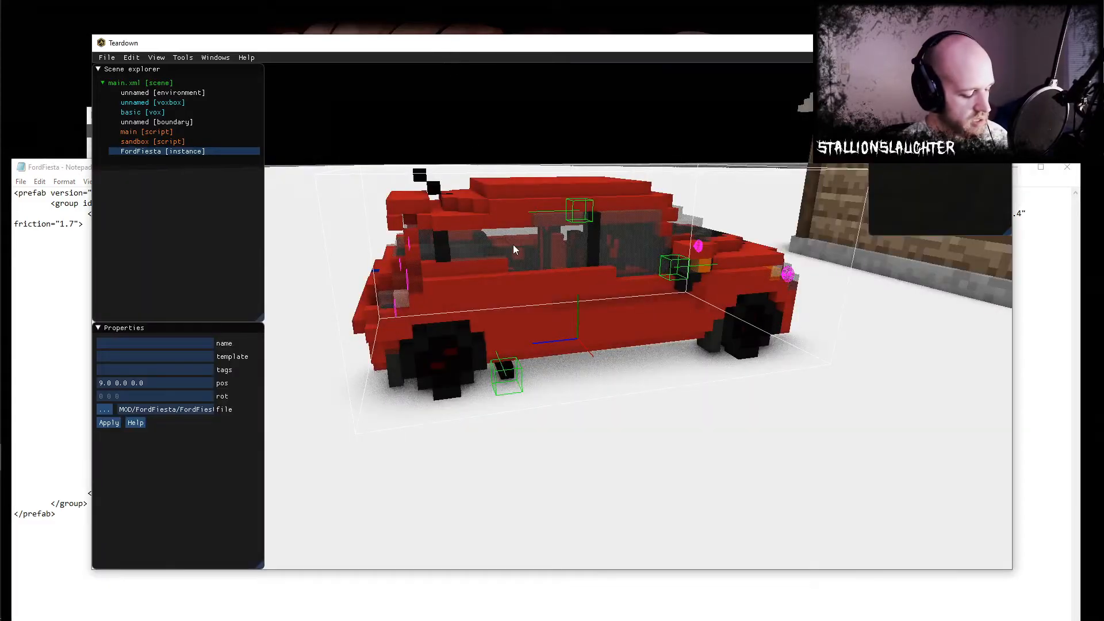
- Play the level, test-drive the Ford Fiesta around the cabin to hear its engine sound, and return to the editor
key("F5")
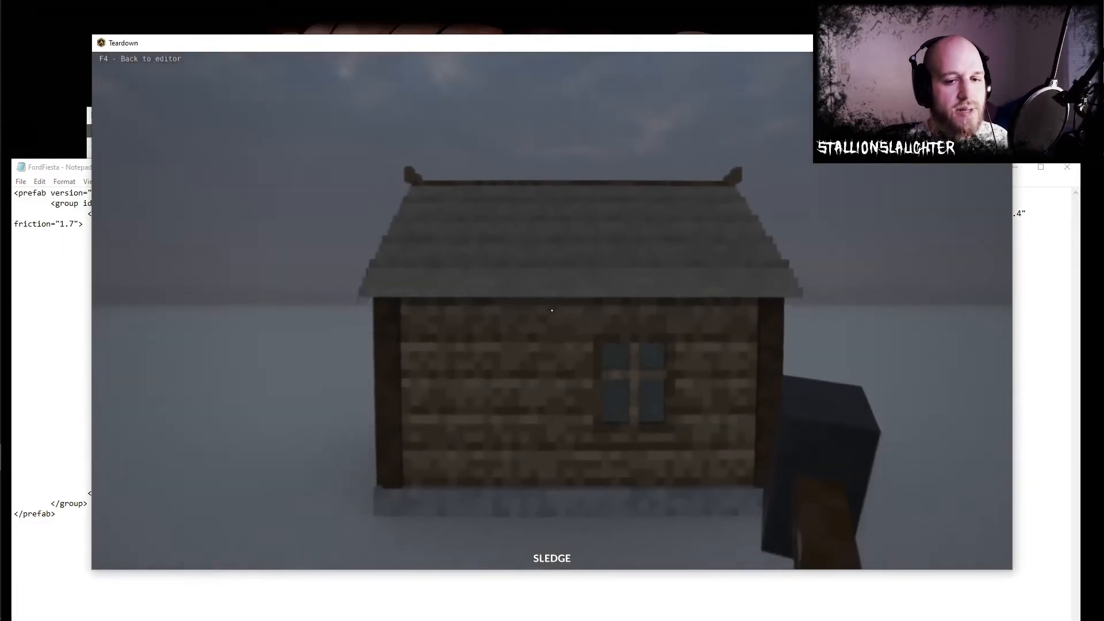
key("e")
key("s")
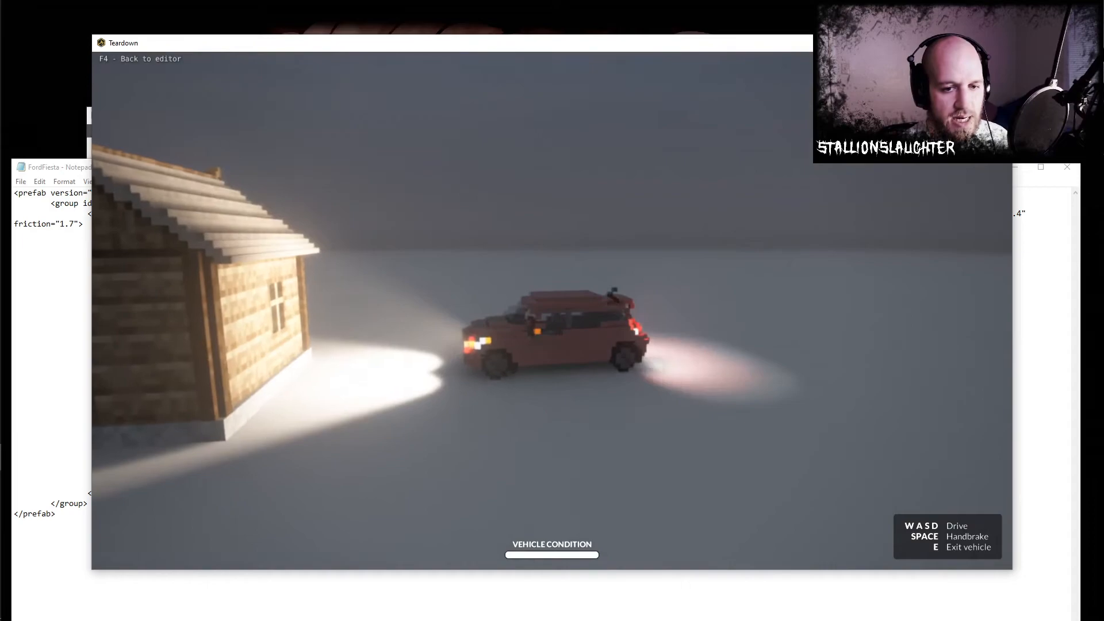
key("a")
key("space")
key("w")
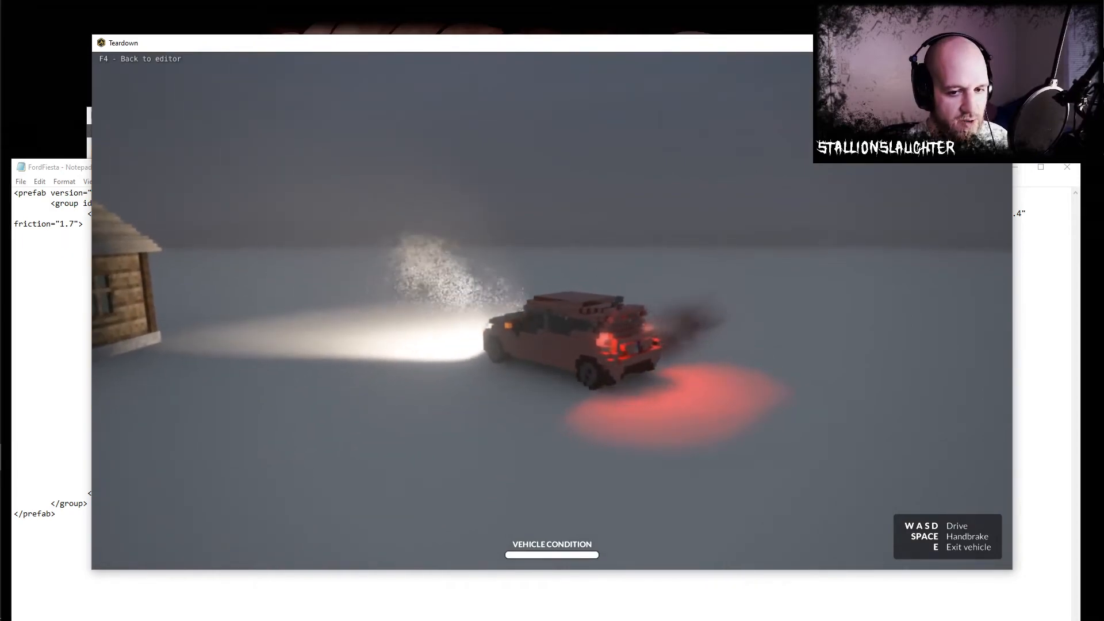
key("d")
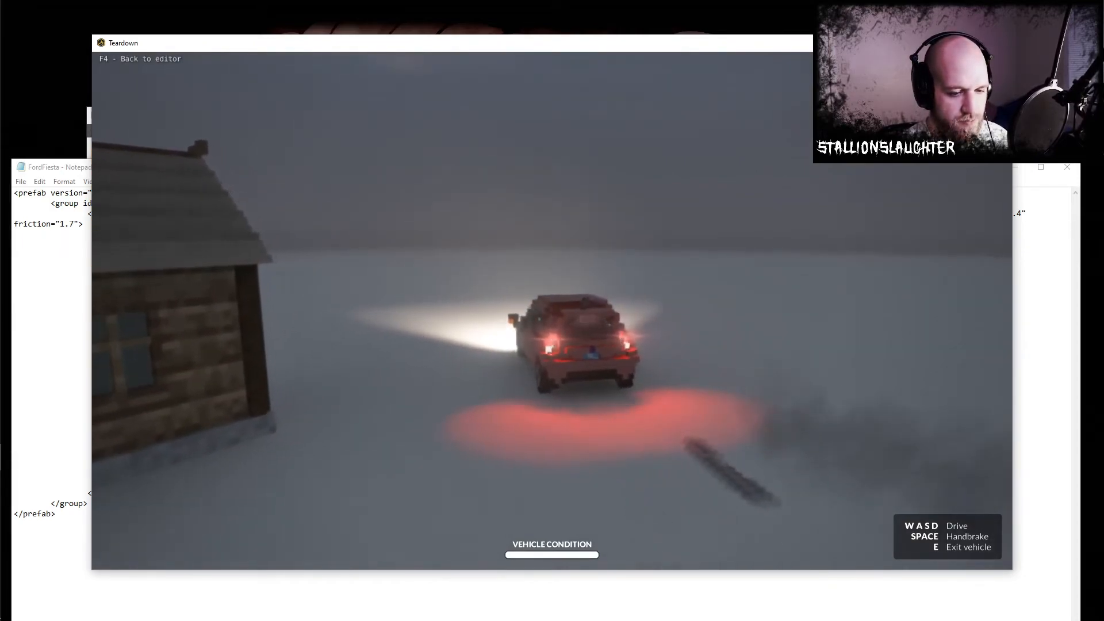
key("s")
key("F4")
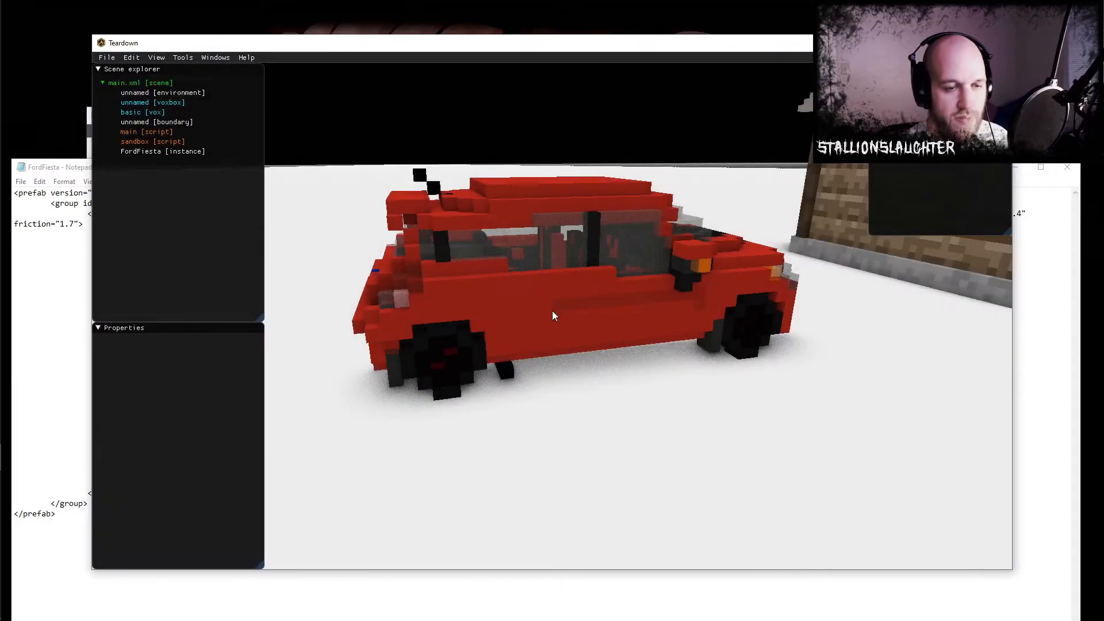
- Change the vehicle's sound attribute in the FordFiesta XML to "sportscar" and save the file
key("alt+Tab")
key("BackSpace")
type("sportscar")
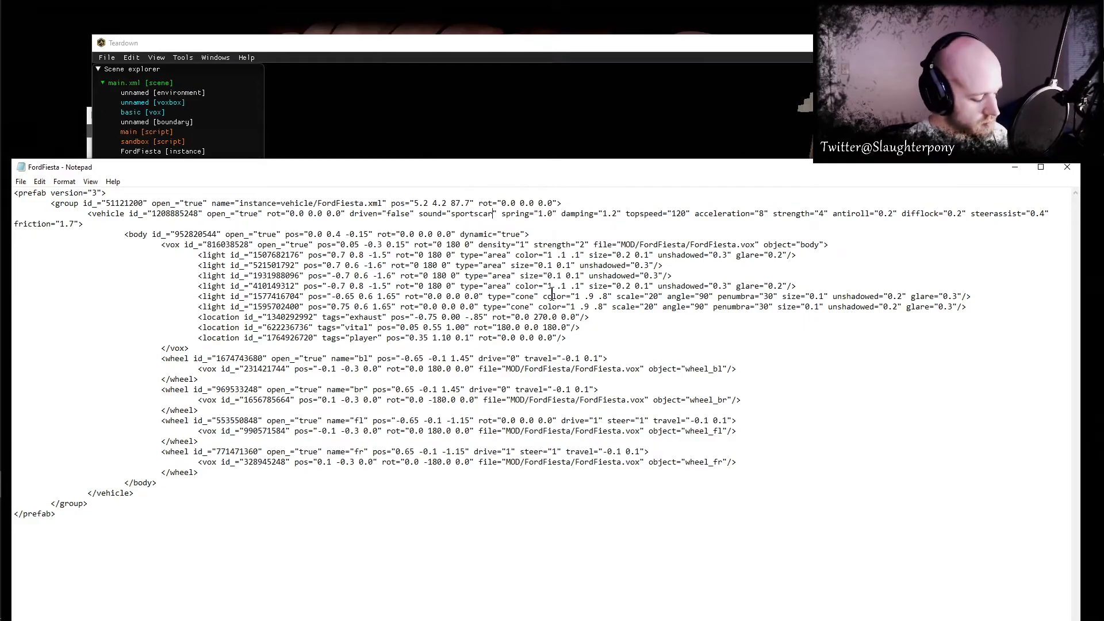
- Switch to Teardown, play the level again, and reverse the Ford Fiesta to hear the sportscar sound
key("alt+Tab")
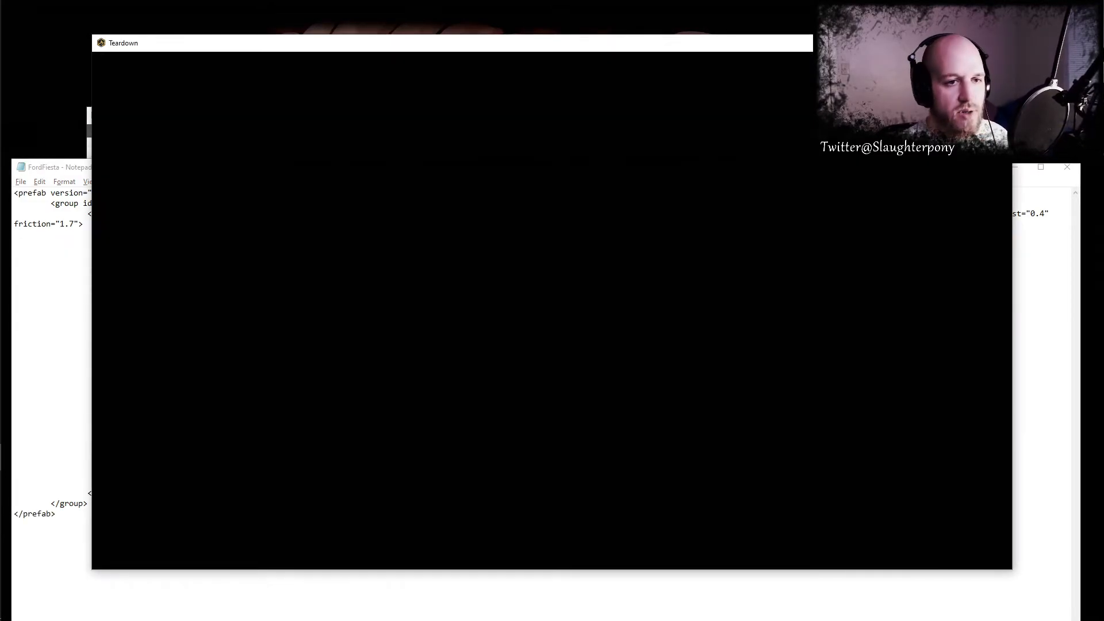
key("e")
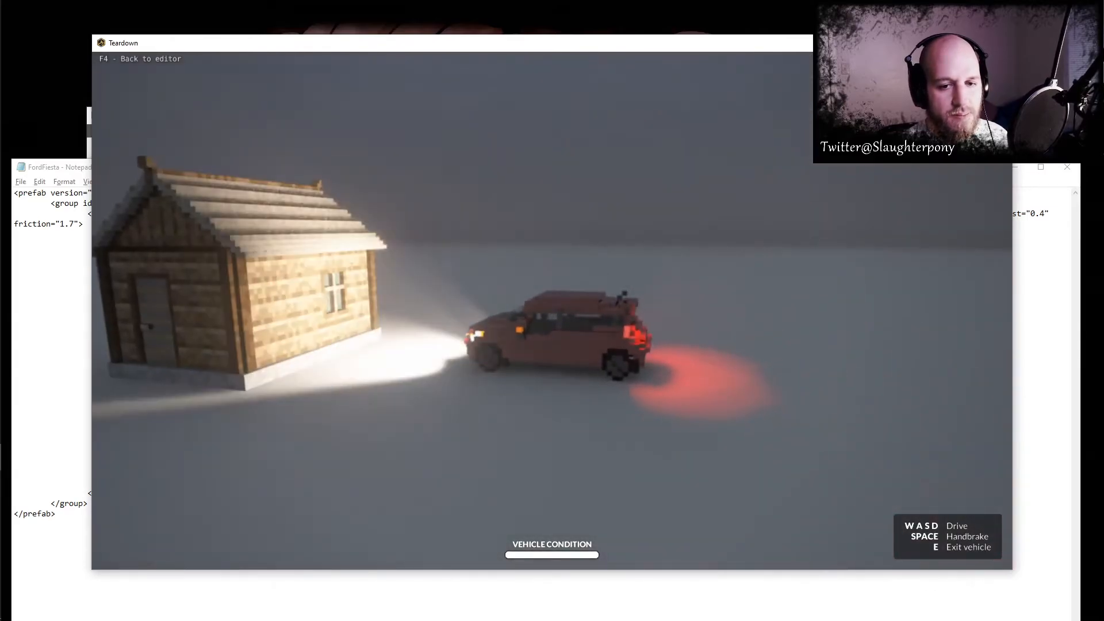
key("s")
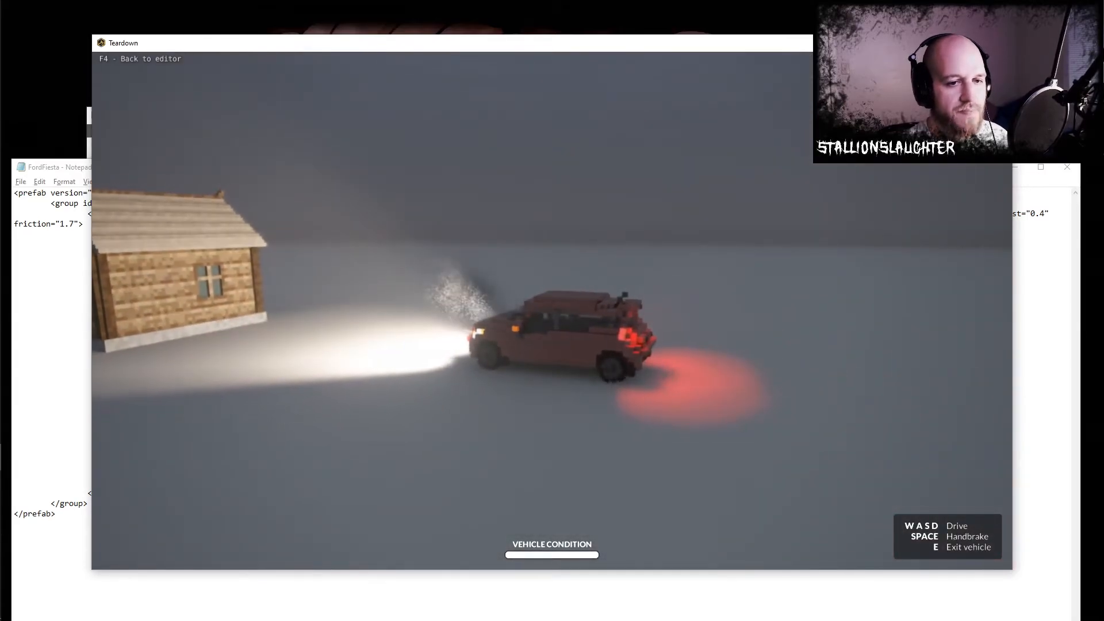
- Set the sound attribute to "sportscar 1.3" in the FordFiesta XML, save it, and restart the level in Teardown
key("alt+Tab")
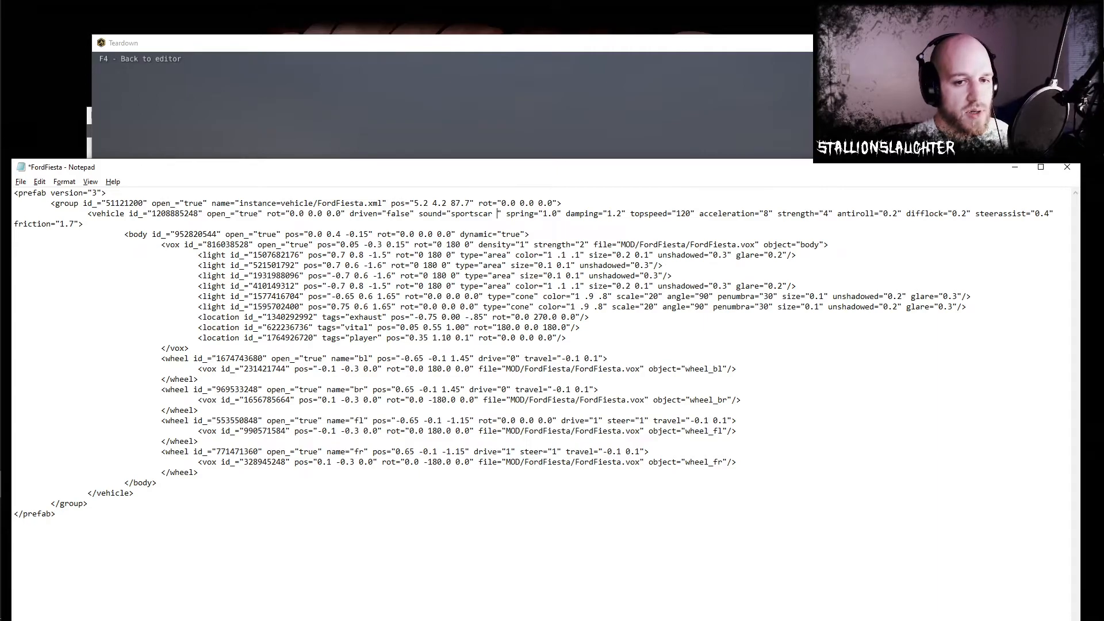
type("1.3")
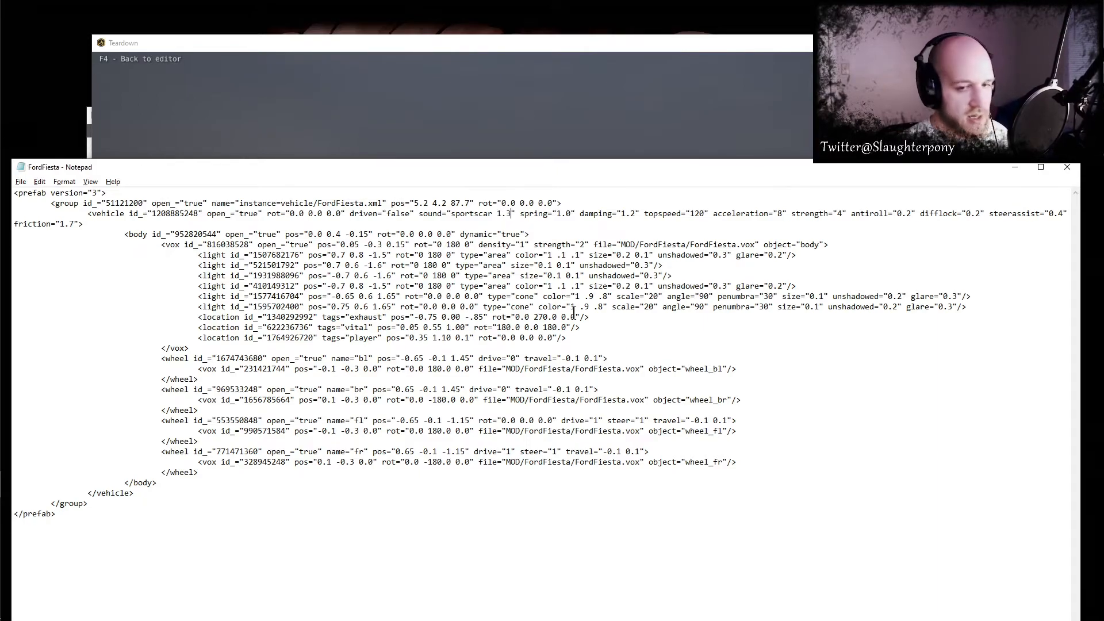
key("alt+Tab")
key("F4")
key("F5")
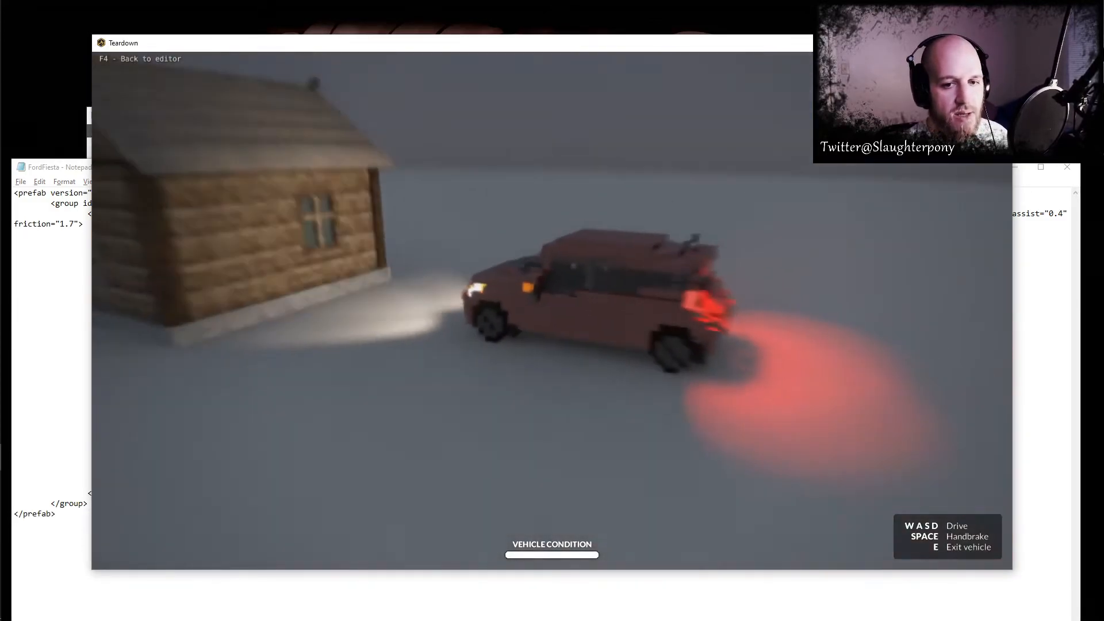
- Reverse the Ford Fiesta away from the cabin and drive it forward to hear the "sportscar 1.3" sound
key("s")
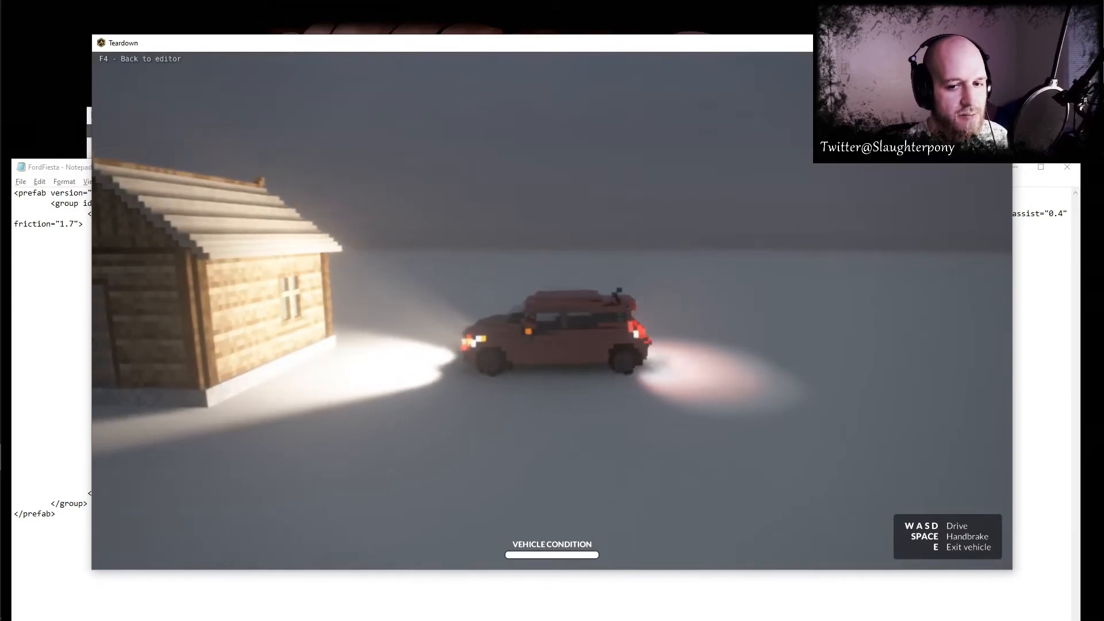
key("w")
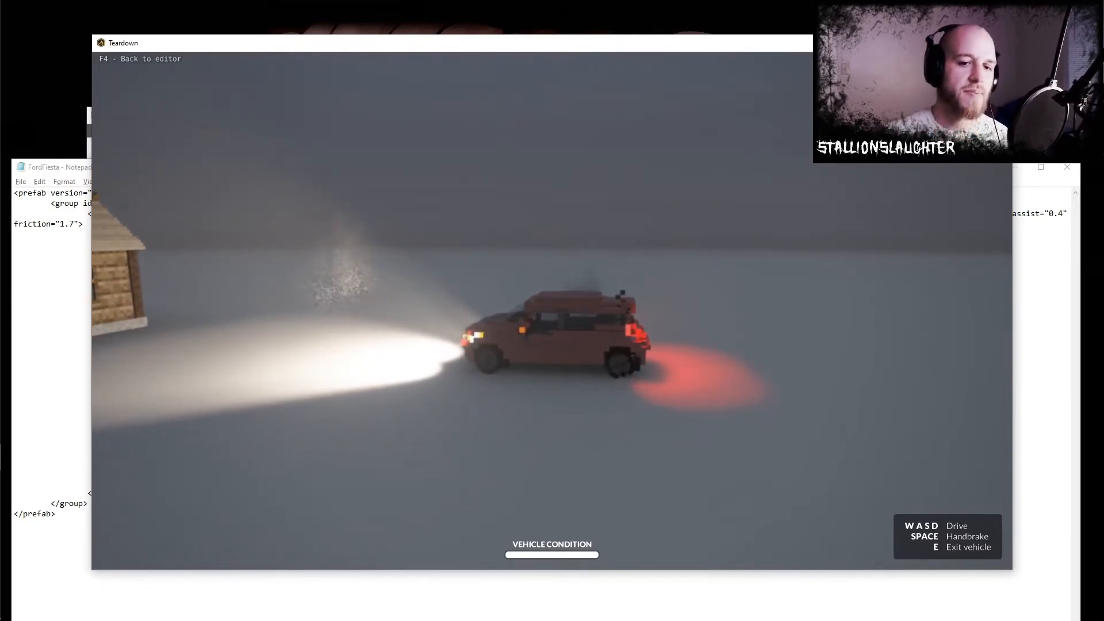
key("alt+Tab")
- Switch to File Explorer and open the Teardown folder under C:\Program Files (x86)\Steam\steamapps\common
left_click(15, 134)
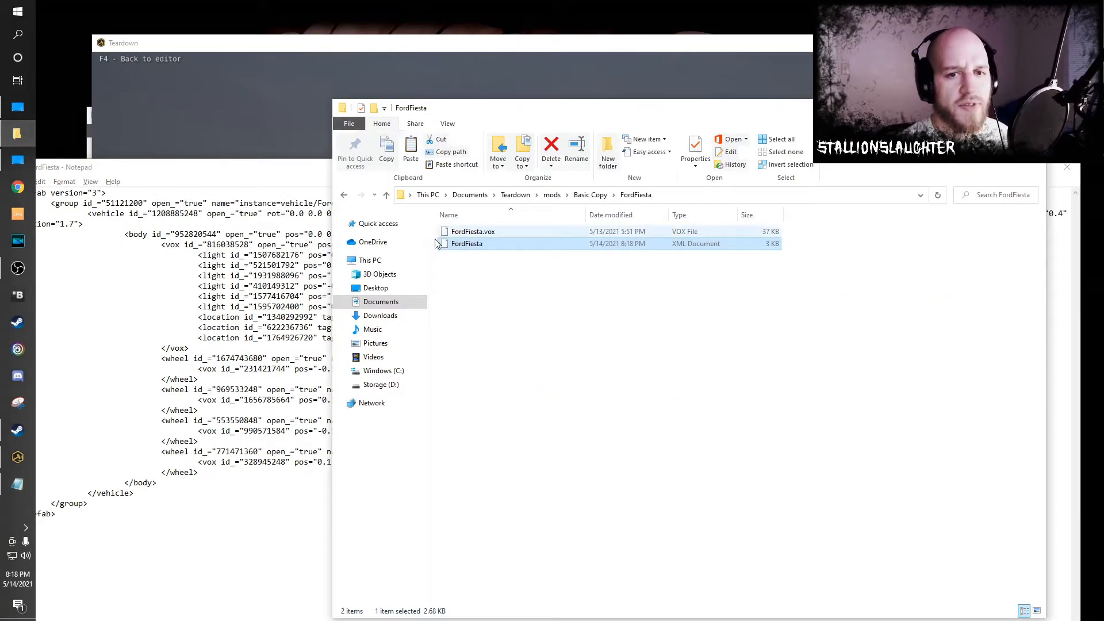
left_click(378, 288)
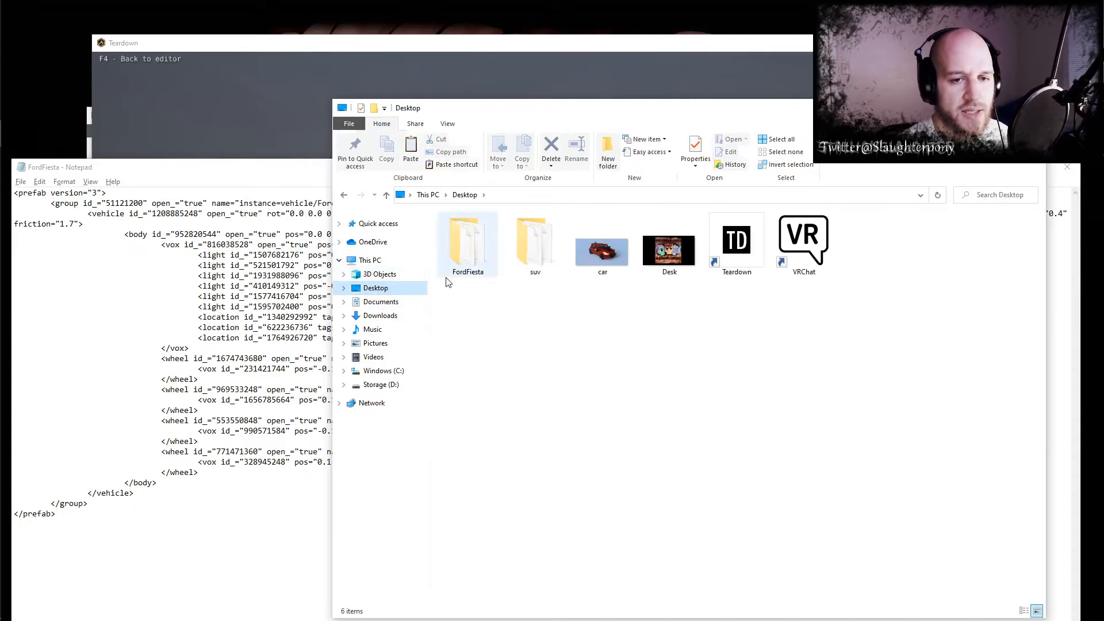
left_click(383, 370)
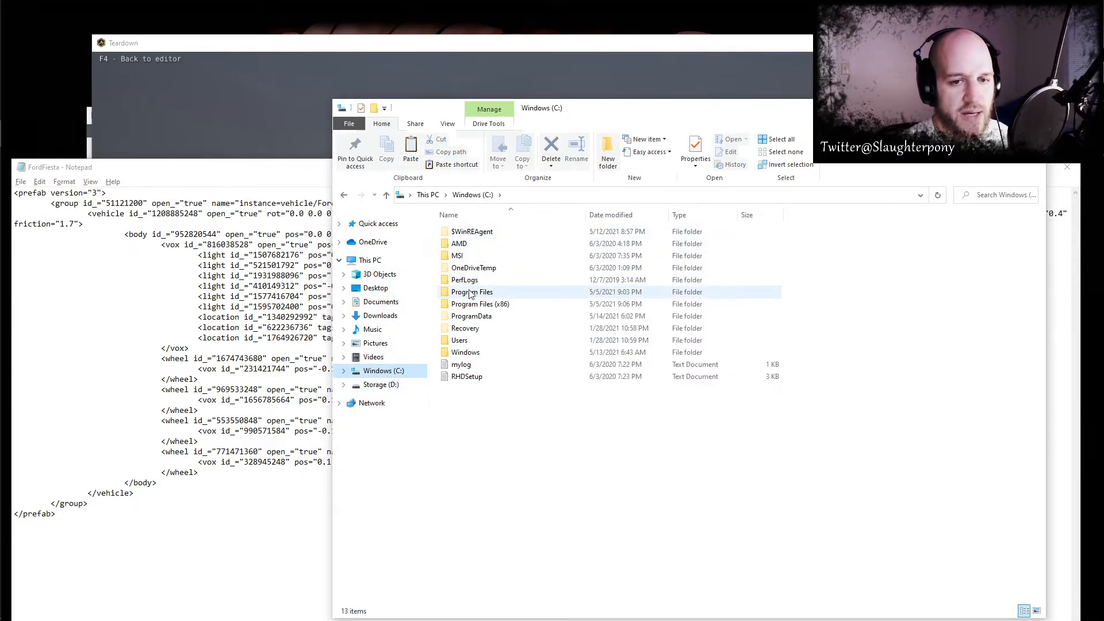
double_click(477, 304)
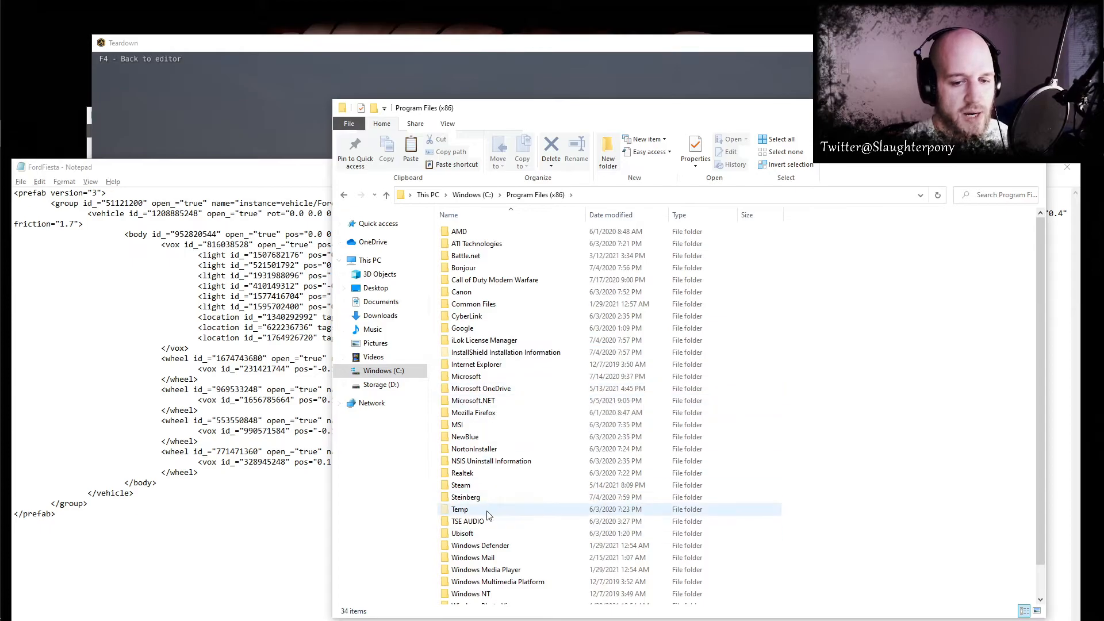
double_click(469, 485)
double_click(473, 447)
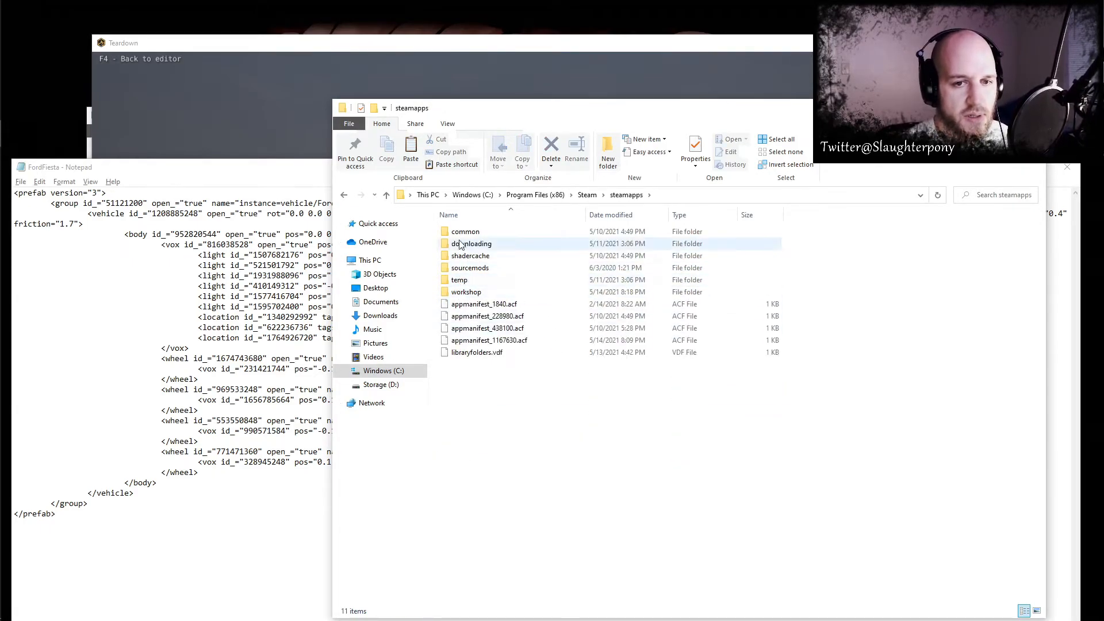
double_click(463, 231)
double_click(464, 268)
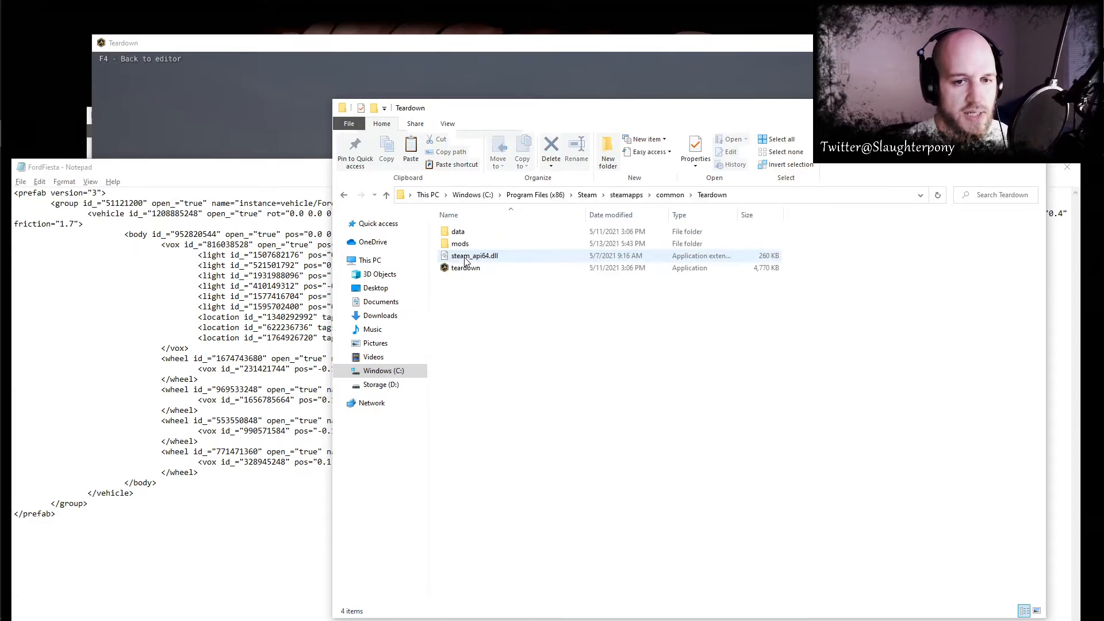
- Open the vehicle sound folder inside Teardown's data\snd folder
double_click(460, 232)
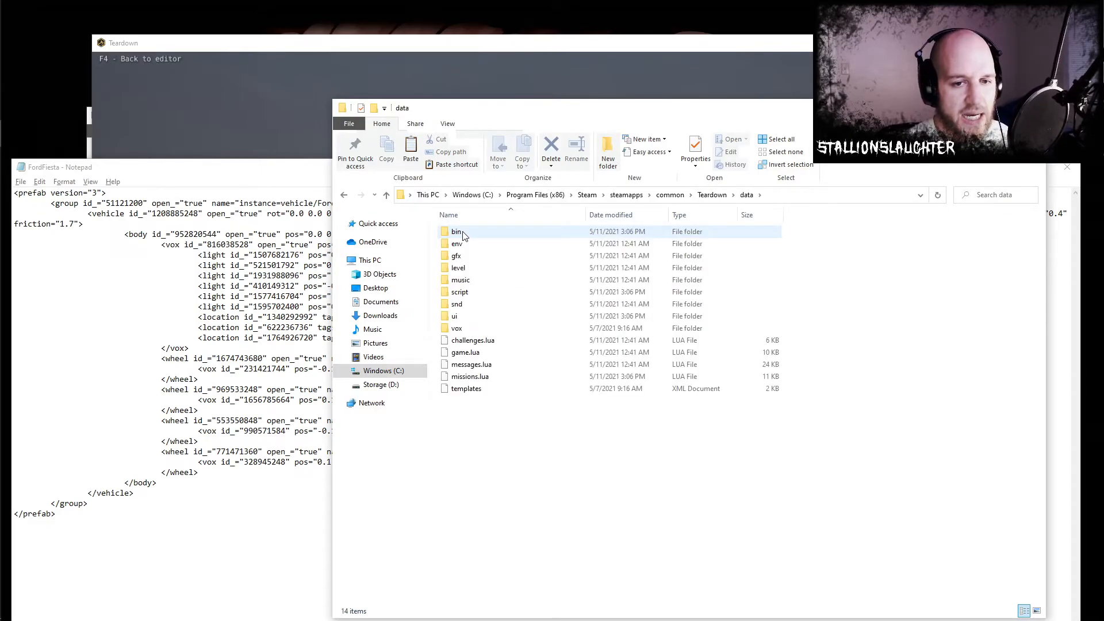
double_click(457, 304)
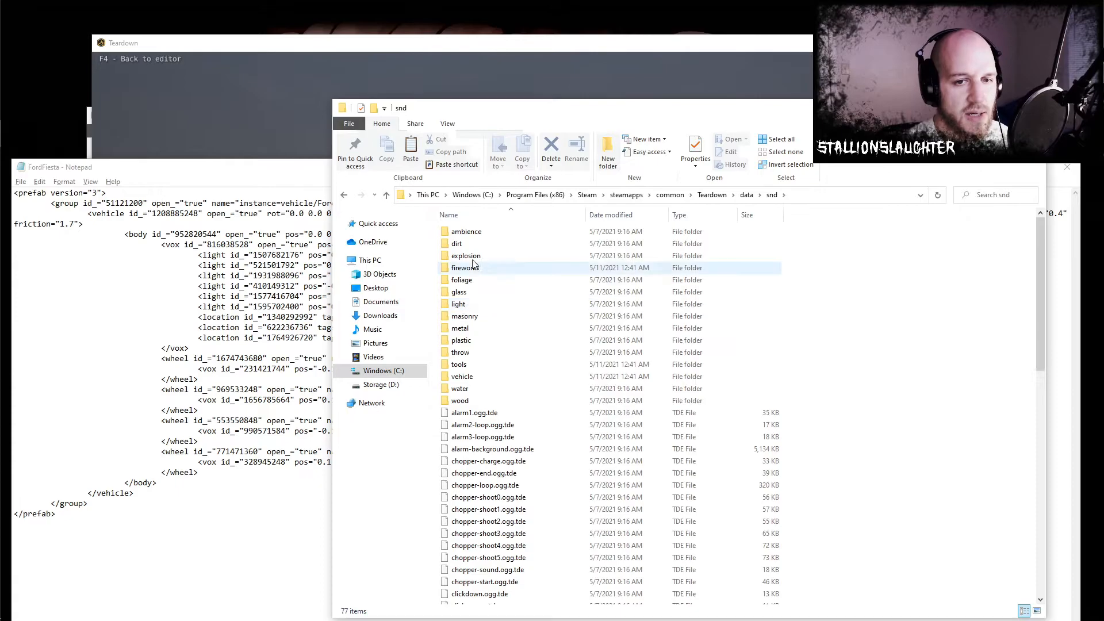
scroll(486, 257, "down", 5)
scroll(486, 257, "down", 8)
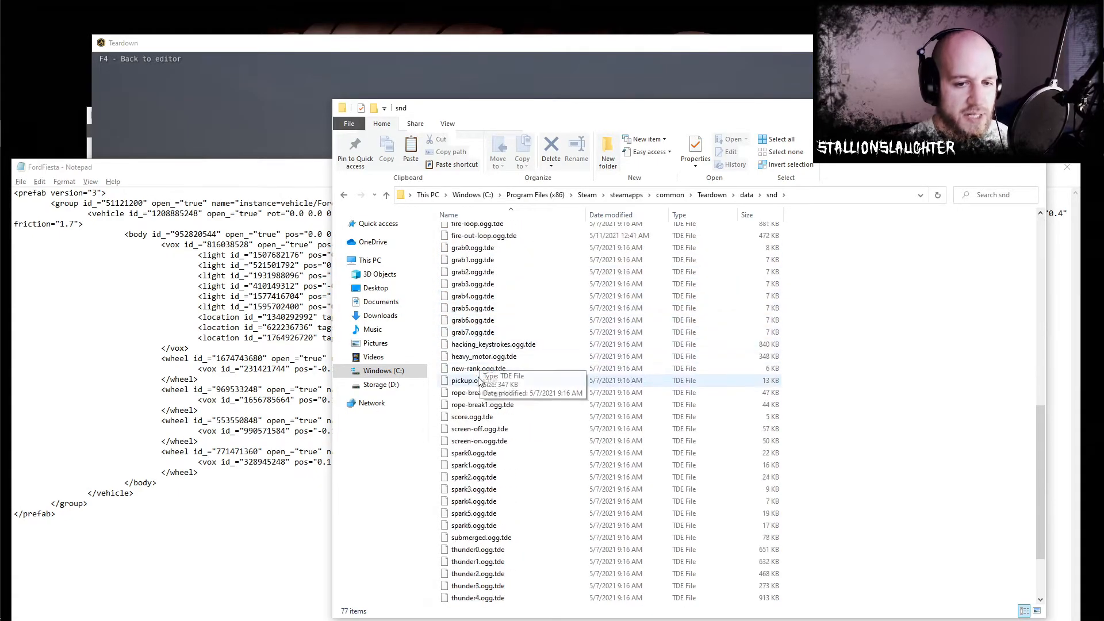
scroll(509, 390, "up", 15)
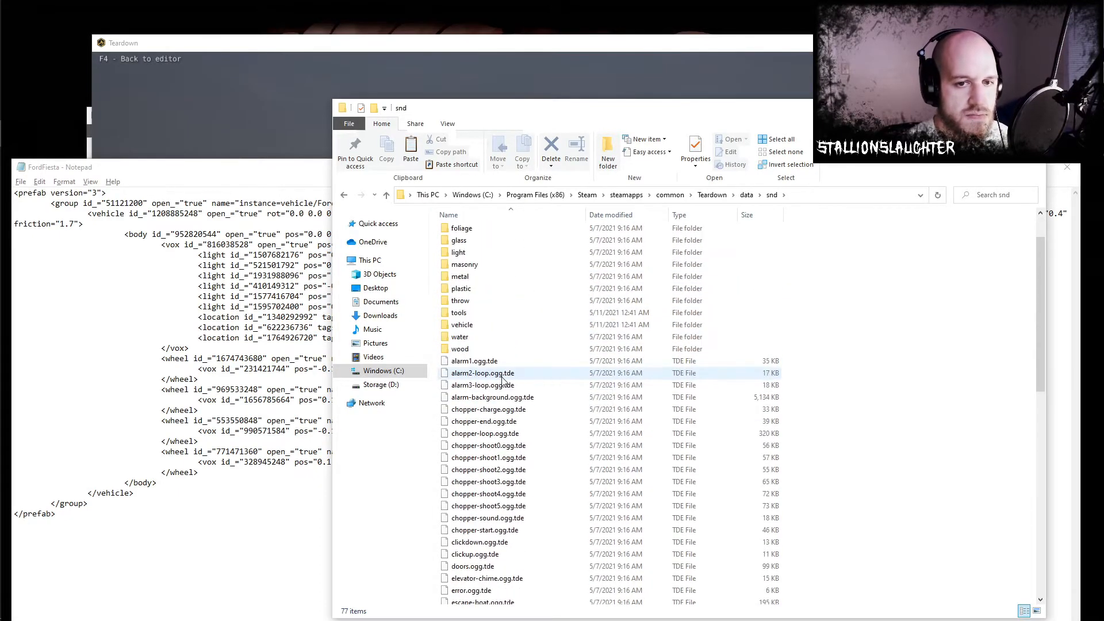
double_click(463, 377)
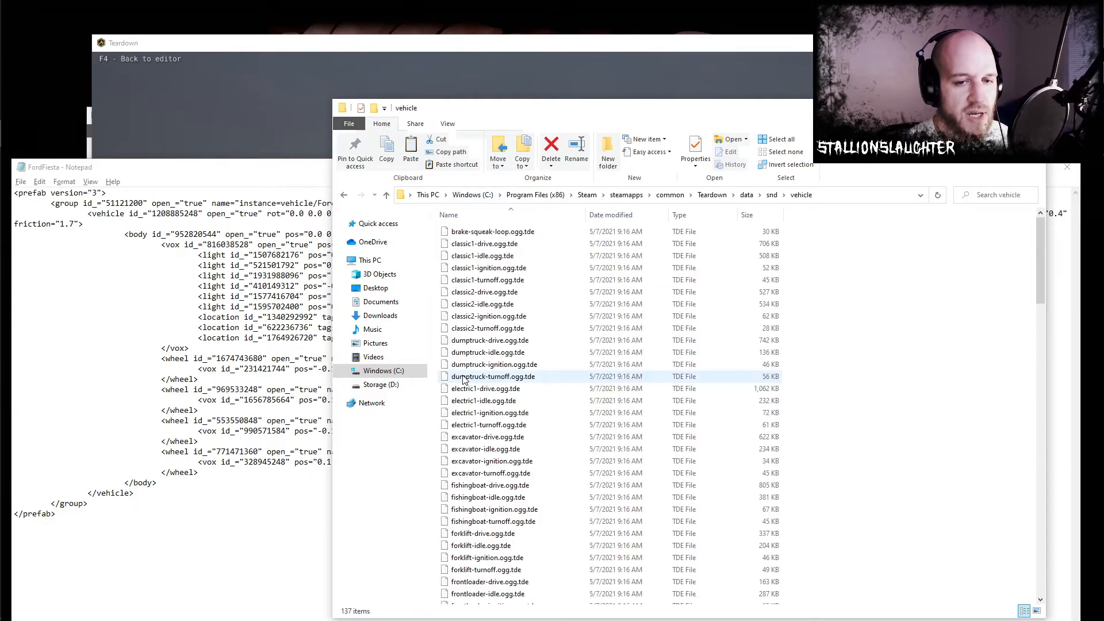
- Look through the vehicle sound files to find names usable for the vehicle's sound attribute
scroll(483, 299, "down", 7)
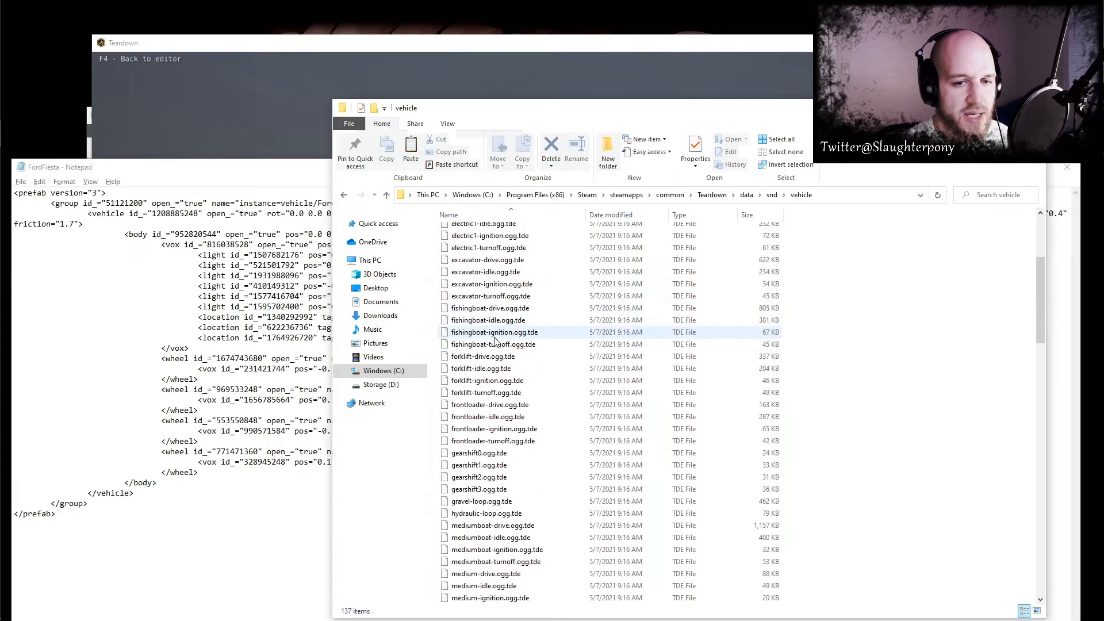
scroll(487, 382, "down", 5)
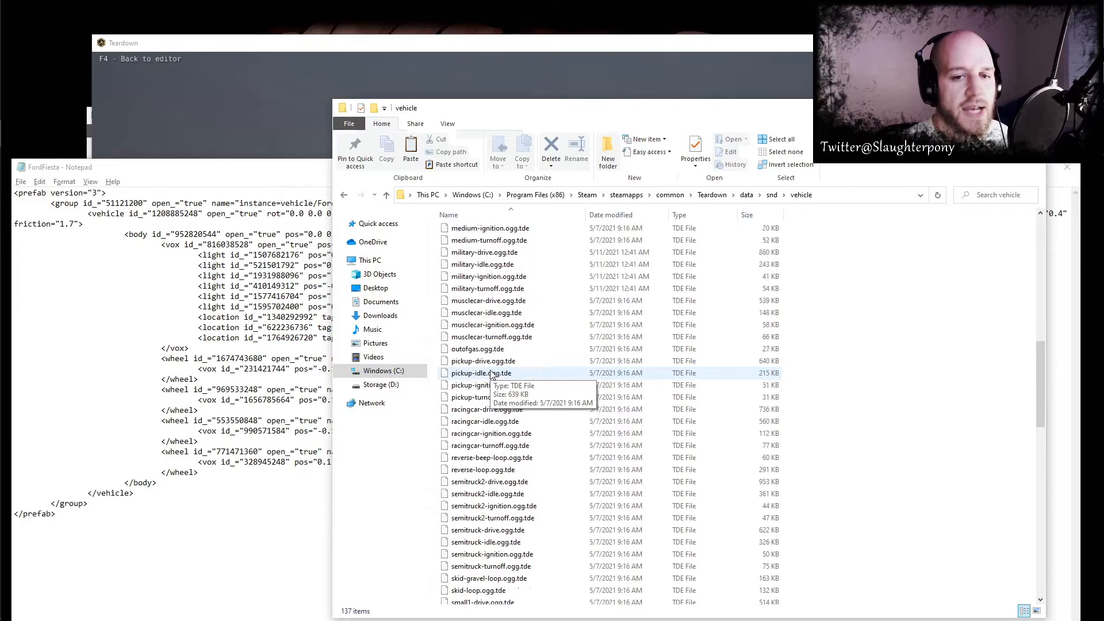
left_click(480, 313)
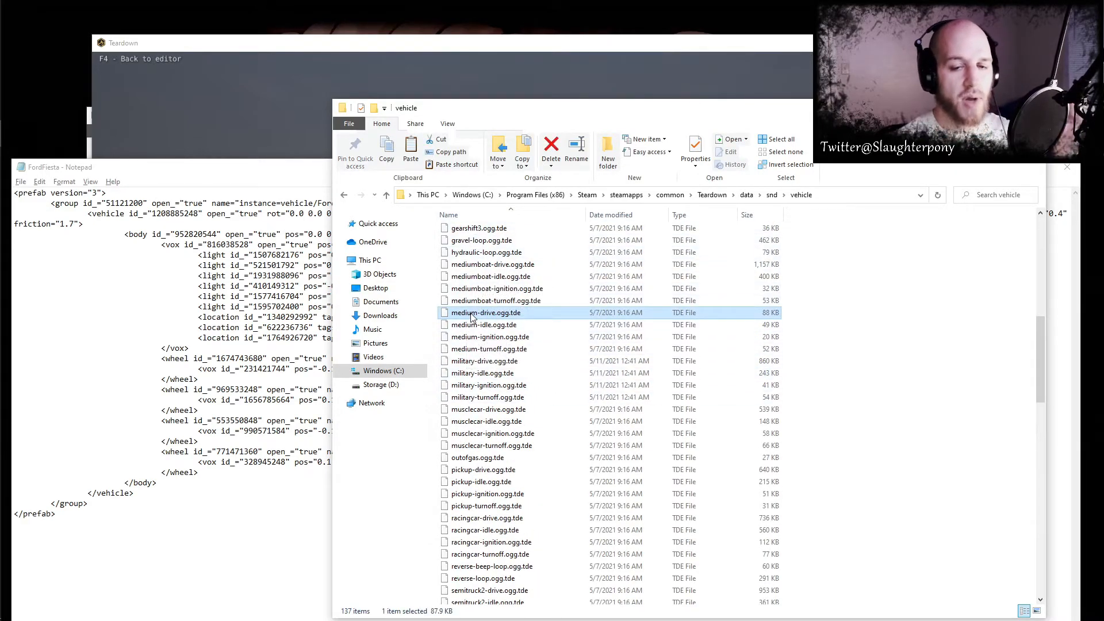
left_click(489, 264)
scroll(483, 402, "down", 6)
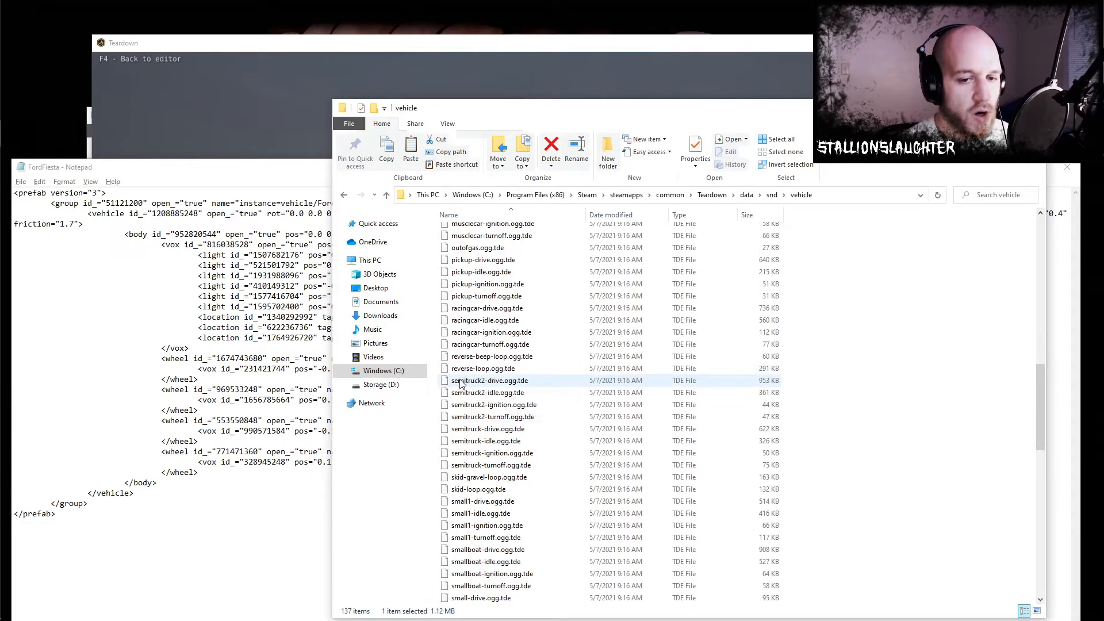
scroll(479, 384, "down", 3)
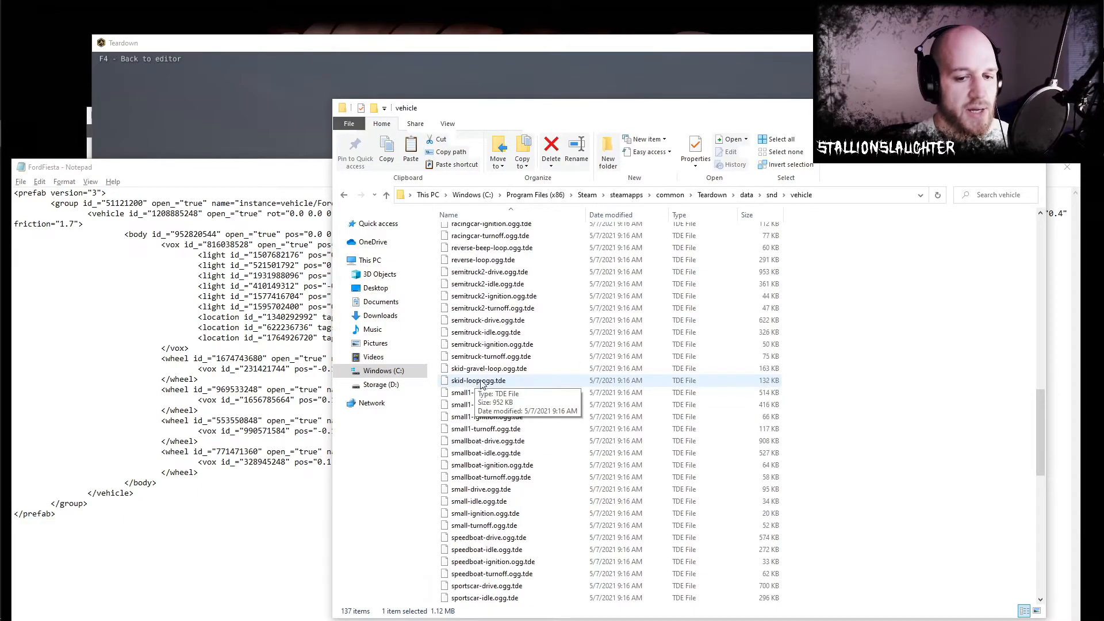
- Return Teardown to the editor, then set the sound attribute to "fishingboat" in the FordFiesta XML and save it
left_click(374, 49)
key("F4")
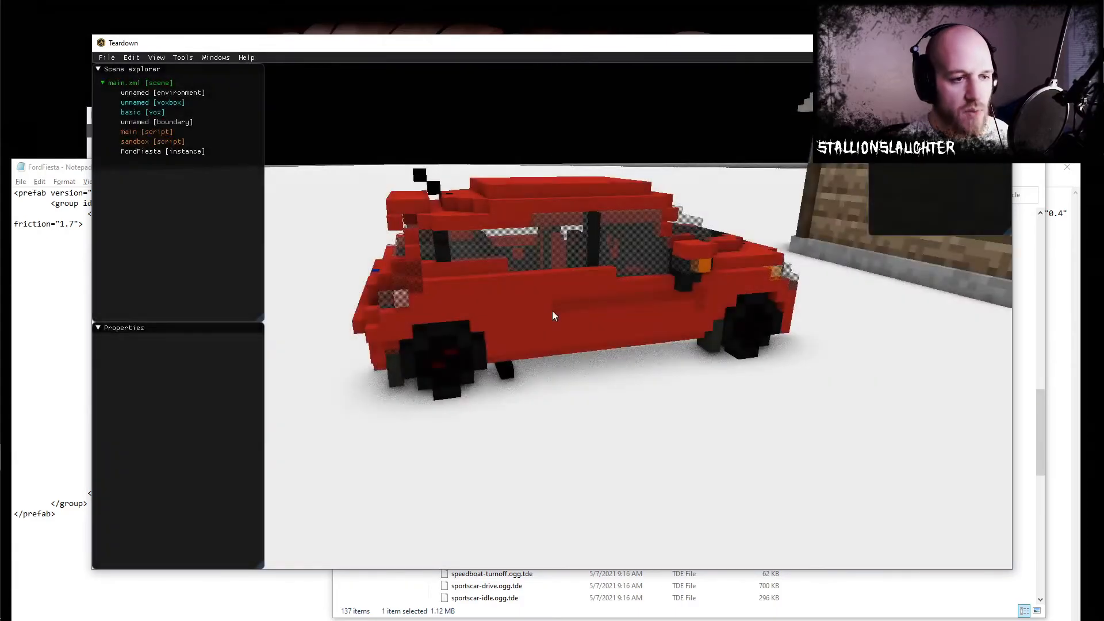
key("alt+Tab")
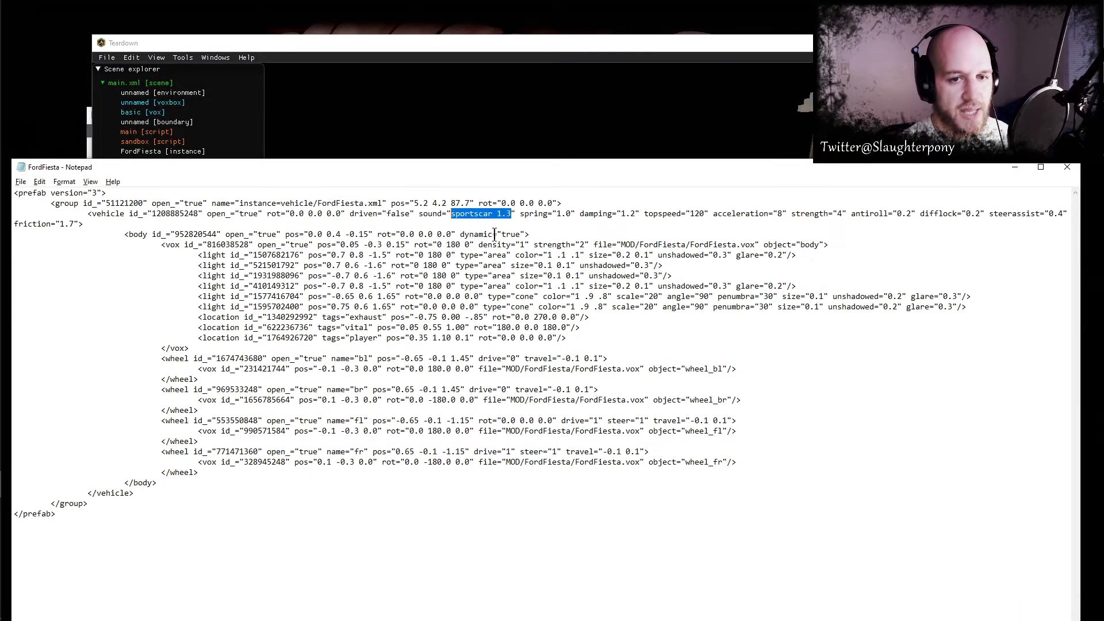
type("fg")
type("fishingboat")
- Switch to Teardown, play the level, and drive the Ford Fiesta around the cabin to hear the fishingboat sound
key("alt+Tab")
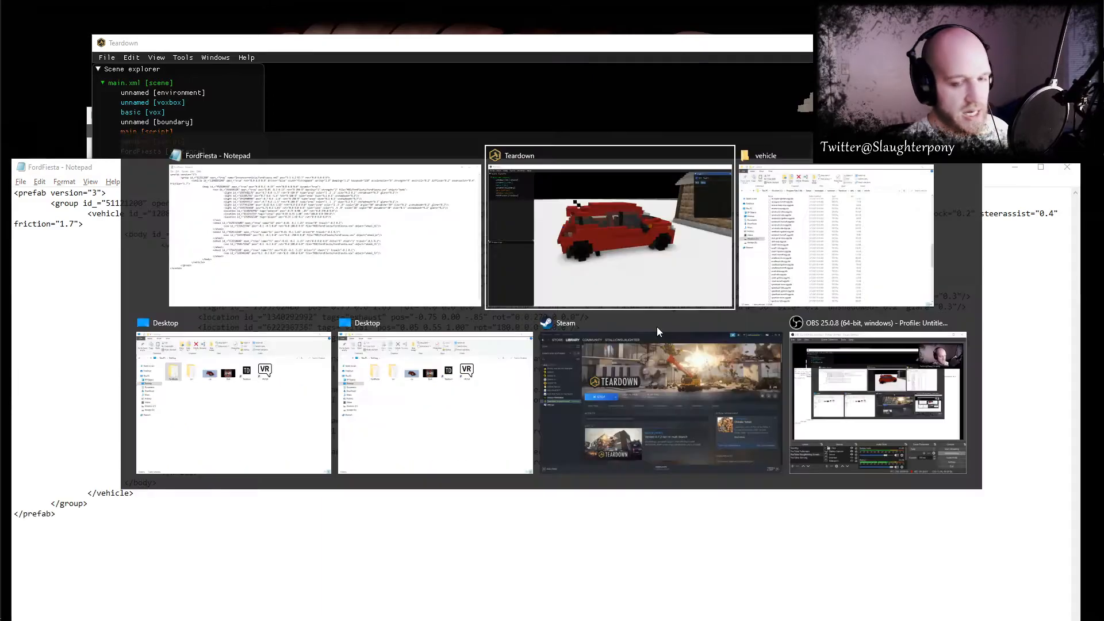
key("e")
key("s")
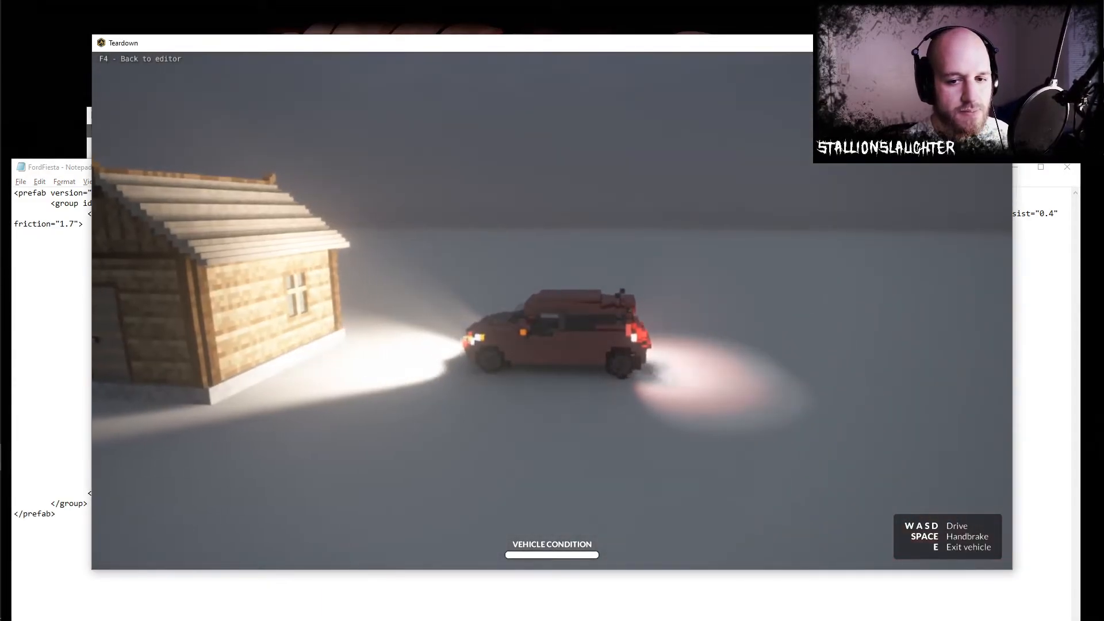
key("a")
key("w")
key("d")
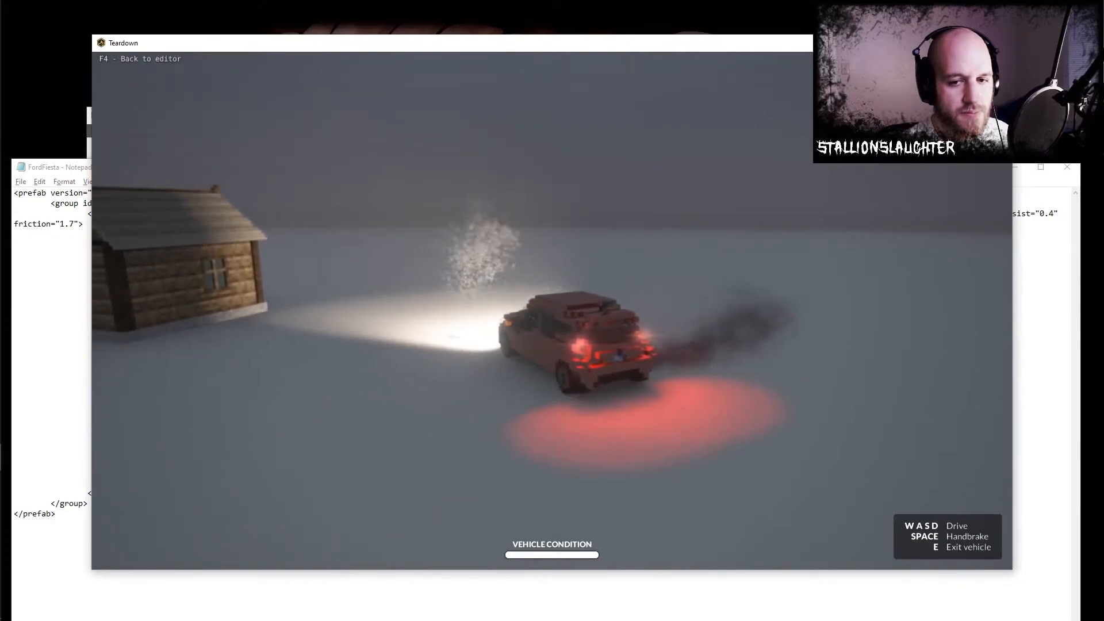
key("a")
key("space")
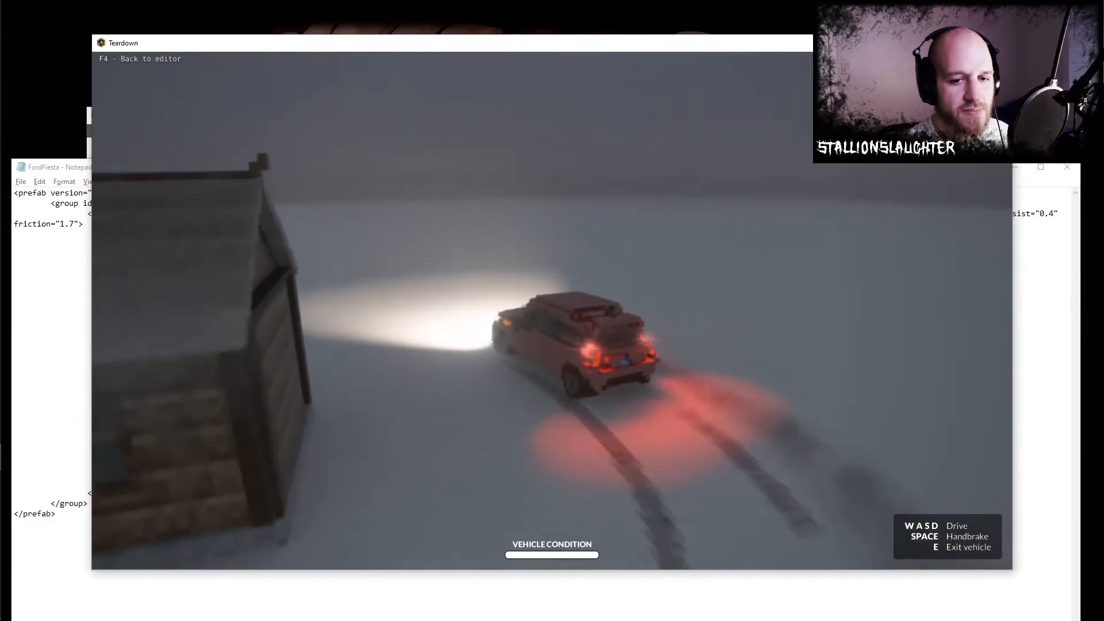
- Set the vehicle's sound attribute to "fishingboat 5" in the FordFiesta XML, save it, and switch back to Teardown
key("alt+Tab")
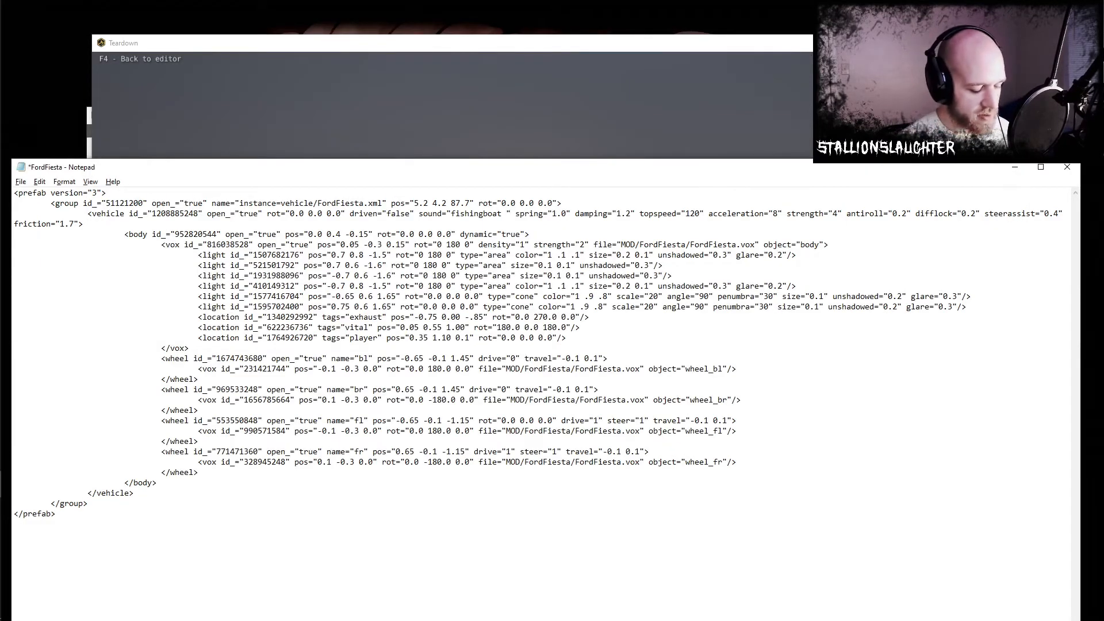
type("5")
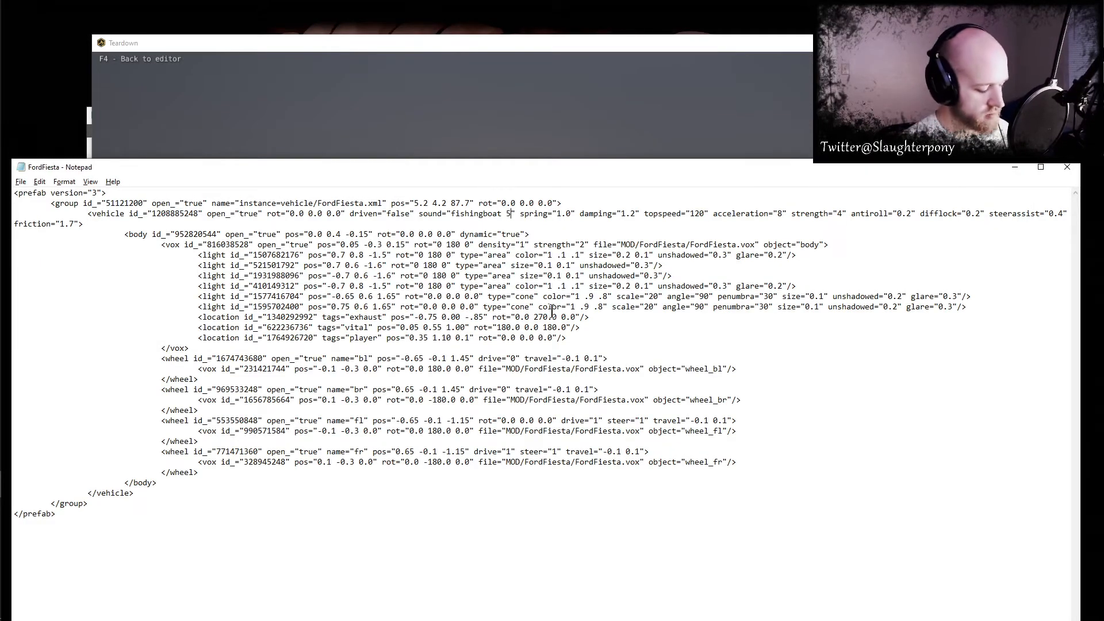
key("alt+Tab")
- Restart the level and drive the Ford Fiesta backward and forward to hear the "fishingboat 5" sound
key("F4")
key("F4")
key("e")
key("s")
key("w")
key("w")
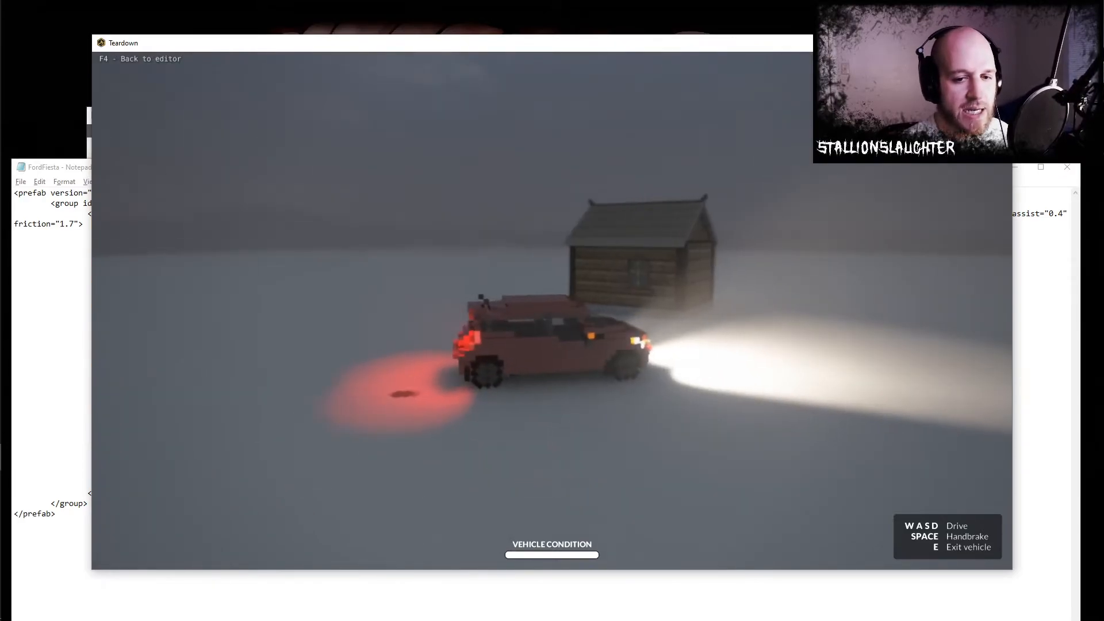
key("alt+Tab")
key("alt+Tab")
key("alt+Tab")
key("alt+Tab")
key("alt+Tab")
key("alt+Tab")
key("alt+Tab")
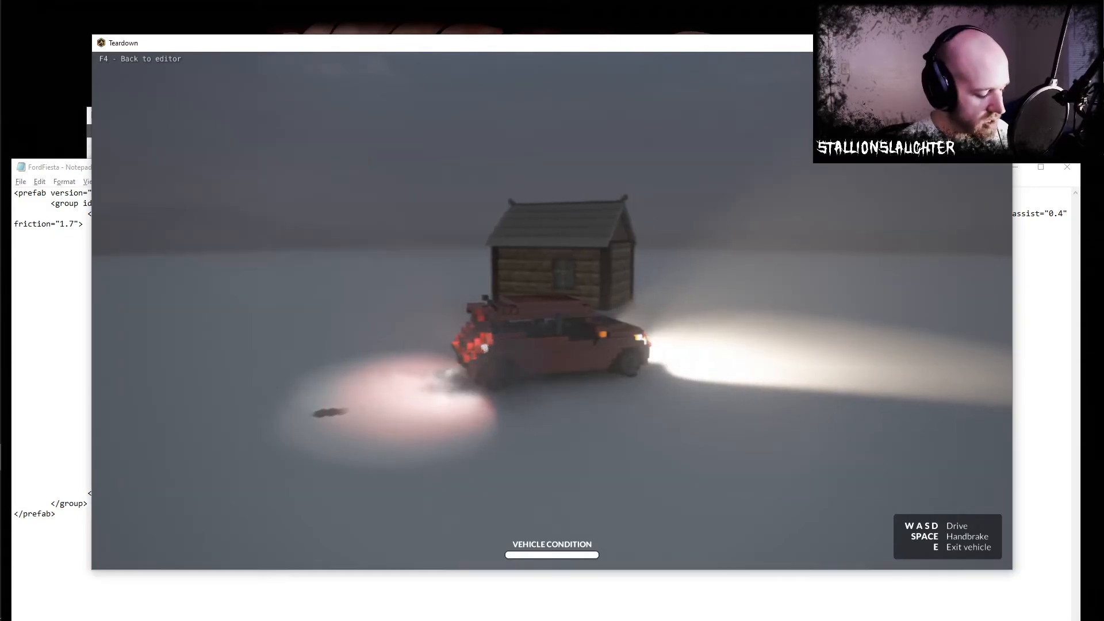
- Return to the editor, select the Ford Fiesta instance, and highlight the exhaust location's attributes in the FordFiesta XML
key("F4")
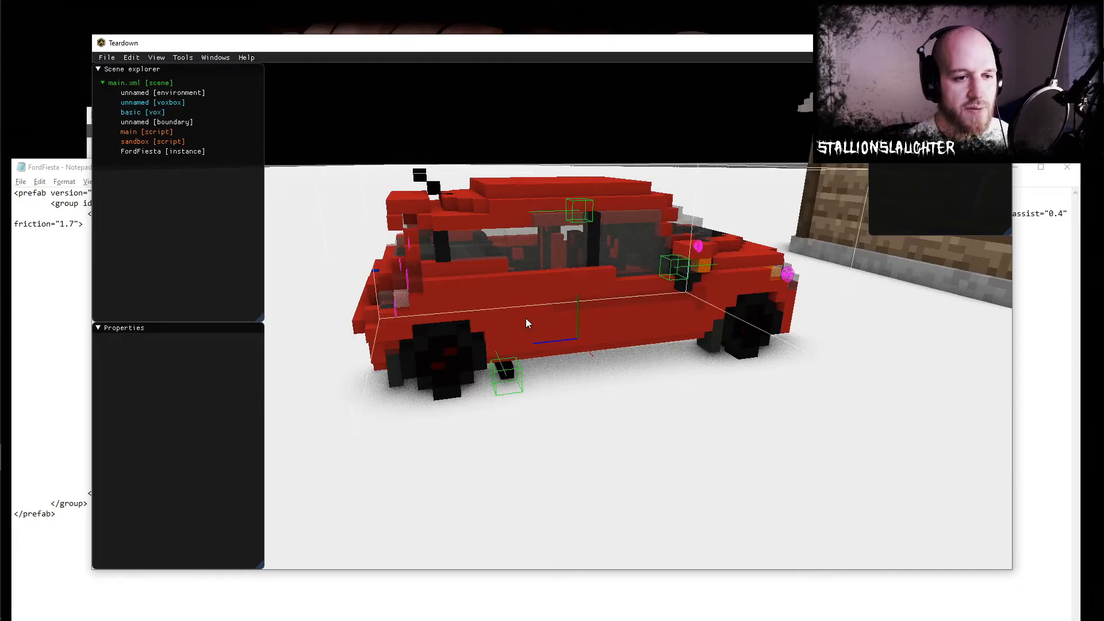
left_click(527, 320)
key("alt+Tab")
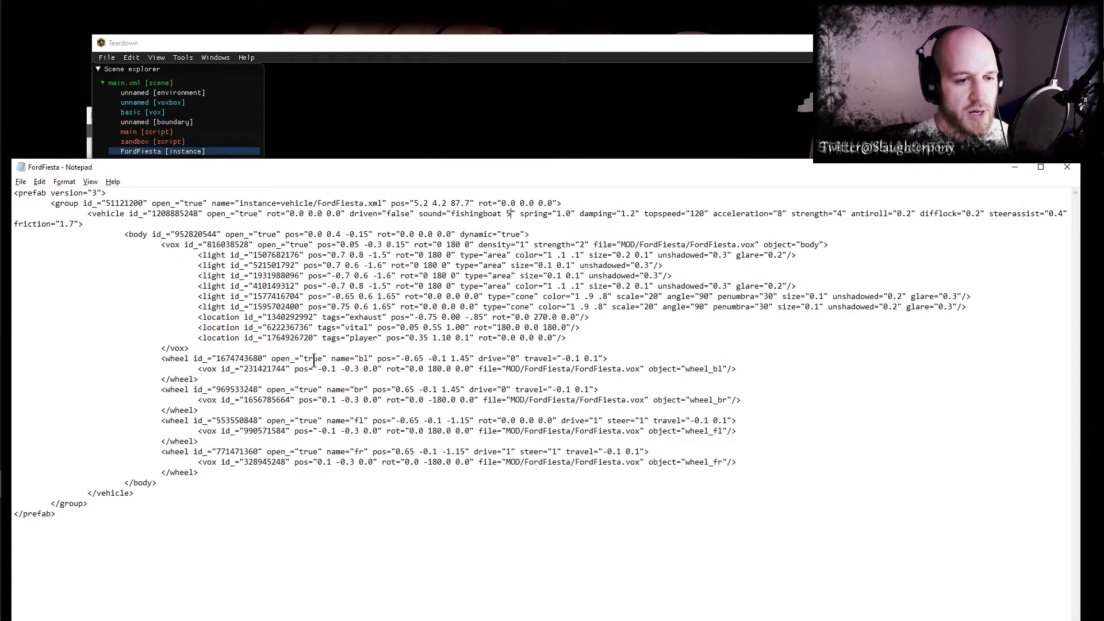
left_click_drag(454, 317, 600, 318)
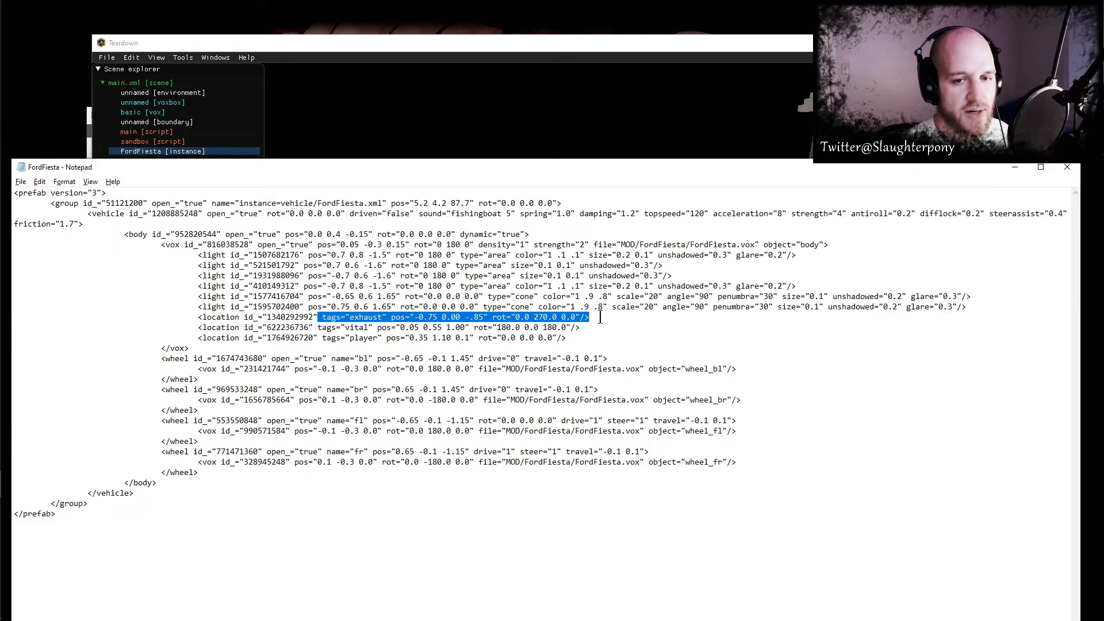
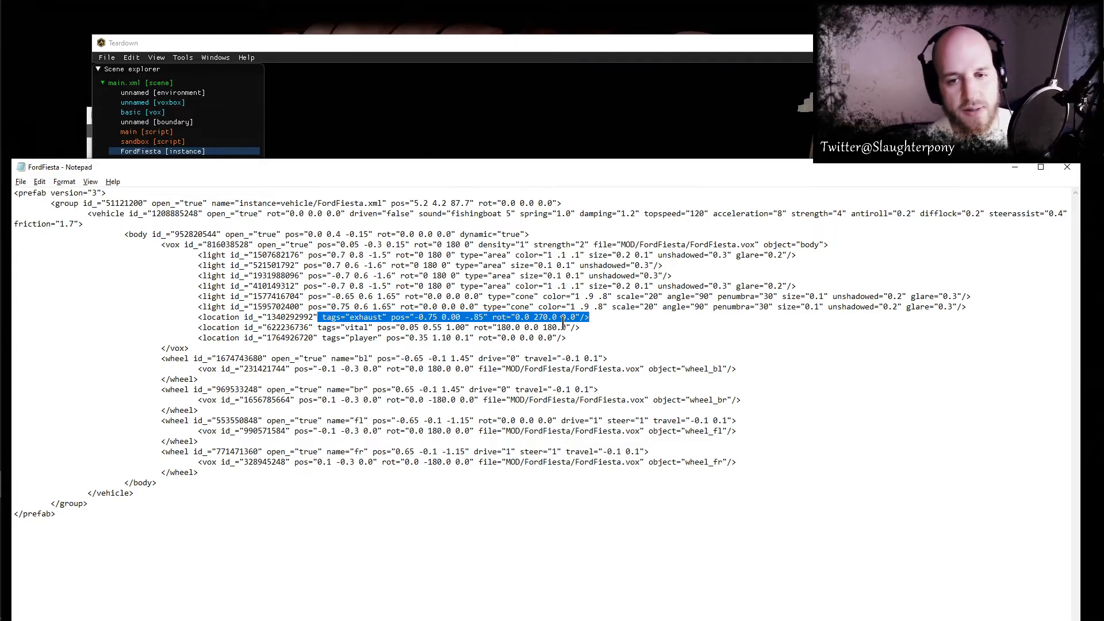
- Switch to the Teardown editor and examine the exhaust location's marker on the Ford Fiesta in the scene
left_click(436, 317)
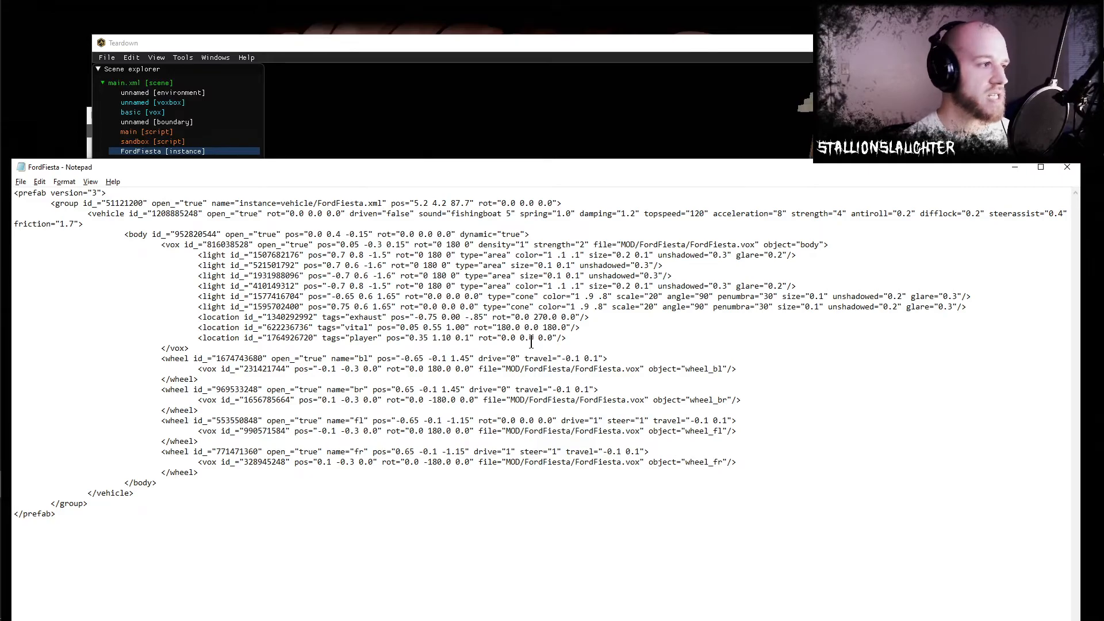
left_click(566, 89)
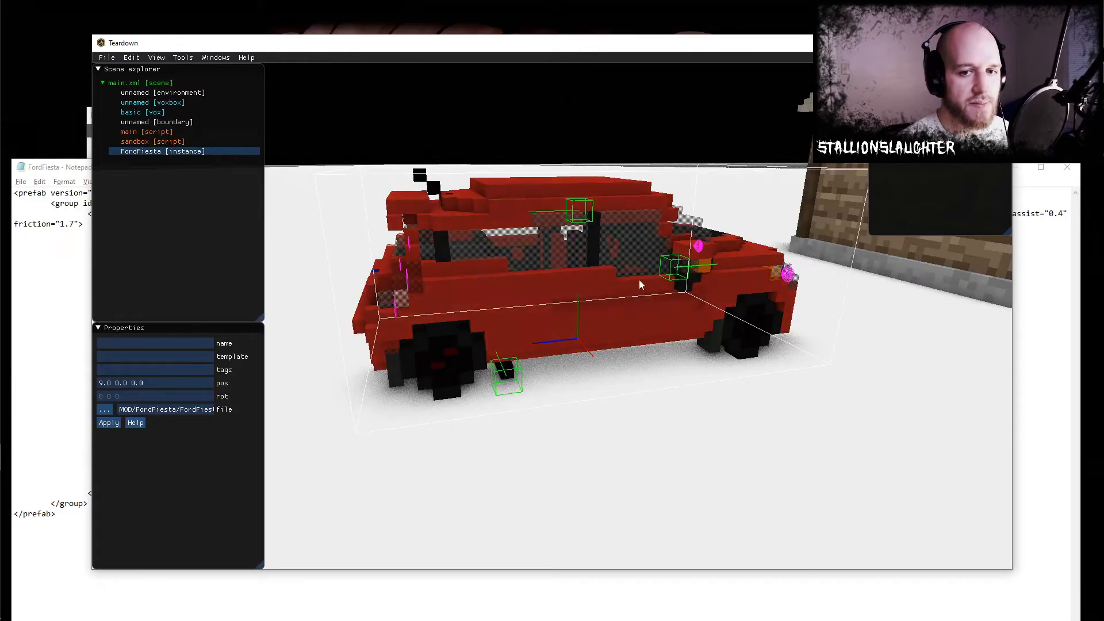
mouse_move(763, 348)
right_mouse_down()
mouse_move(689, 335)
mouse_move(782, 339)
right_mouse_up()
- Set the vehicle's sound attribute to "sportscar 1.3" in the FordFiesta XML and save the file
left_click(88, 337)
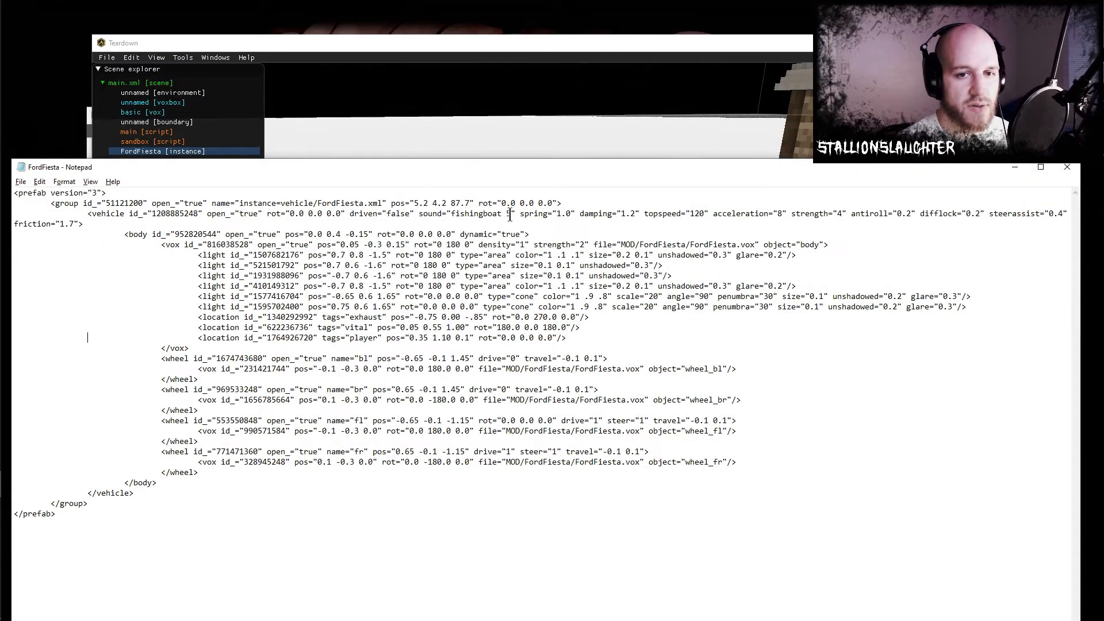
type("spotr")
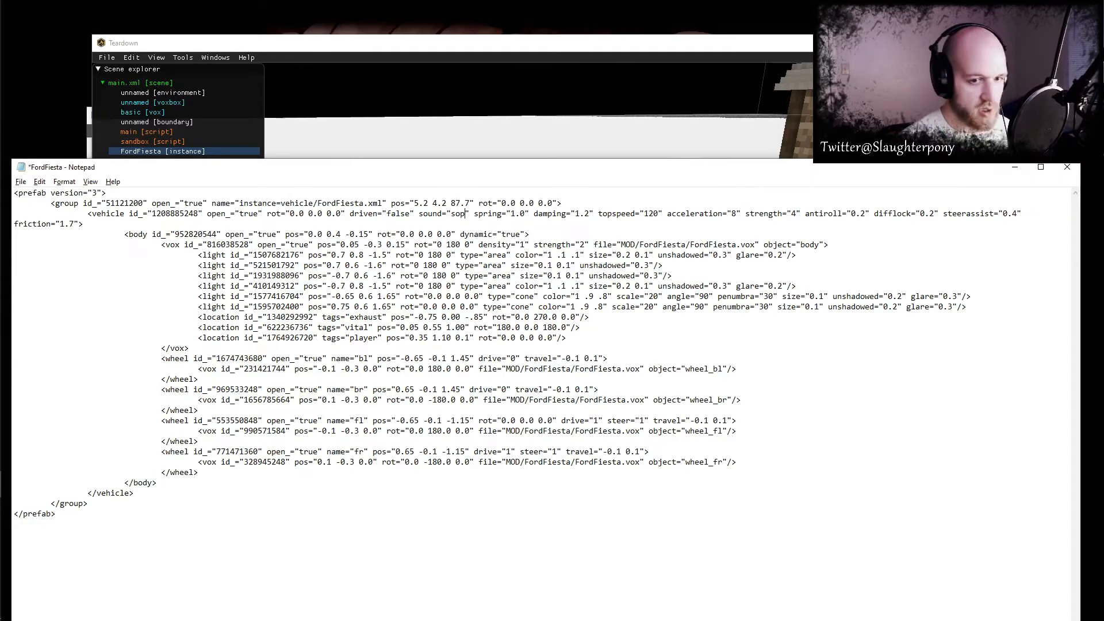
key("BackSpace")
key("BackSpace")
type("rtscare")
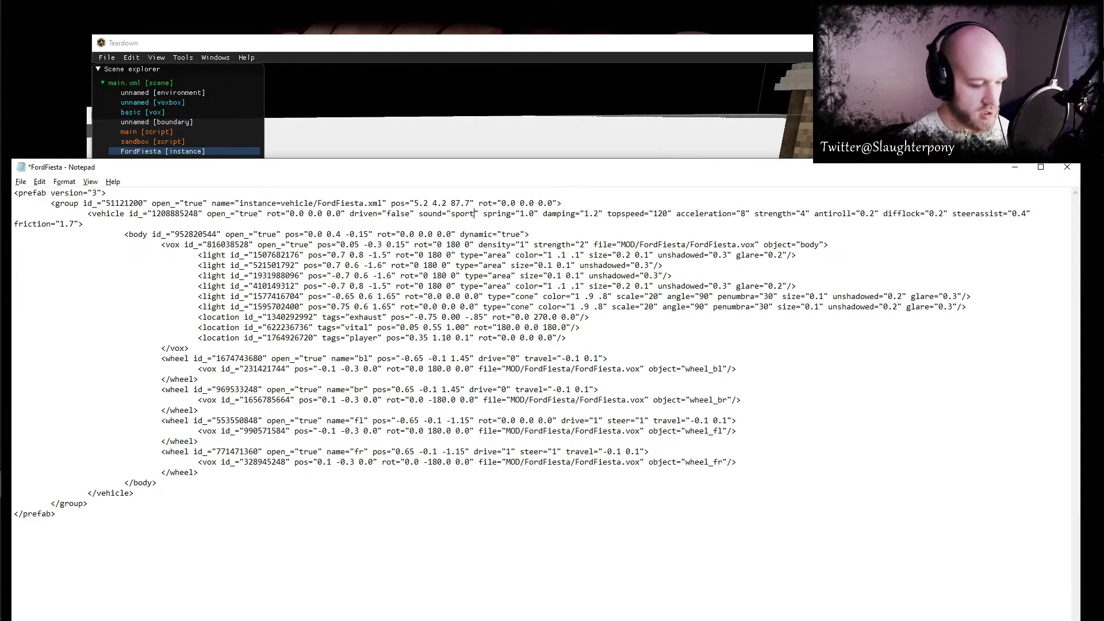
key("BackSpace")
type("1.3")
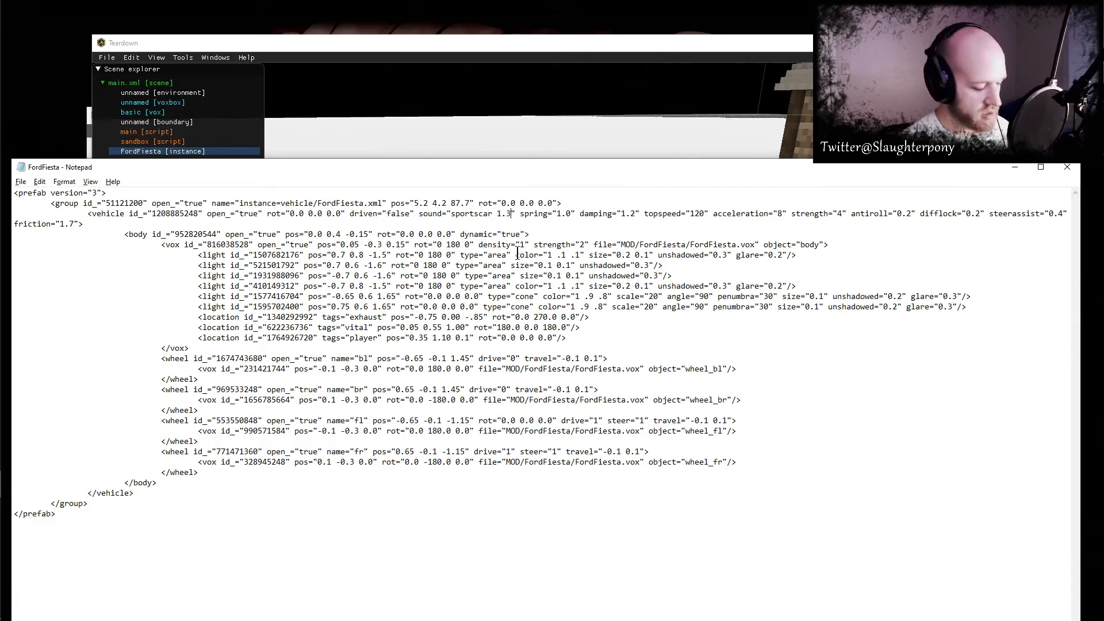
- Switch to Teardown, play the level, and drive the Ford Fiesta backward and forward to hear the "sportscar 1.3" sound
key("alt+Tab")
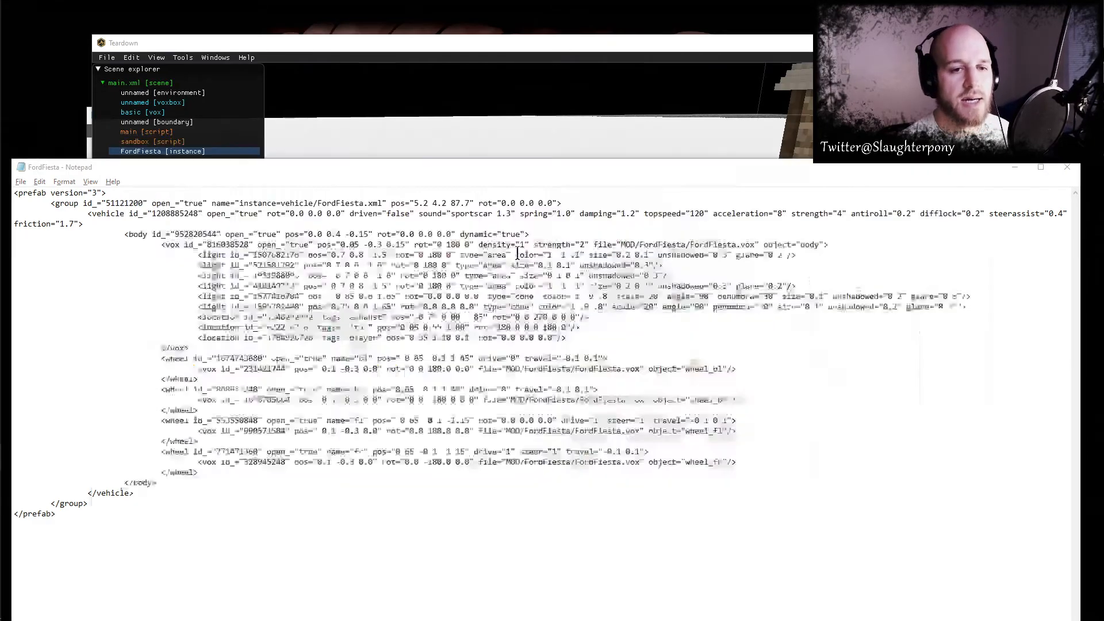
key("F5")
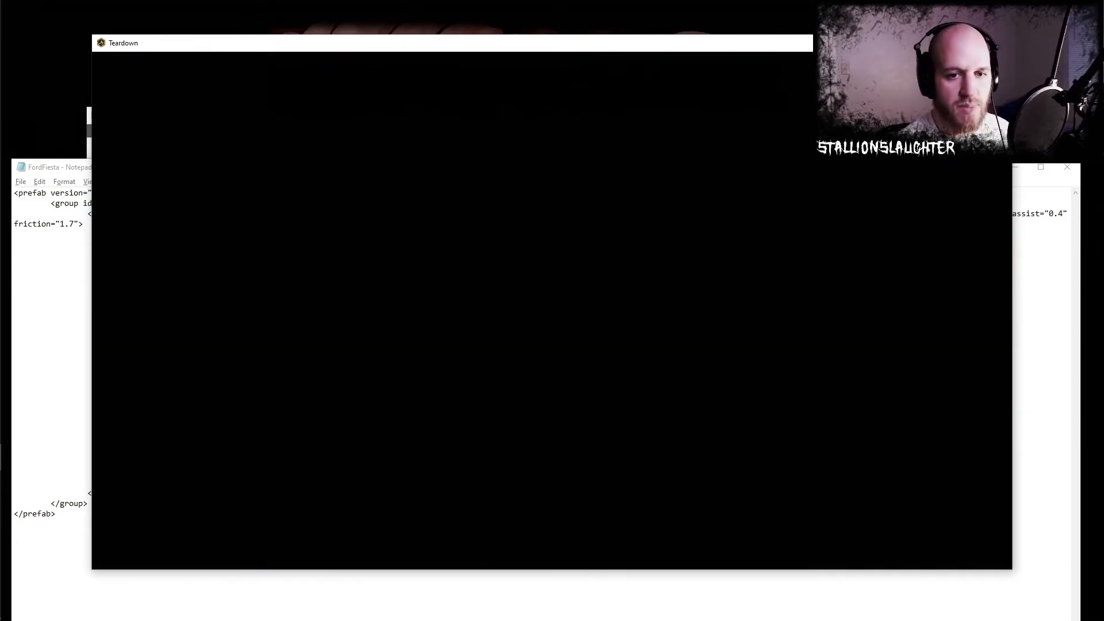
key("e")
key("s")
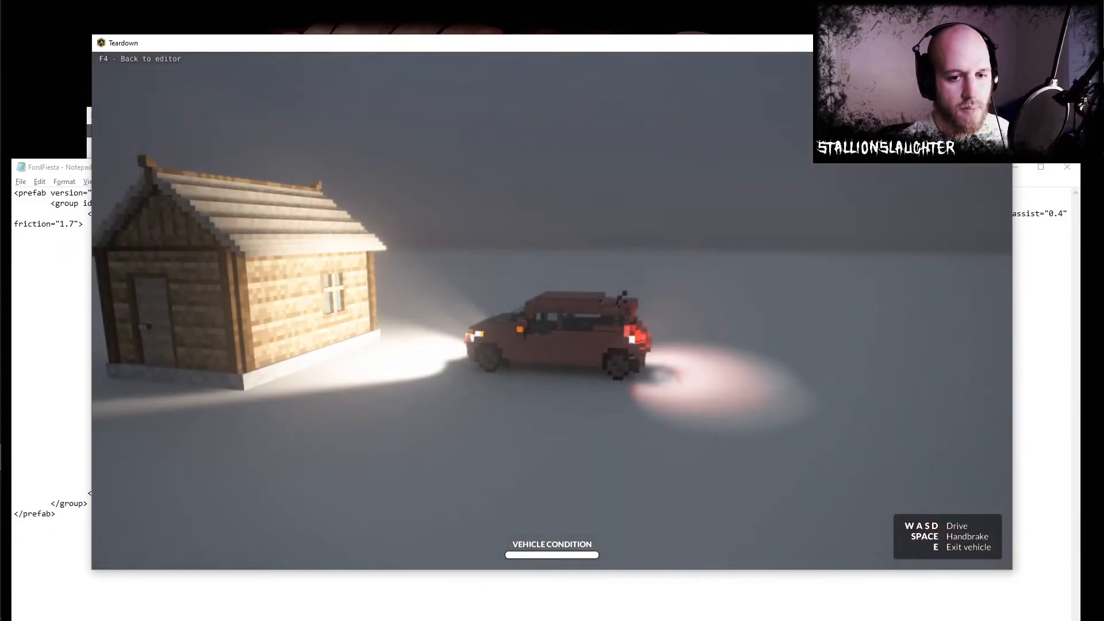
key("w")
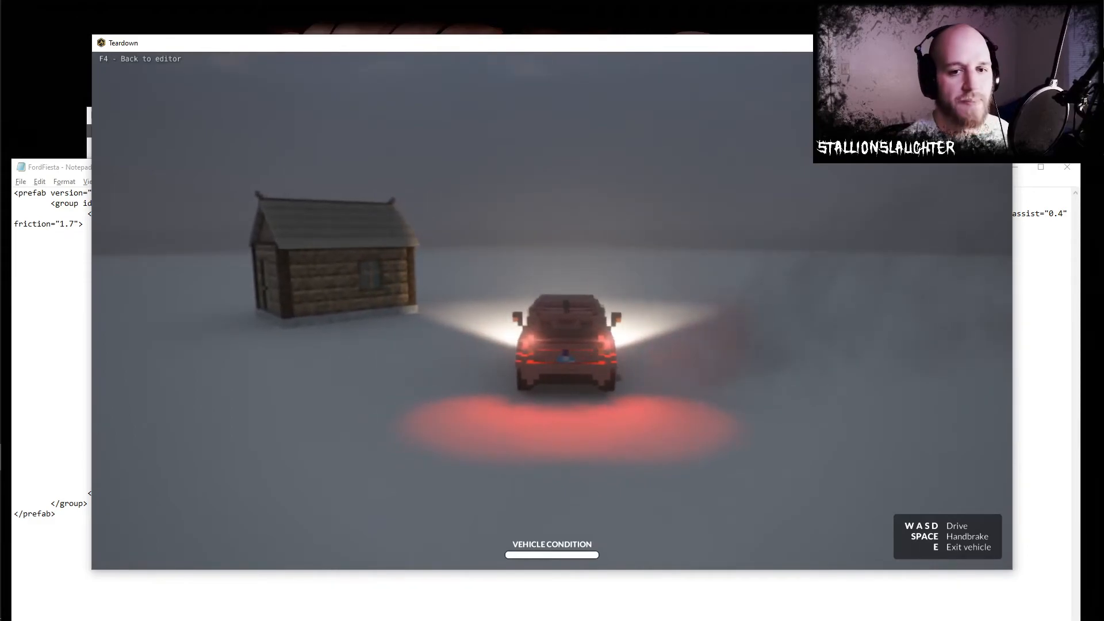
- Set the vehicle's friction attribute to "5" in the FordFiesta XML, save it, and restart the level in Teardown
key("alt+Tab")
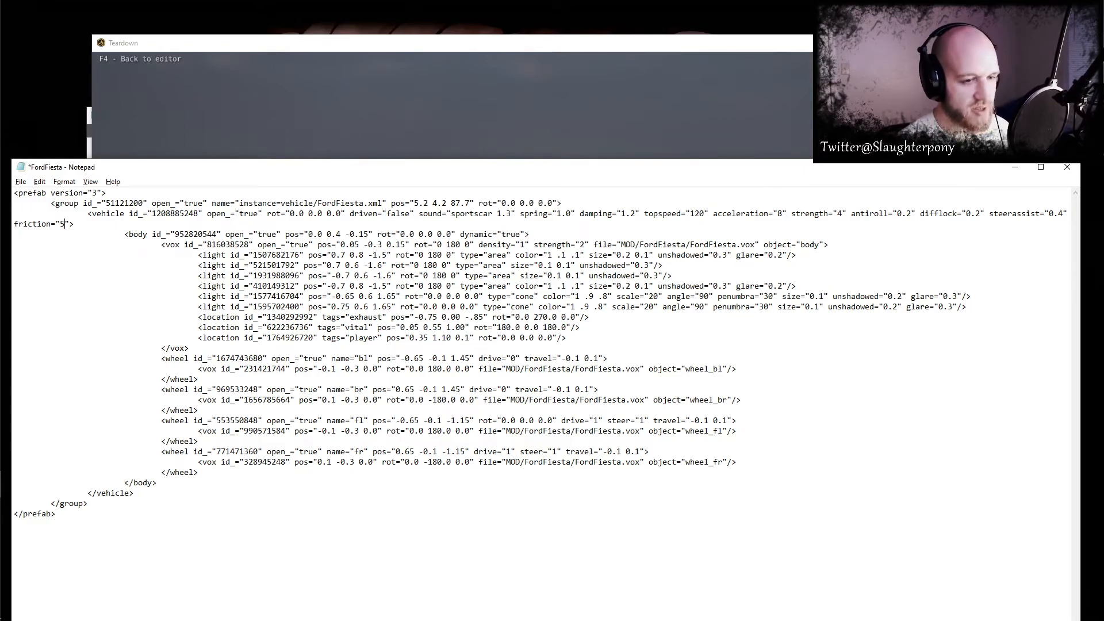
key("alt+Tab")
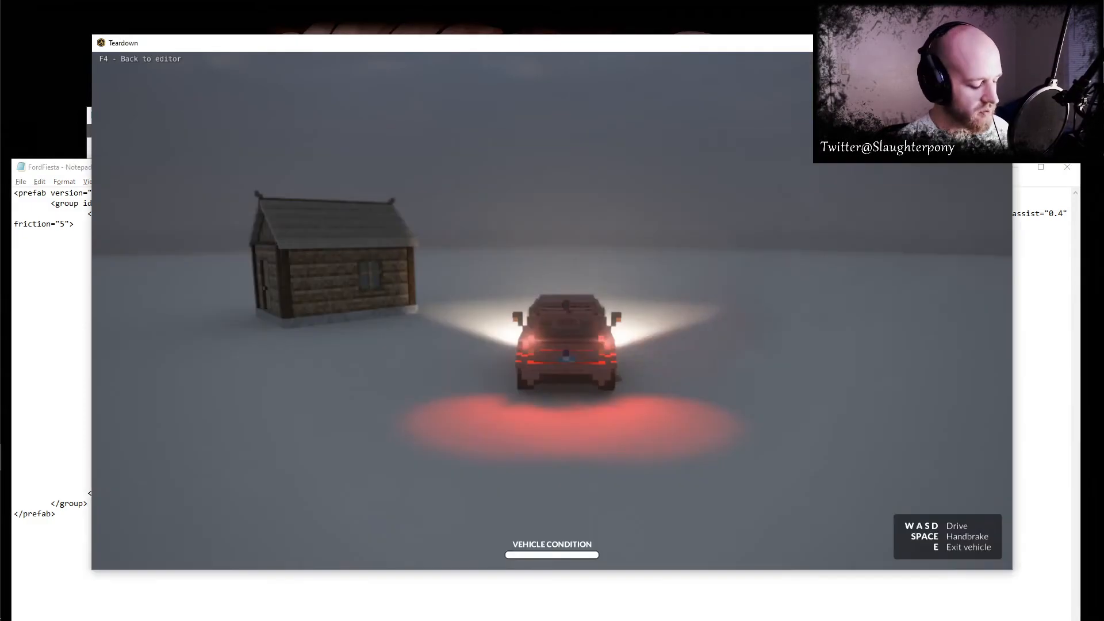
key("F4")
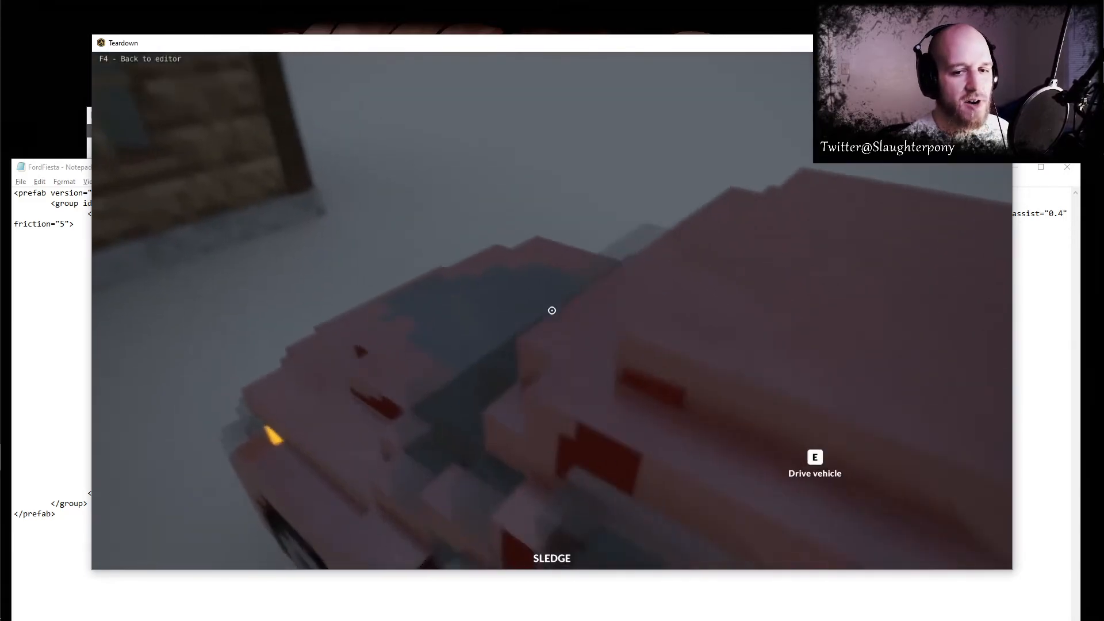
- Drive the Ford Fiesta around the cabin with sharp turns to test its grip at friction 5
key("e")
key("w")
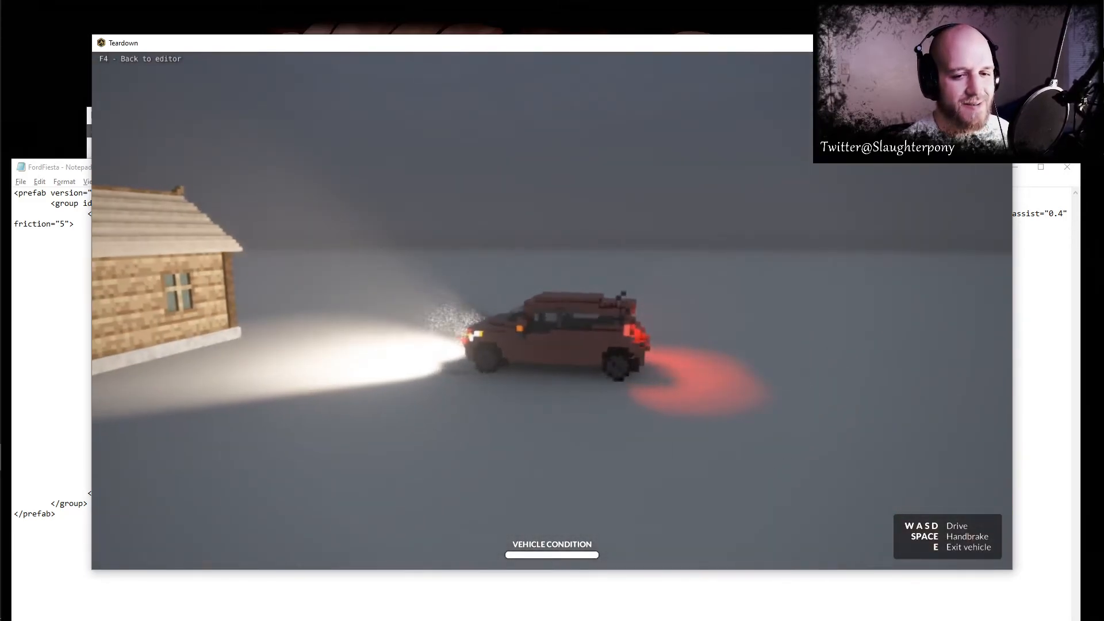
key("d")
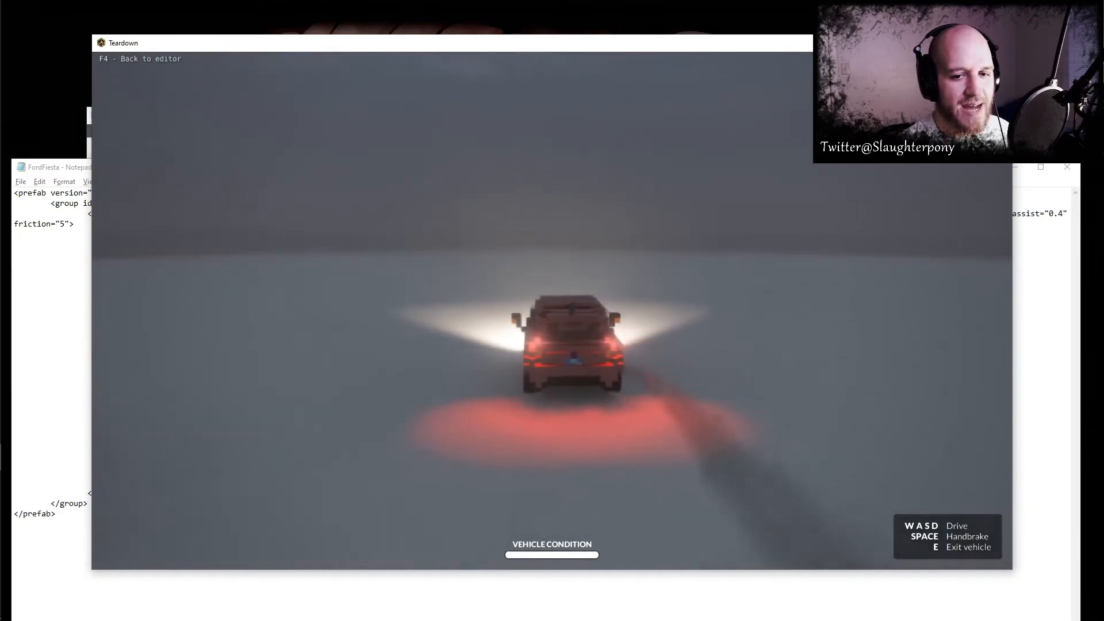
key("a")
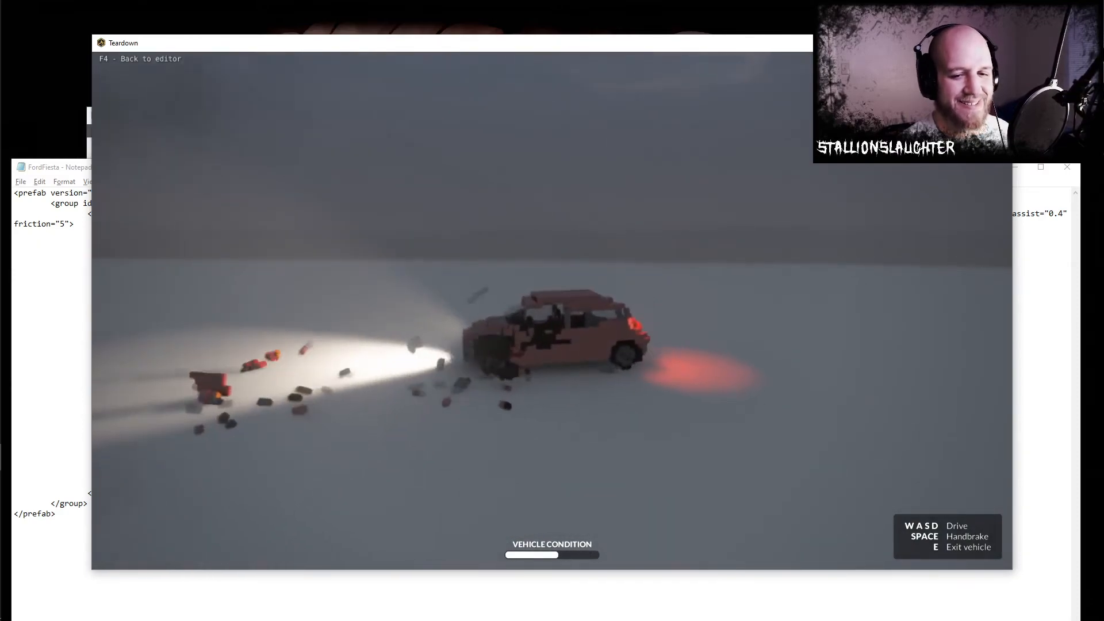
key("w")
key("a")
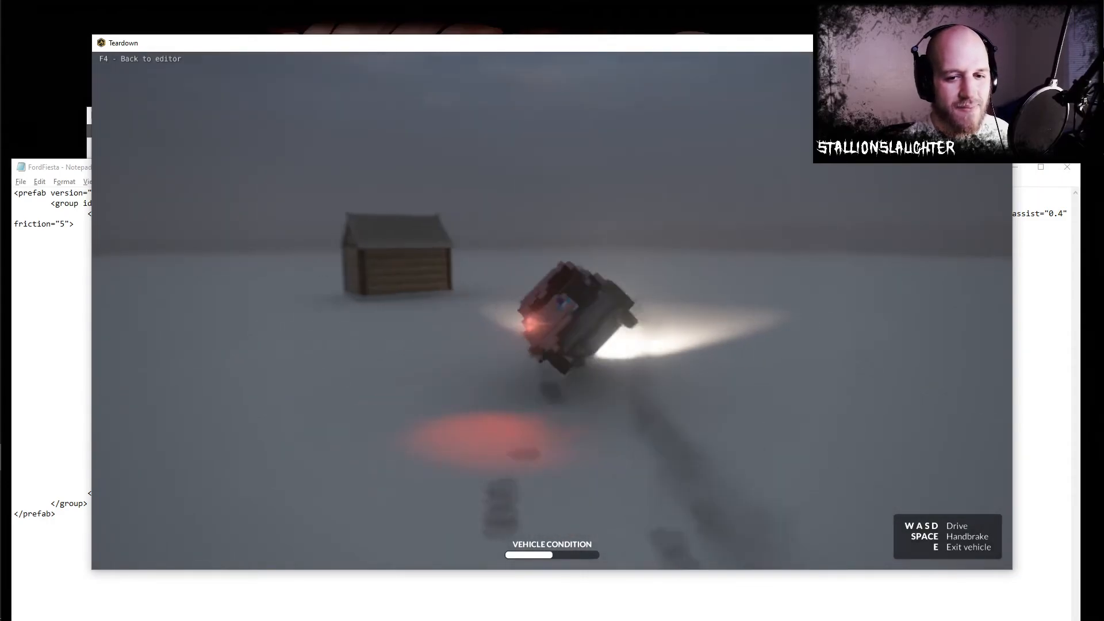
- Switch to File Explorer and open the Basic Copy mod folder inside Documents, Teardown, mods
key("alt+Tab")
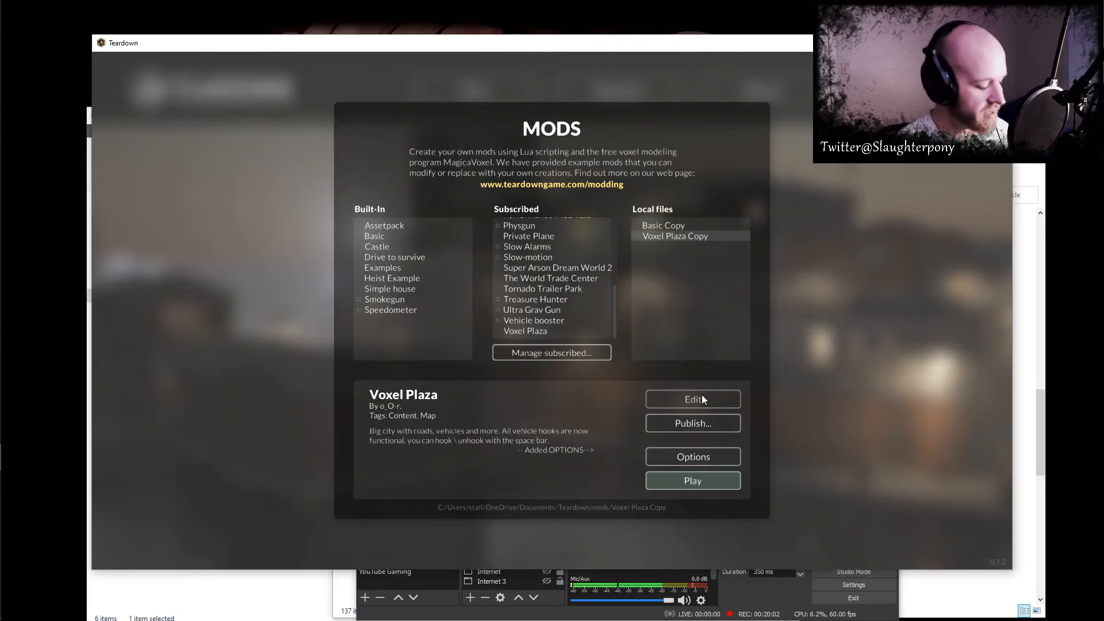
key("alt+Tab")
key("alt+Tab")
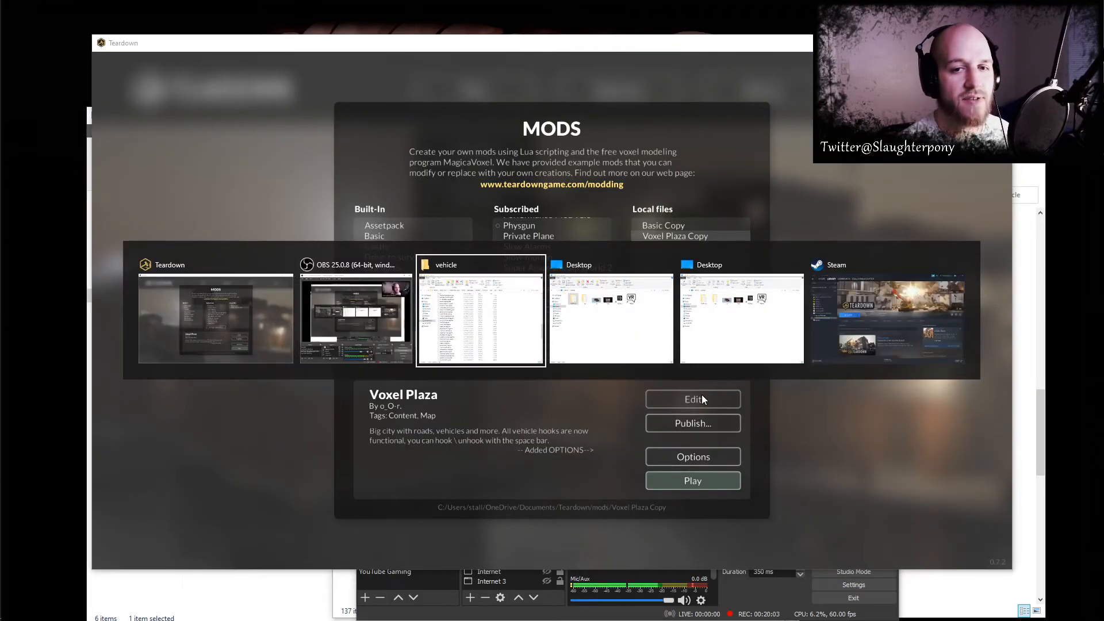
key("alt+Tab")
key("alt+Tab")
key("alt+Tab")
key("alt+Tab")
key("alt+Tab")
key("alt+Tab")
key("alt+Tab")
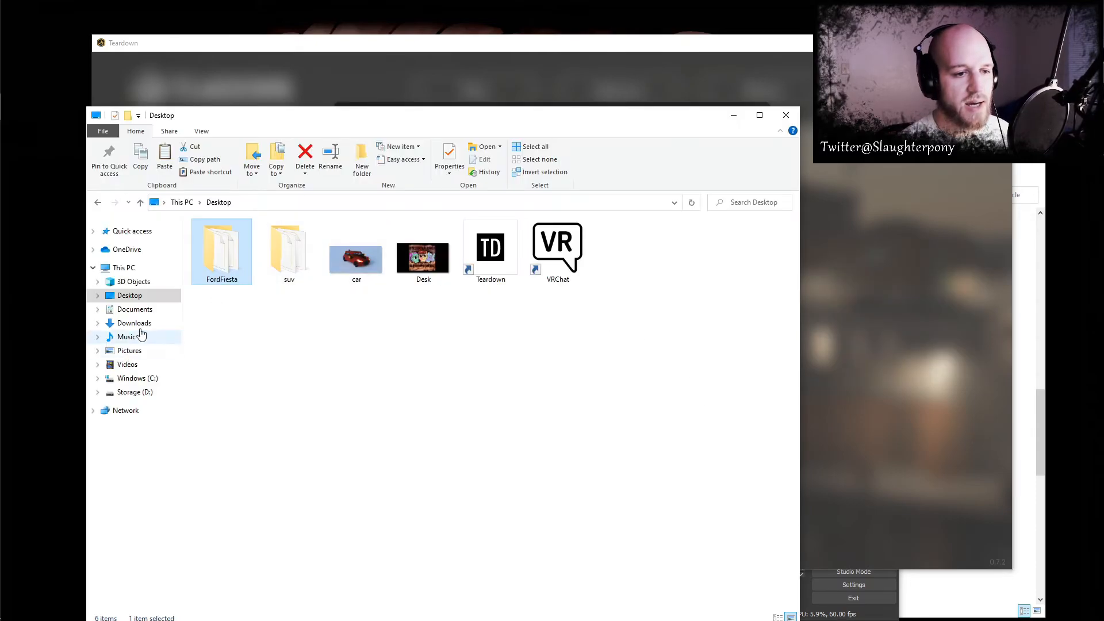
left_click(143, 309)
double_click(468, 269)
double_click(222, 239)
left_click(227, 244)
double_click(228, 245)
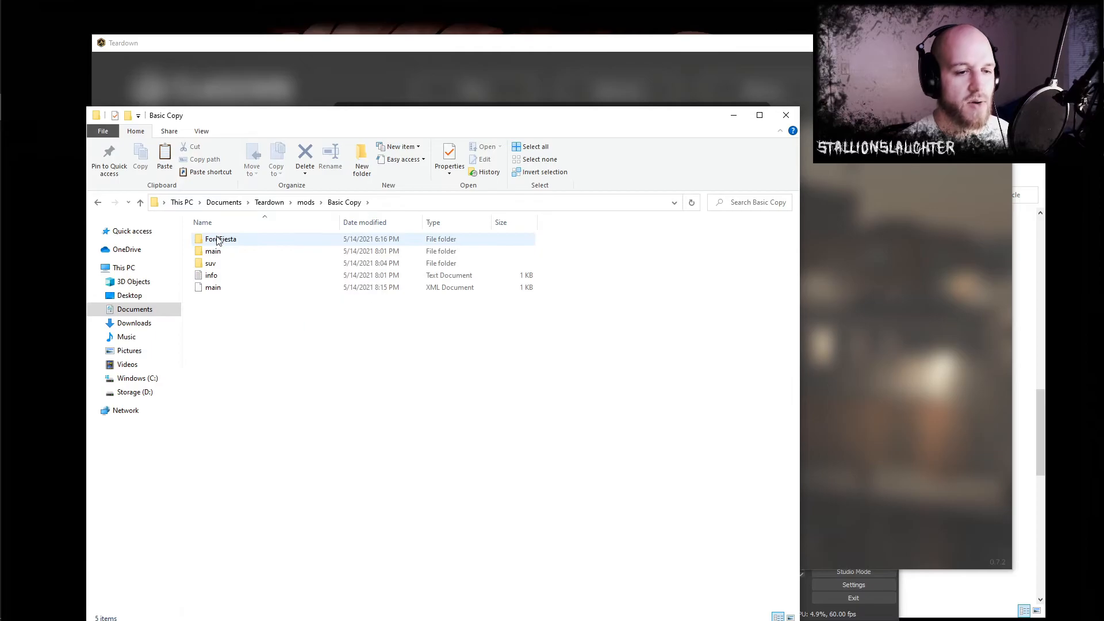
- Copy the FordFiesta folder from Basic Copy to the Desktop, replacing the existing files there
right_click(217, 241)
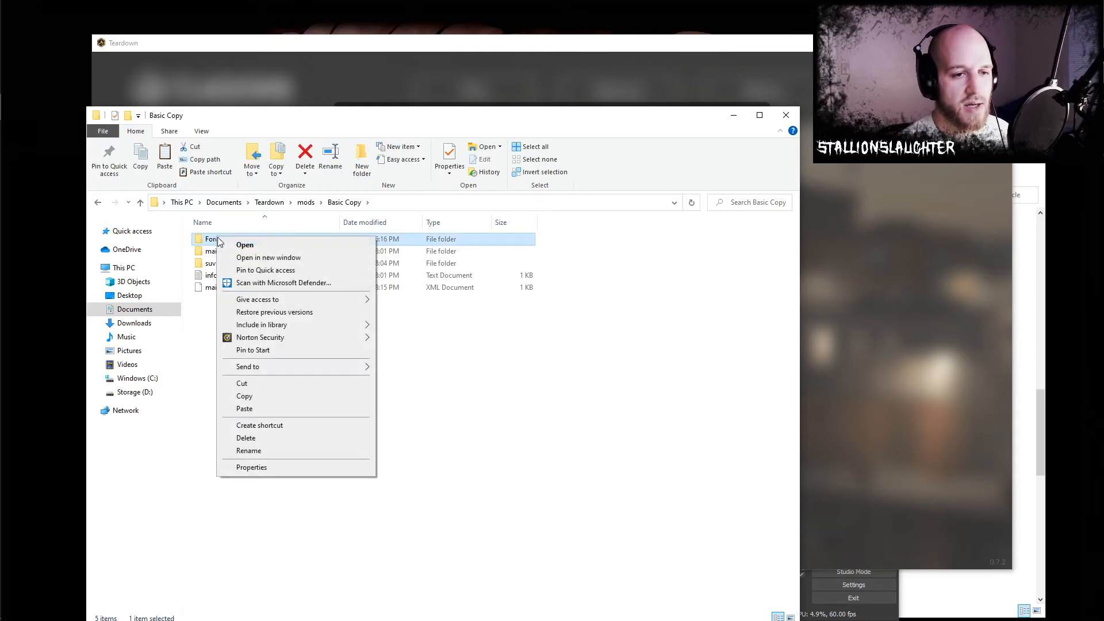
left_click(261, 395)
left_click(140, 298)
left_click(334, 333)
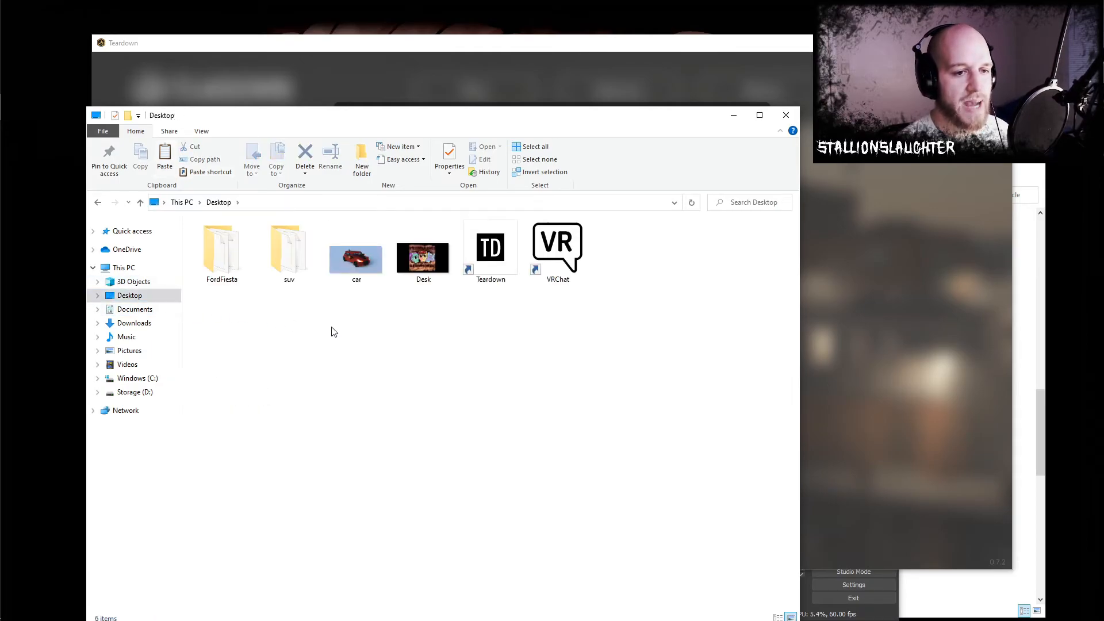
key("ctrl+v")
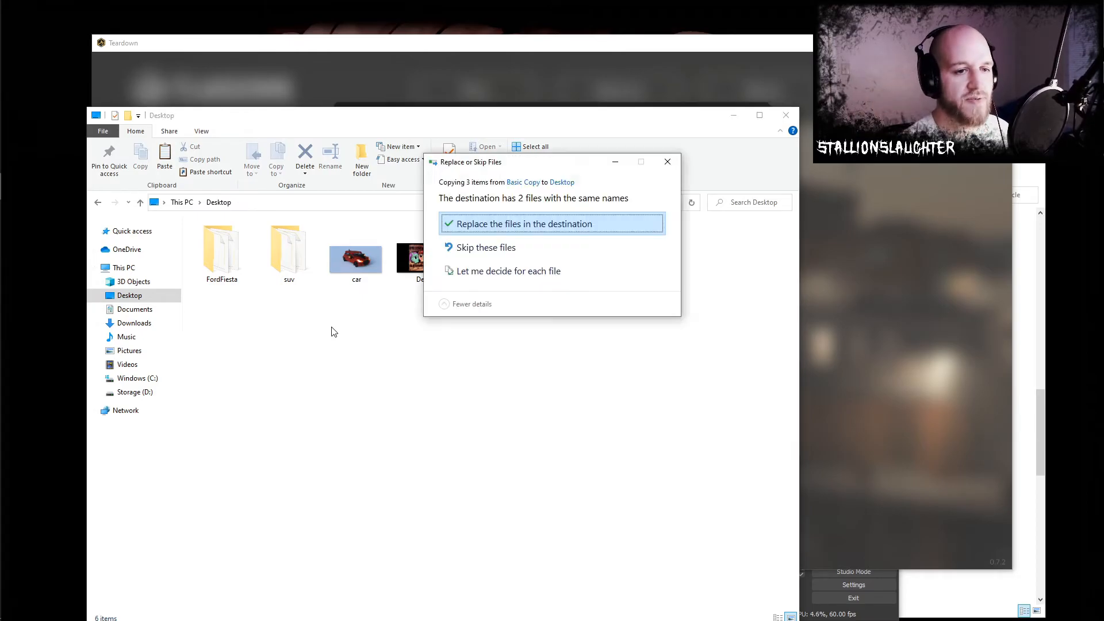
left_click(494, 225)
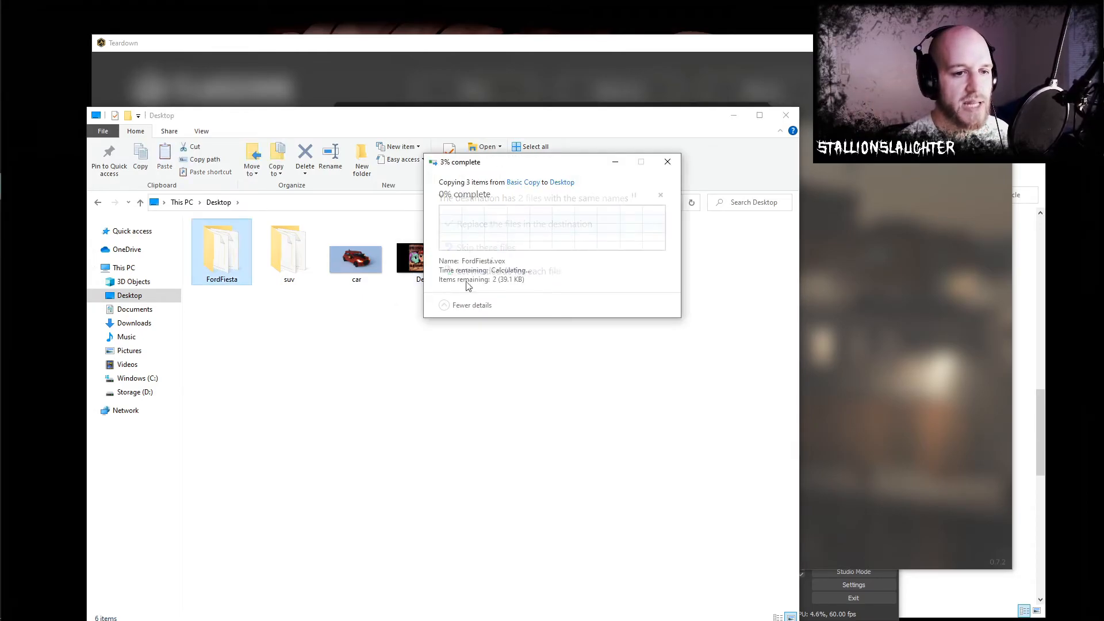
- Check the files inside the Desktop's FordFiesta folder and return to the Desktop folder
double_click(226, 261)
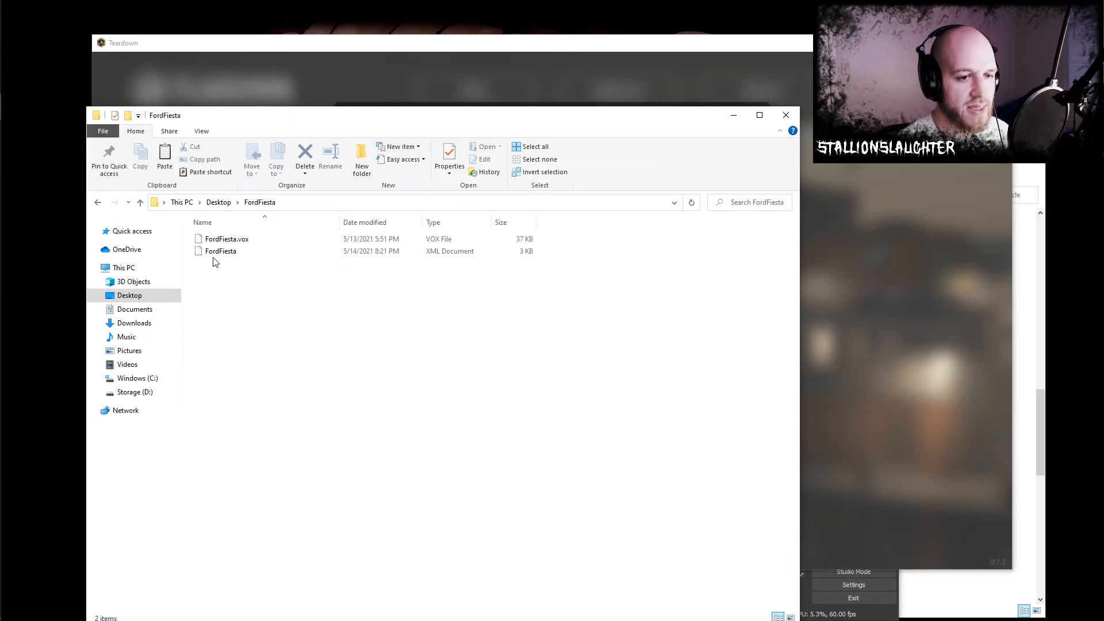
left_click(219, 202)
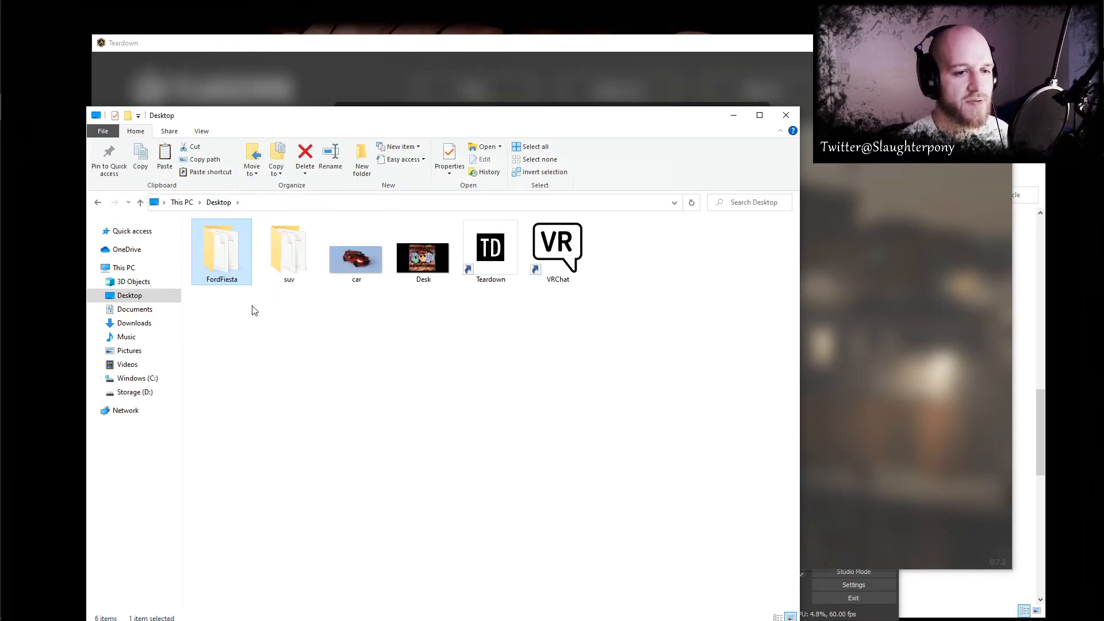
left_click(311, 334)
- Open the local Voxel Plaza Copy in Teardown's editor and add a new instance to the active Cars group
left_click(440, 52)
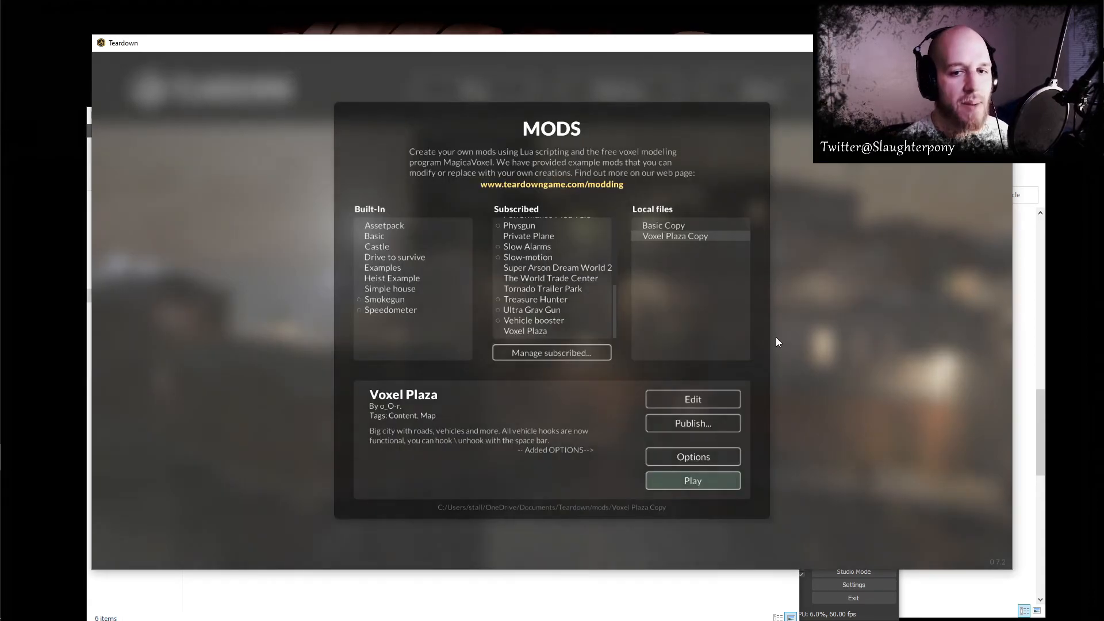
left_click(708, 402)
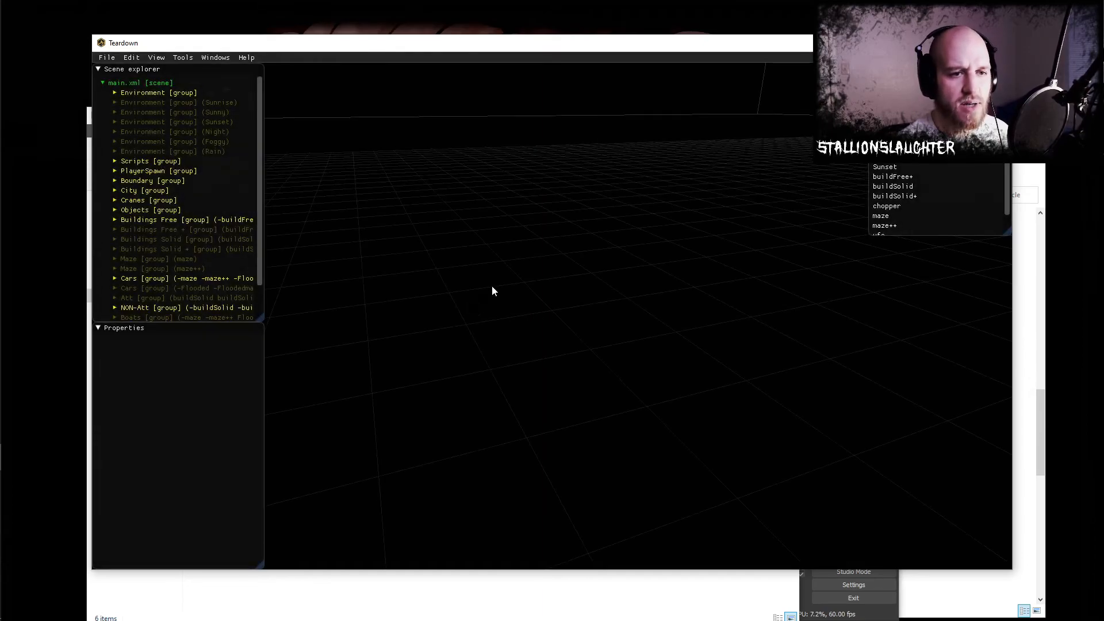
right_click(144, 279)
mouse_move(191, 463)
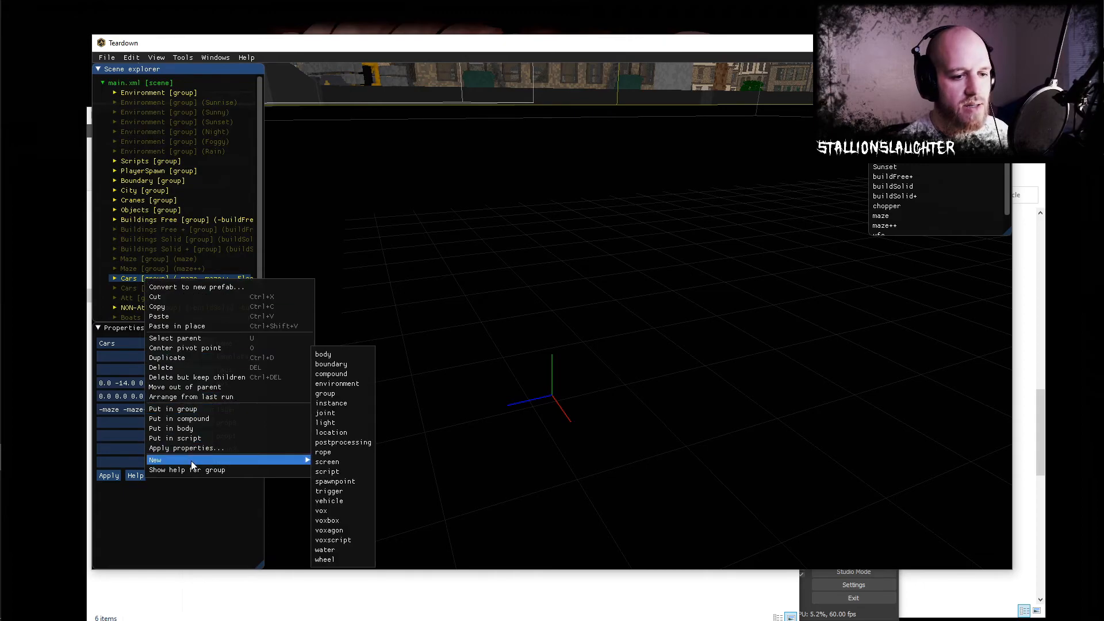
left_click(339, 403)
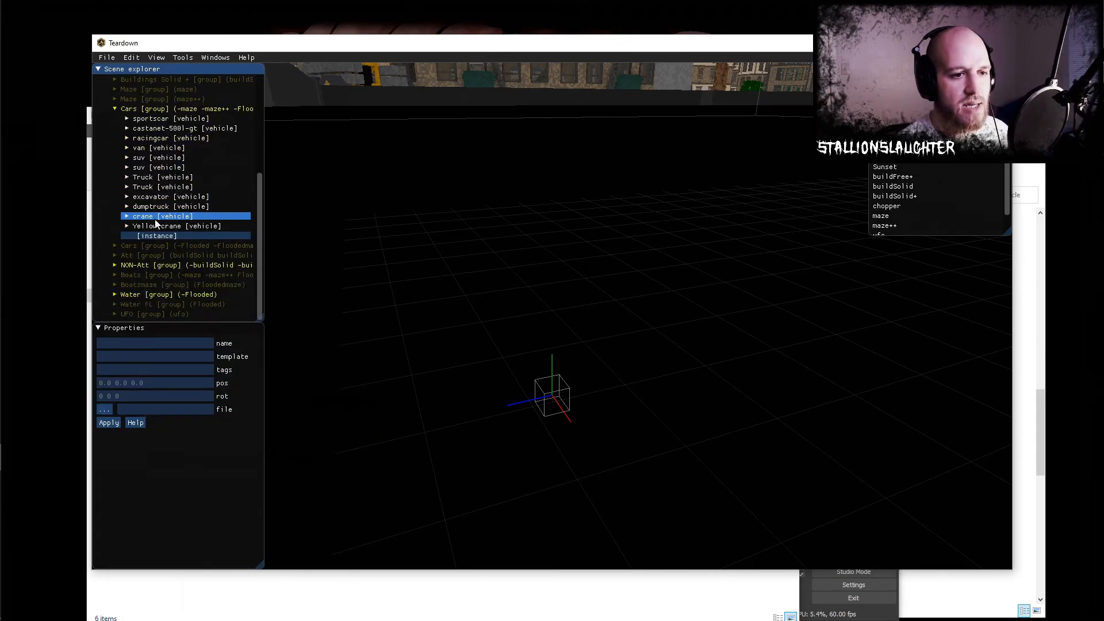
- Switch to File Explorer, close the vehicle sound folder window, and copy the FordFiesta folder on the Desktop
mouse_move(4, 362)
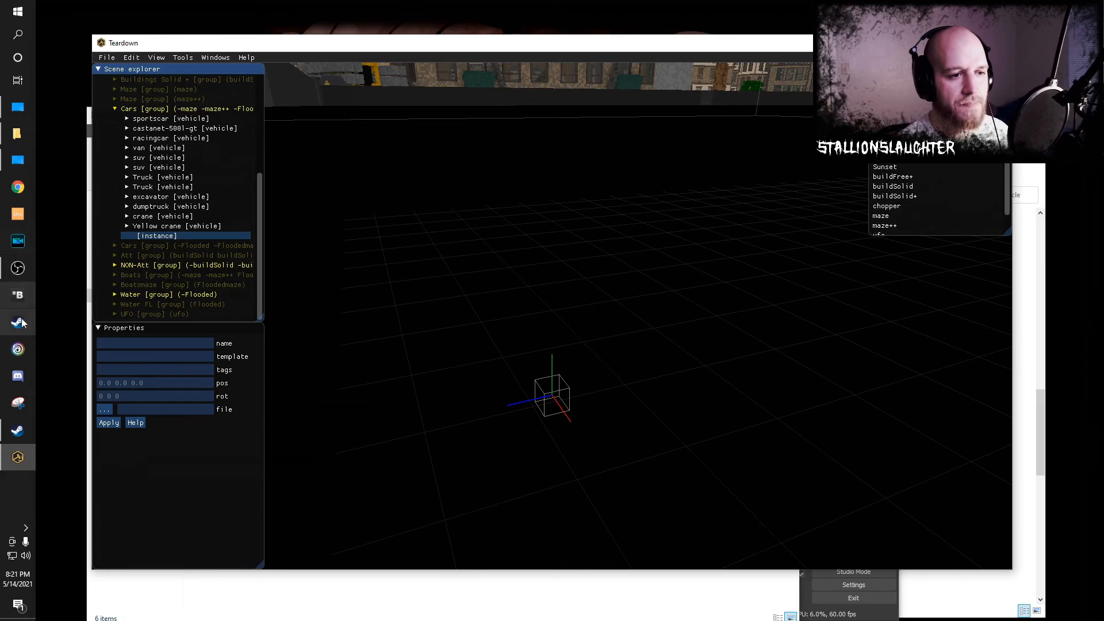
left_click(18, 138)
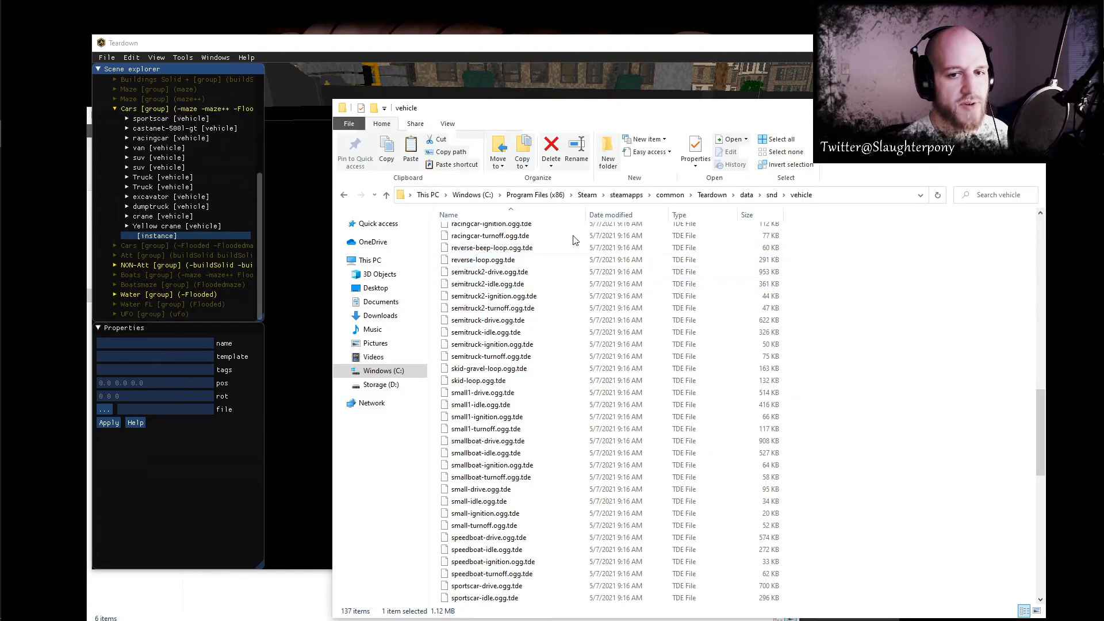
left_click(979, 108)
mouse_move(4, 86)
left_click(19, 109)
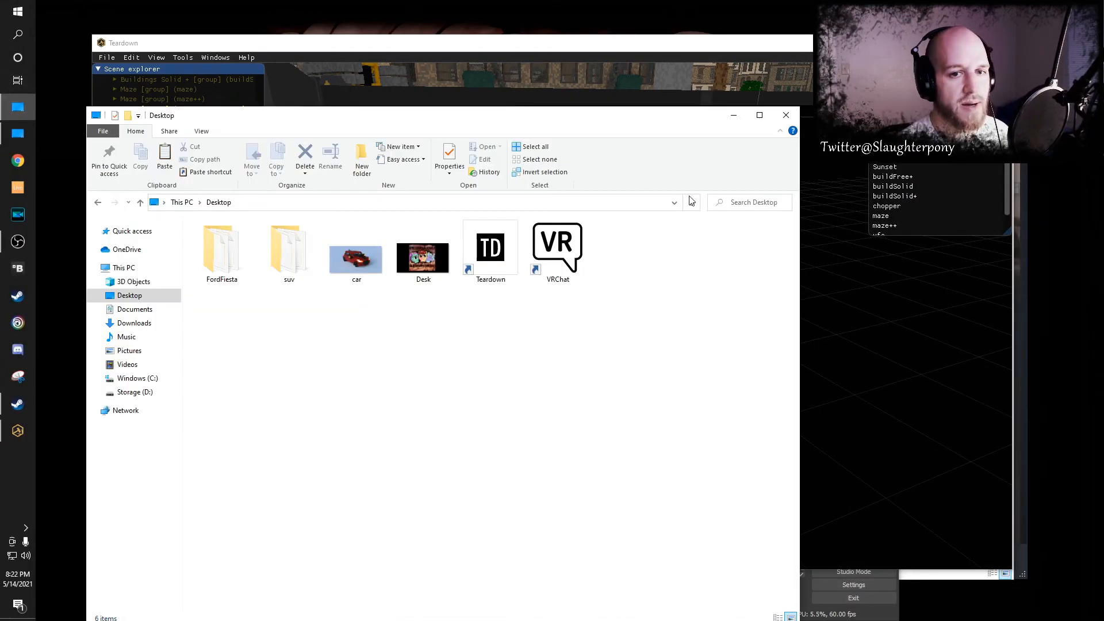
right_click(218, 253)
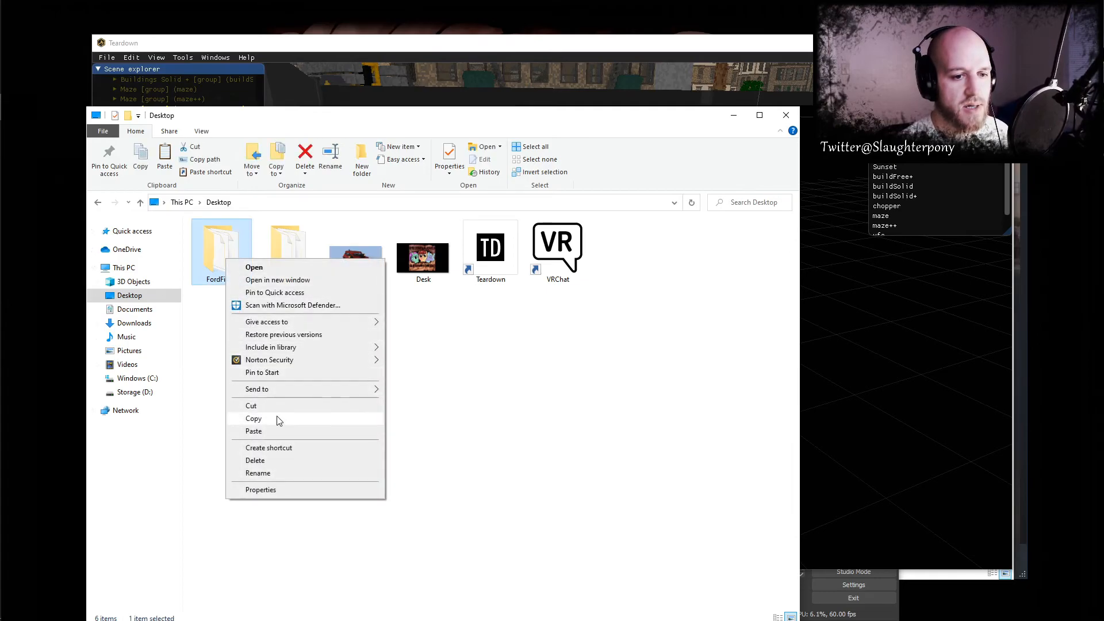
left_click(270, 418)
- Paste the FordFiesta folder into Documents, Teardown, mods, Voxel Plaza Copy, replacing the existing files, and close the window
left_click(133, 310)
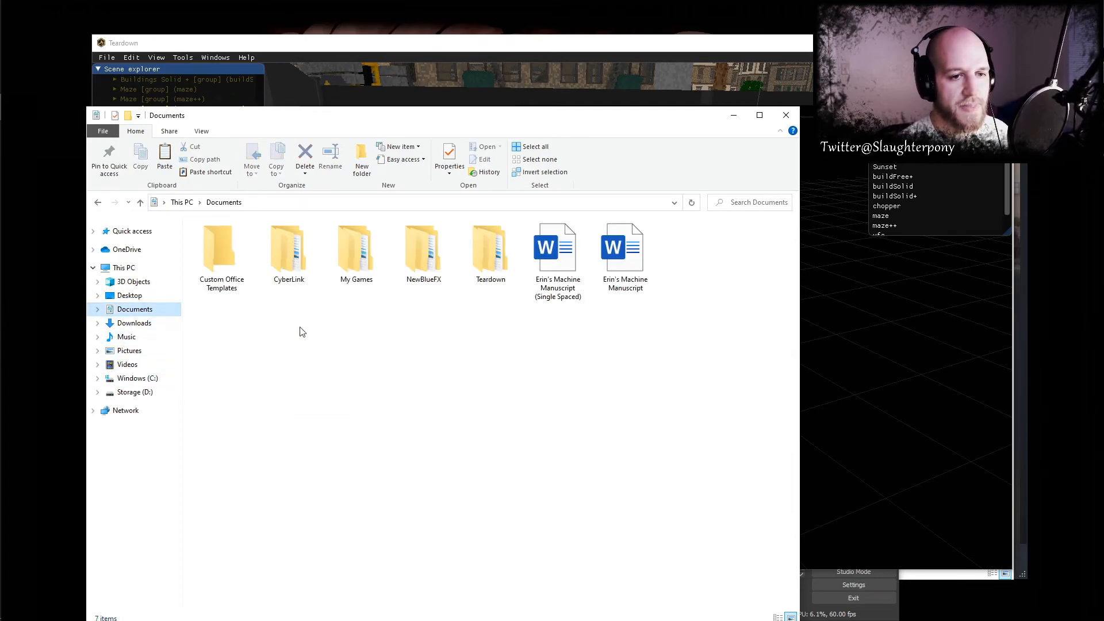
double_click(481, 256)
double_click(214, 239)
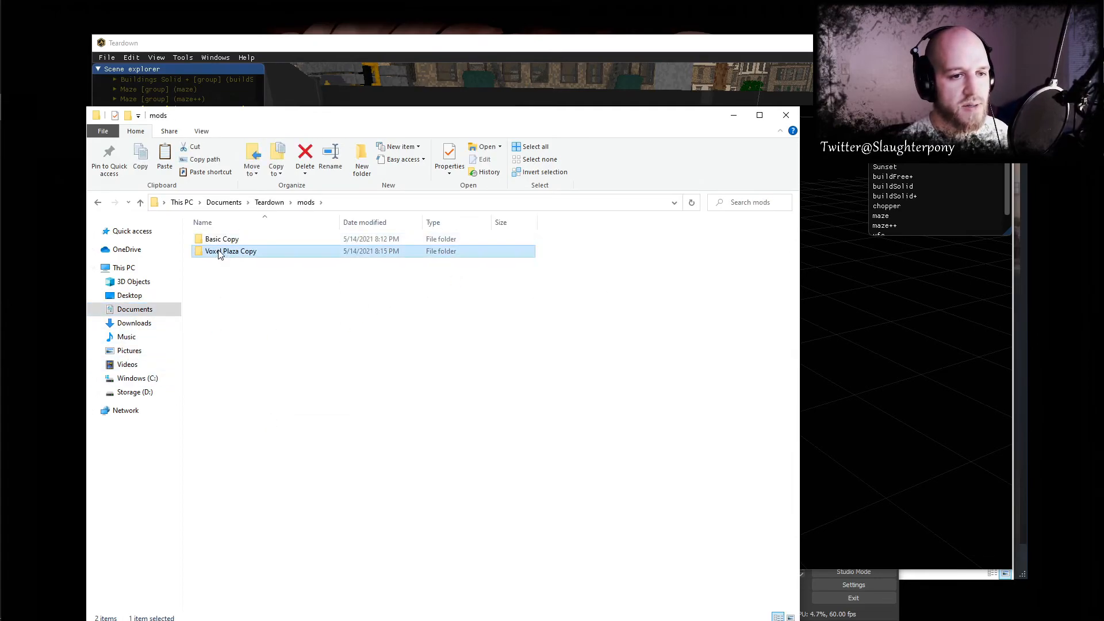
double_click(218, 252)
right_click(272, 361)
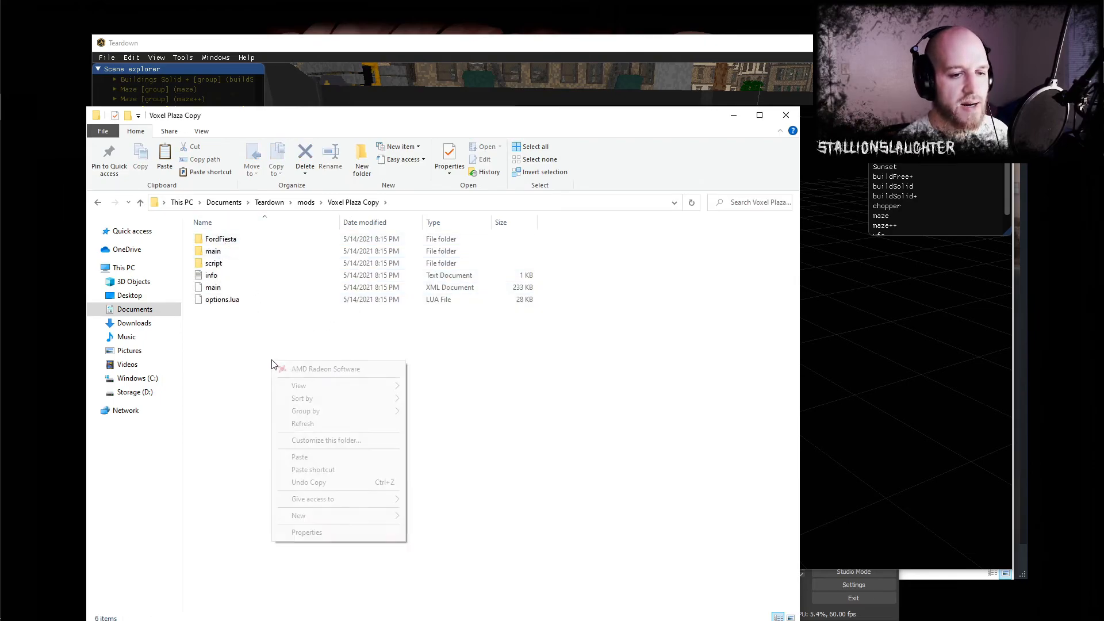
left_click(344, 457)
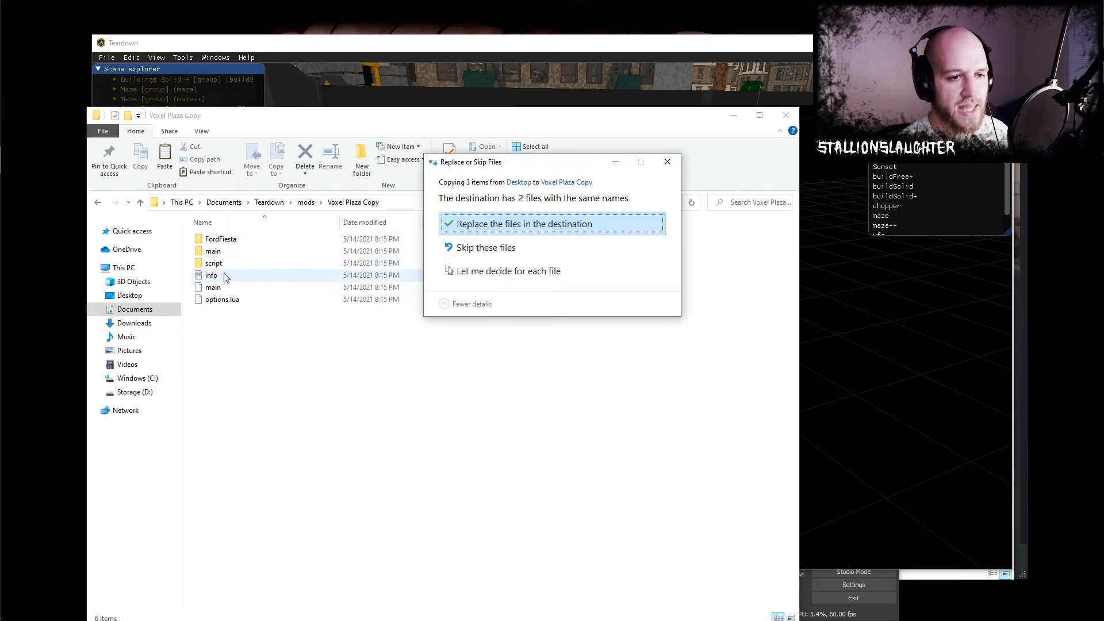
left_click(506, 221)
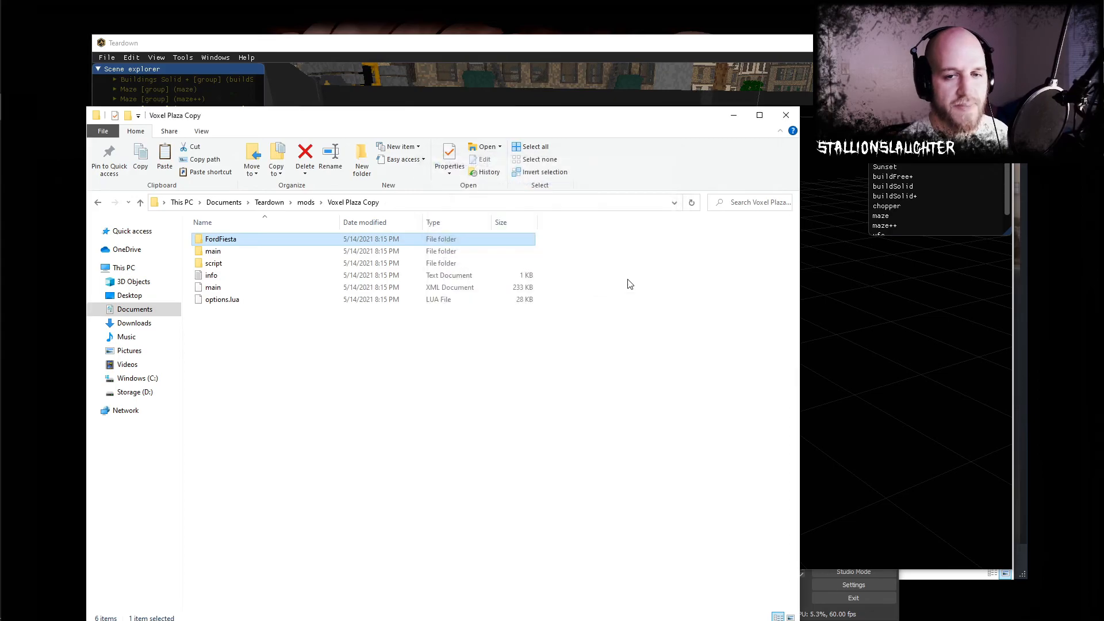
left_click(786, 115)
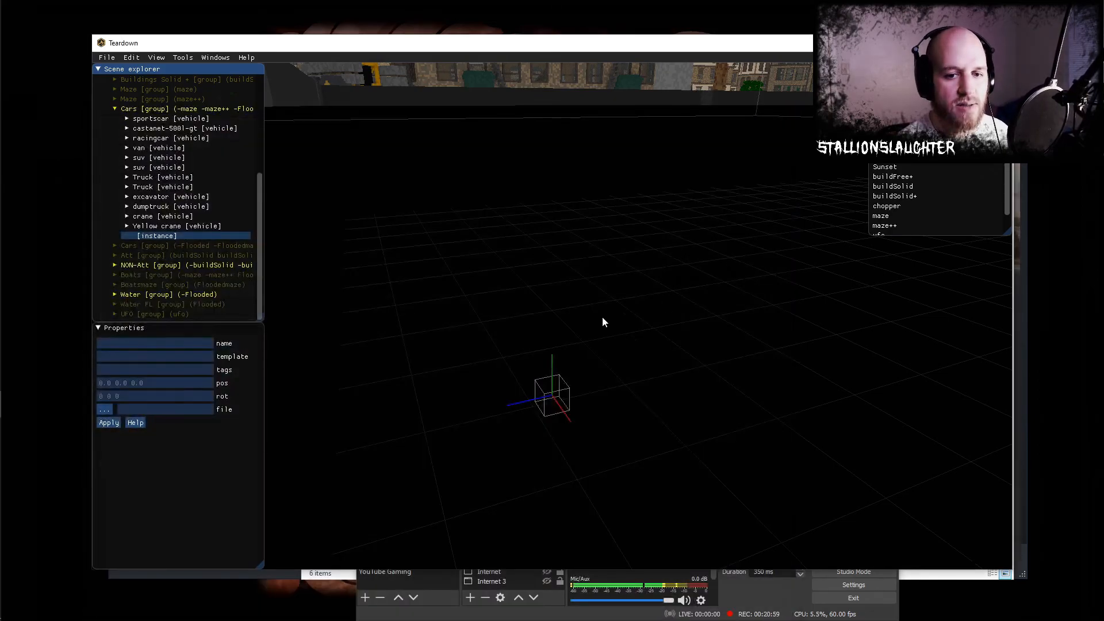
- Set the new instance's source file to FordFiesta.xml from the FordFiesta folder in MOD
left_click(112, 409)
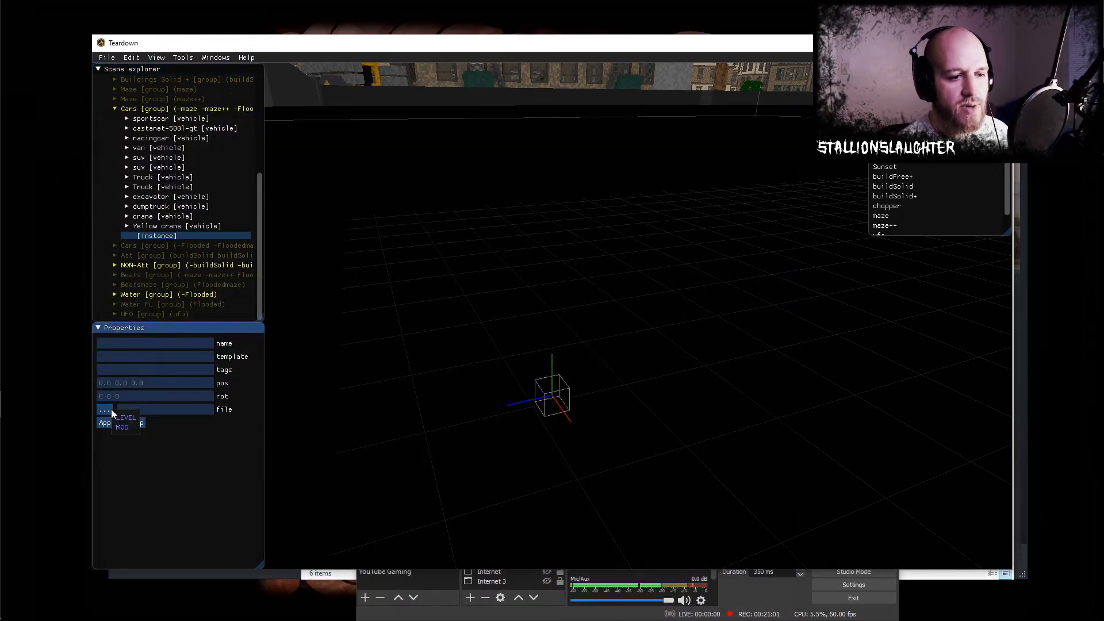
left_click(130, 427)
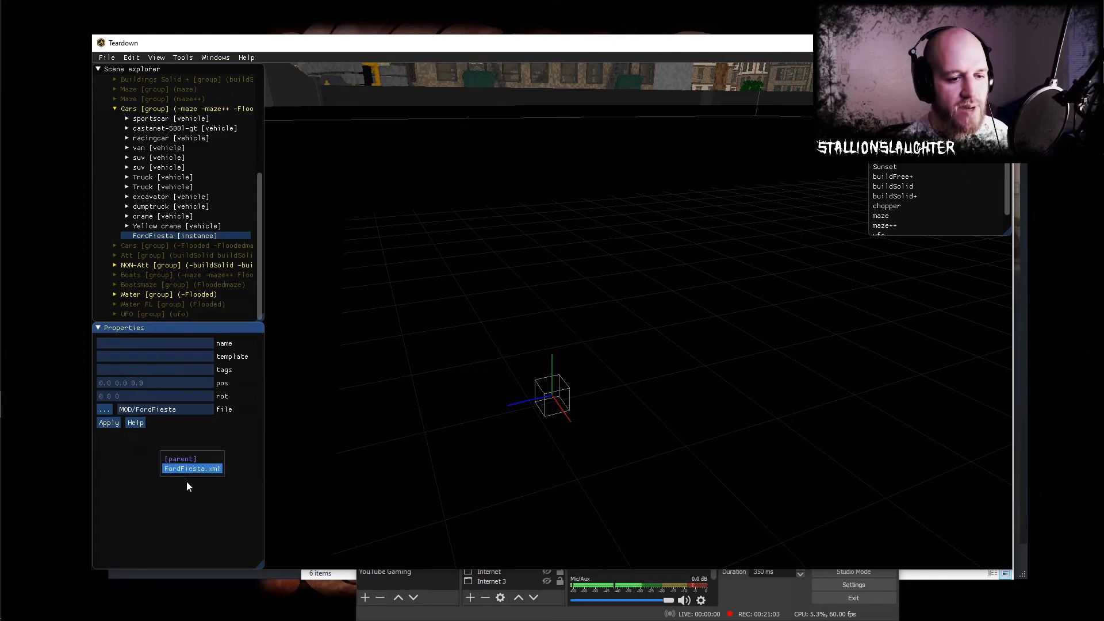
left_click(194, 469)
- Raise the FordFiesta instance vertically to a height of about 40 so it sits above the road surface
left_click_drag(547, 365, 539, 67)
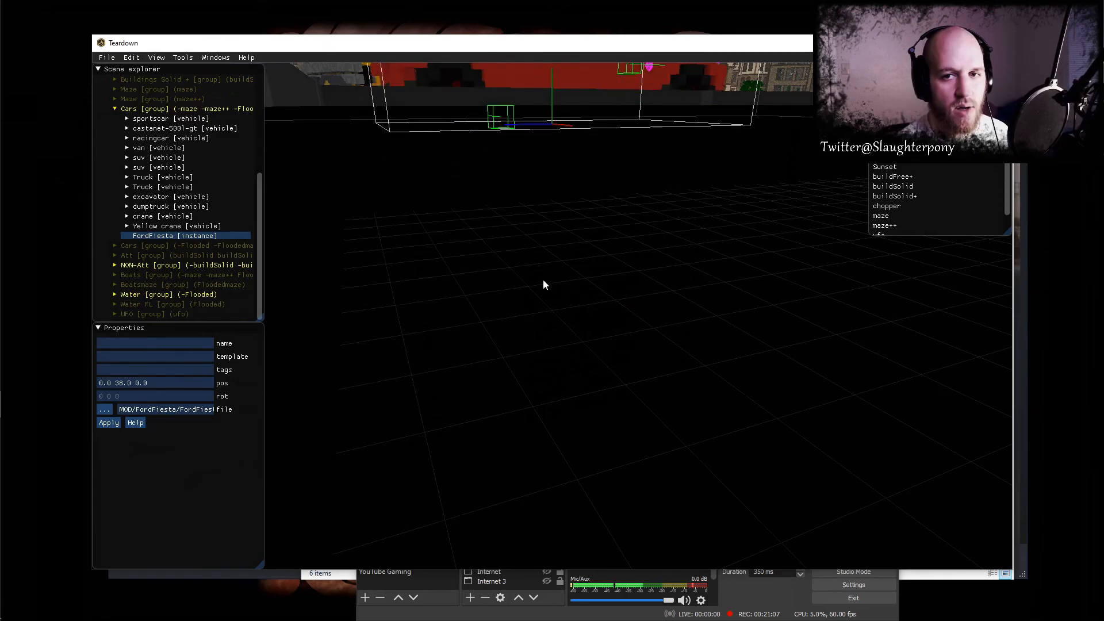
right_click_drag(542, 278, 536, 299)
left_click_drag(550, 103, 546, 75)
scroll(546, 286, "down", 2)
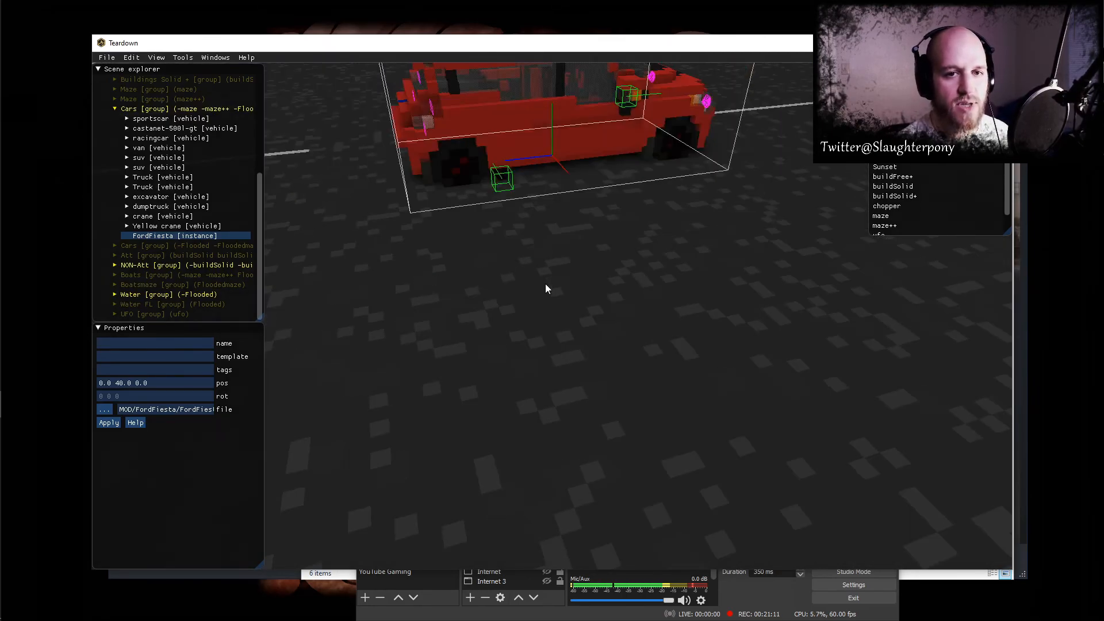
right_click_drag(547, 306, 586, 302)
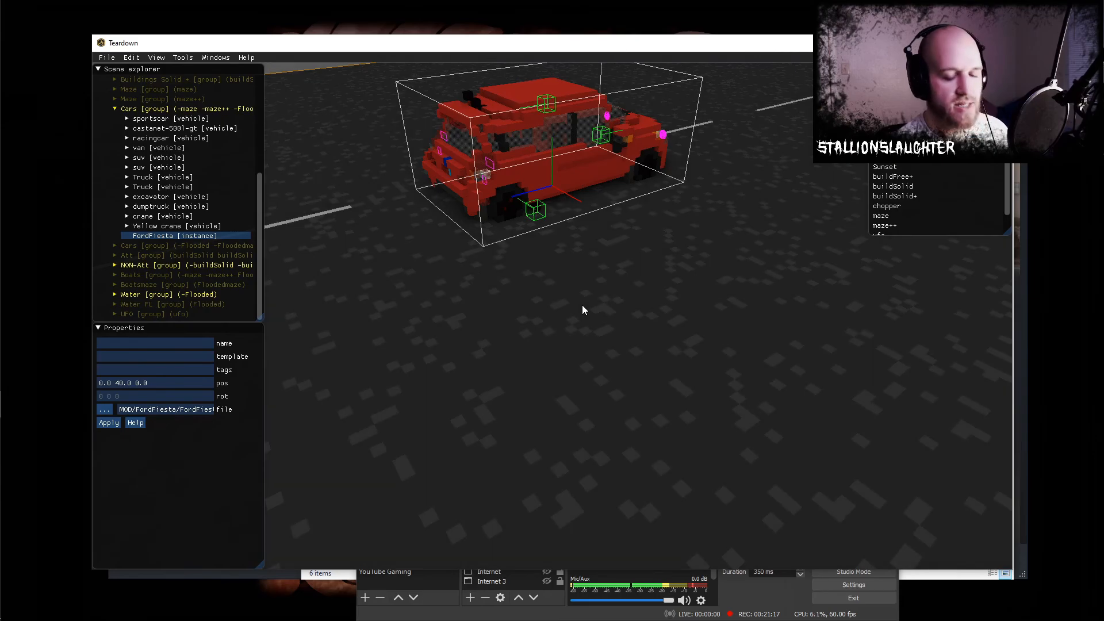
- Run the level in play mode and travel down across the street to the red Ford Fiesta
key("F5")
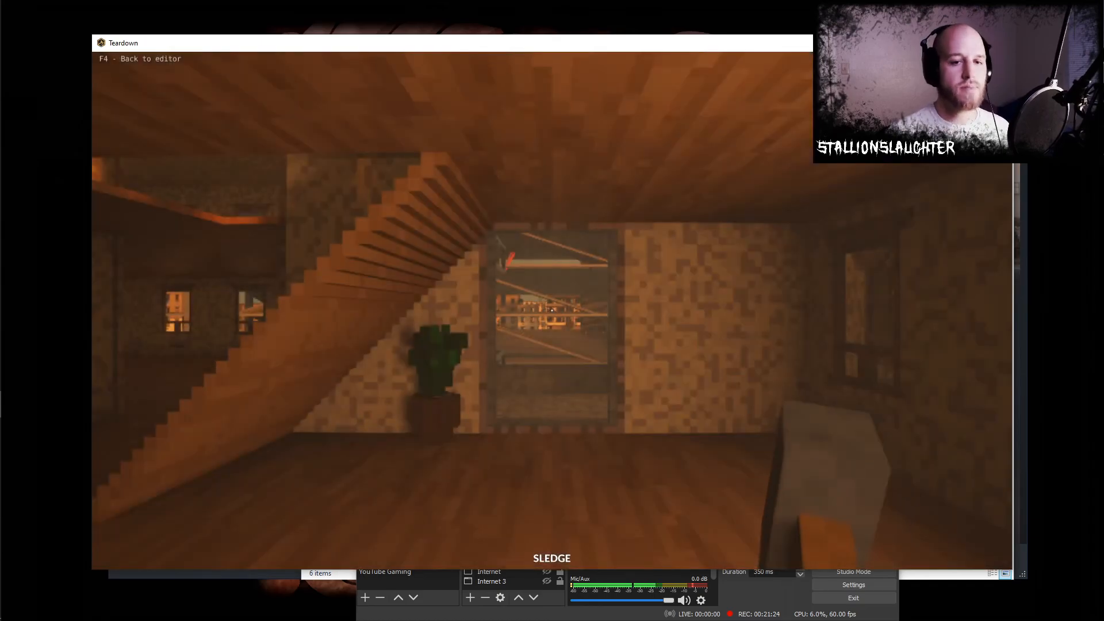
key("w")
left_click(552, 310)
key("w")
key("space")
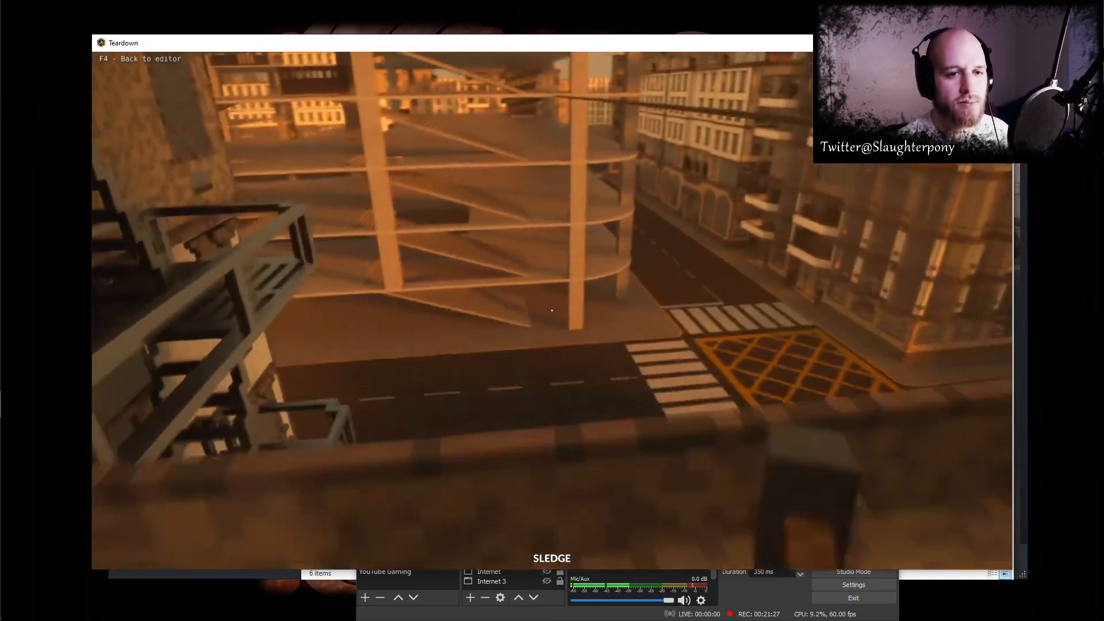
key("w")
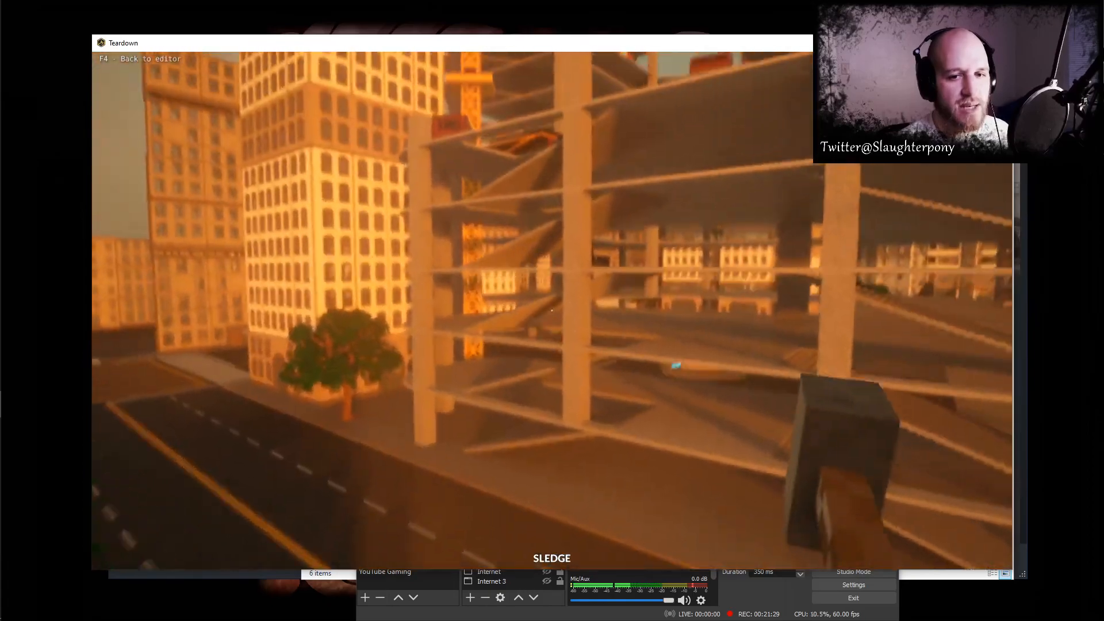
key("w")
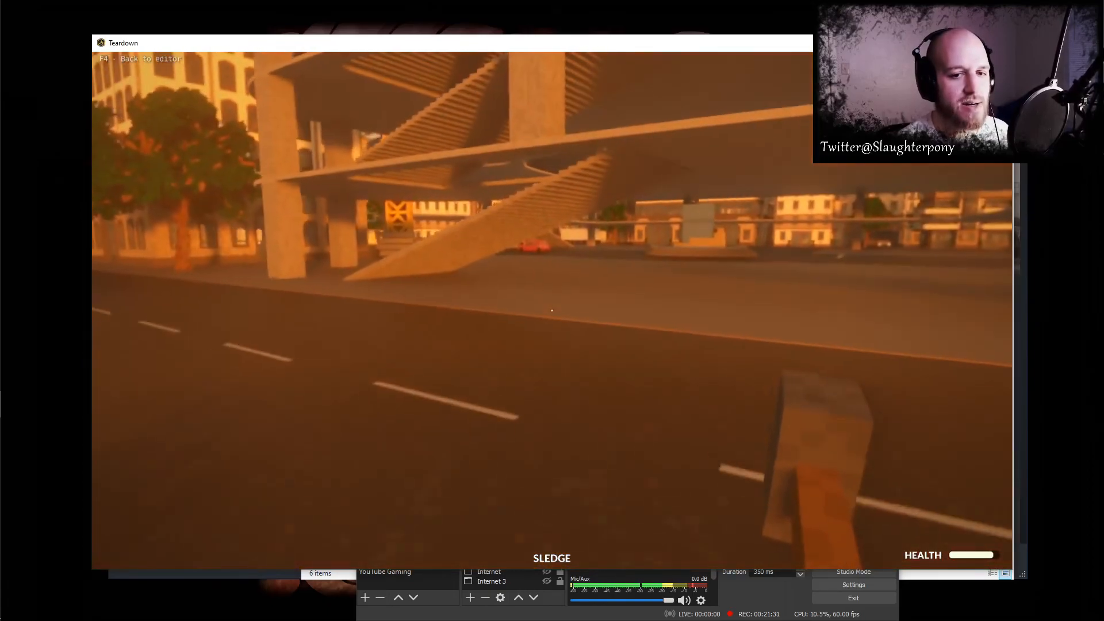
key("w")
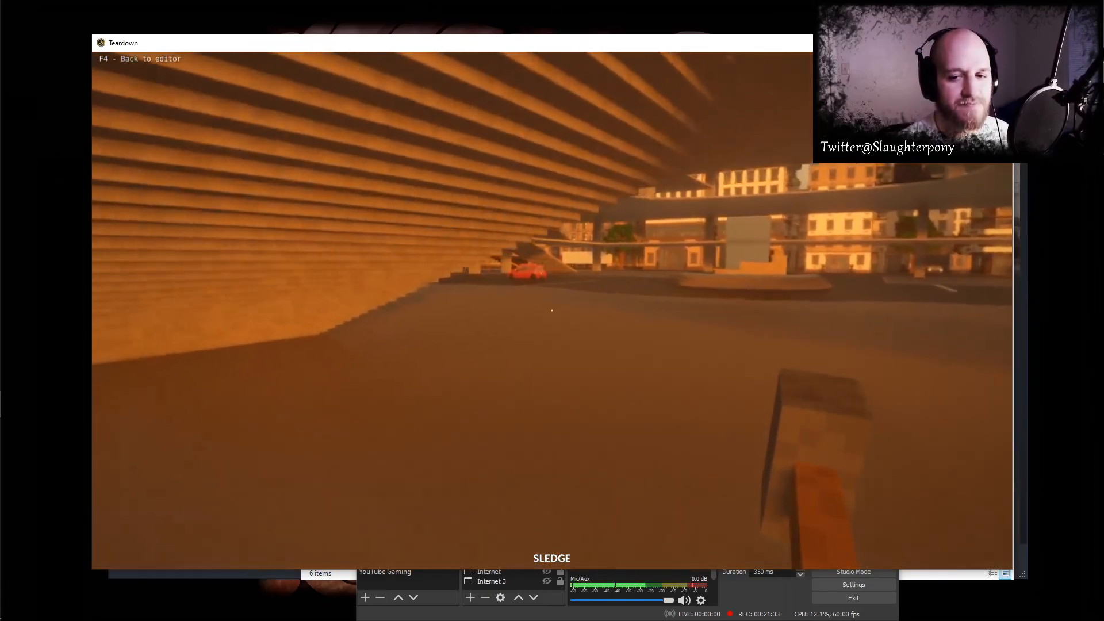
key("w")
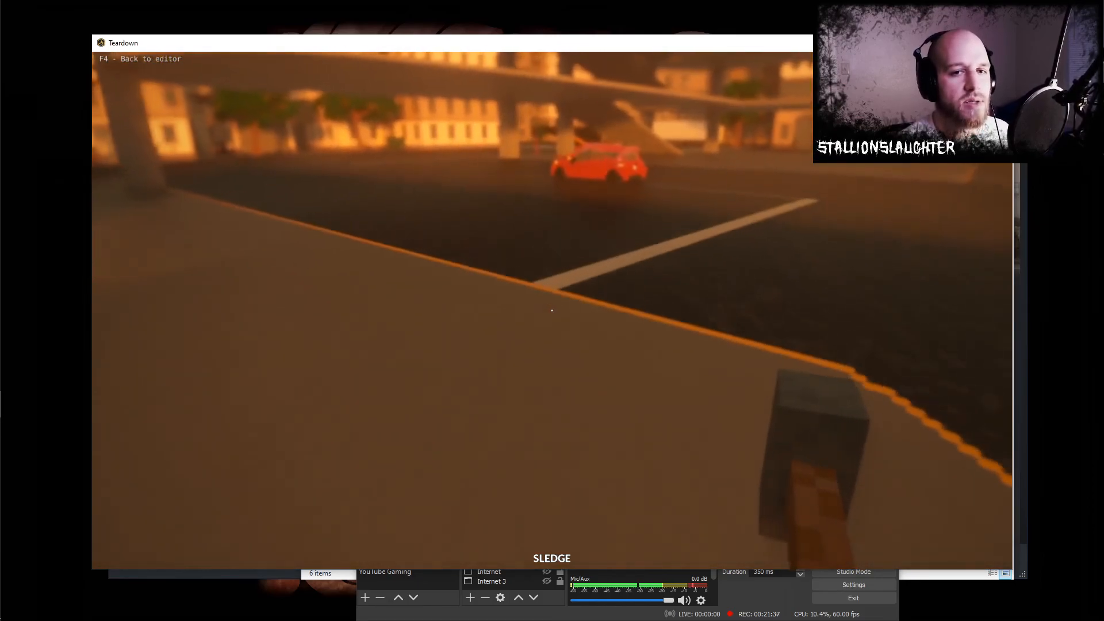
- Enter the Ford Fiesta and test-drive it through the city streets, accelerating and steering around the intersection
key("w")
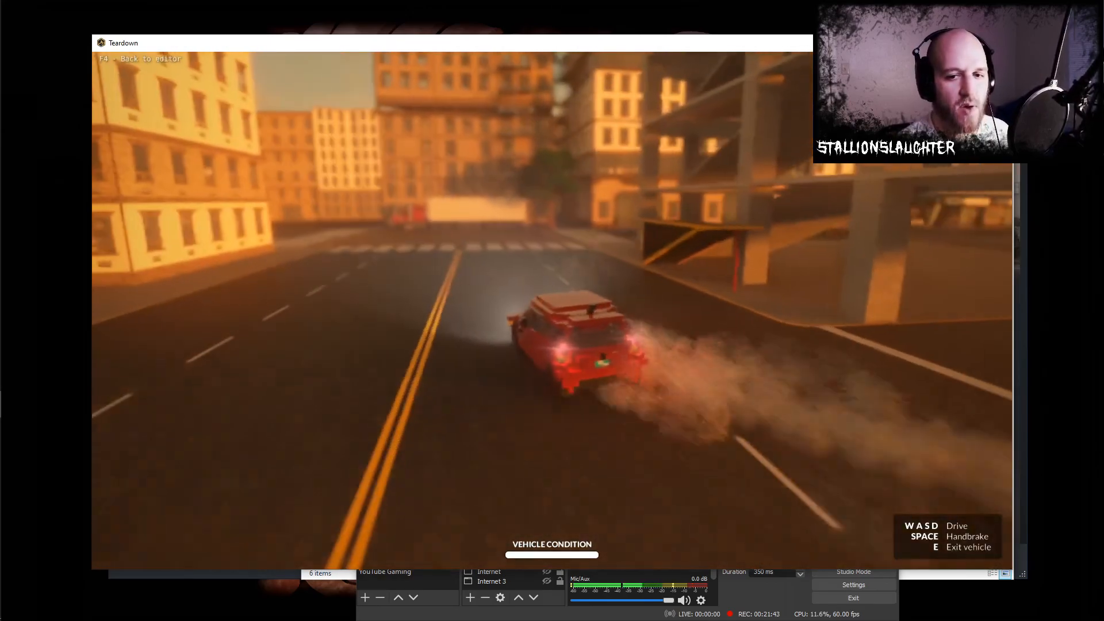
key("w")
key("a")
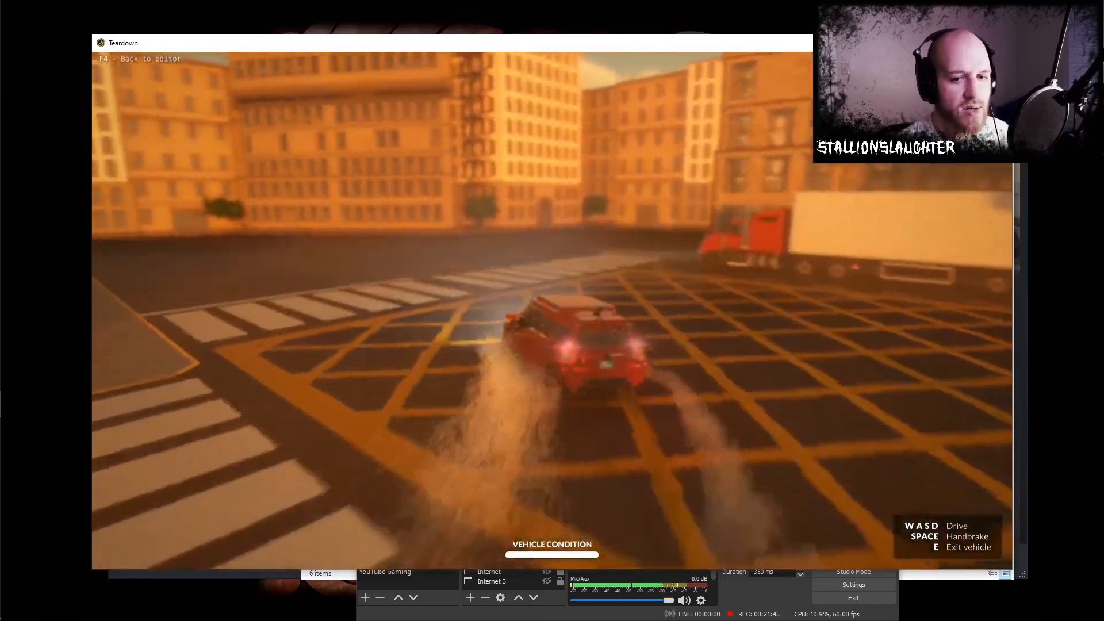
key("w")
key("a")
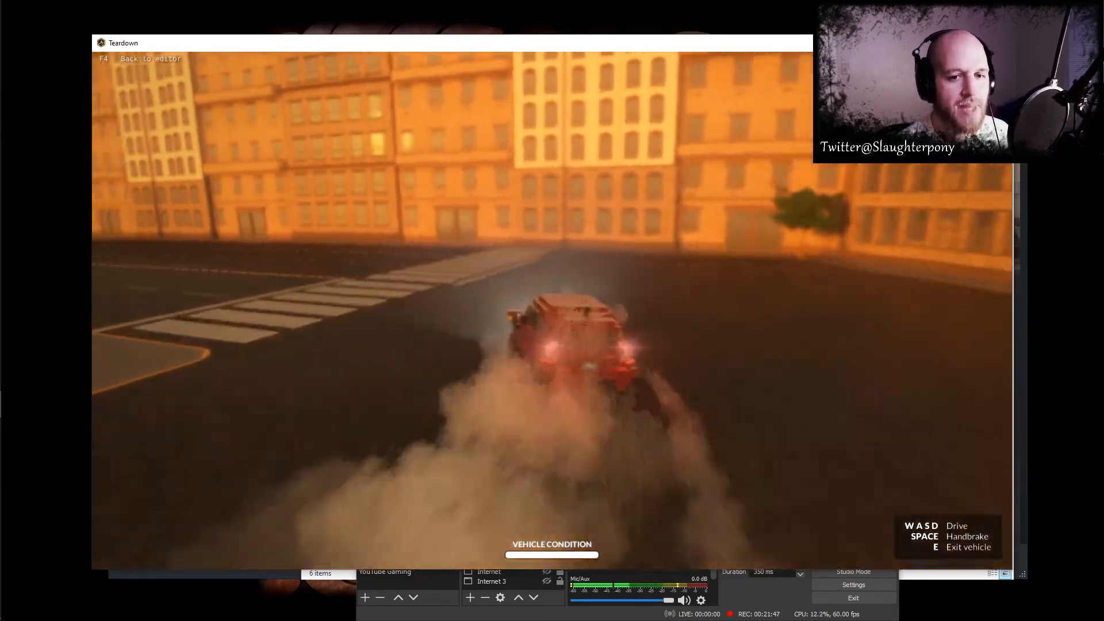
key("w")
key("a")
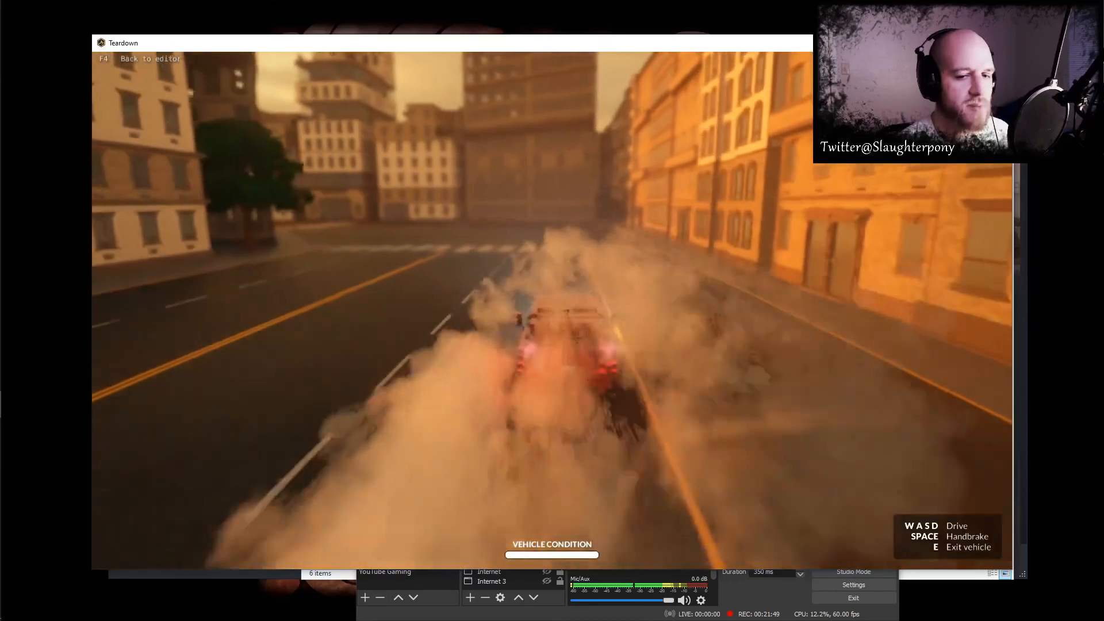